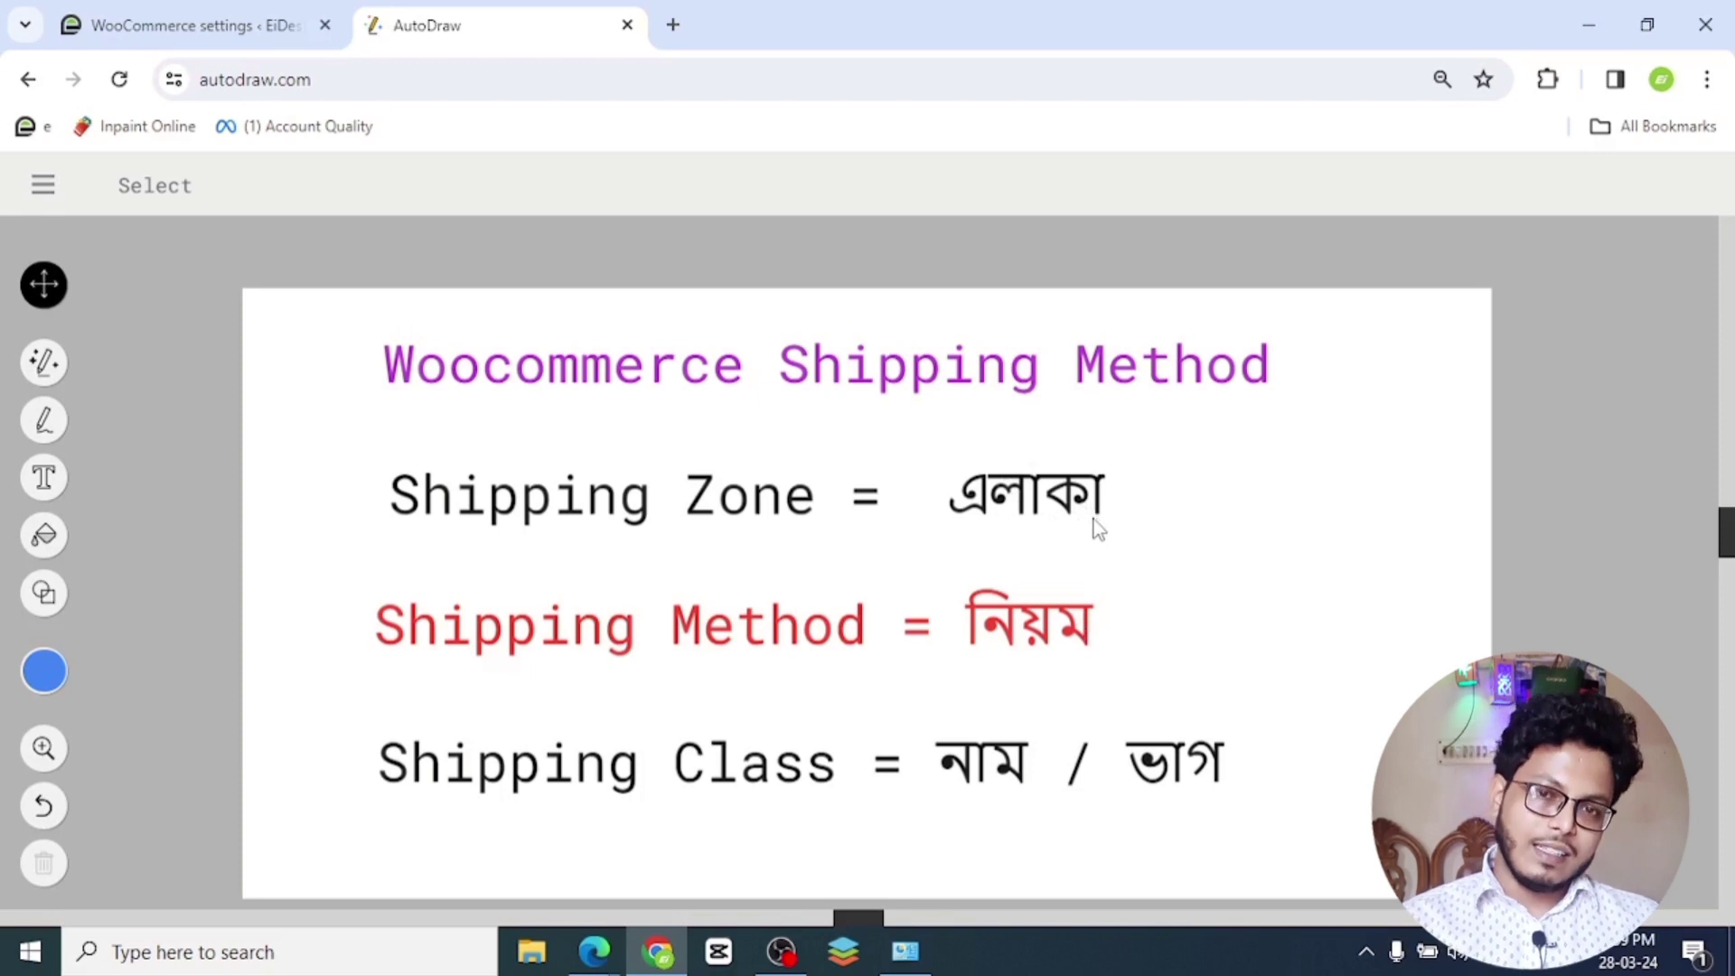
{"action": "scroll", "coordinate": [1091, 581], "scroll_direction": "down", "scroll_amount": 1}
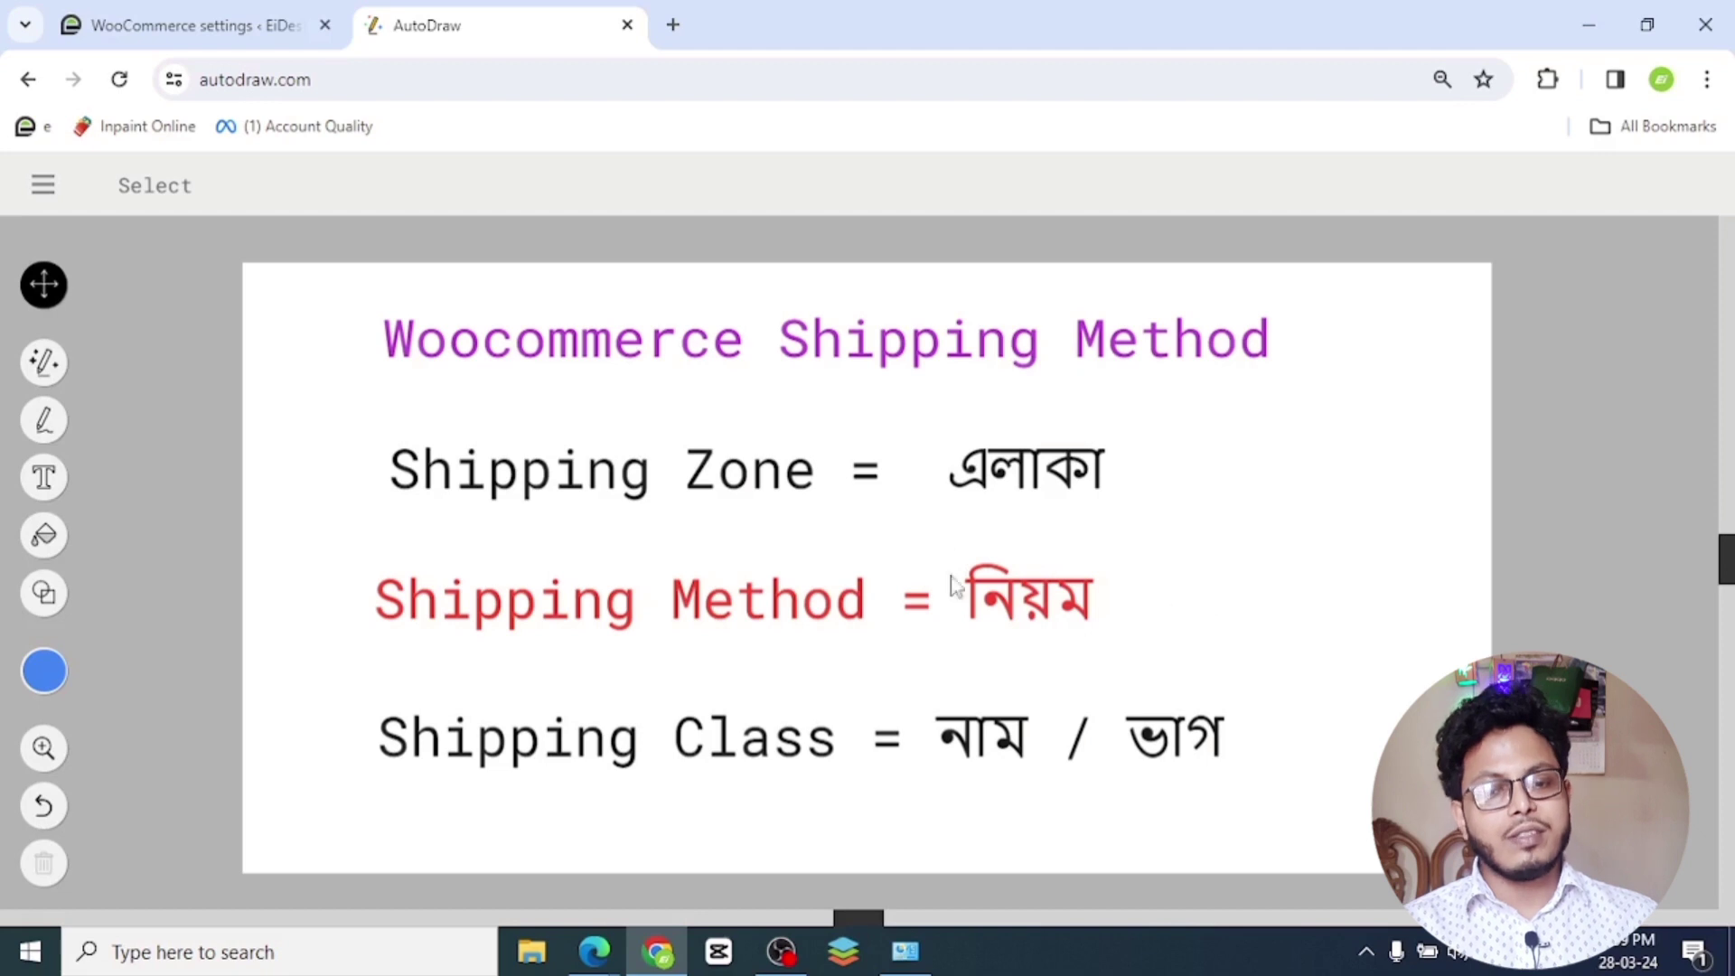
{"action": "scroll", "coordinate": [980, 651], "scroll_direction": "down", "scroll_amount": 1}
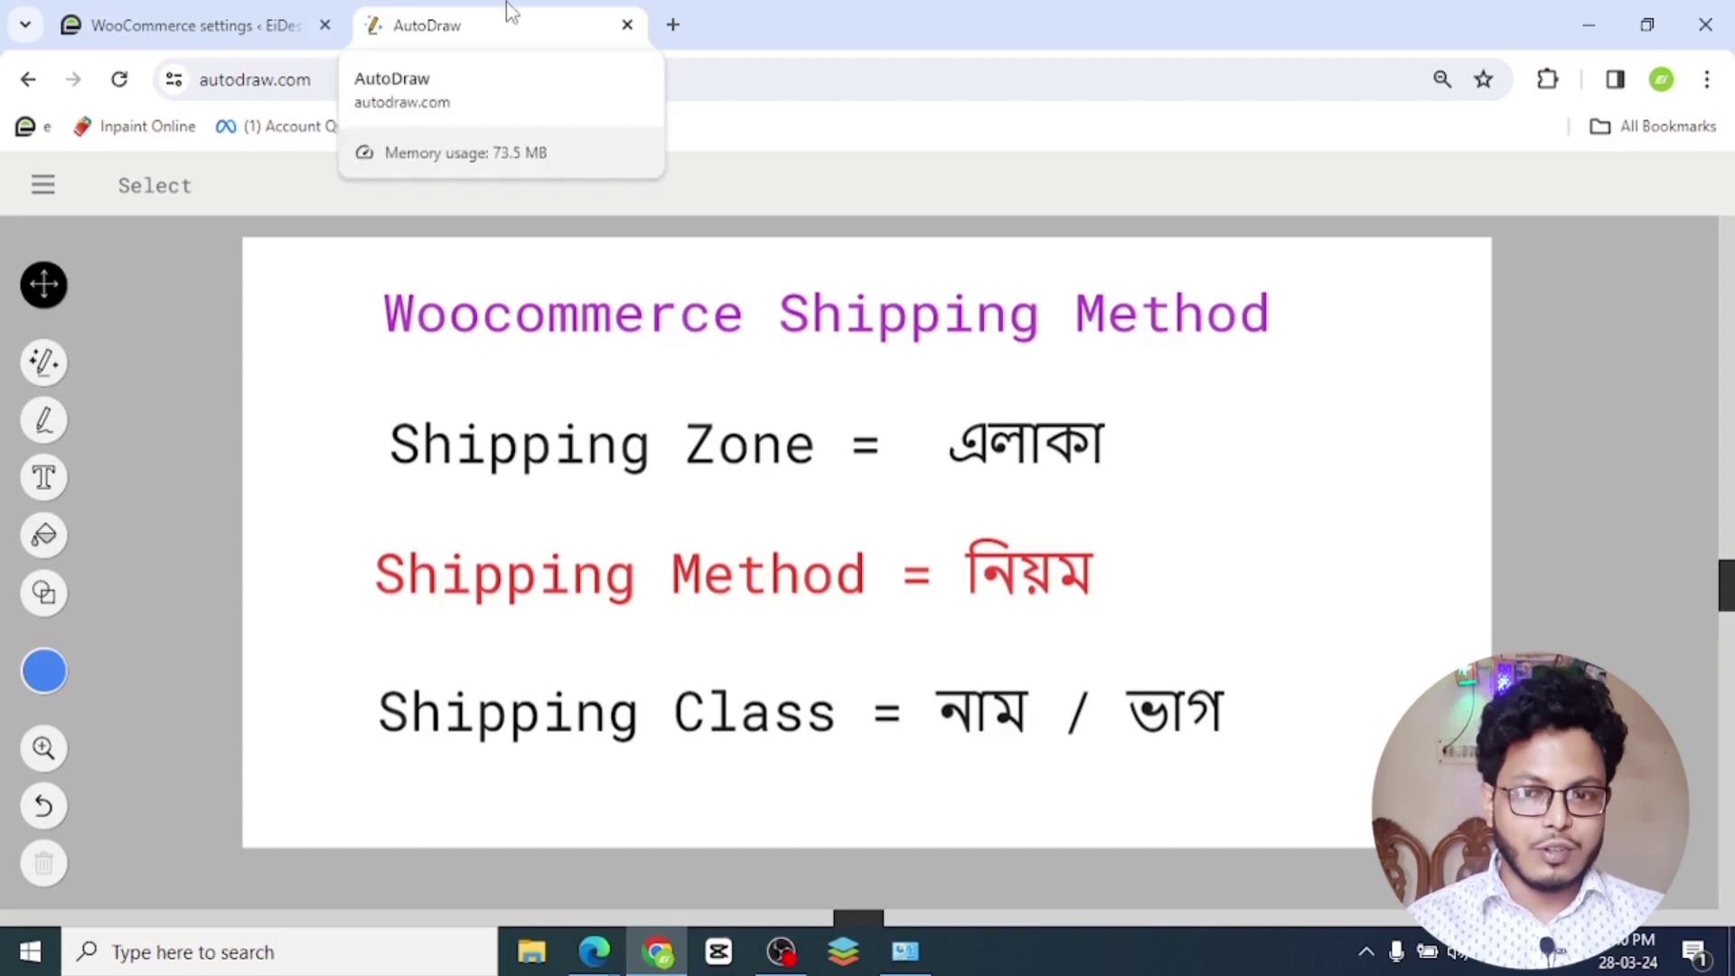
- Switch to the WooCommerce settings page and open the list of shipping zones
{"action": "left_click", "coordinate": [194, 25]}
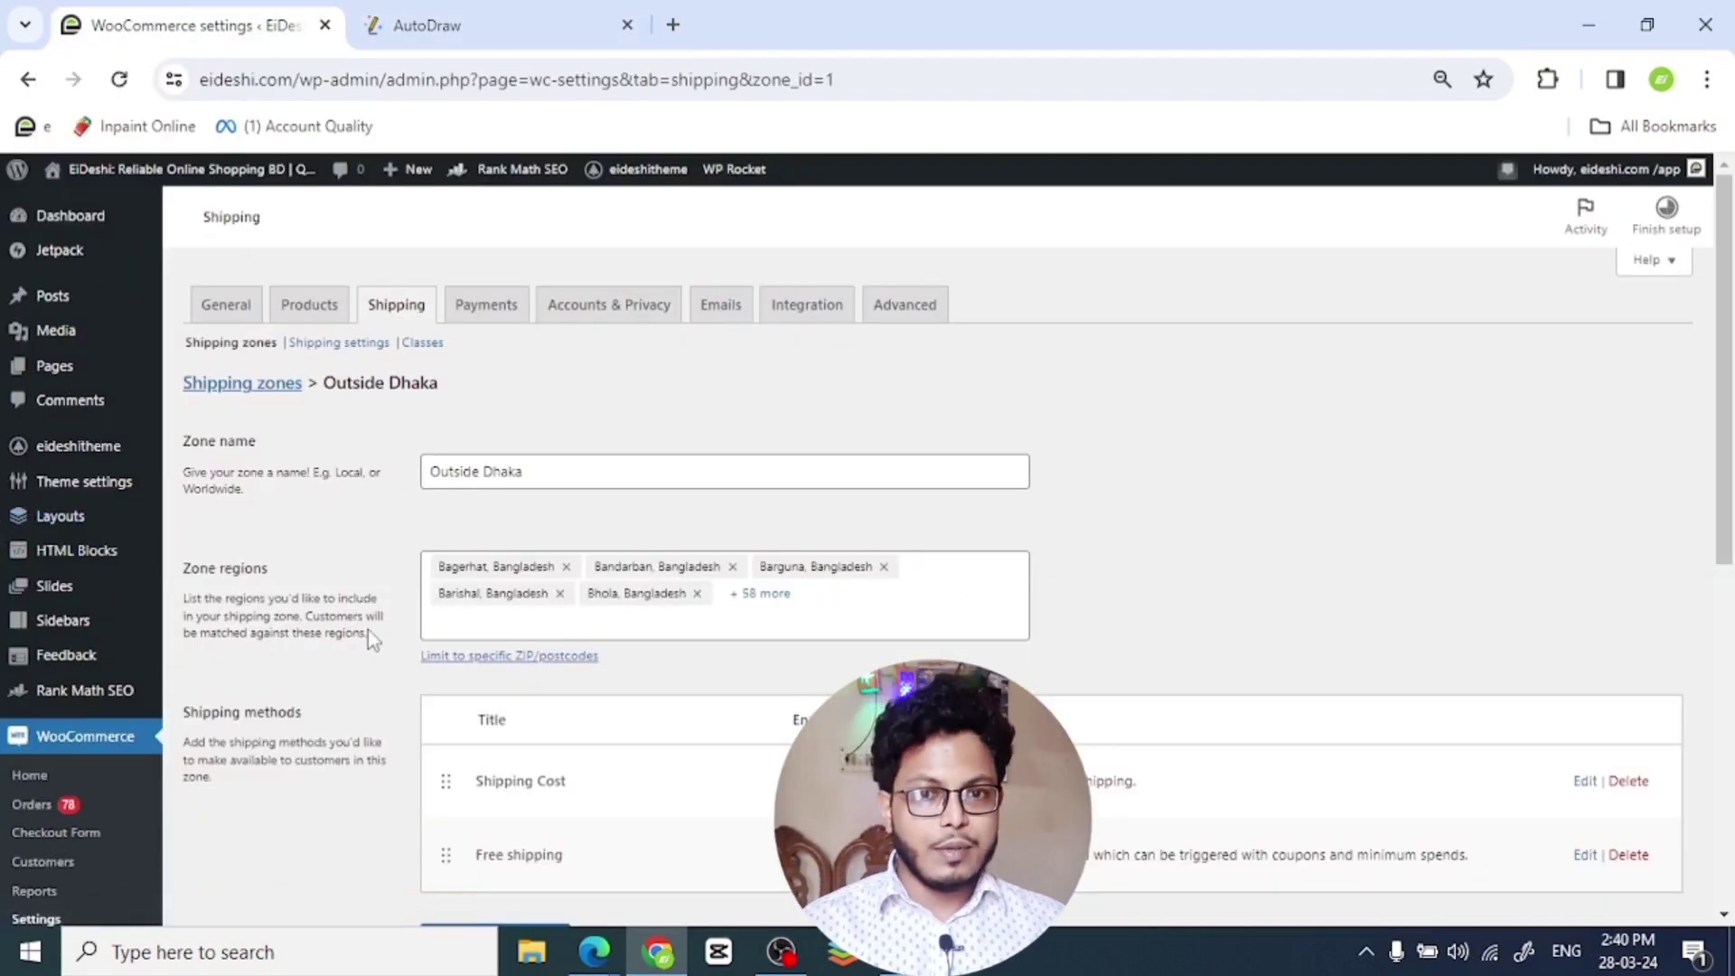
{"action": "scroll", "coordinate": [291, 592], "scroll_direction": "down", "scroll_amount": 3}
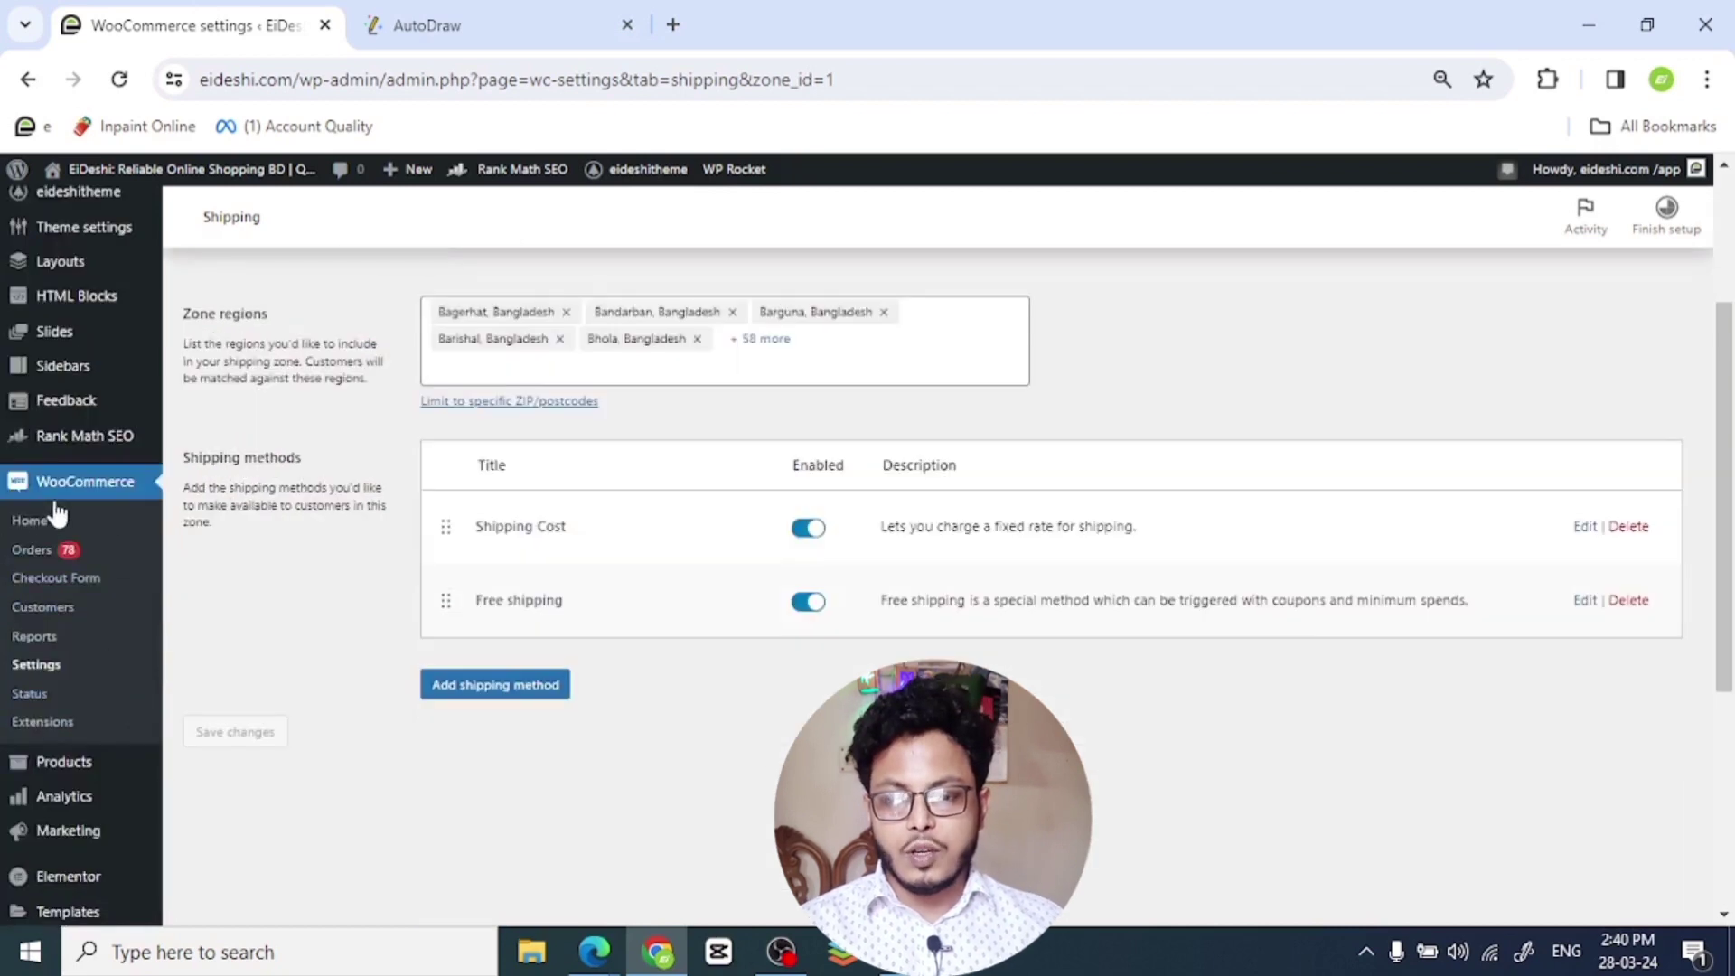
{"action": "left_click", "coordinate": [59, 670]}
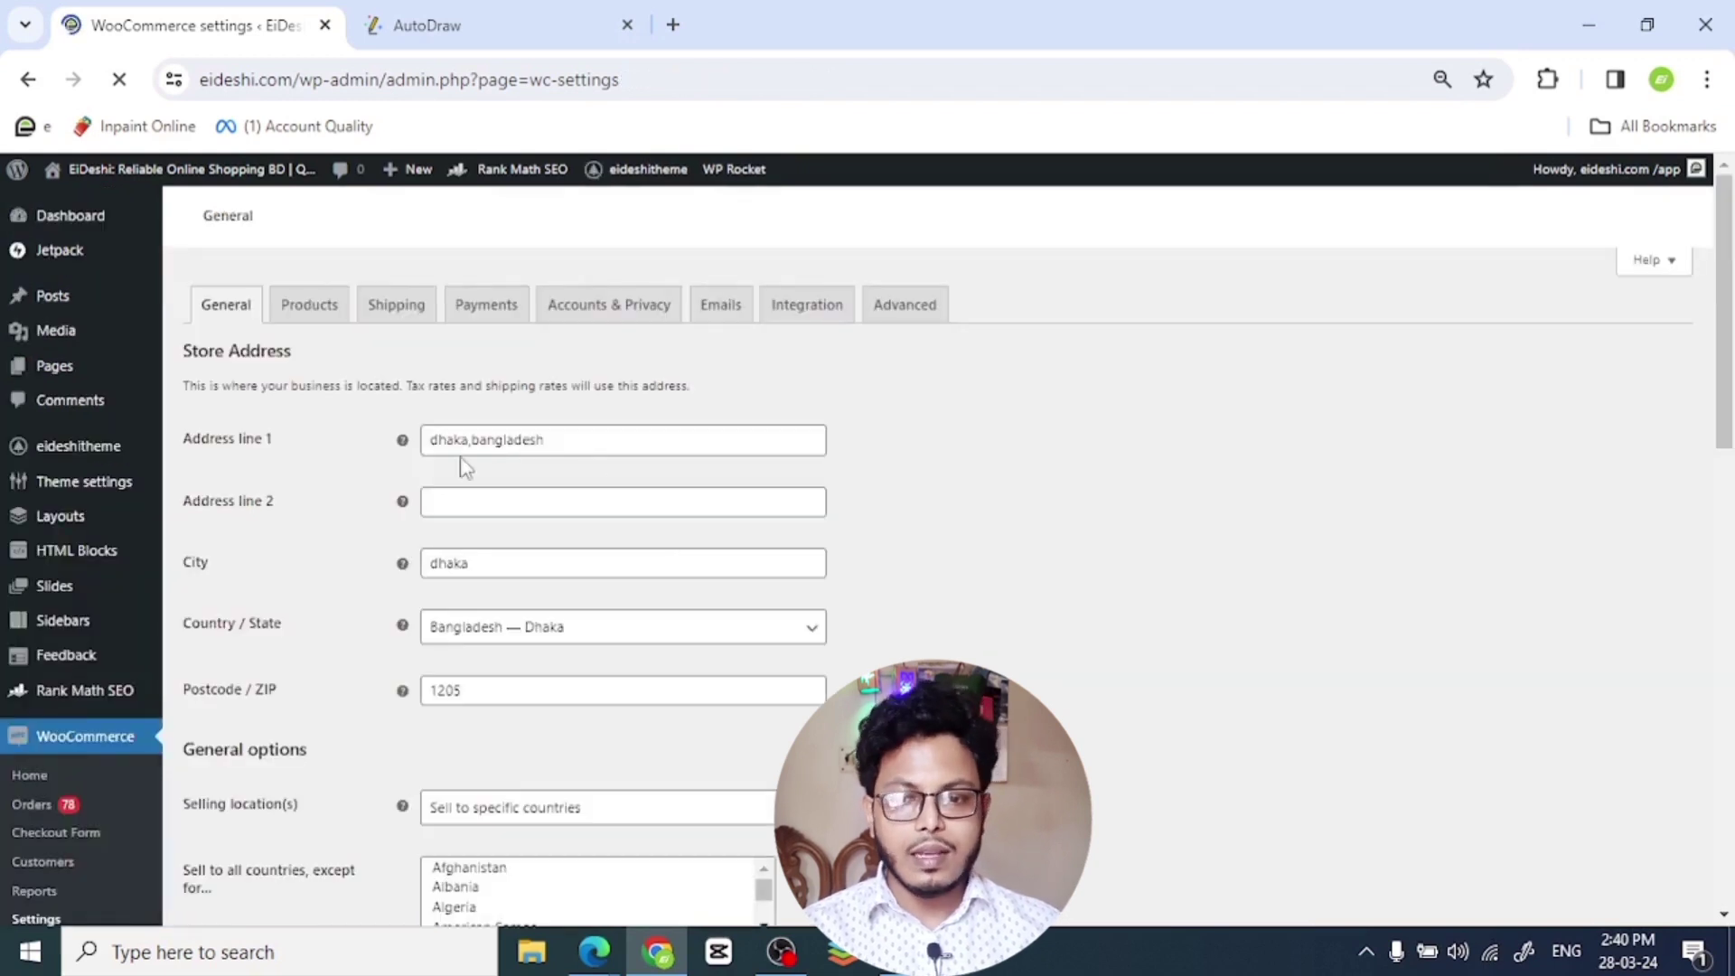
{"action": "left_click", "coordinate": [405, 310]}
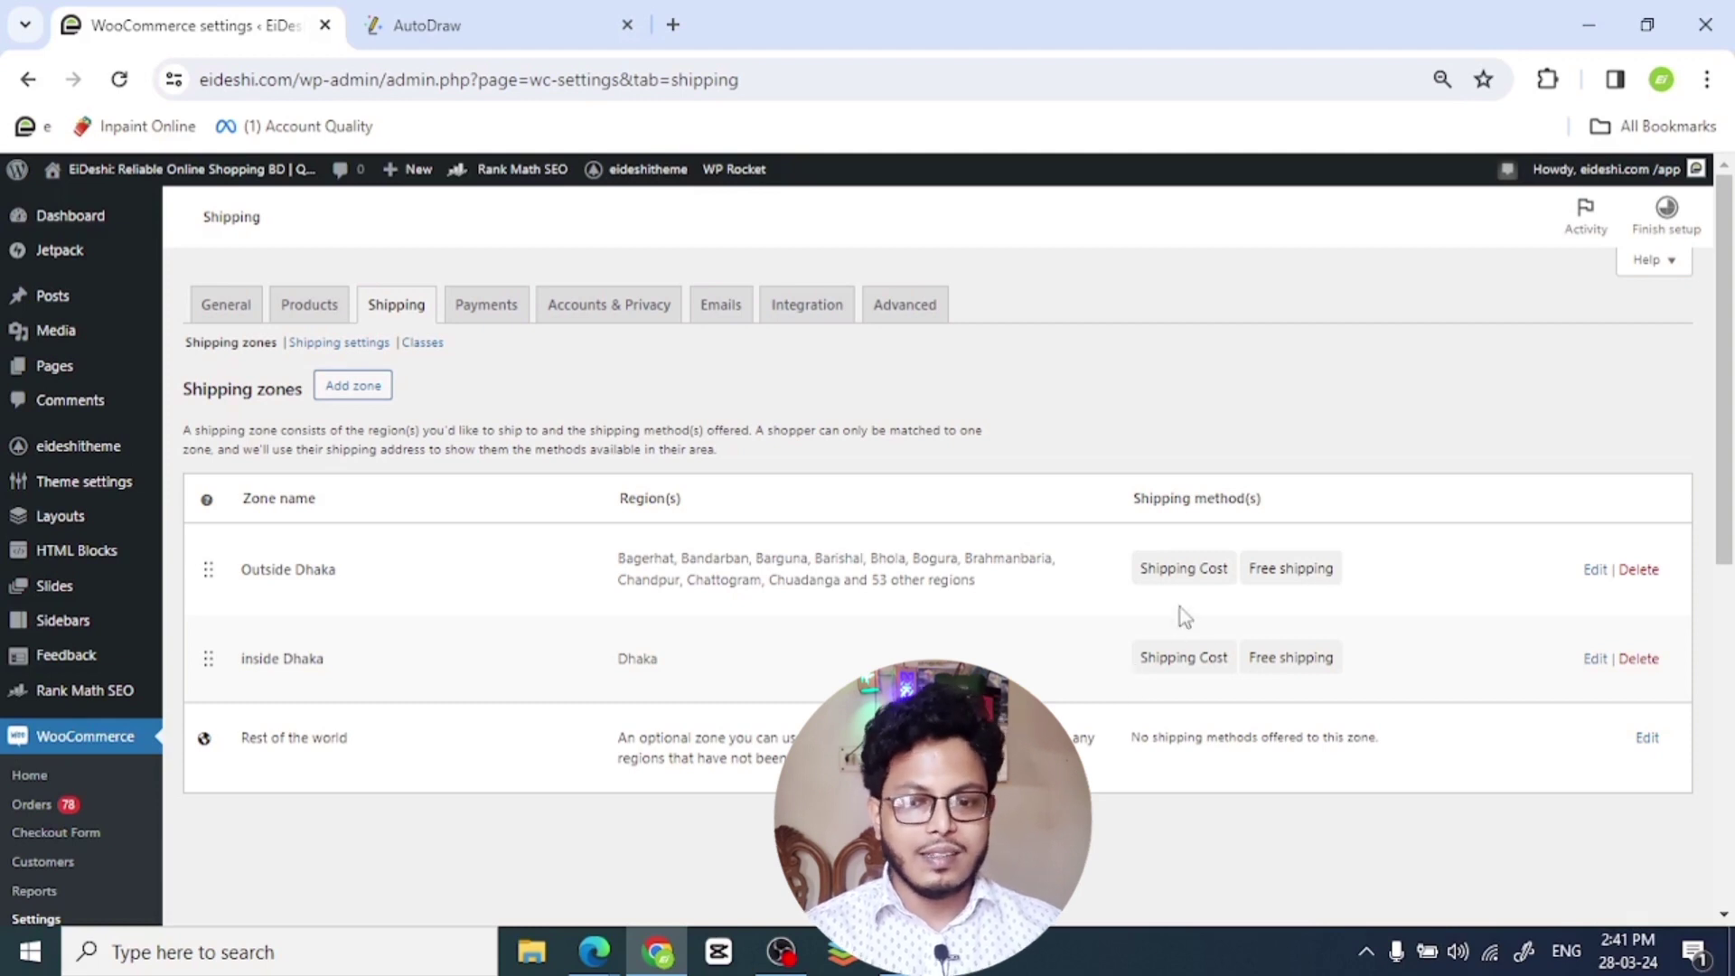
{"action": "left_click", "coordinate": [213, 343]}
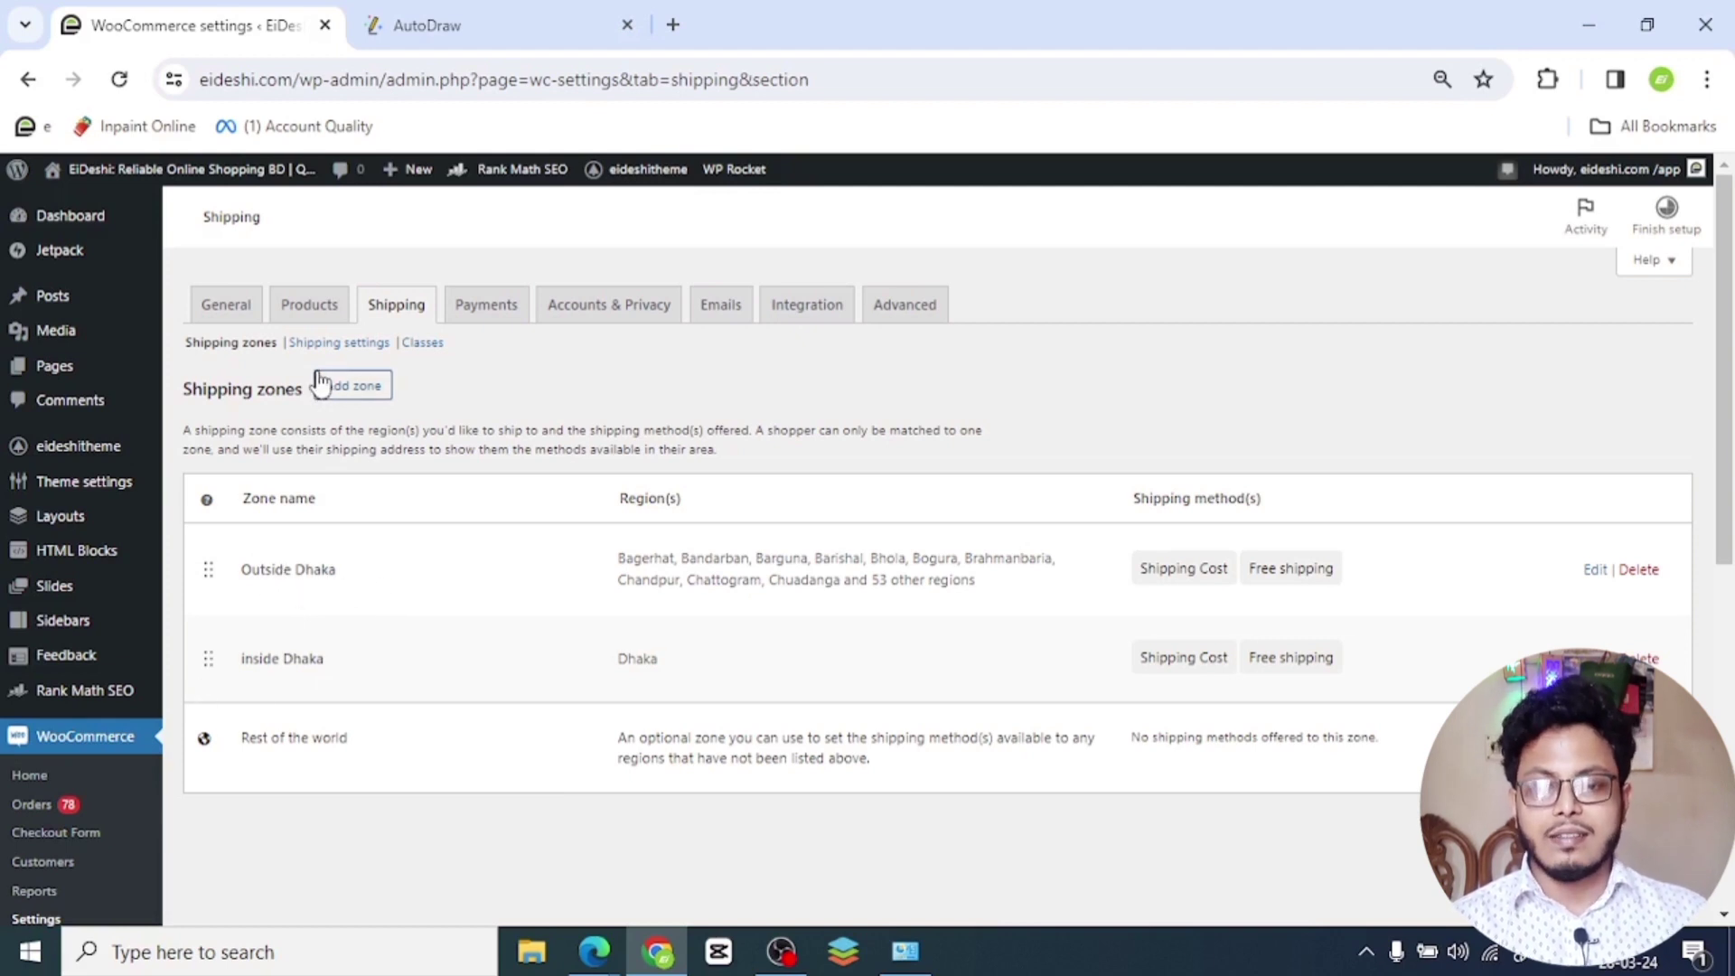
- Add a new shipping zone named "inside dhaka 2"
{"action": "left_click", "coordinate": [340, 392]}
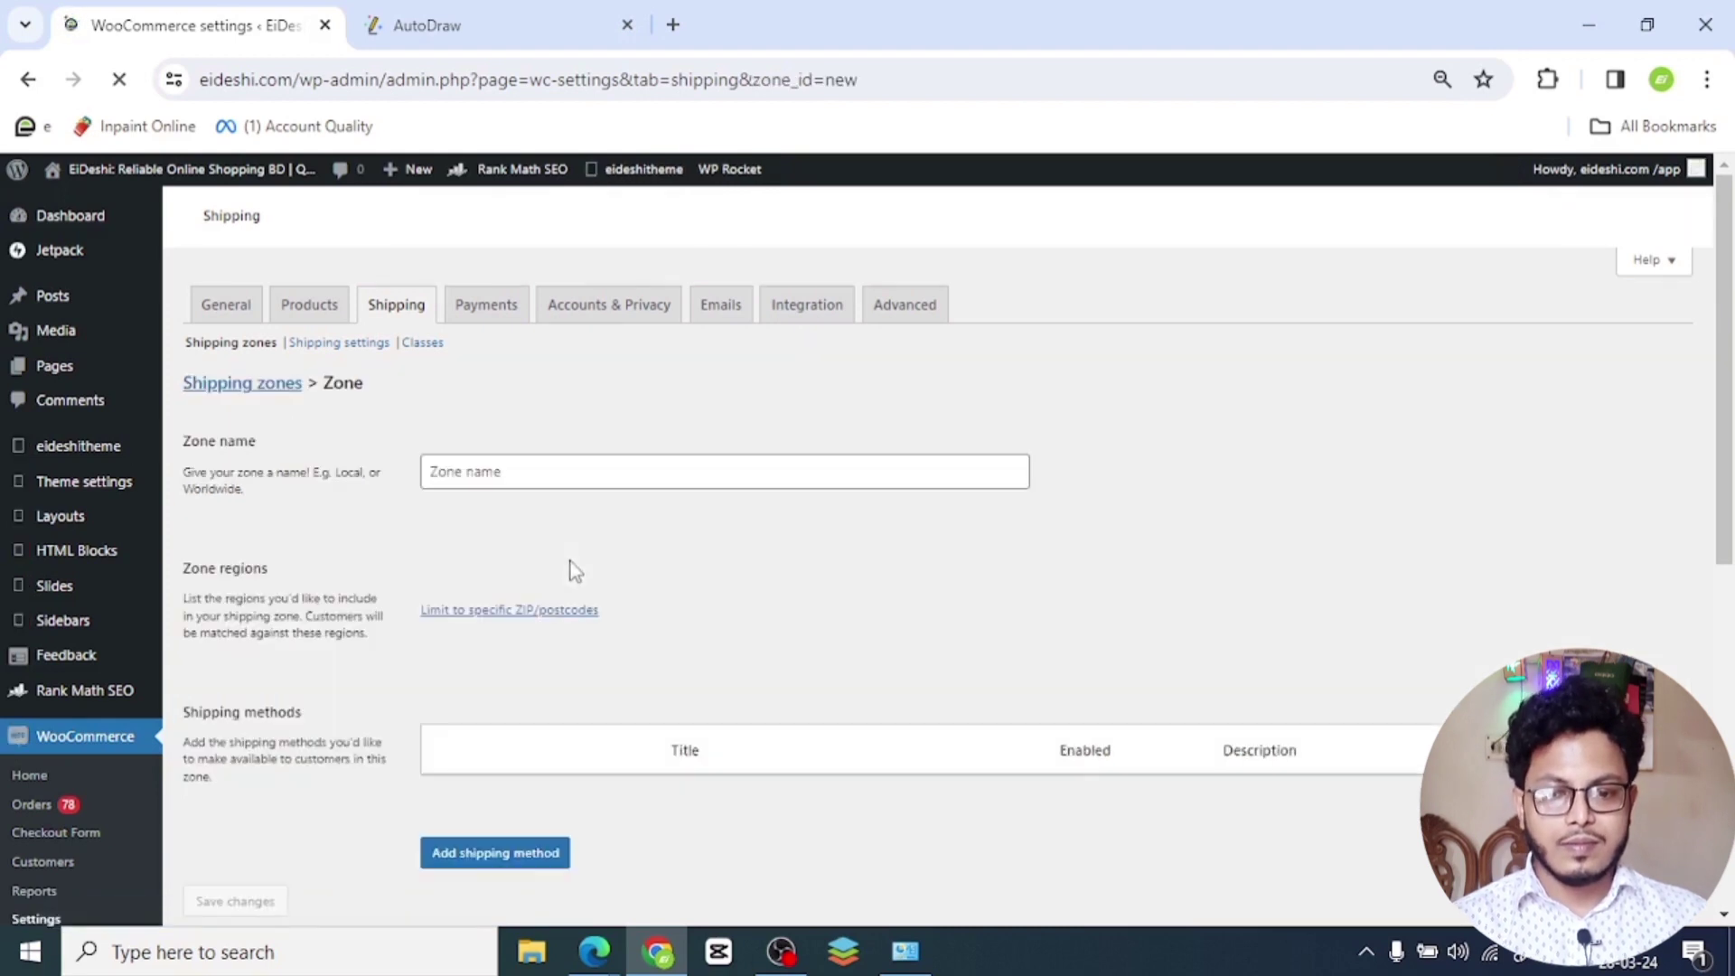
{"action": "left_click", "coordinate": [511, 475]}
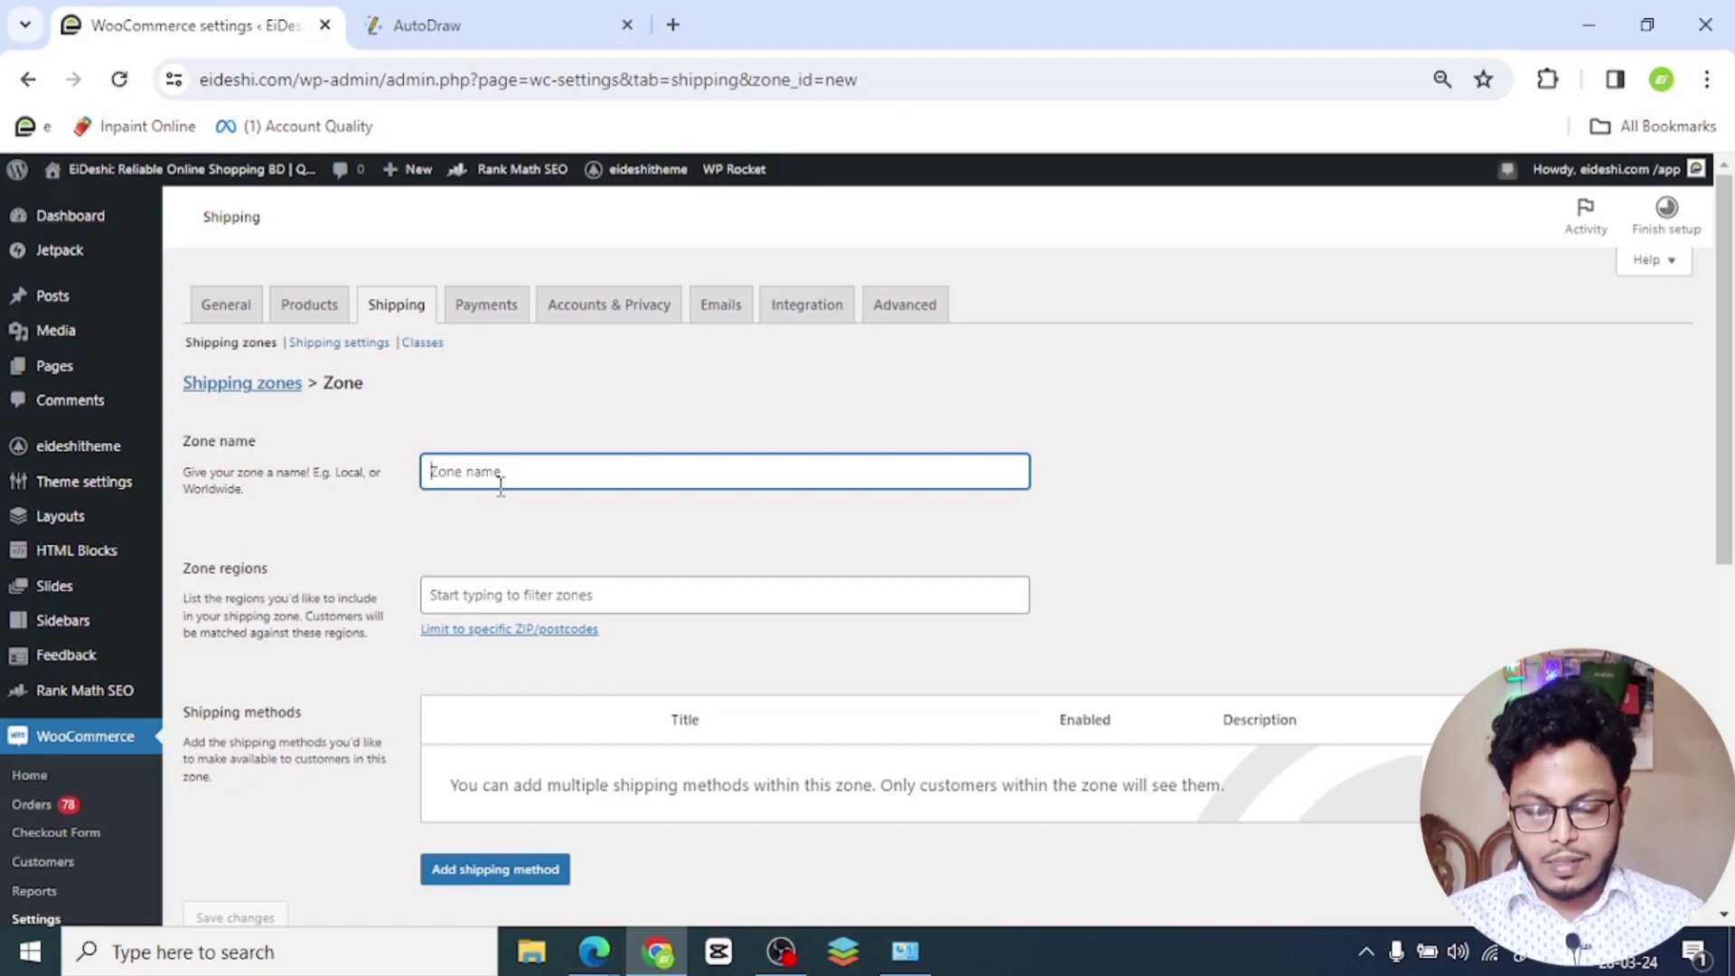
{"action": "type", "text": "in"}
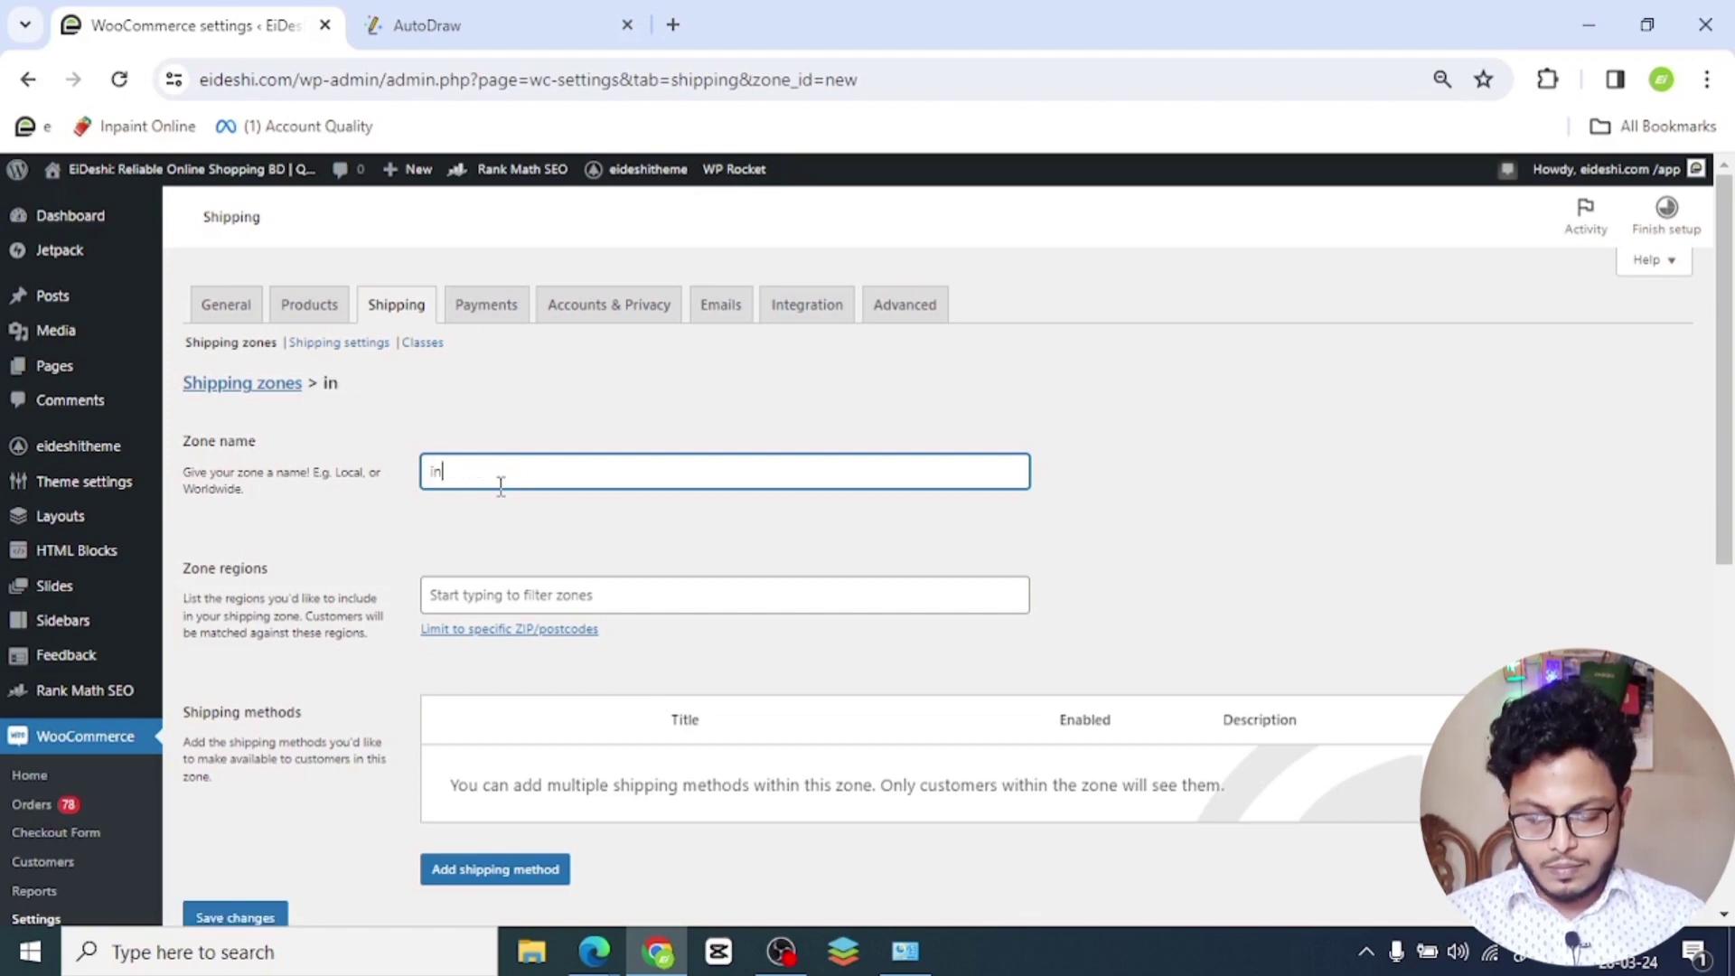
{"action": "type", "text": "side dhaka"}
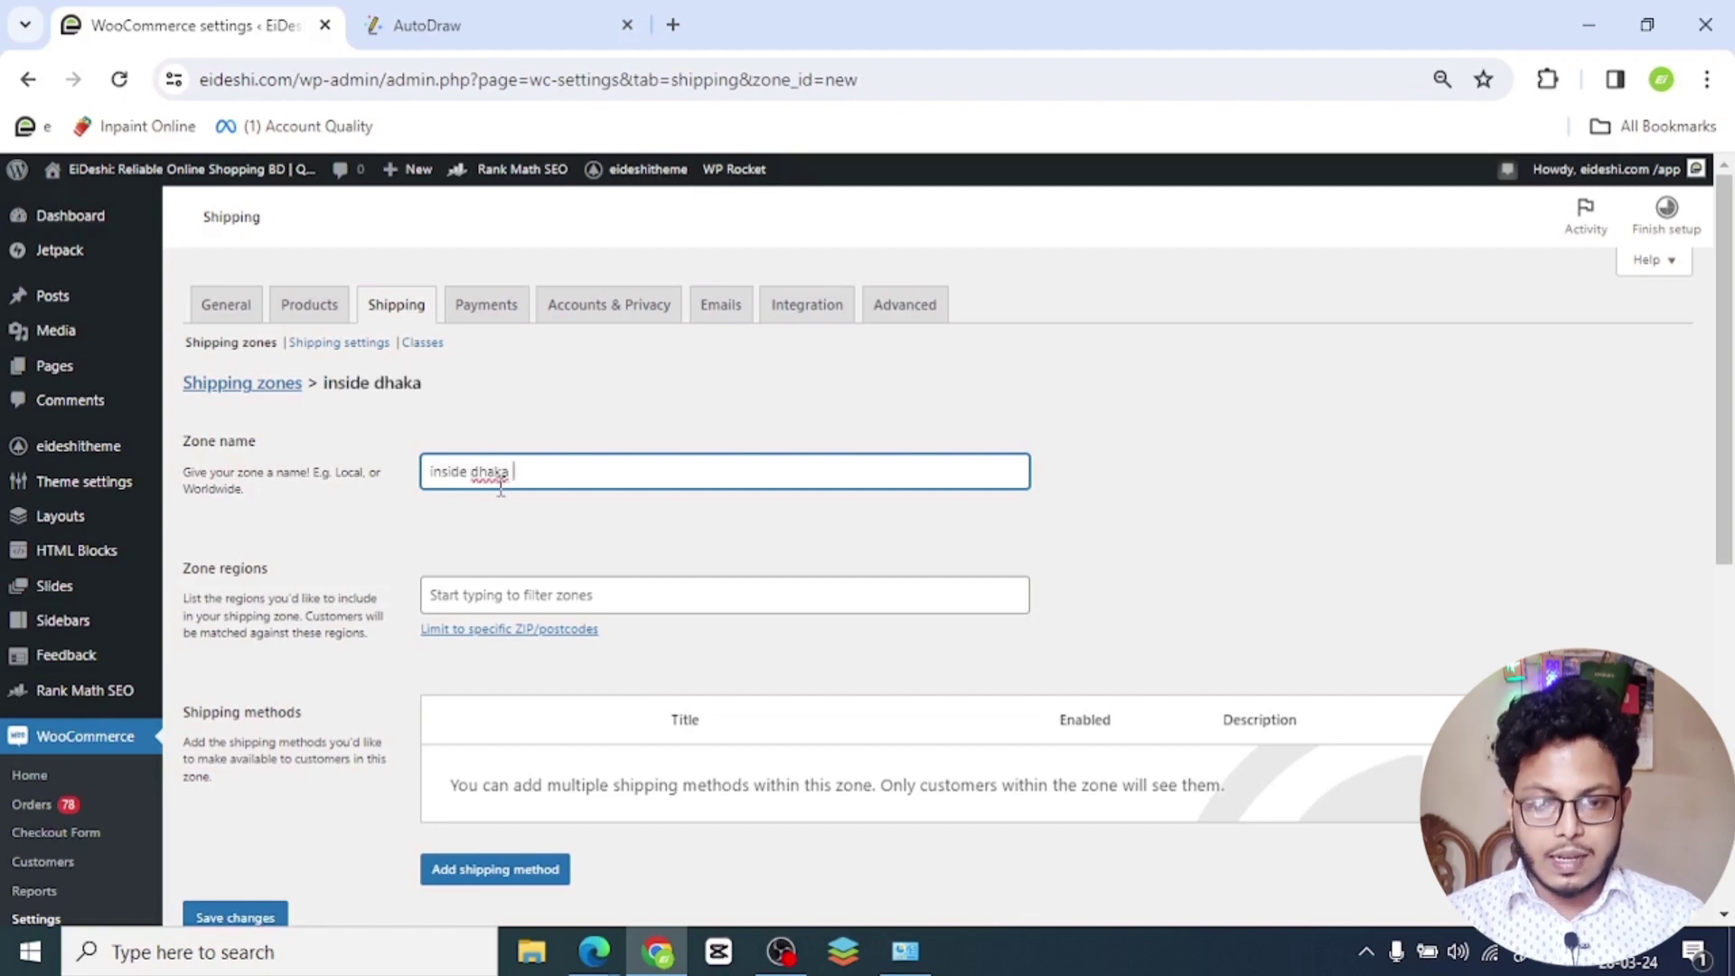
{"action": "type", "text": " 2"}
- Select Asia, Bangladesh and Dhaka, Bangladesh as regions of the new zone, without the all-countries option
{"action": "scroll", "coordinate": [500, 492], "scroll_direction": "down", "scroll_amount": 1}
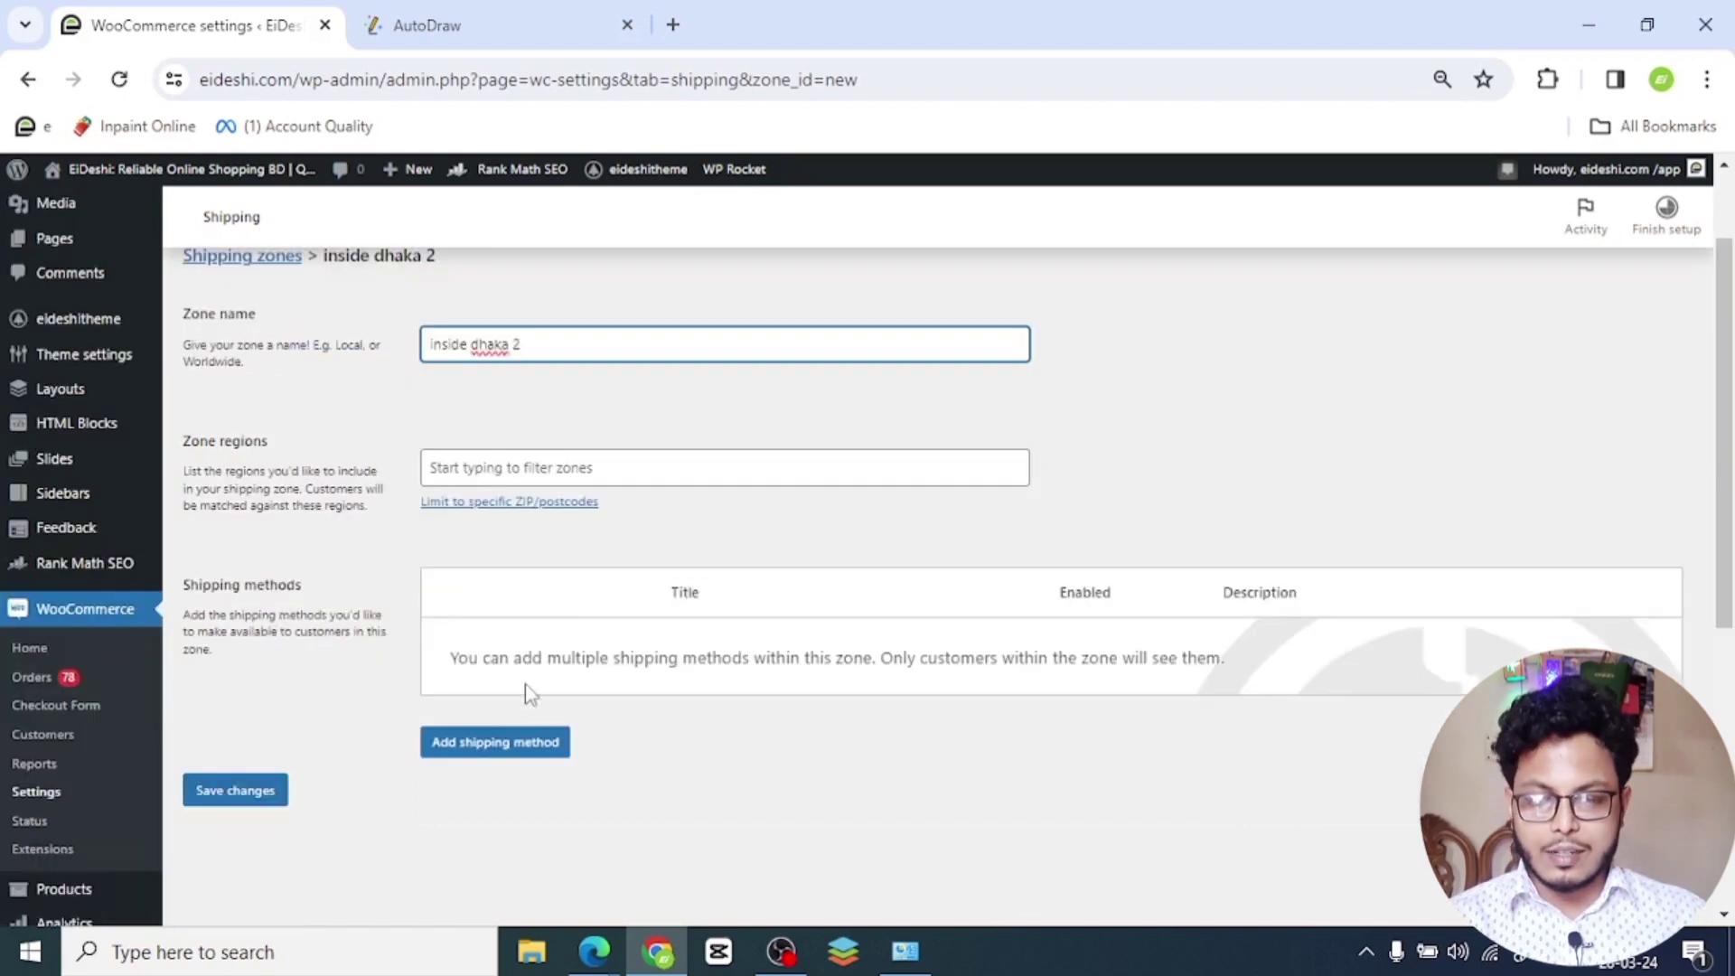
{"action": "left_click", "coordinate": [506, 472]}
{"action": "left_click", "coordinate": [506, 471]}
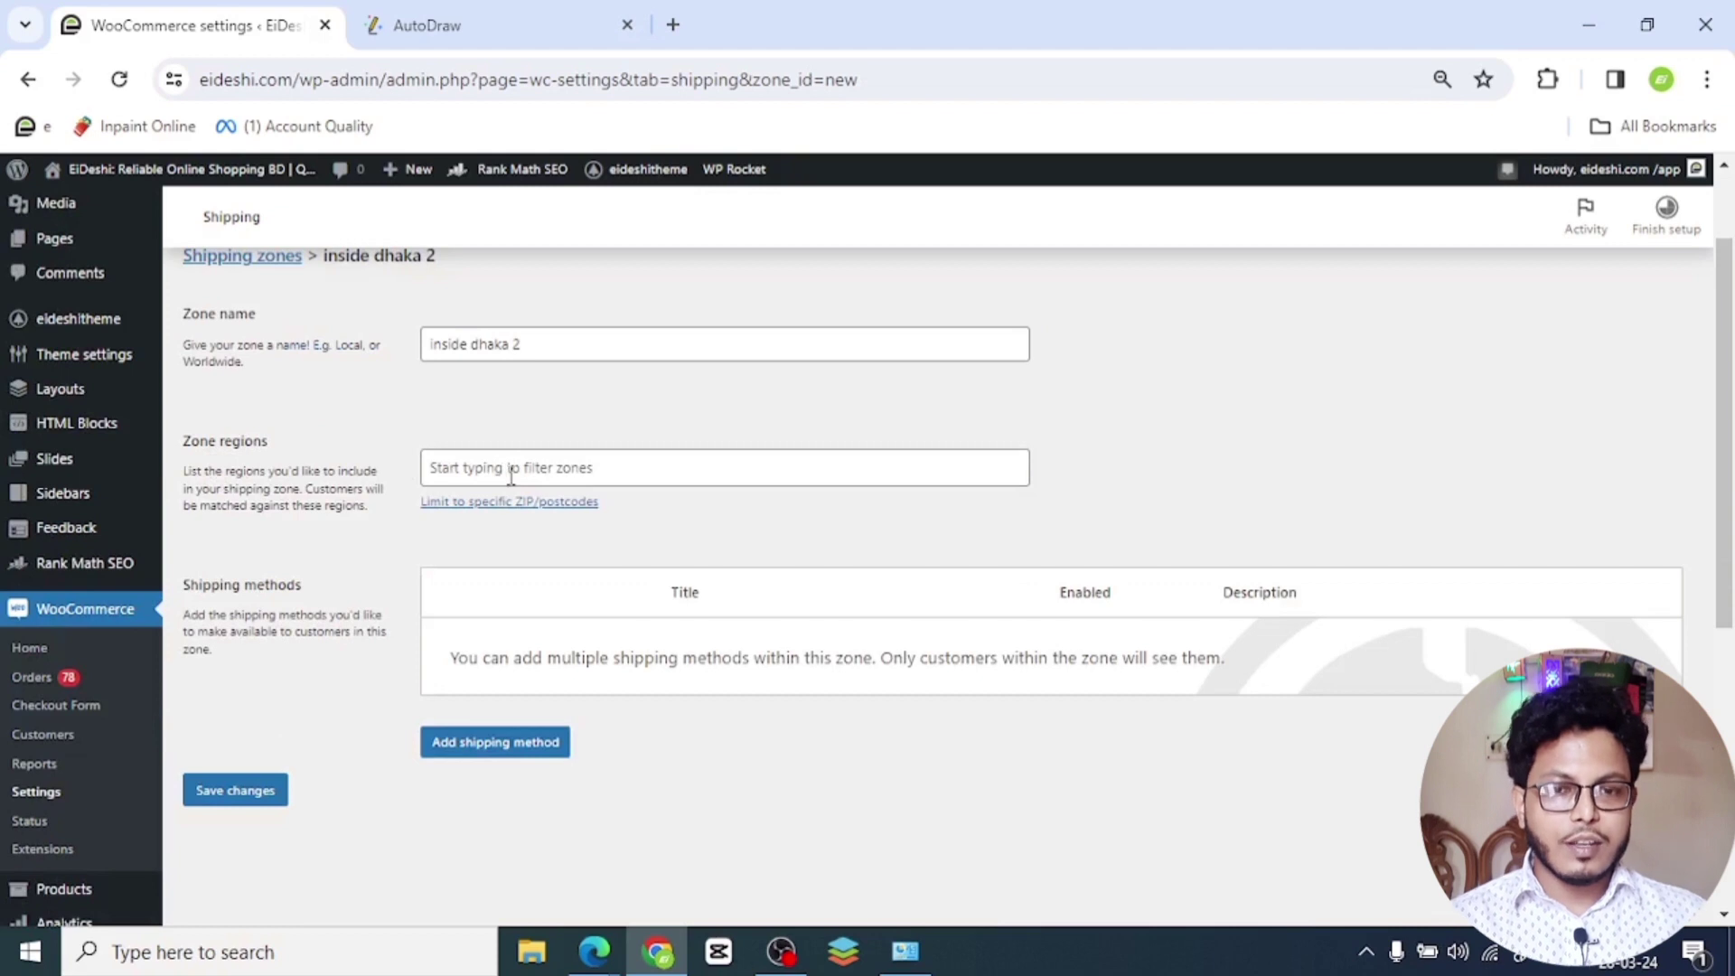
{"action": "left_click", "coordinate": [514, 475]}
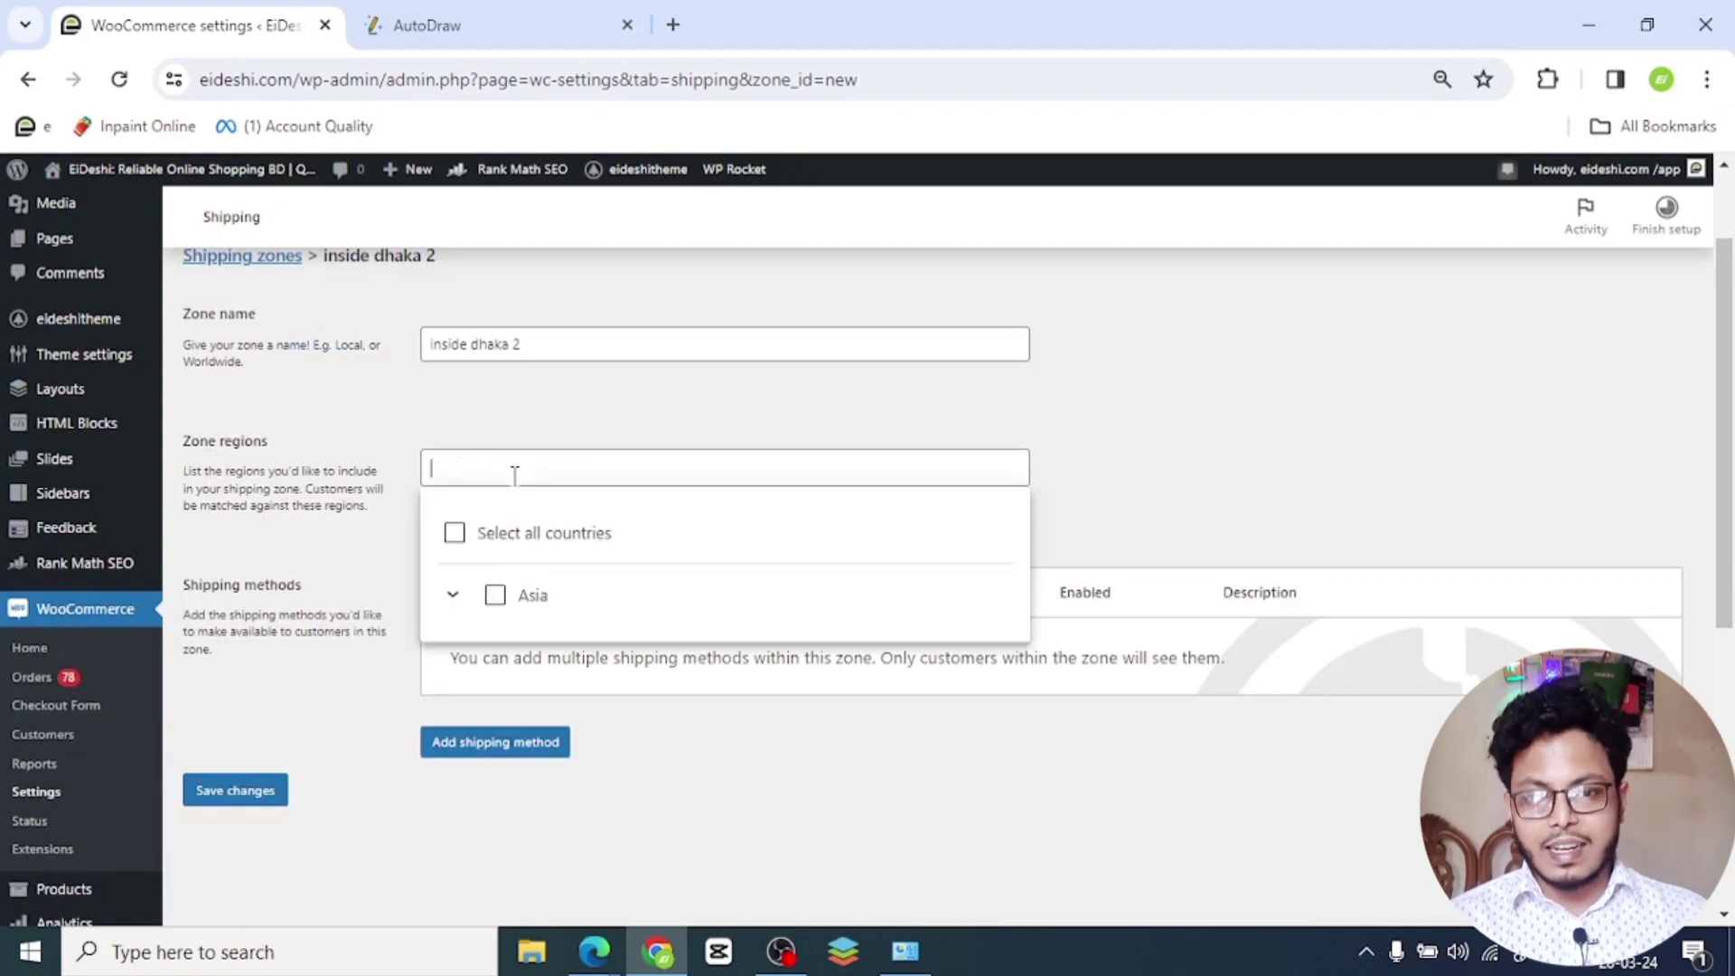
{"action": "left_click", "coordinate": [455, 533]}
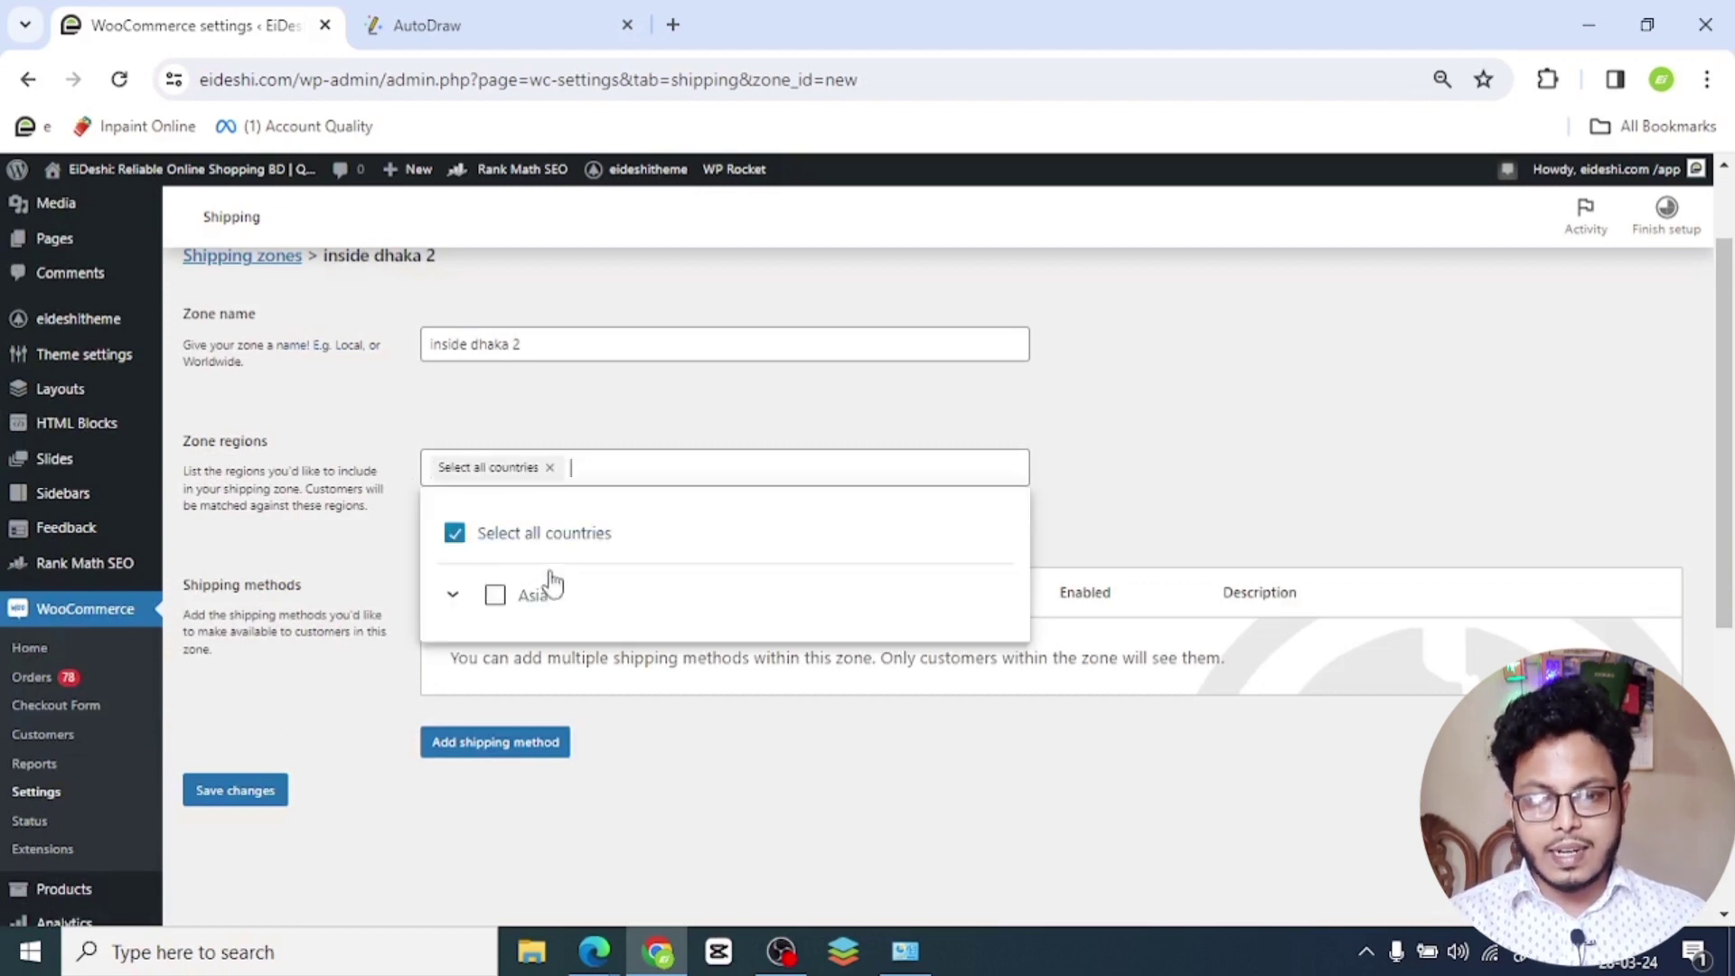
{"action": "left_click", "coordinate": [494, 598]}
{"action": "left_click", "coordinate": [528, 657]}
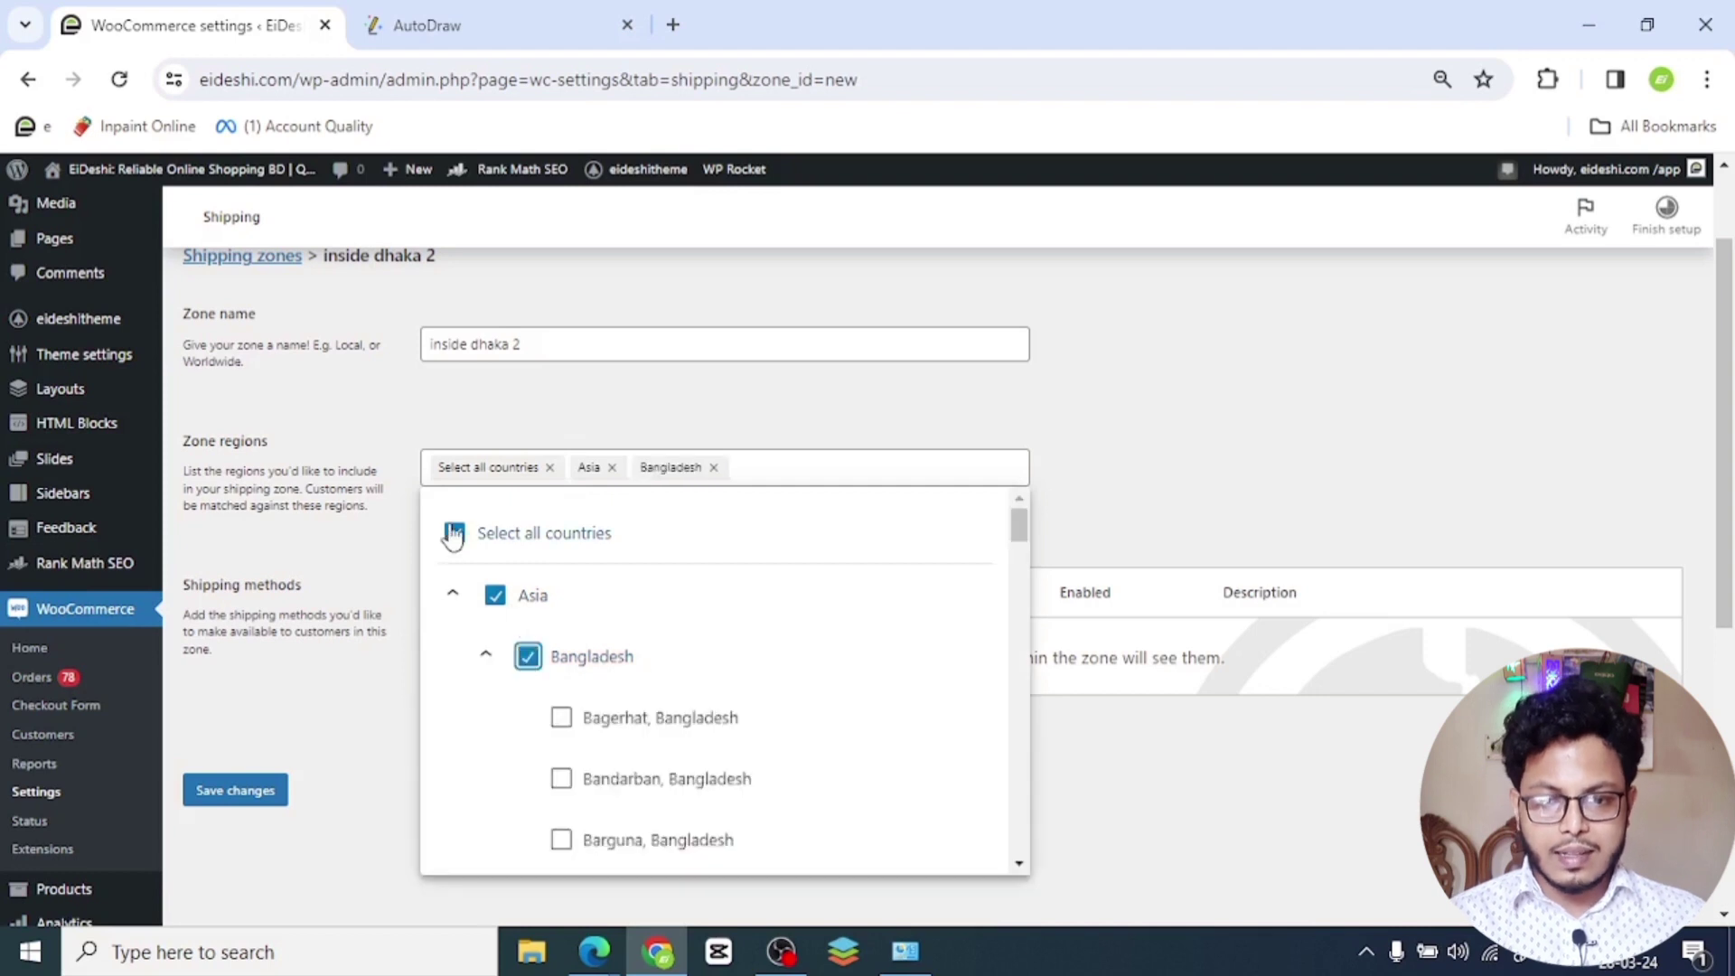
{"action": "left_click", "coordinate": [455, 532]}
{"action": "scroll", "coordinate": [723, 750], "scroll_direction": "down", "scroll_amount": 2}
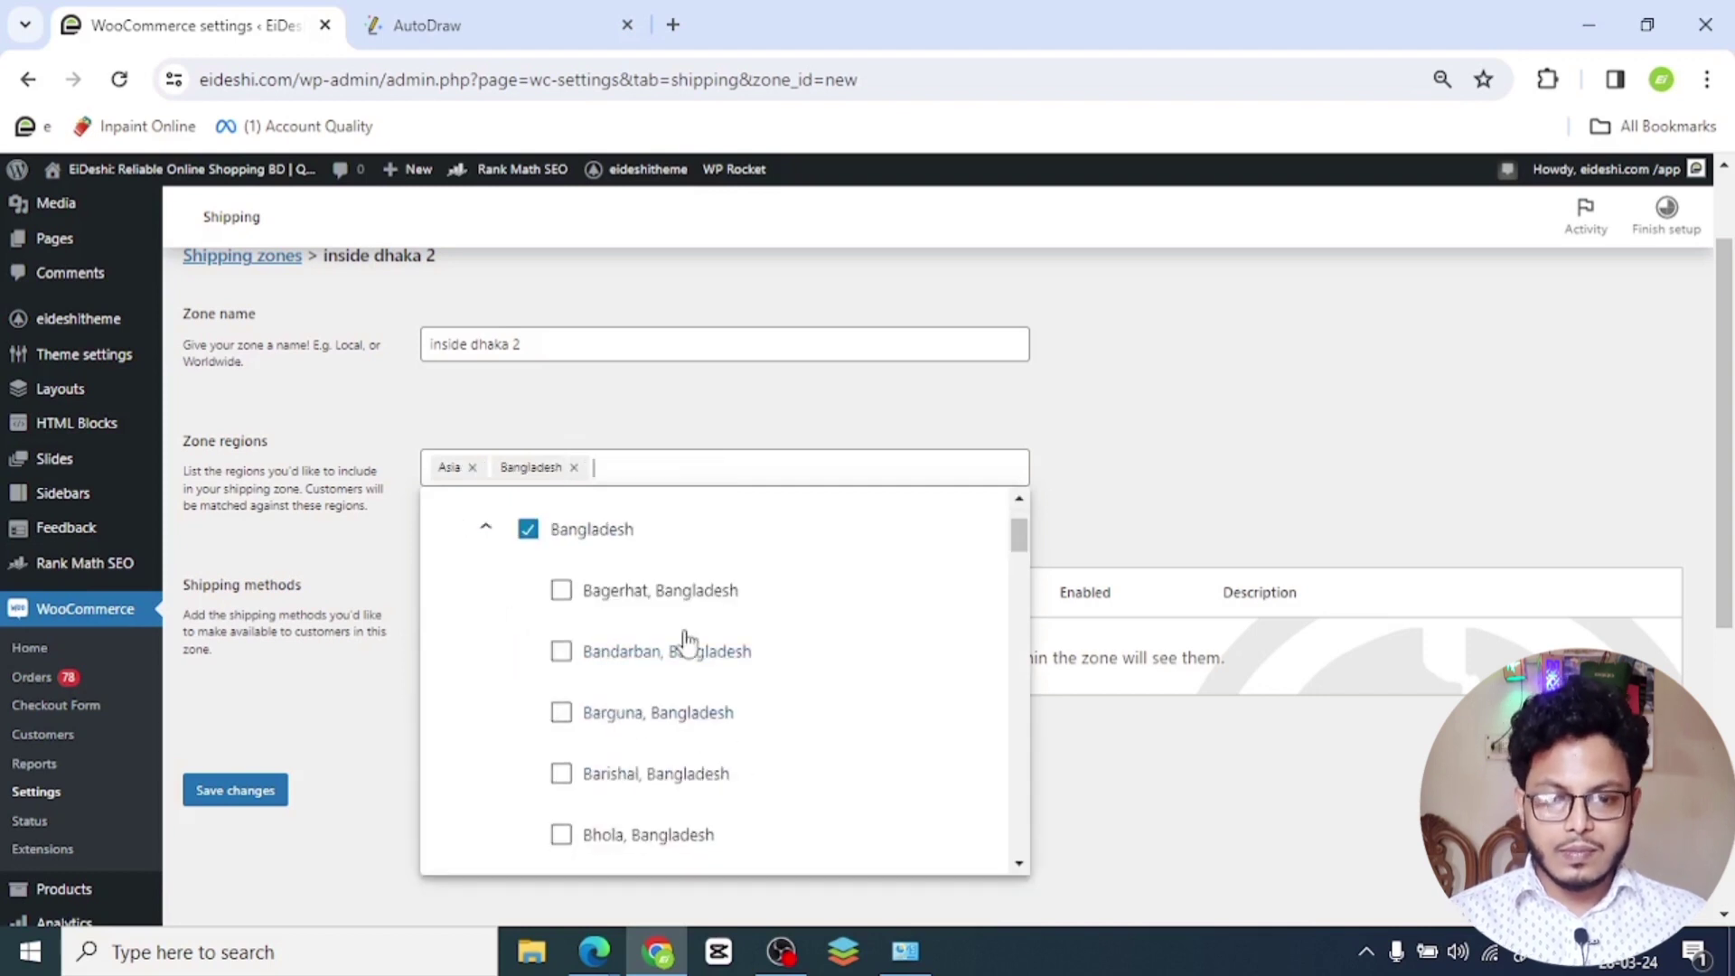
{"action": "scroll", "coordinate": [723, 750], "scroll_direction": "down", "scroll_amount": 7}
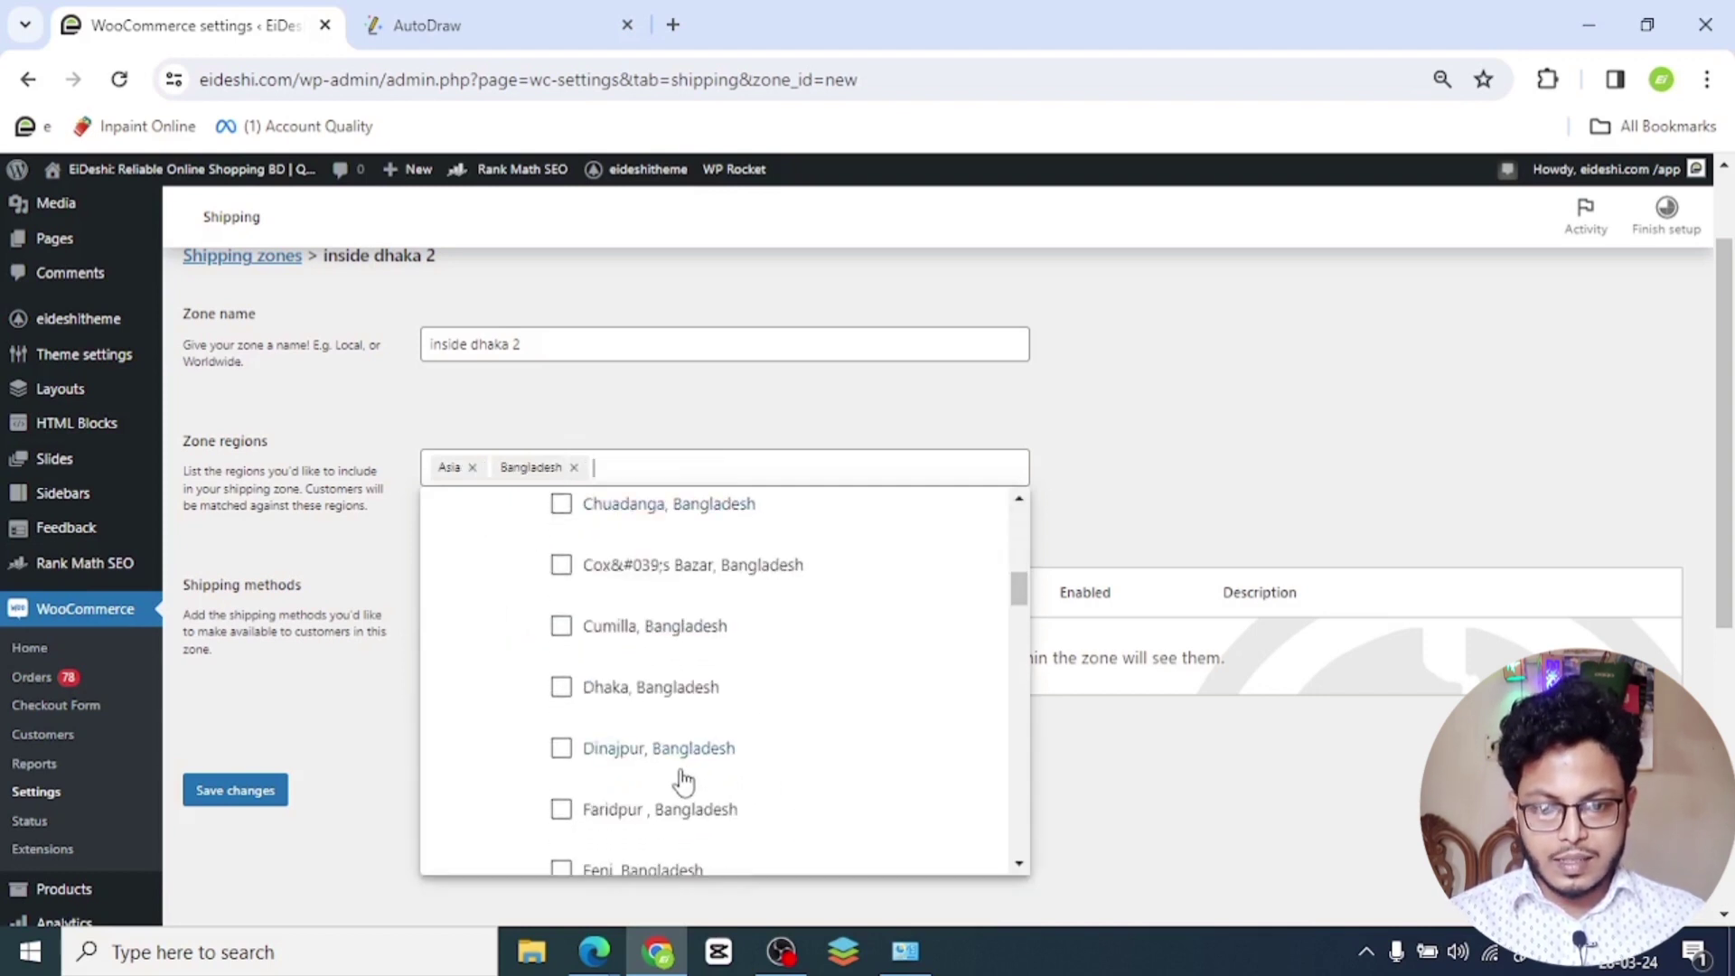
{"action": "left_click", "coordinate": [639, 702]}
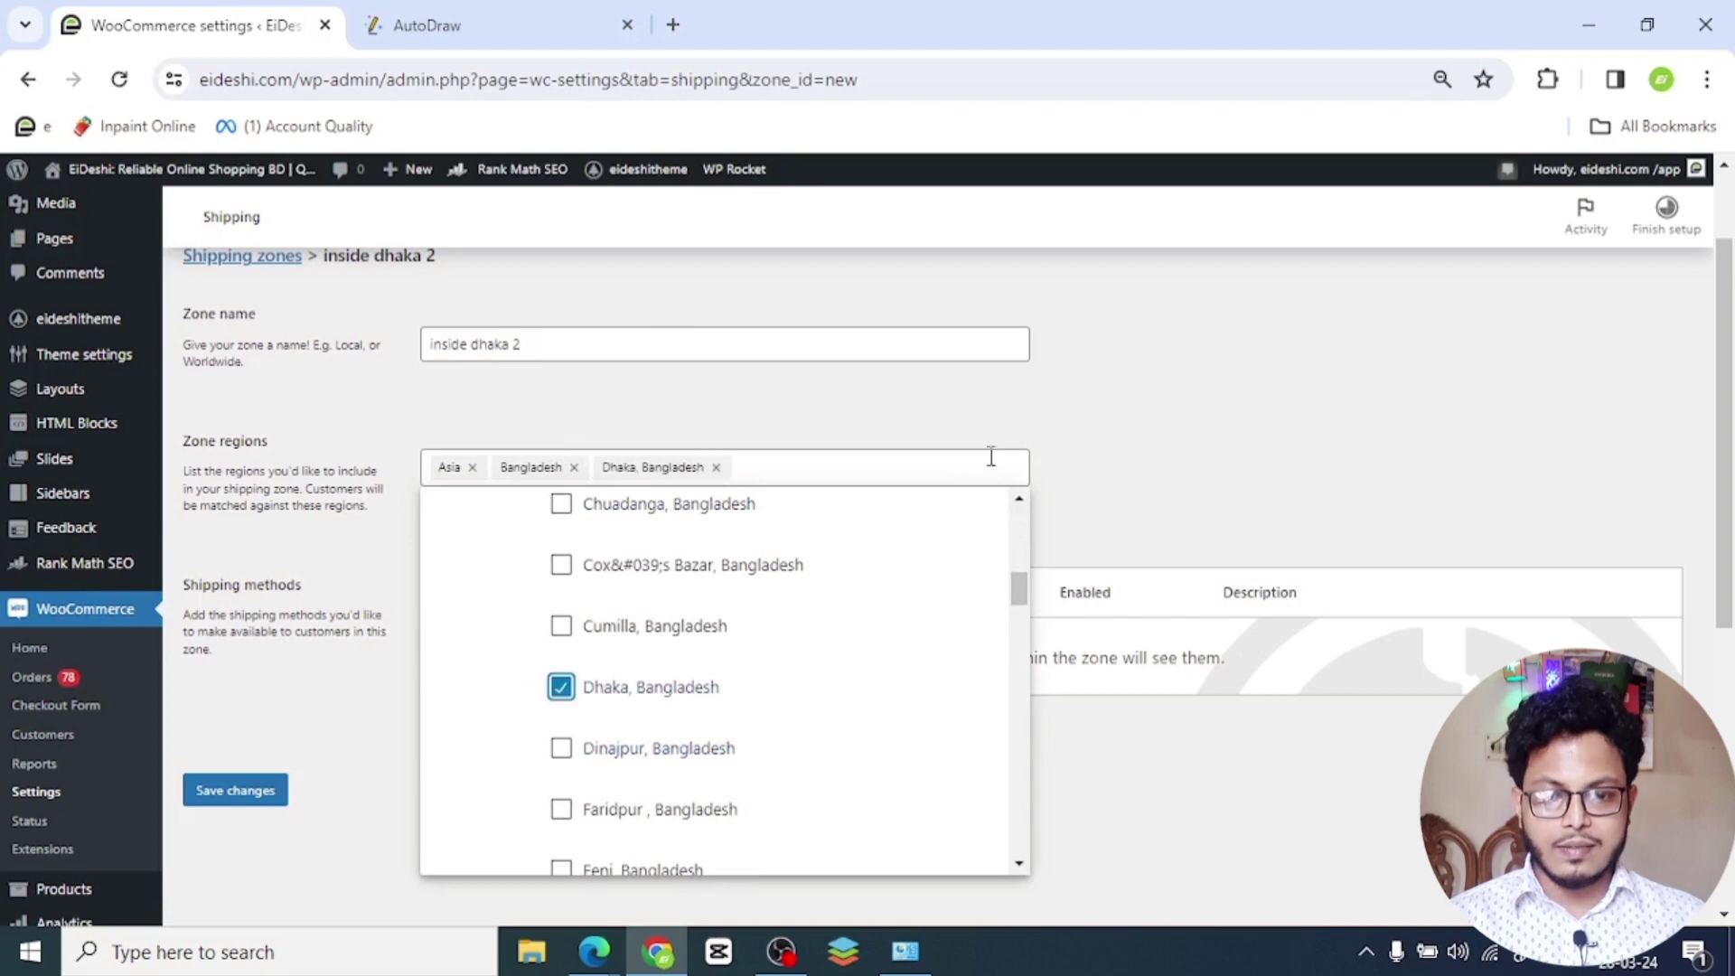
{"action": "left_click", "coordinate": [342, 709]}
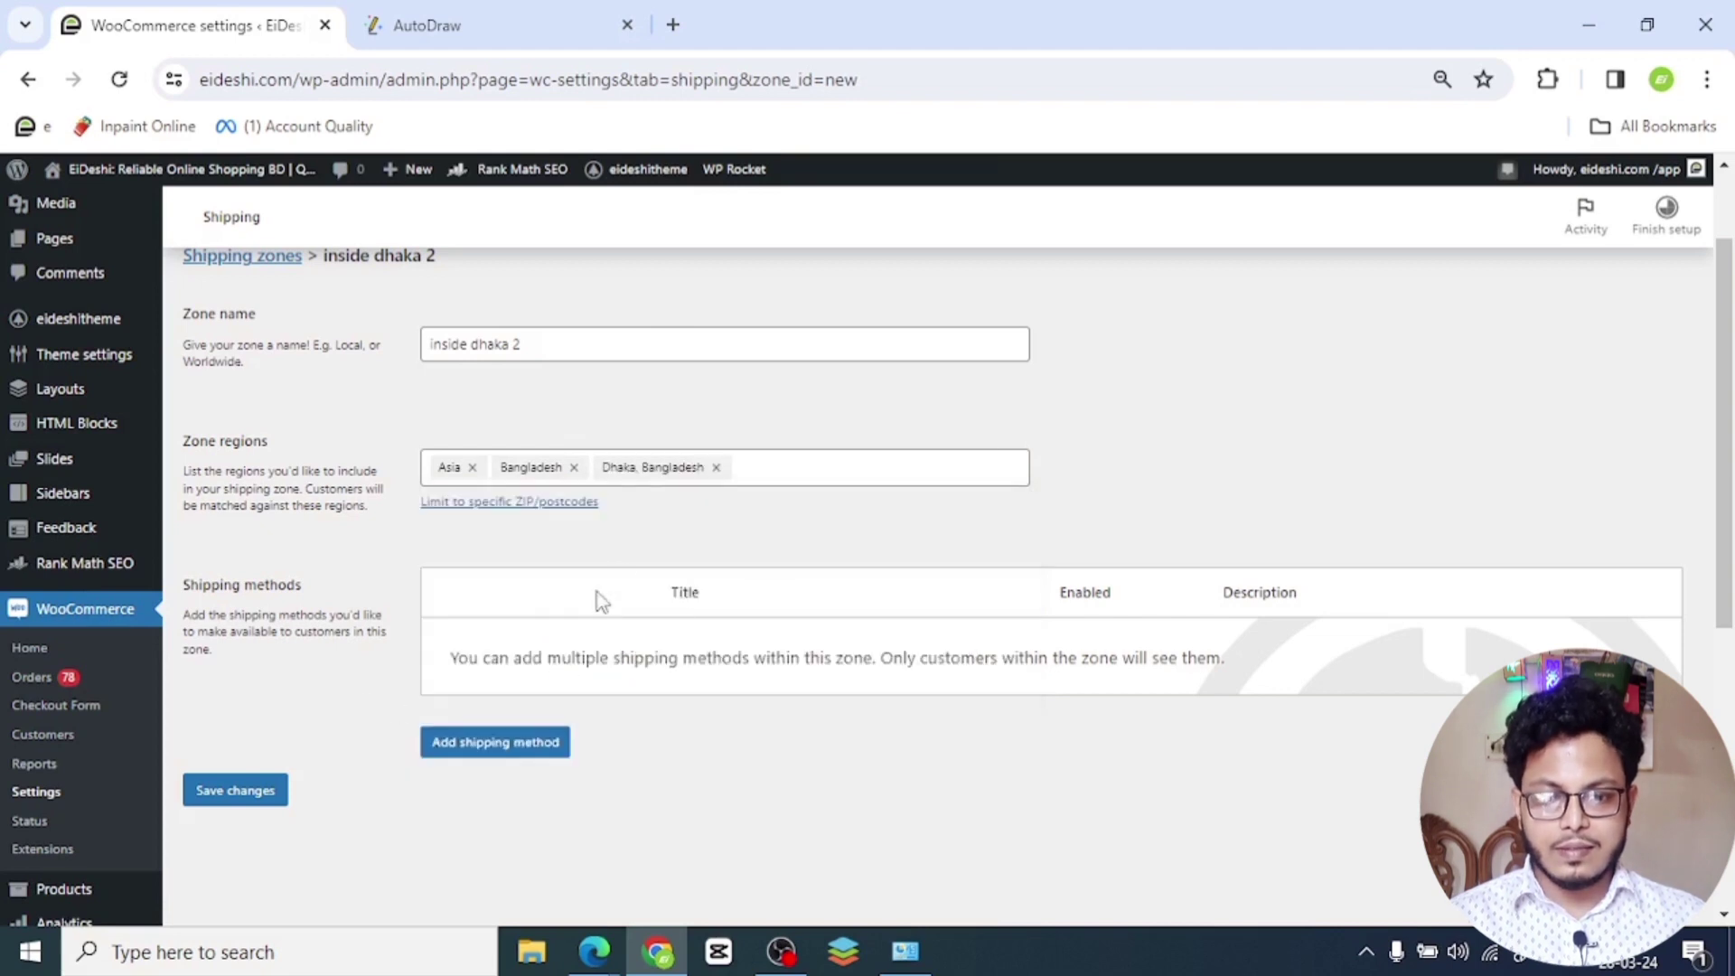
- Remove Asia and Bangladesh from the zone regions, keeping only Dhaka, Bangladesh, and save the zone
{"action": "left_click", "coordinate": [472, 467]}
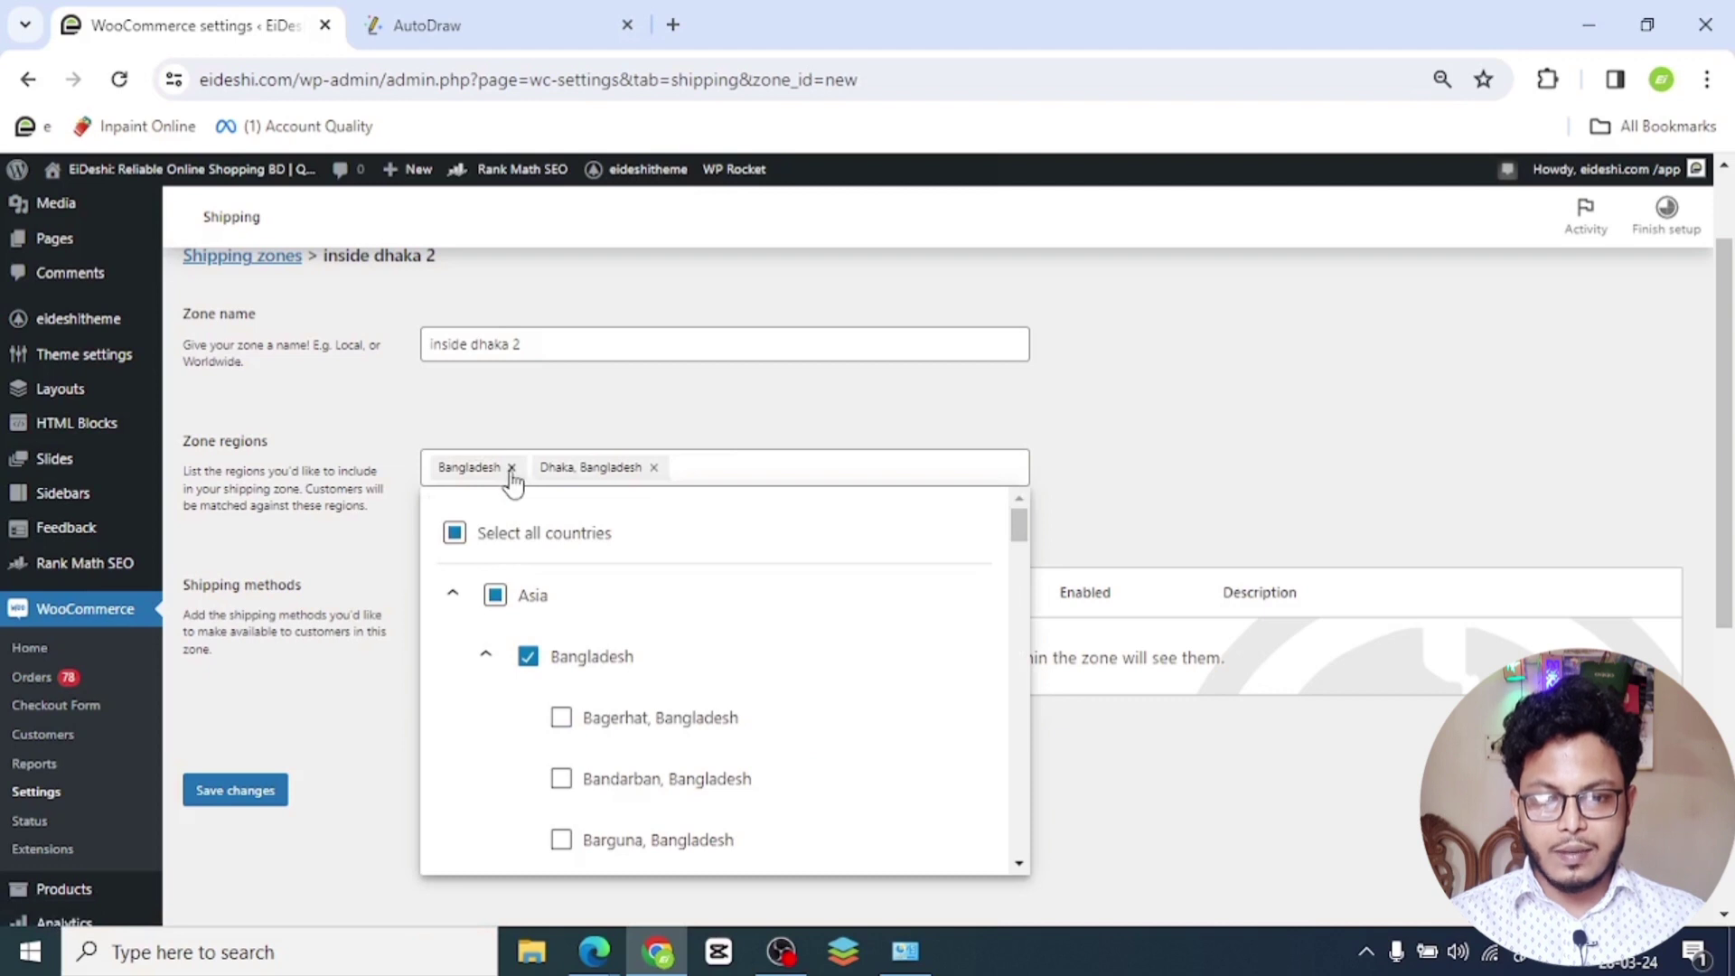
{"action": "left_click", "coordinate": [511, 467]}
{"action": "left_click", "coordinate": [628, 424]}
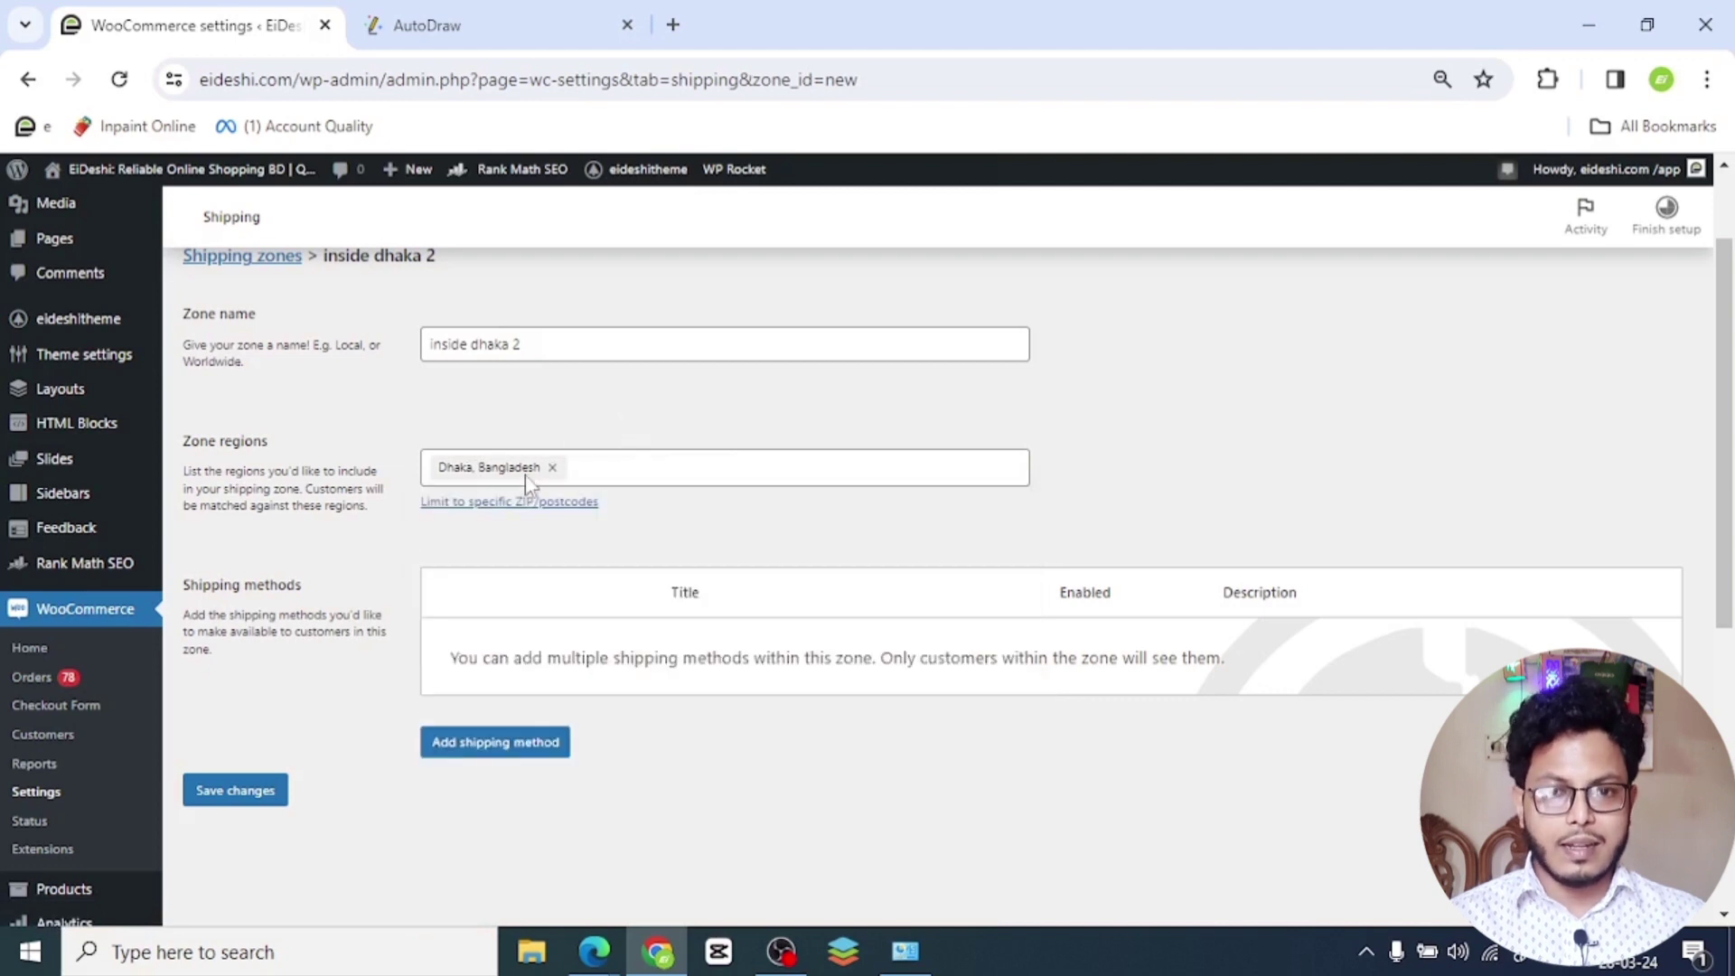
{"action": "left_click", "coordinate": [255, 799]}
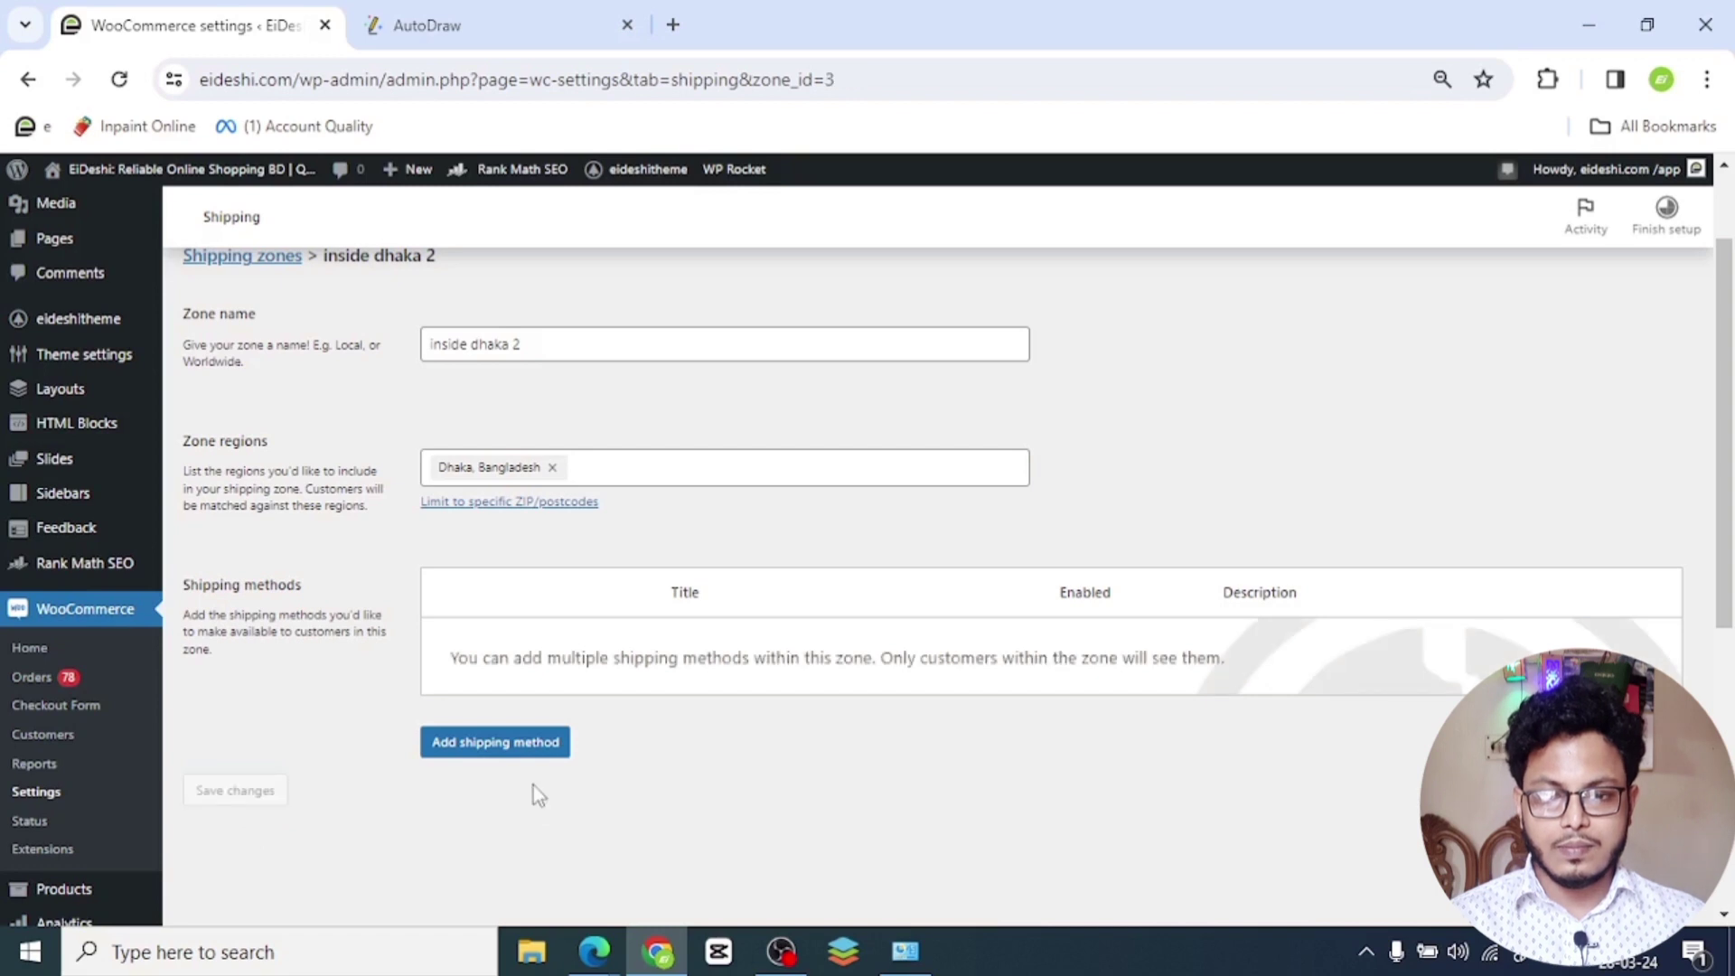
- Open the existing inside Dhaka zone from the shipping zones list and review its name, region and shipping methods
{"action": "left_click", "coordinate": [218, 349]}
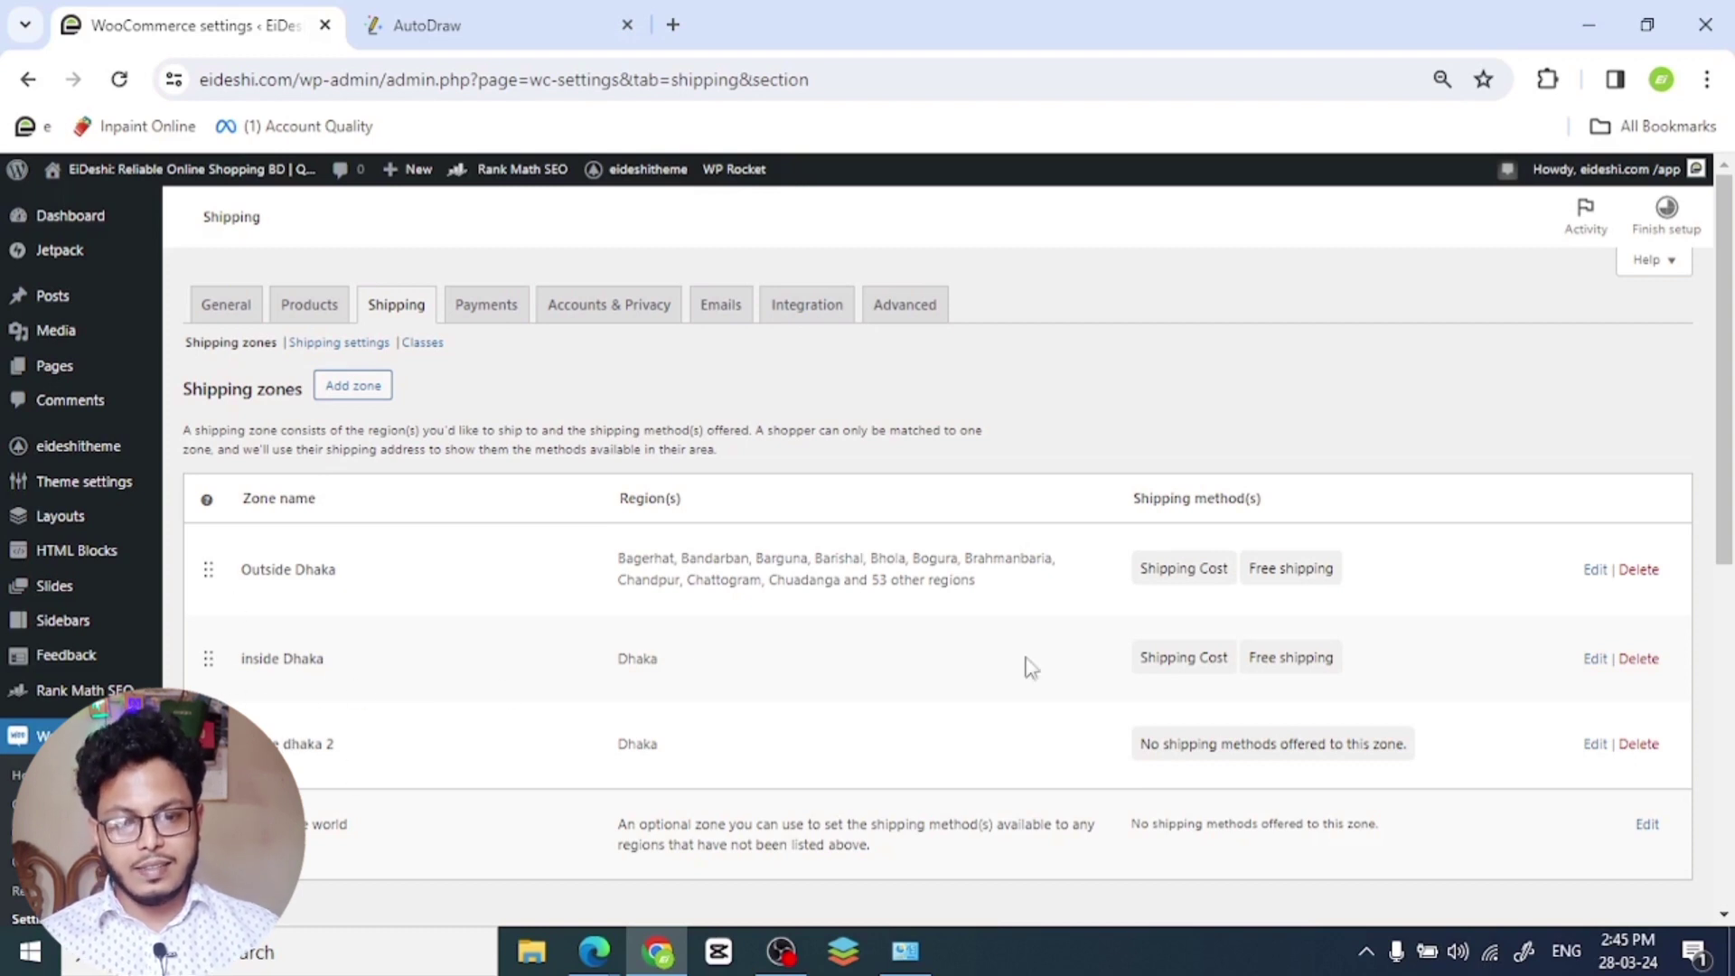
{"action": "left_click", "coordinate": [1598, 664]}
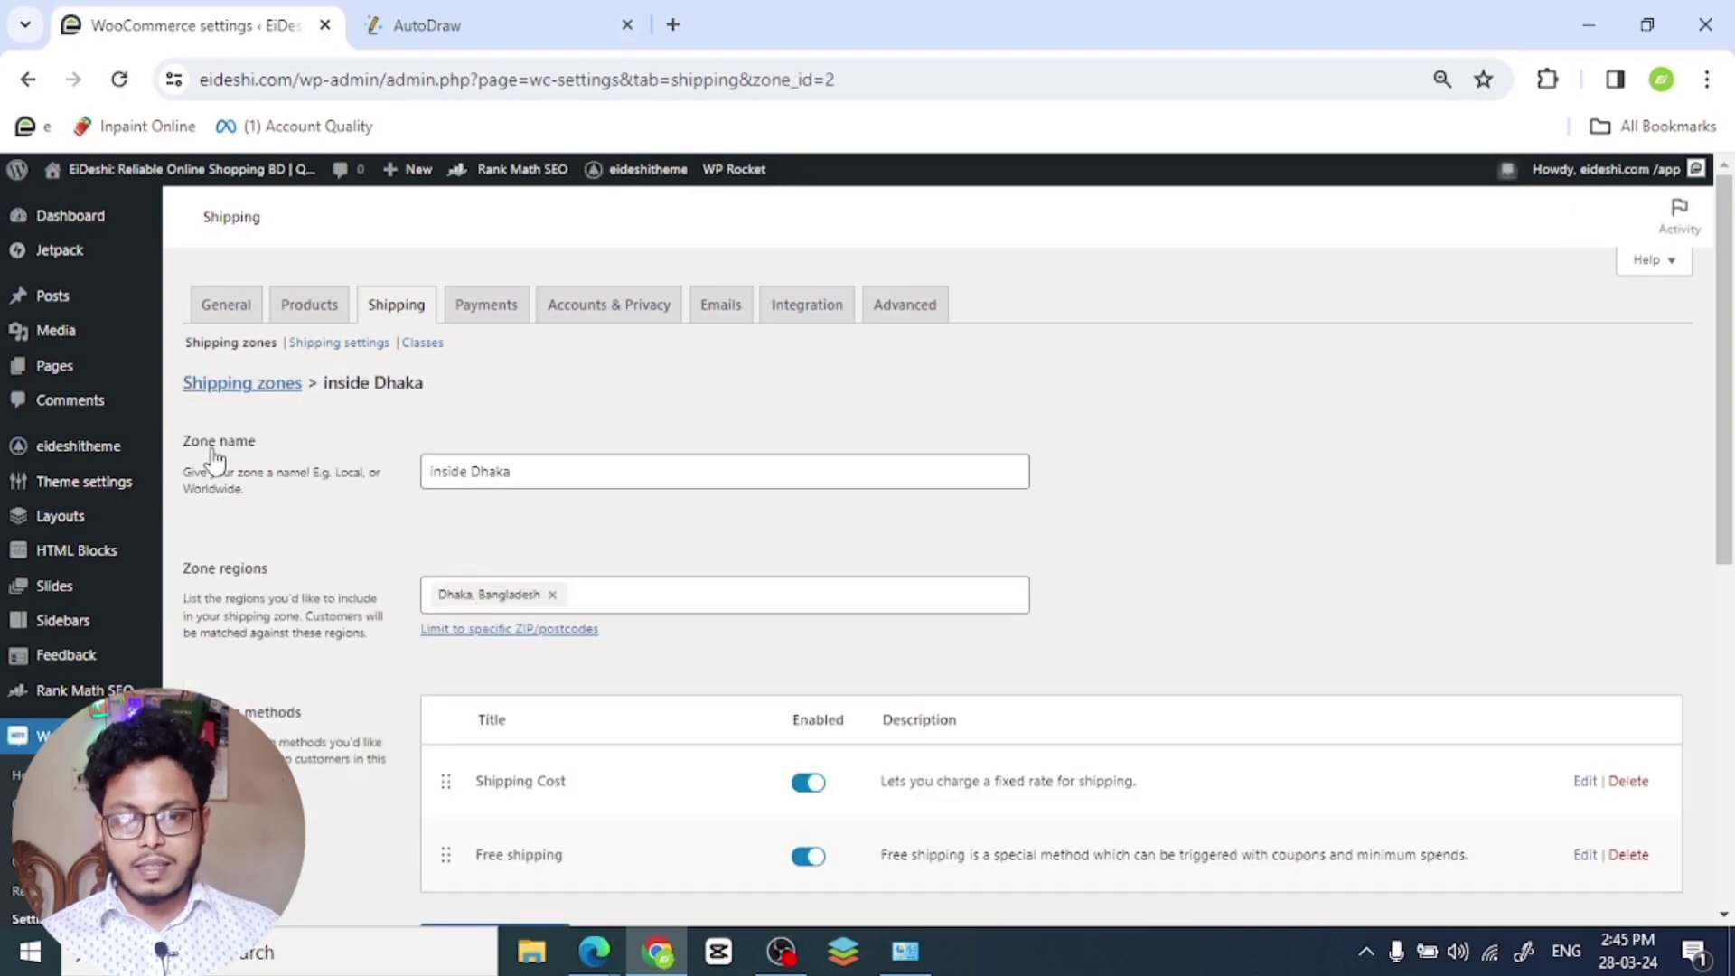
{"action": "left_click", "coordinate": [533, 478]}
{"action": "scroll", "coordinate": [533, 478], "scroll_direction": "down", "scroll_amount": 1}
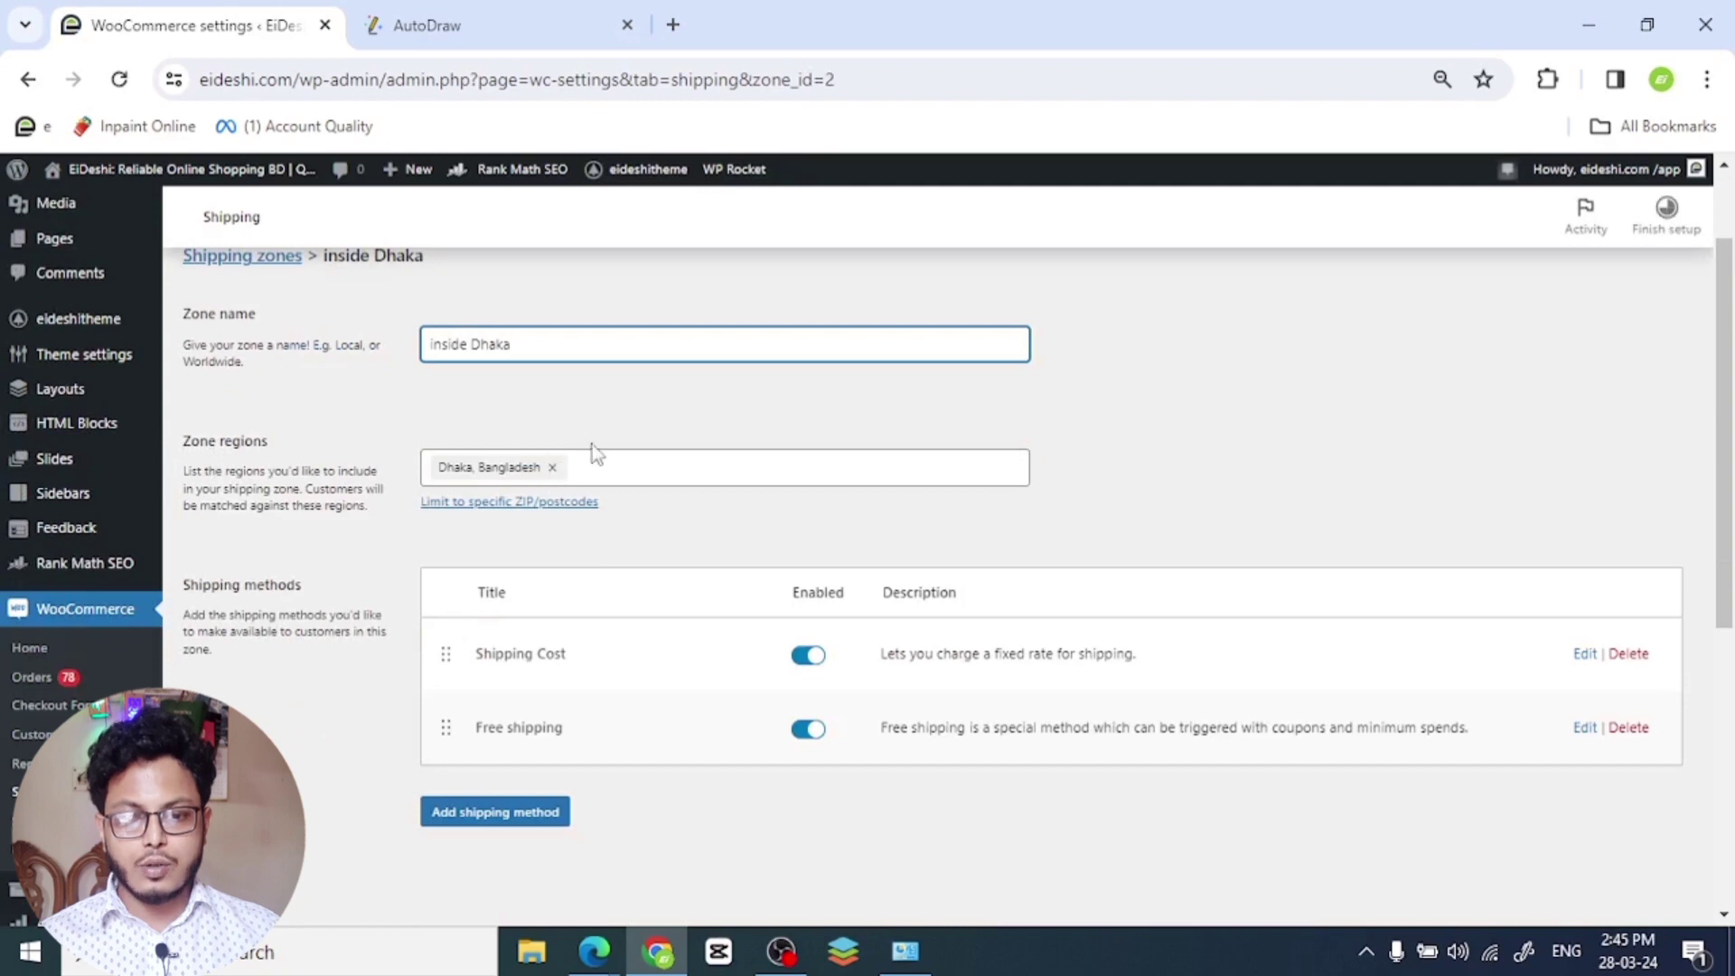
{"action": "scroll", "coordinate": [529, 537], "scroll_direction": "up", "scroll_amount": 1}
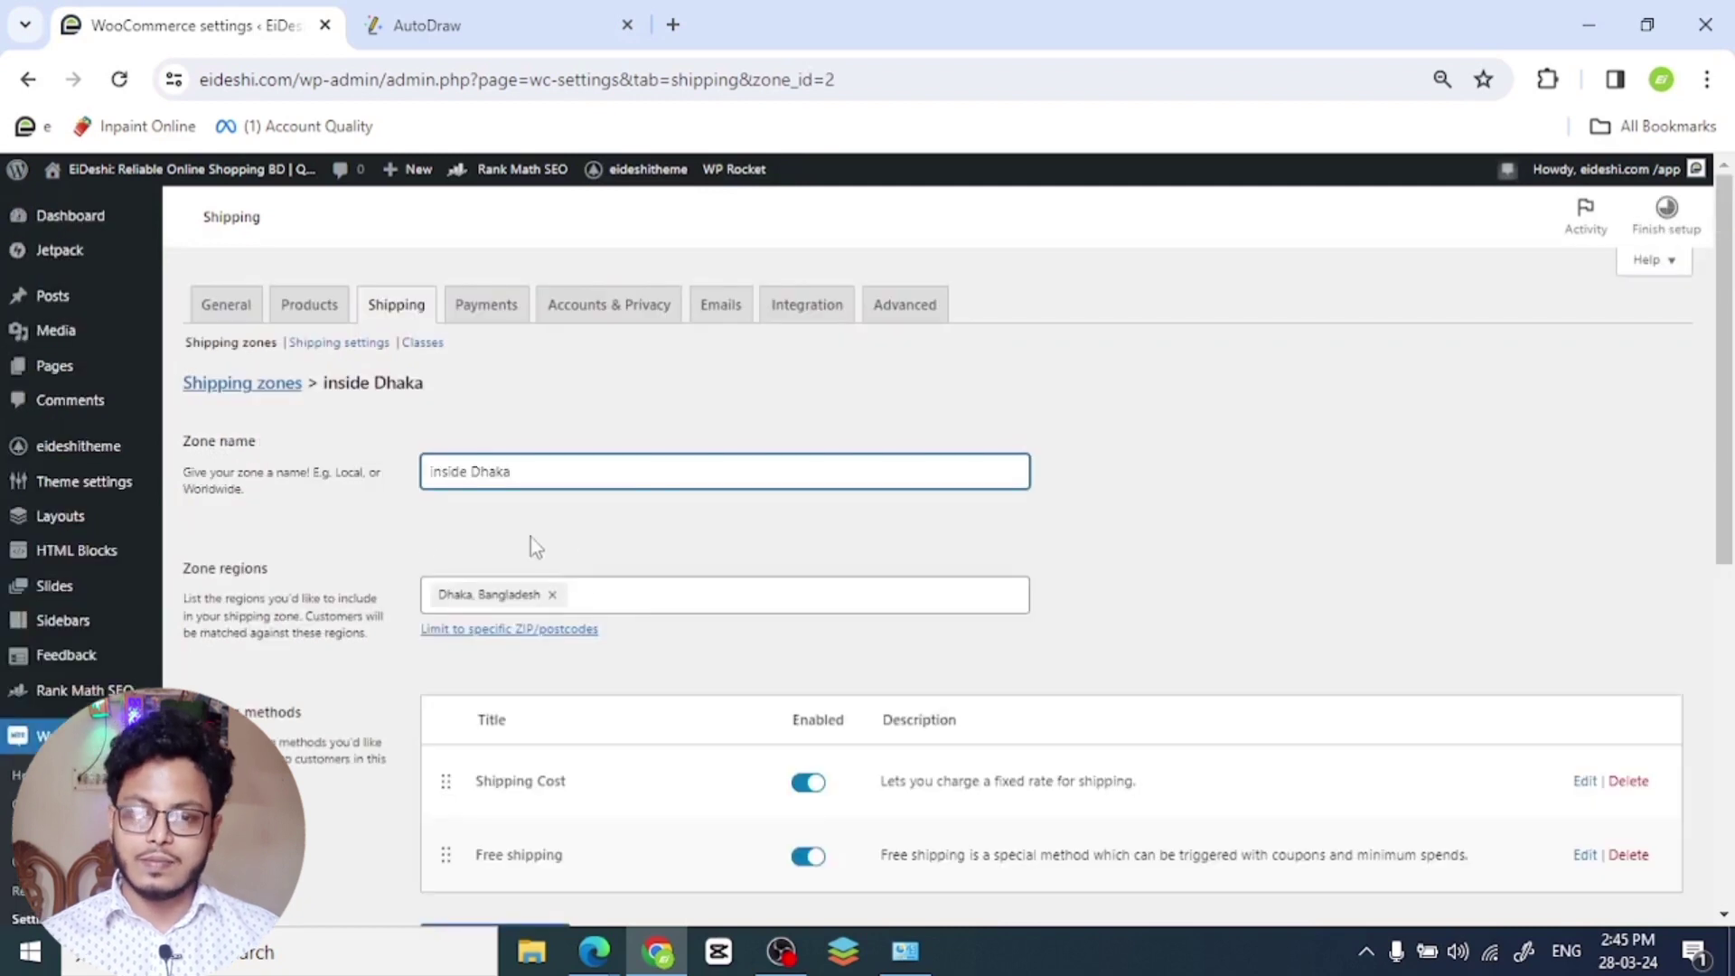
- Open the Outside Dhaka zone from the shipping zones list and examine its fully expanded list of regions
{"action": "left_click", "coordinate": [194, 345]}
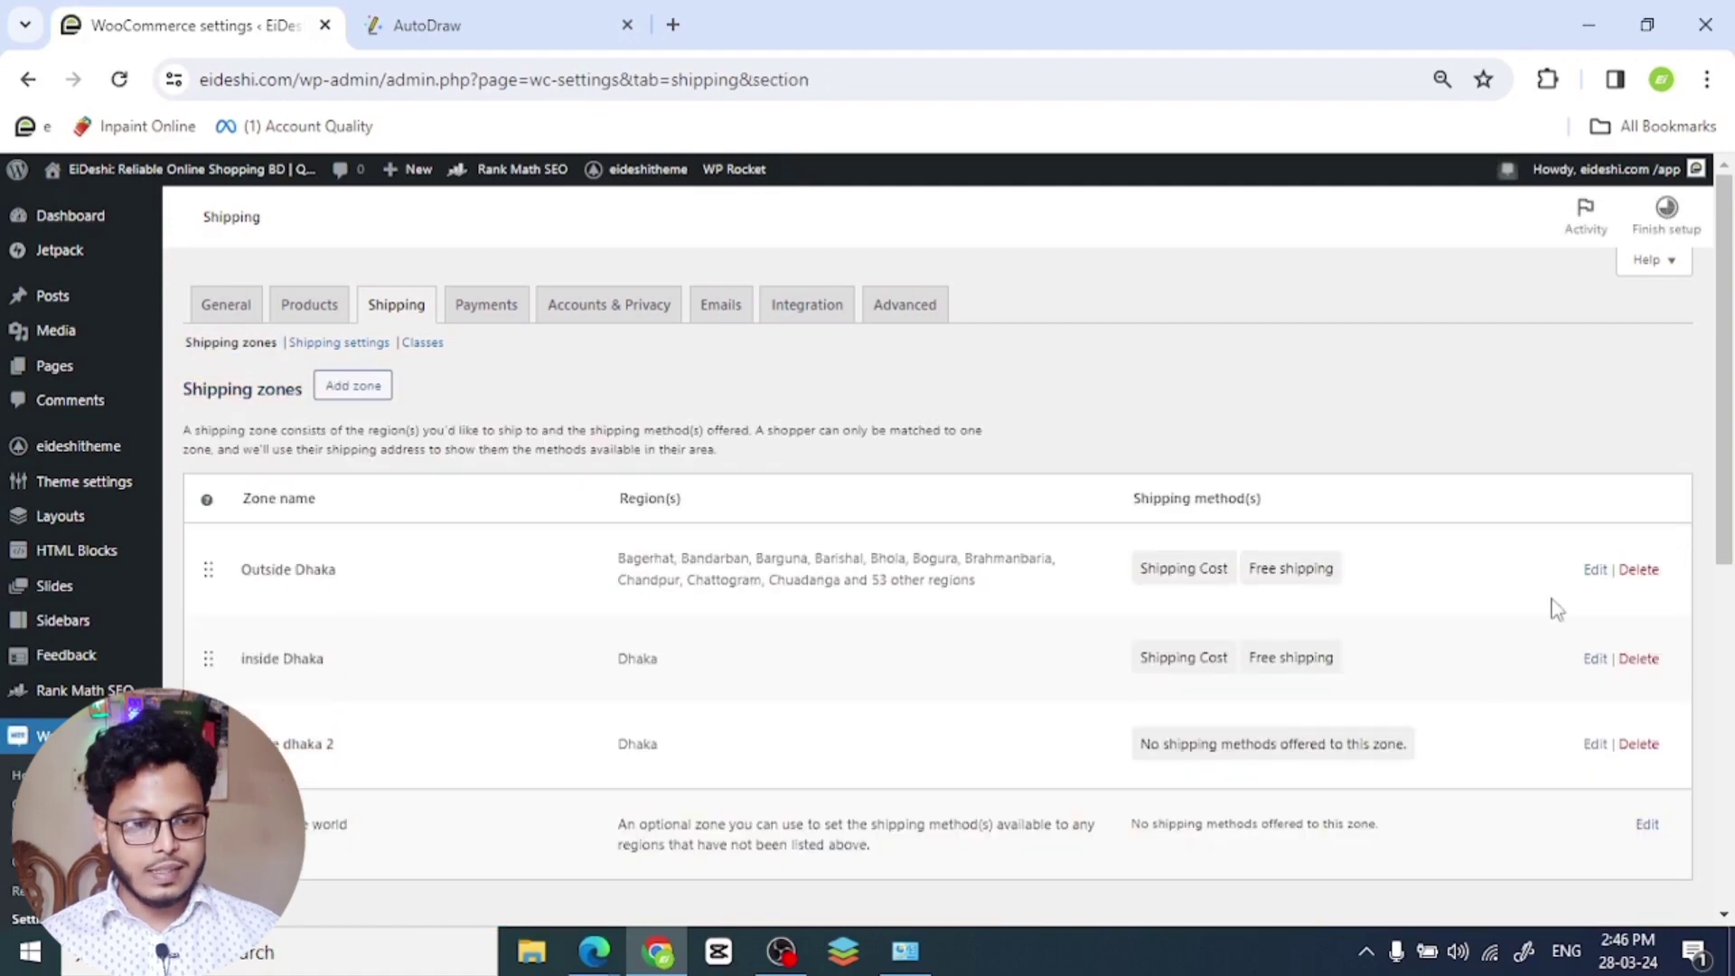
{"action": "left_click", "coordinate": [1594, 571]}
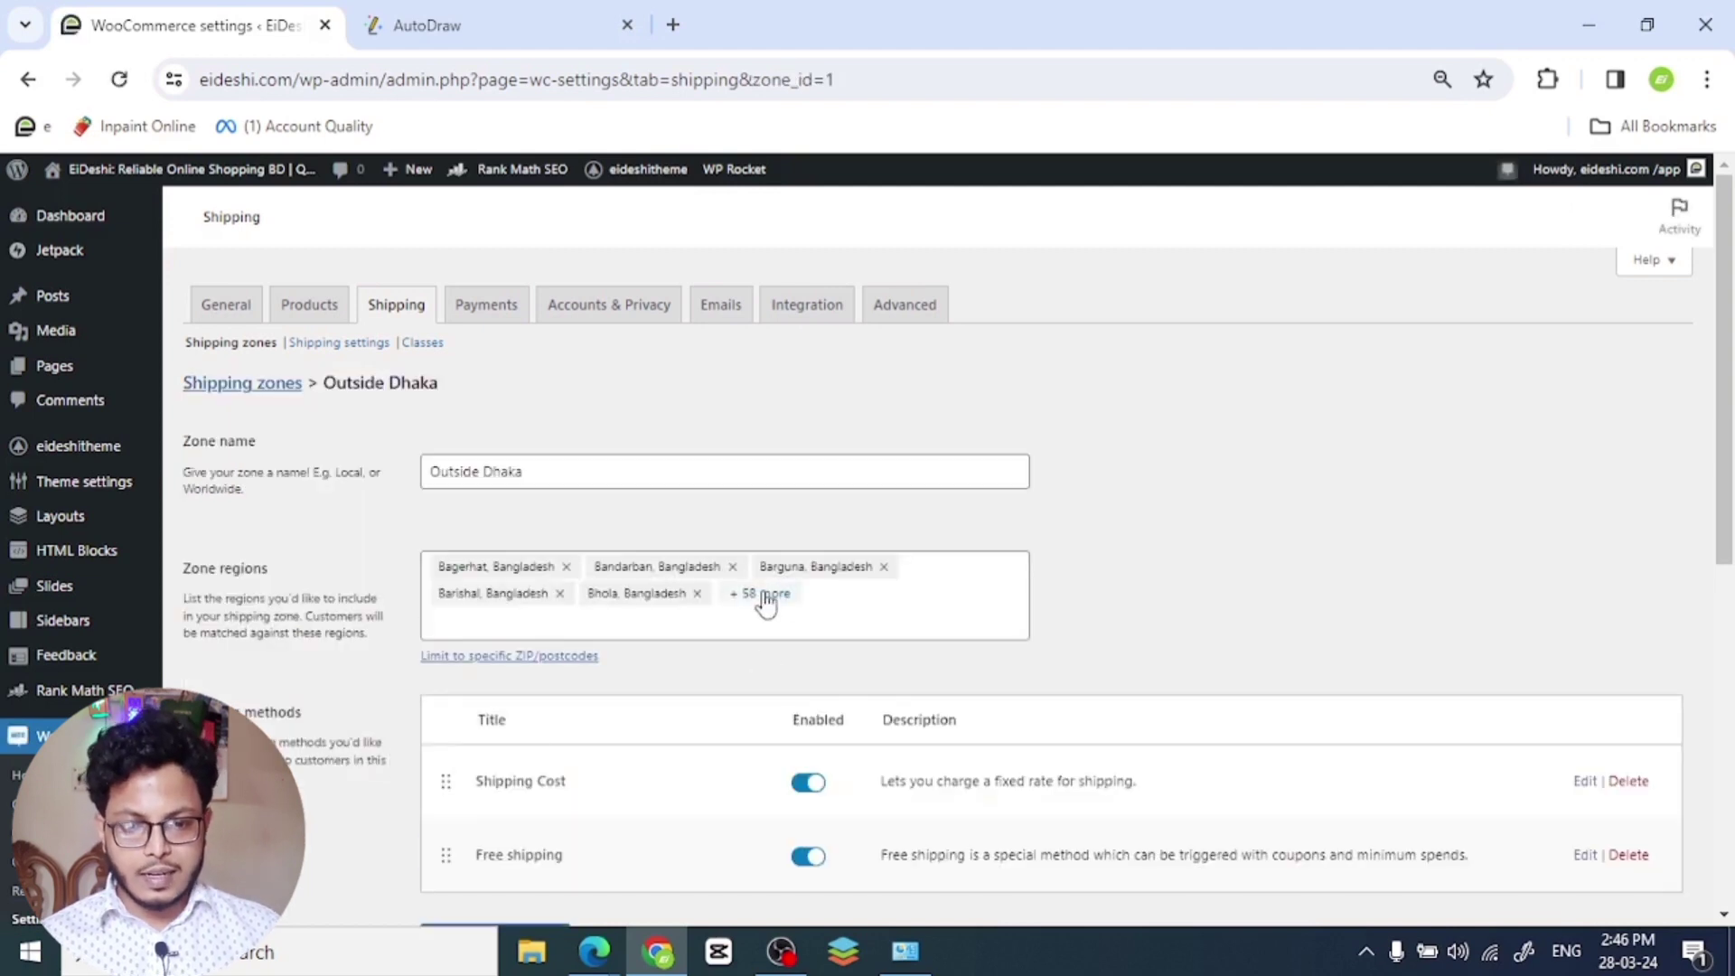
{"action": "left_click", "coordinate": [766, 597]}
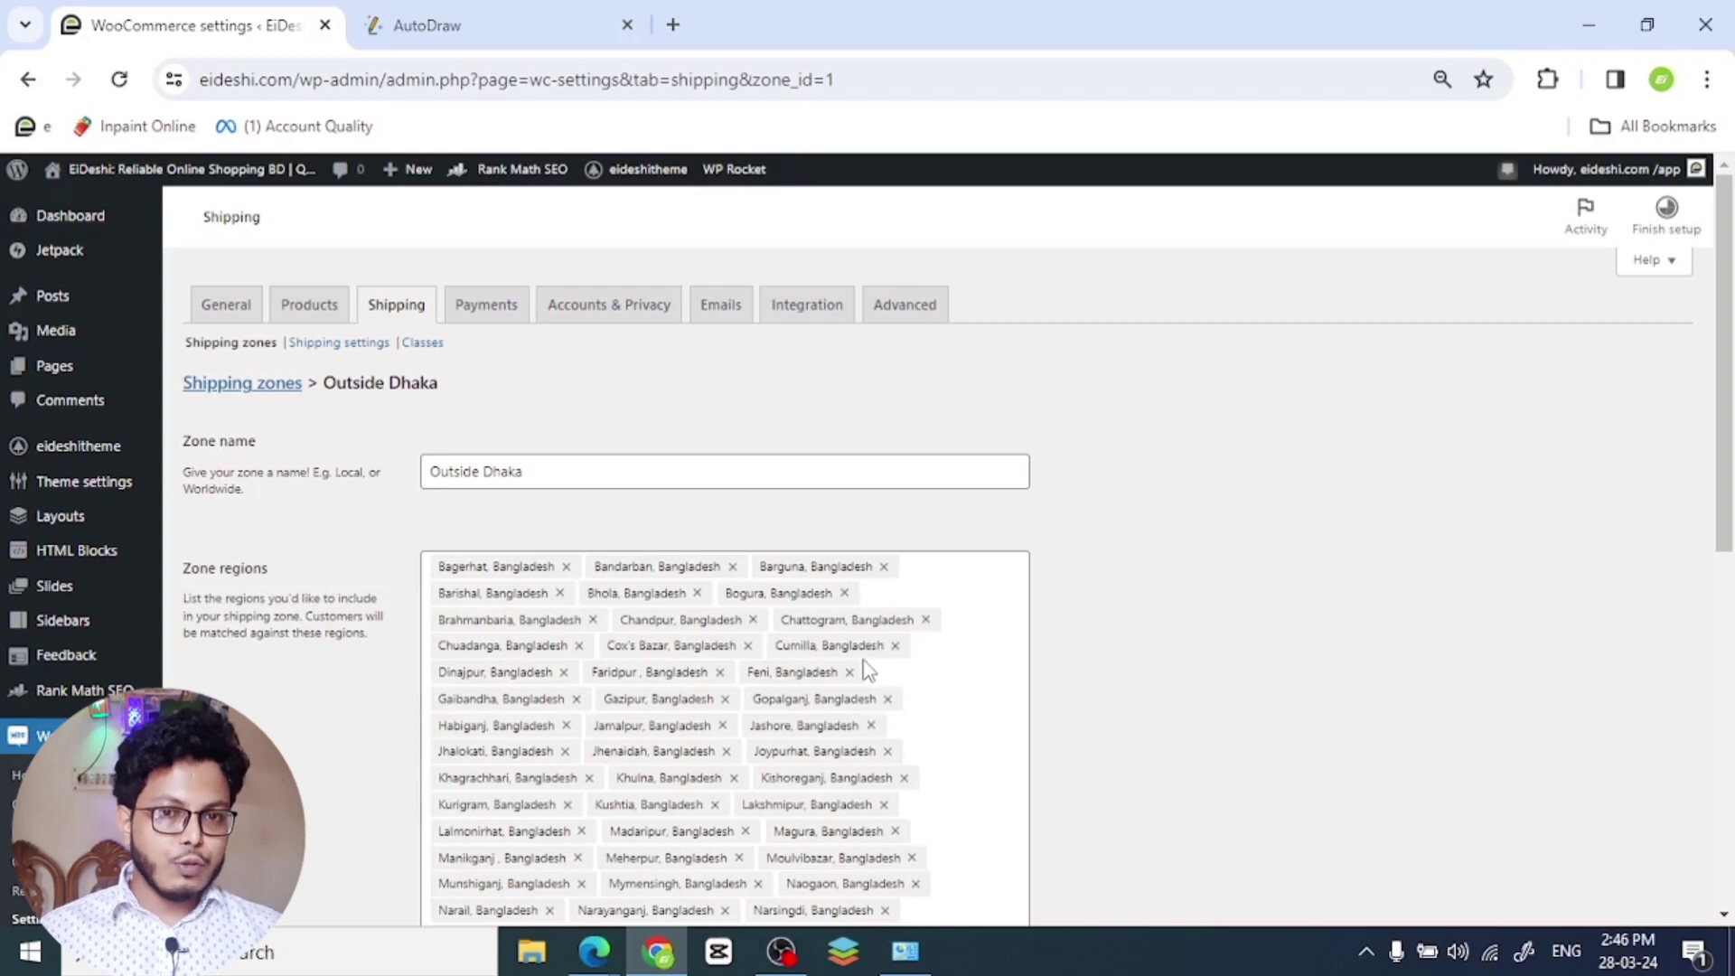
{"action": "scroll", "coordinate": [868, 673], "scroll_direction": "down", "scroll_amount": 4}
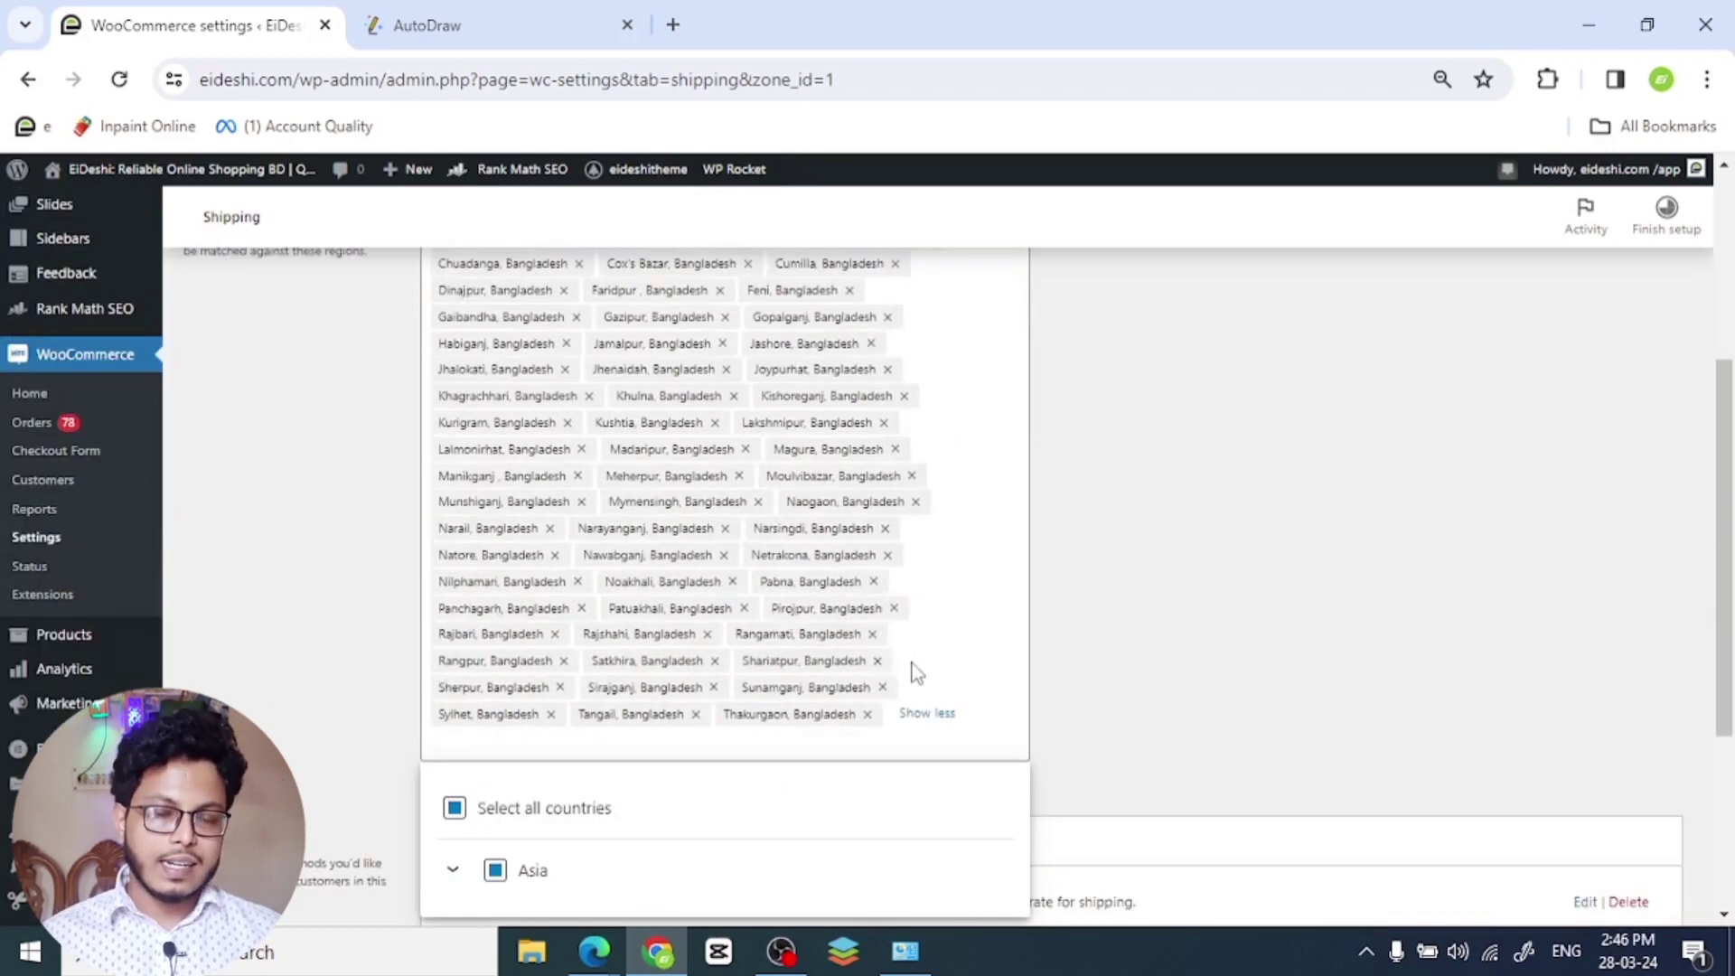
{"action": "scroll", "coordinate": [914, 669], "scroll_direction": "up", "scroll_amount": 4}
{"action": "scroll", "coordinate": [915, 669], "scroll_direction": "down", "scroll_amount": 4}
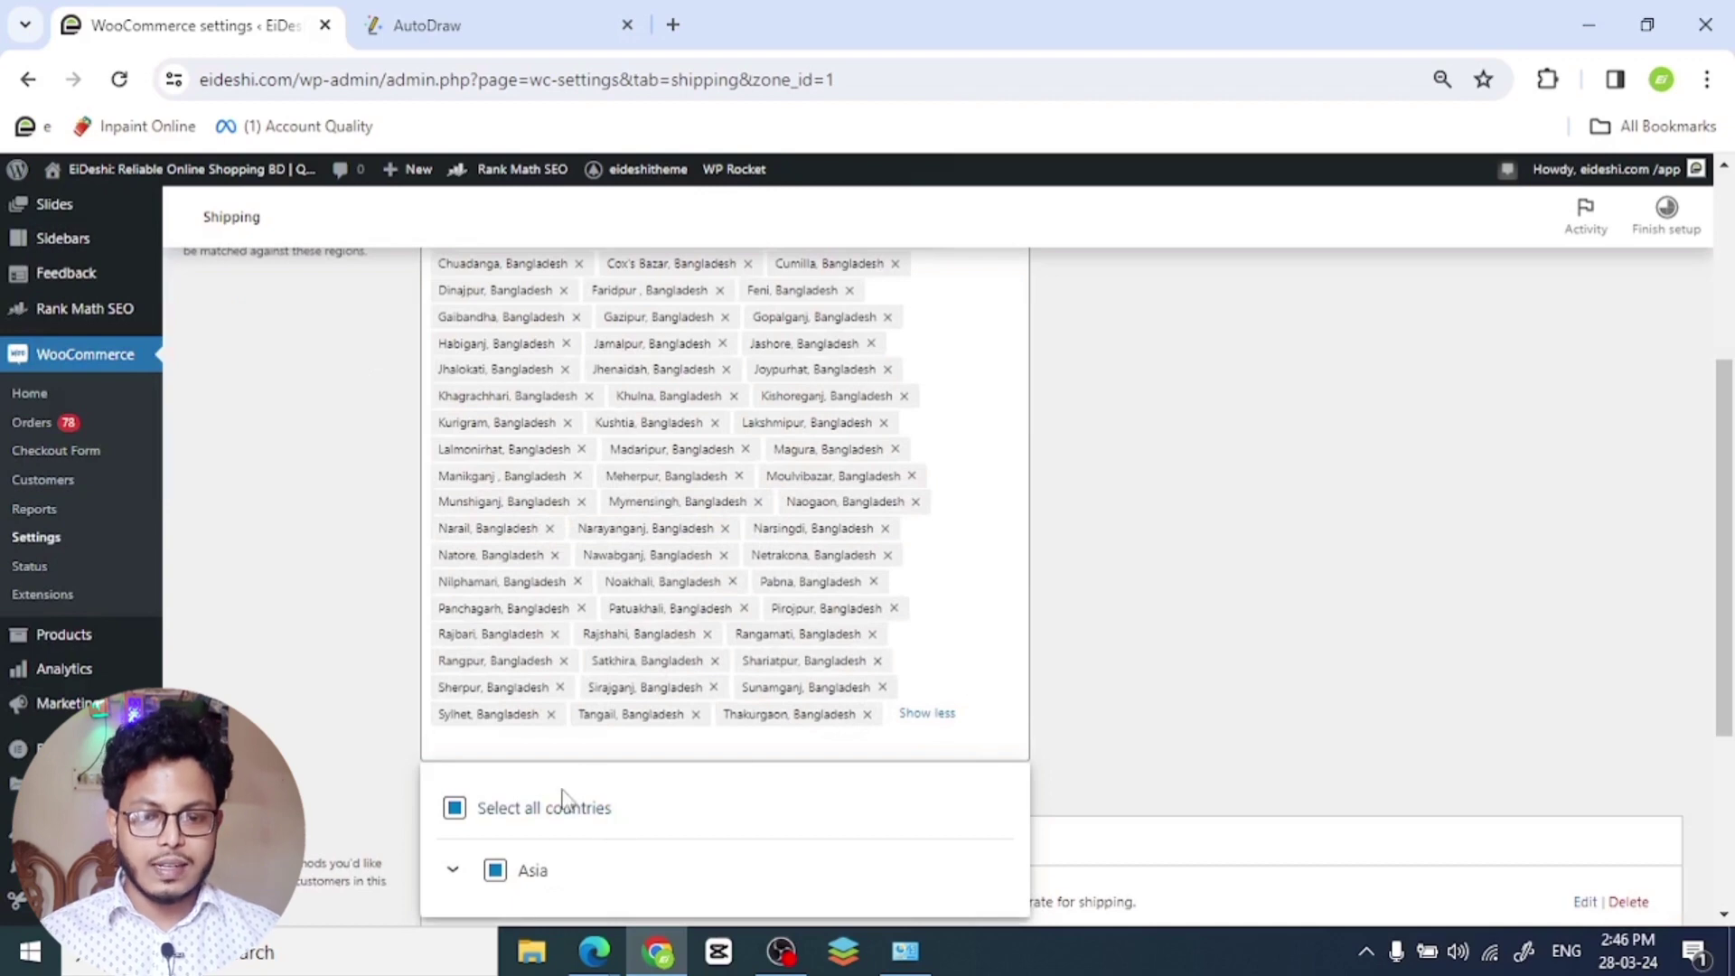
{"action": "scroll", "coordinate": [543, 876], "scroll_direction": "down", "scroll_amount": 1}
{"action": "scroll", "coordinate": [669, 767], "scroll_direction": "up", "scroll_amount": 2}
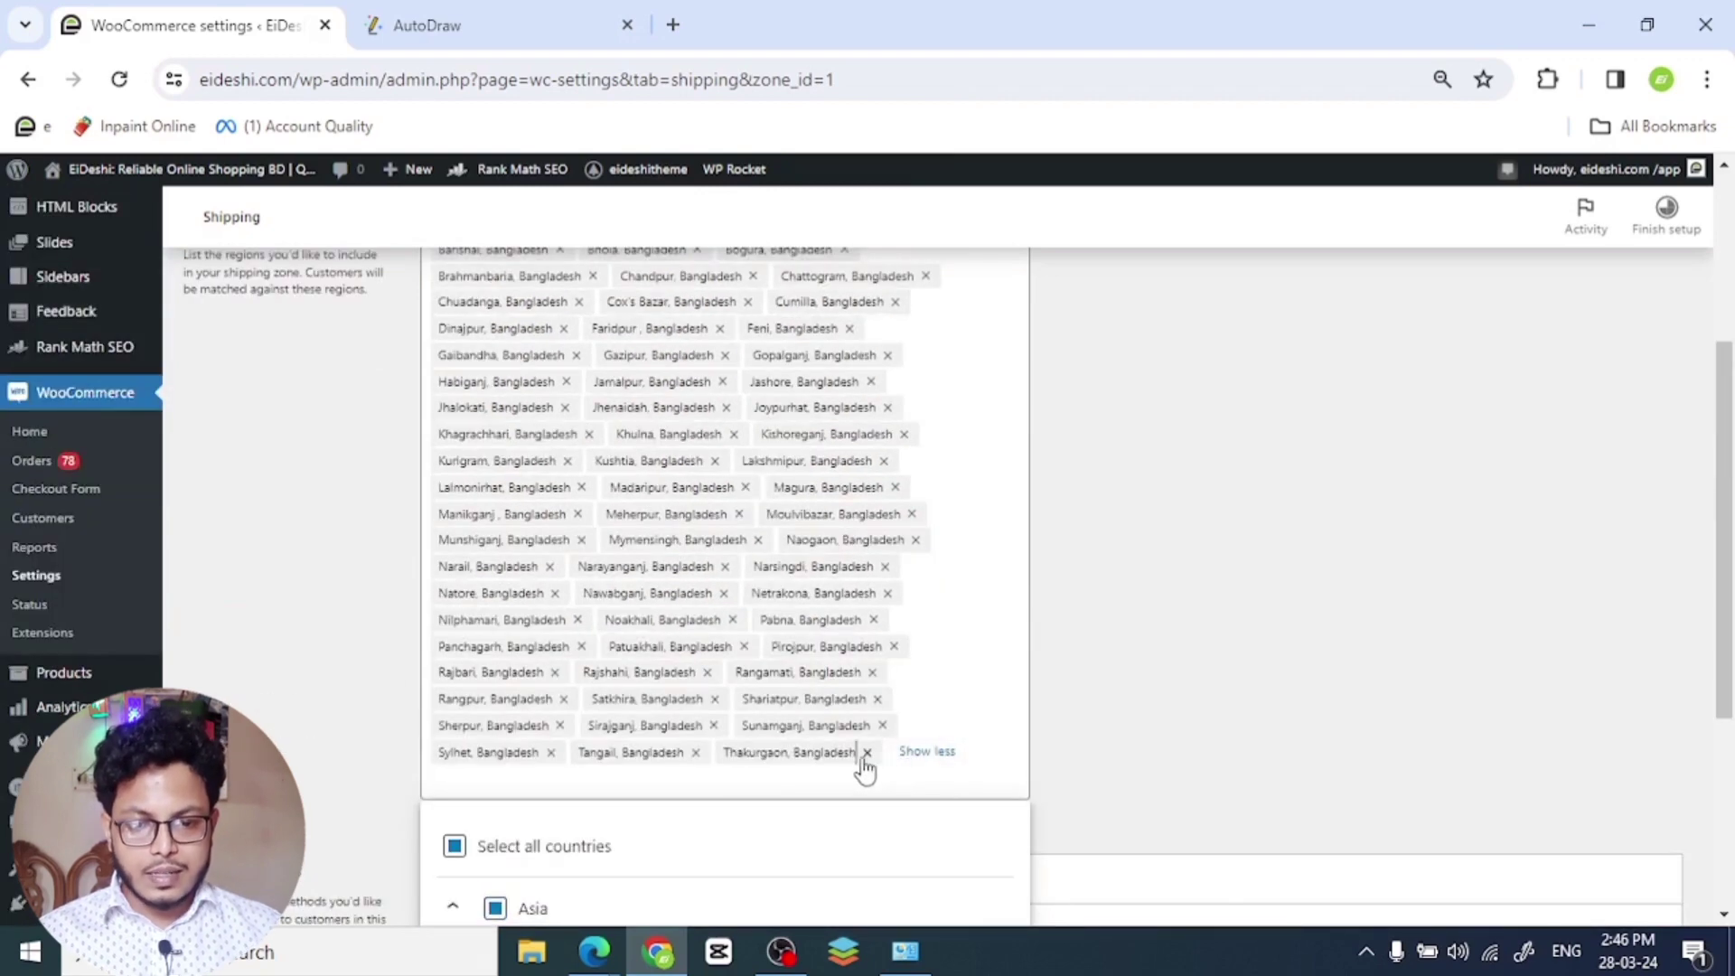
- Remove Thakurgaon, Bangladesh from the Outside Dhaka zone regions and select it again from the region list
{"action": "left_click", "coordinate": [865, 750]}
{"action": "type", "text": "th"}
{"action": "scroll", "coordinate": [862, 834], "scroll_direction": "down", "scroll_amount": 1}
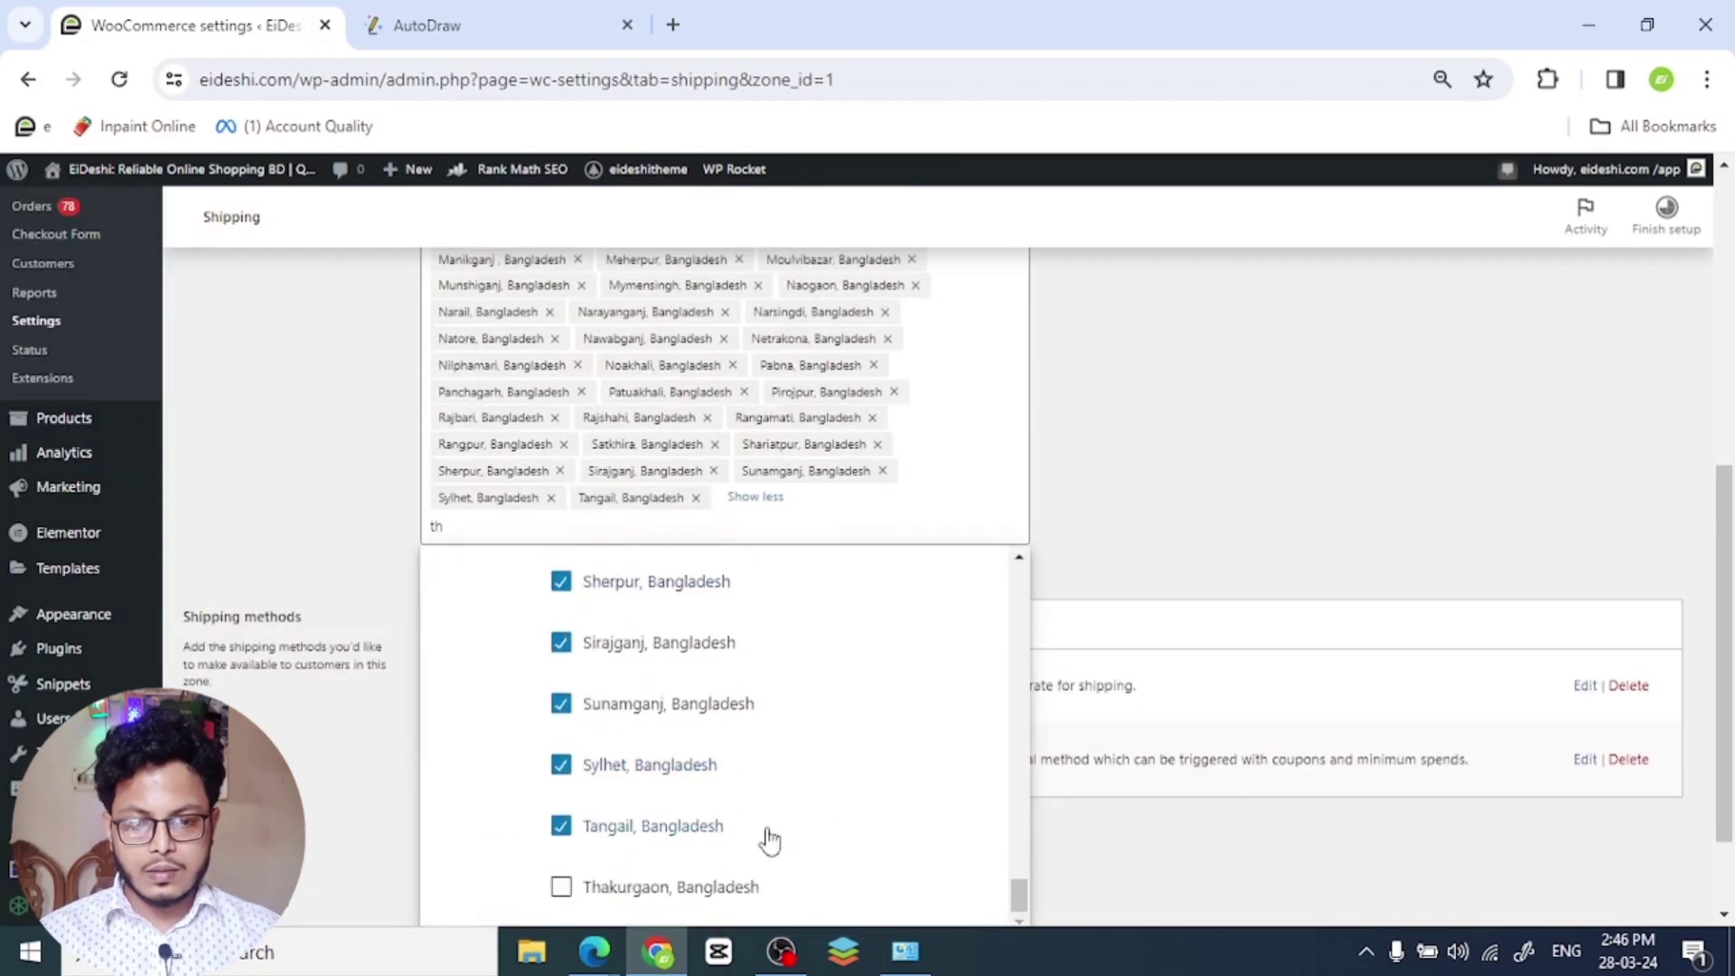
{"action": "left_click", "coordinate": [562, 889]}
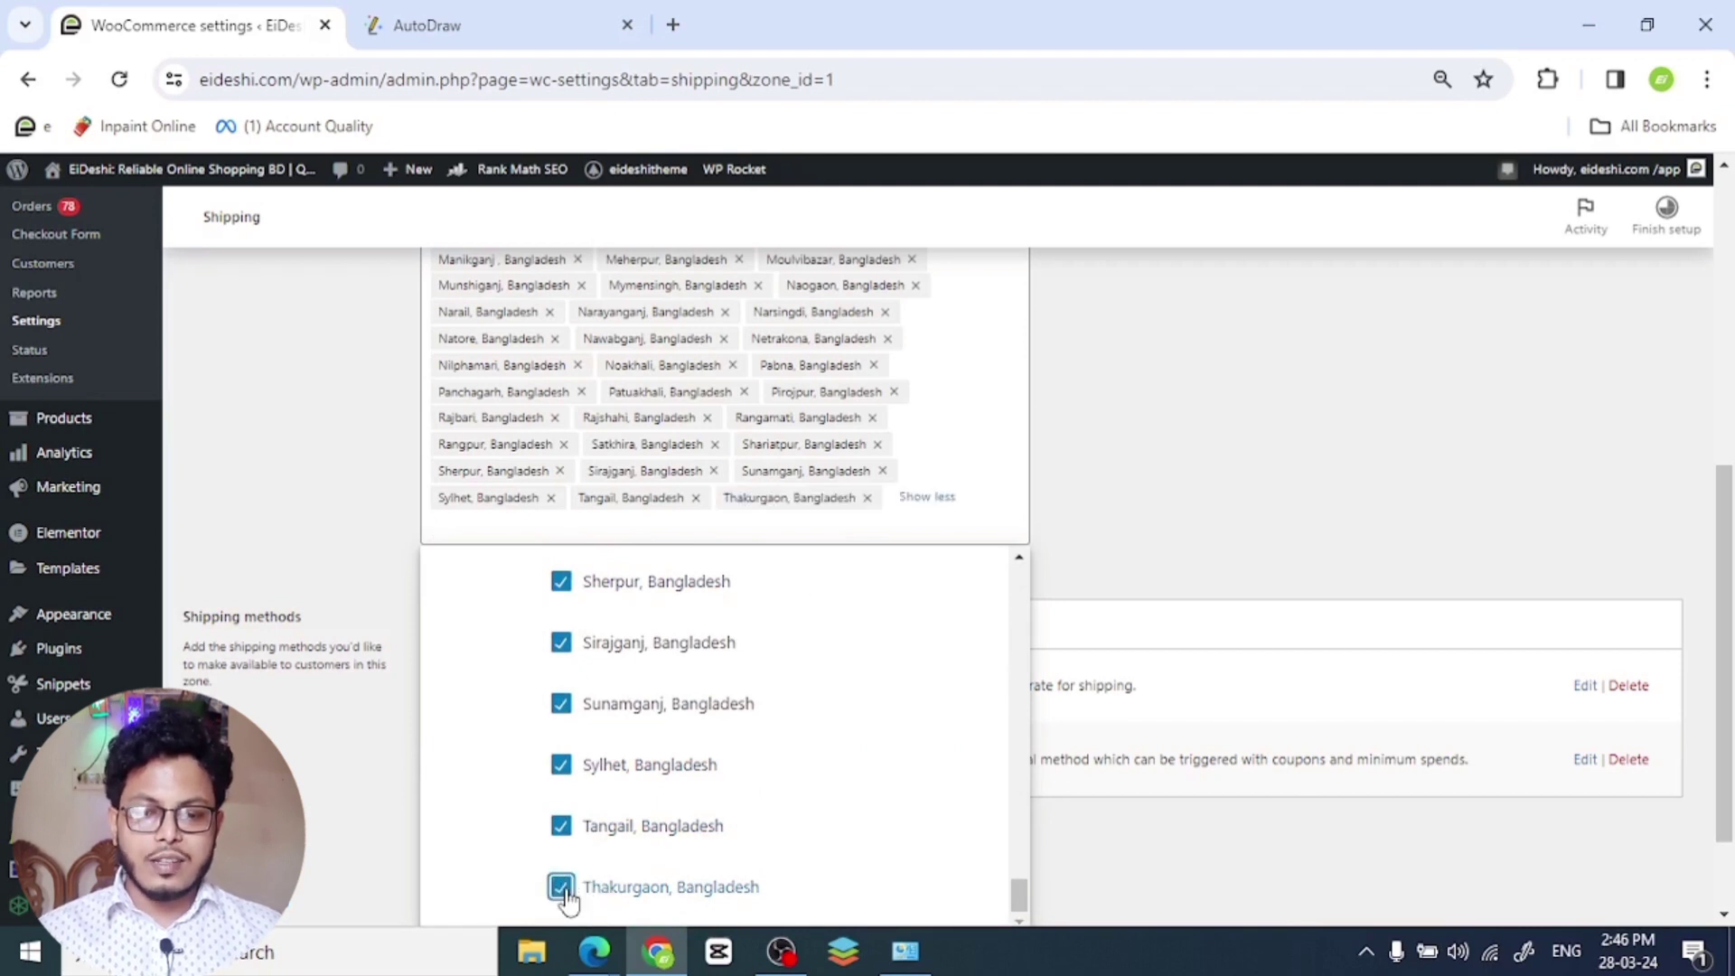
- Review the Outside Dhaka zone's regions and shipping methods, then return to the shipping zones list without saving
{"action": "left_click", "coordinate": [1095, 504]}
{"action": "scroll", "coordinate": [946, 572], "scroll_direction": "up", "scroll_amount": 6}
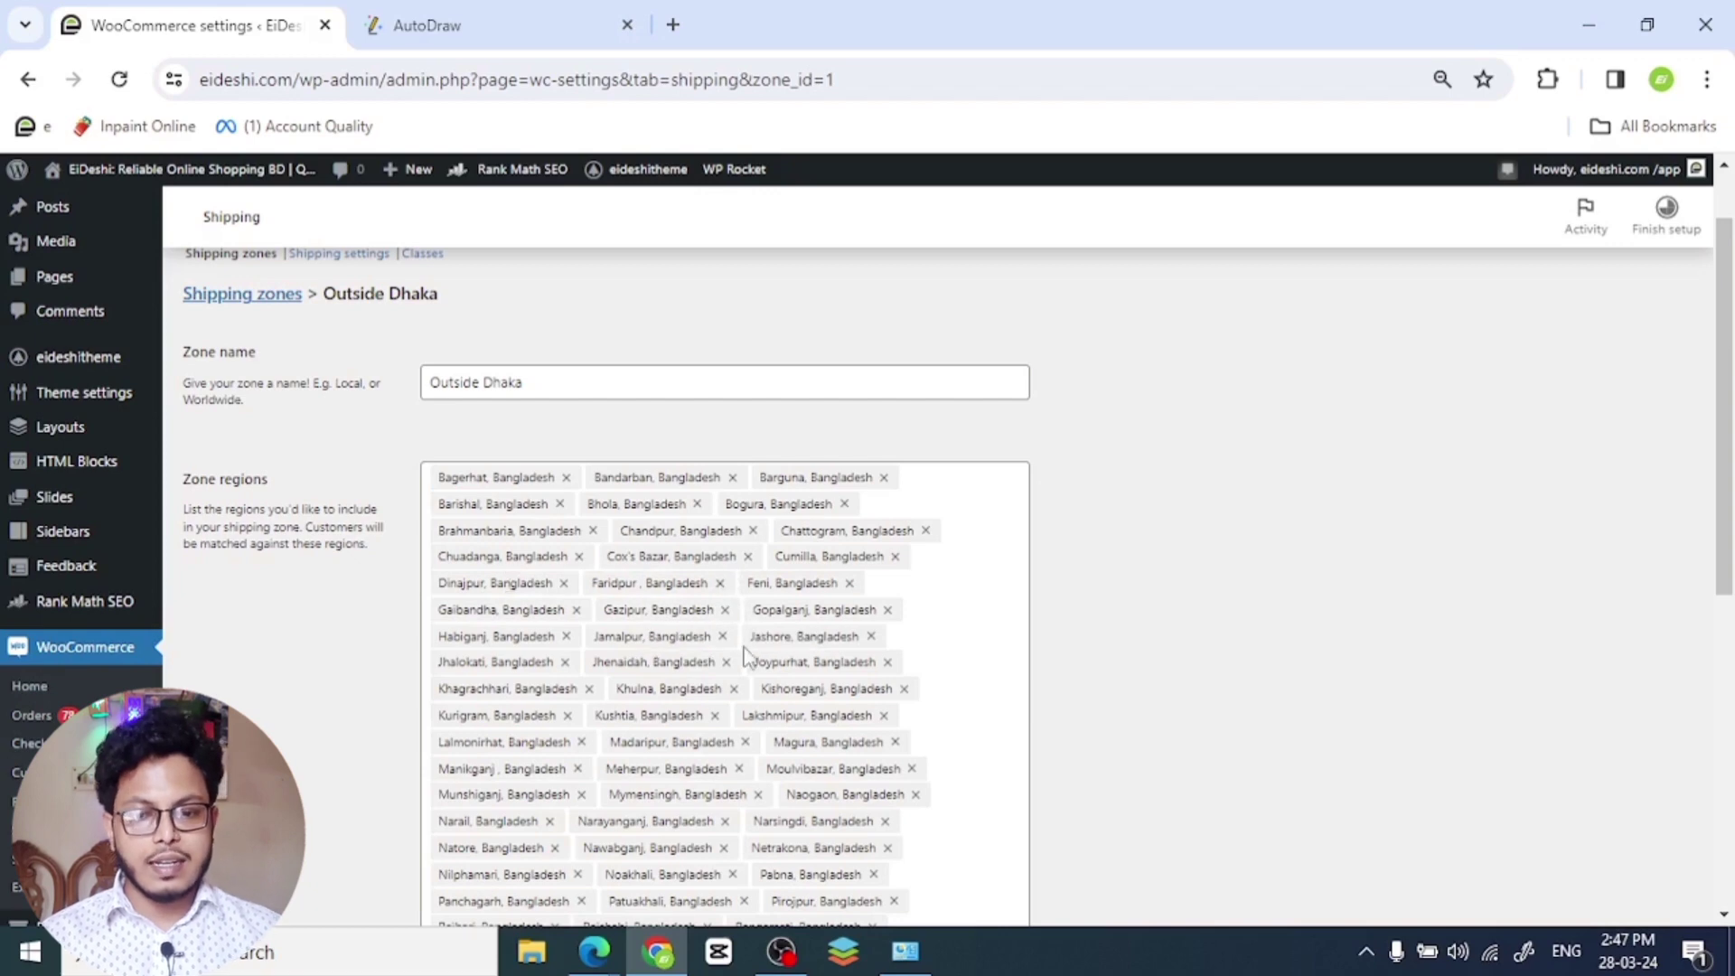
{"action": "scroll", "coordinate": [715, 743], "scroll_direction": "down", "scroll_amount": 3}
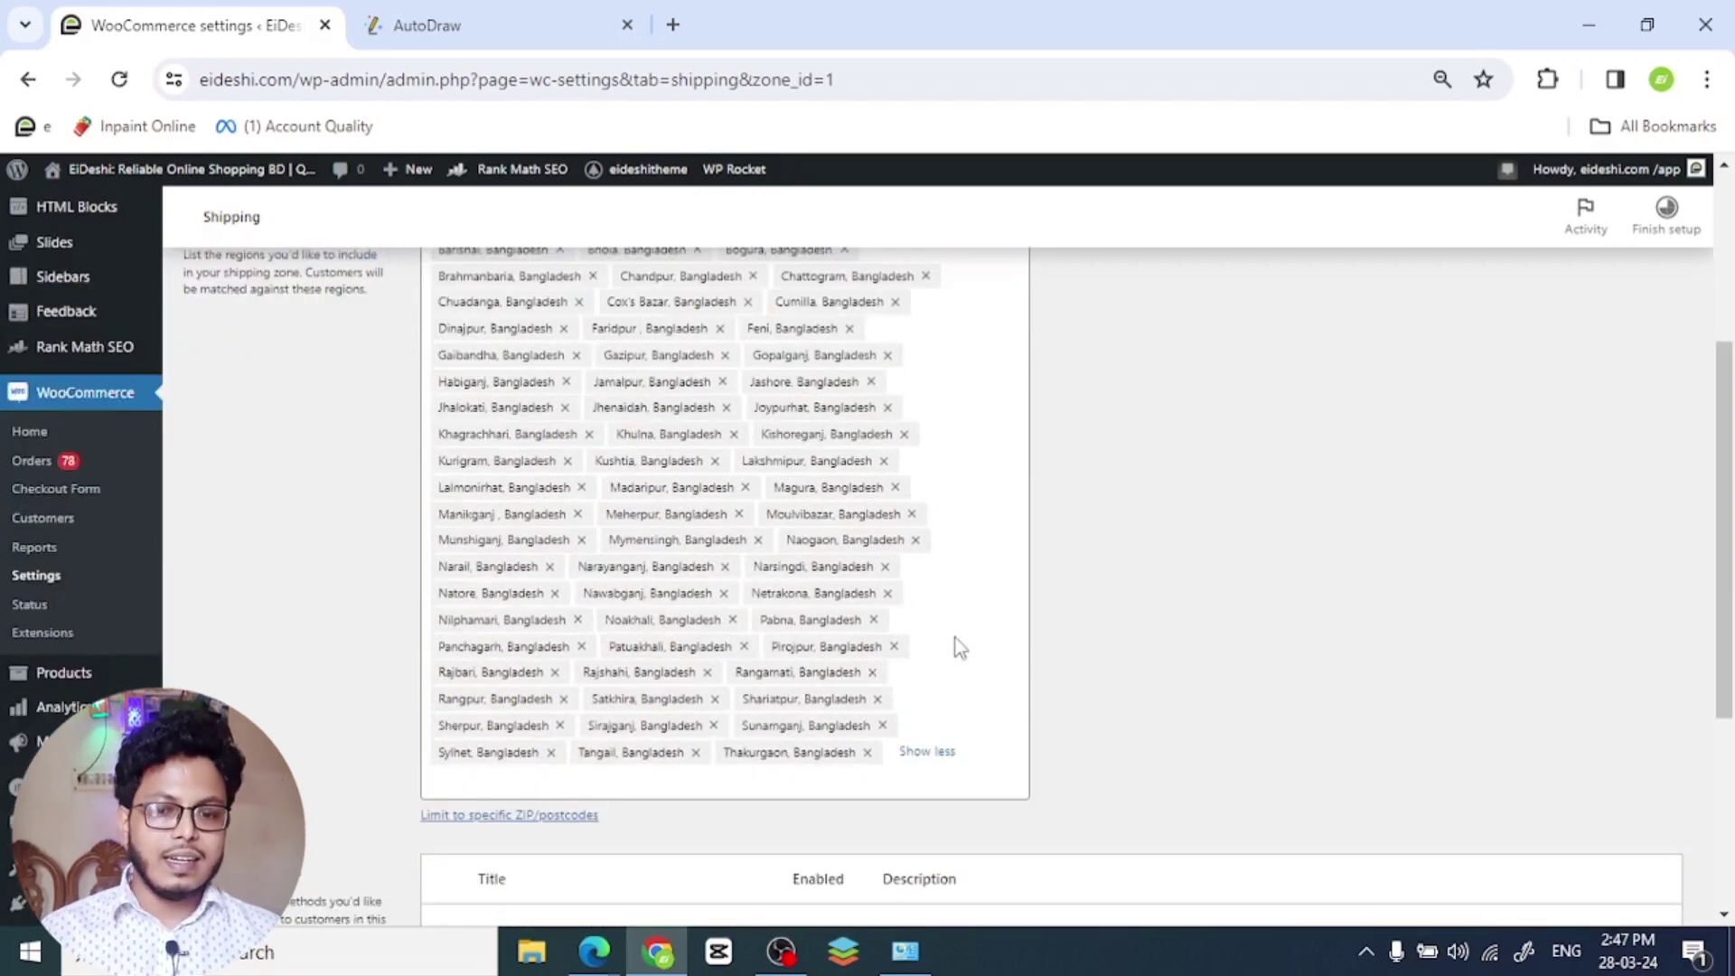
{"action": "scroll", "coordinate": [767, 750], "scroll_direction": "down", "scroll_amount": 4}
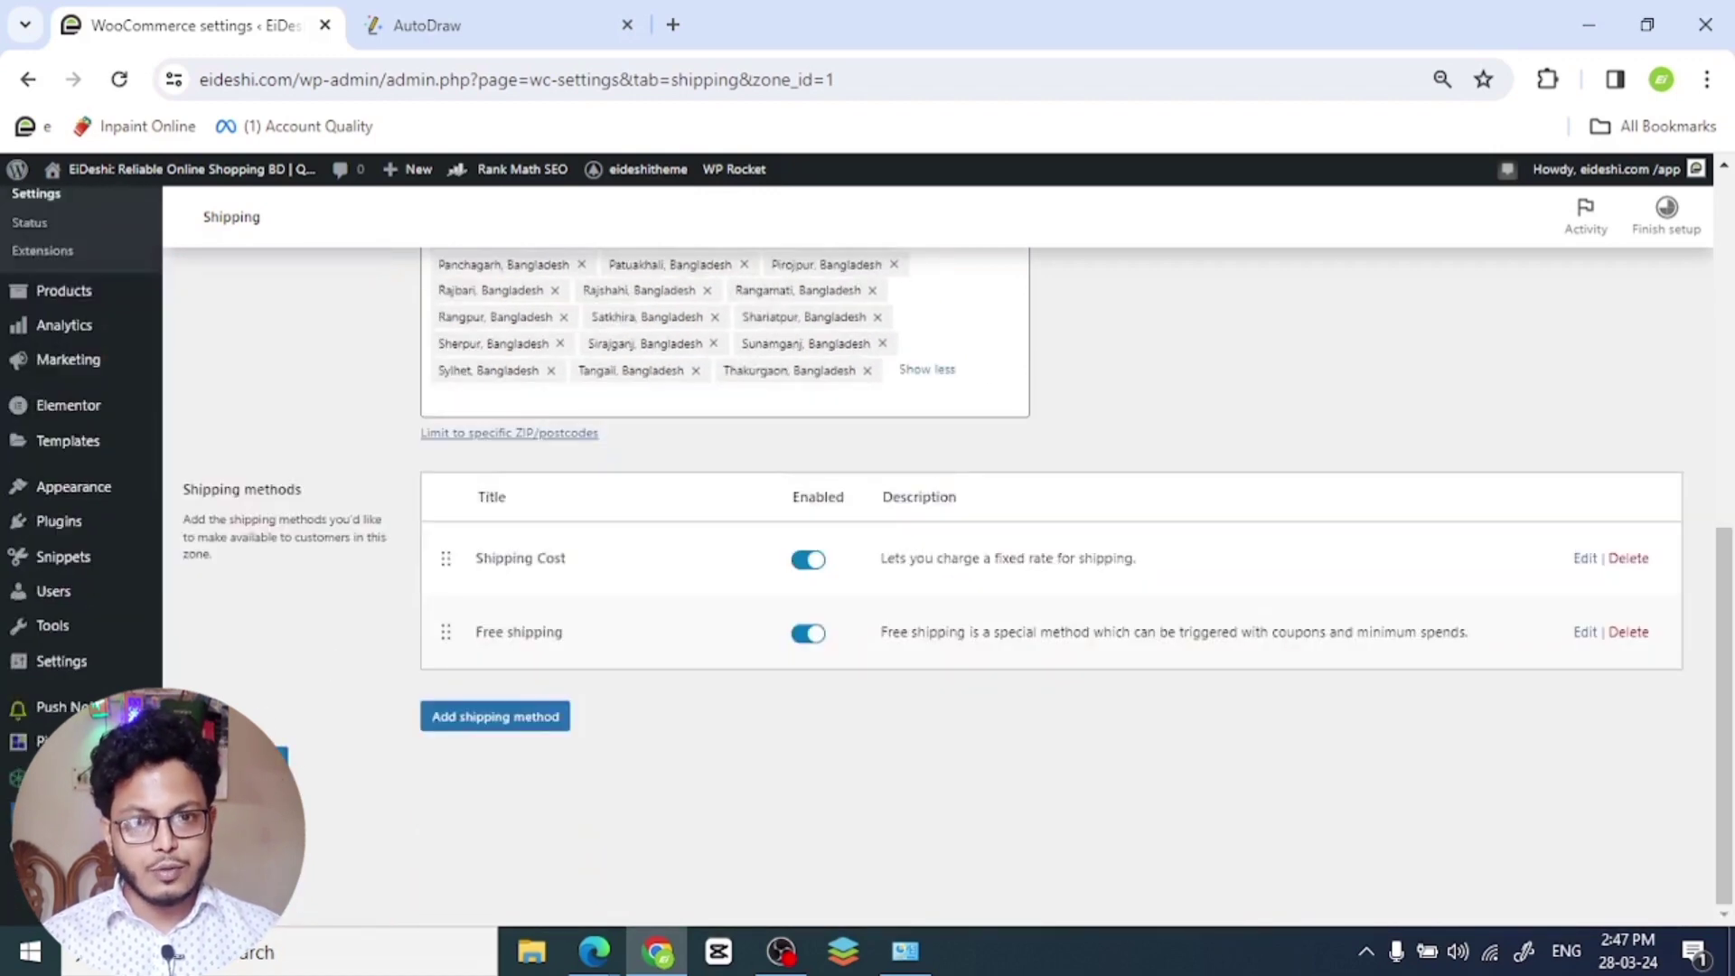
{"action": "scroll", "coordinate": [852, 389], "scroll_direction": "up", "scroll_amount": 5}
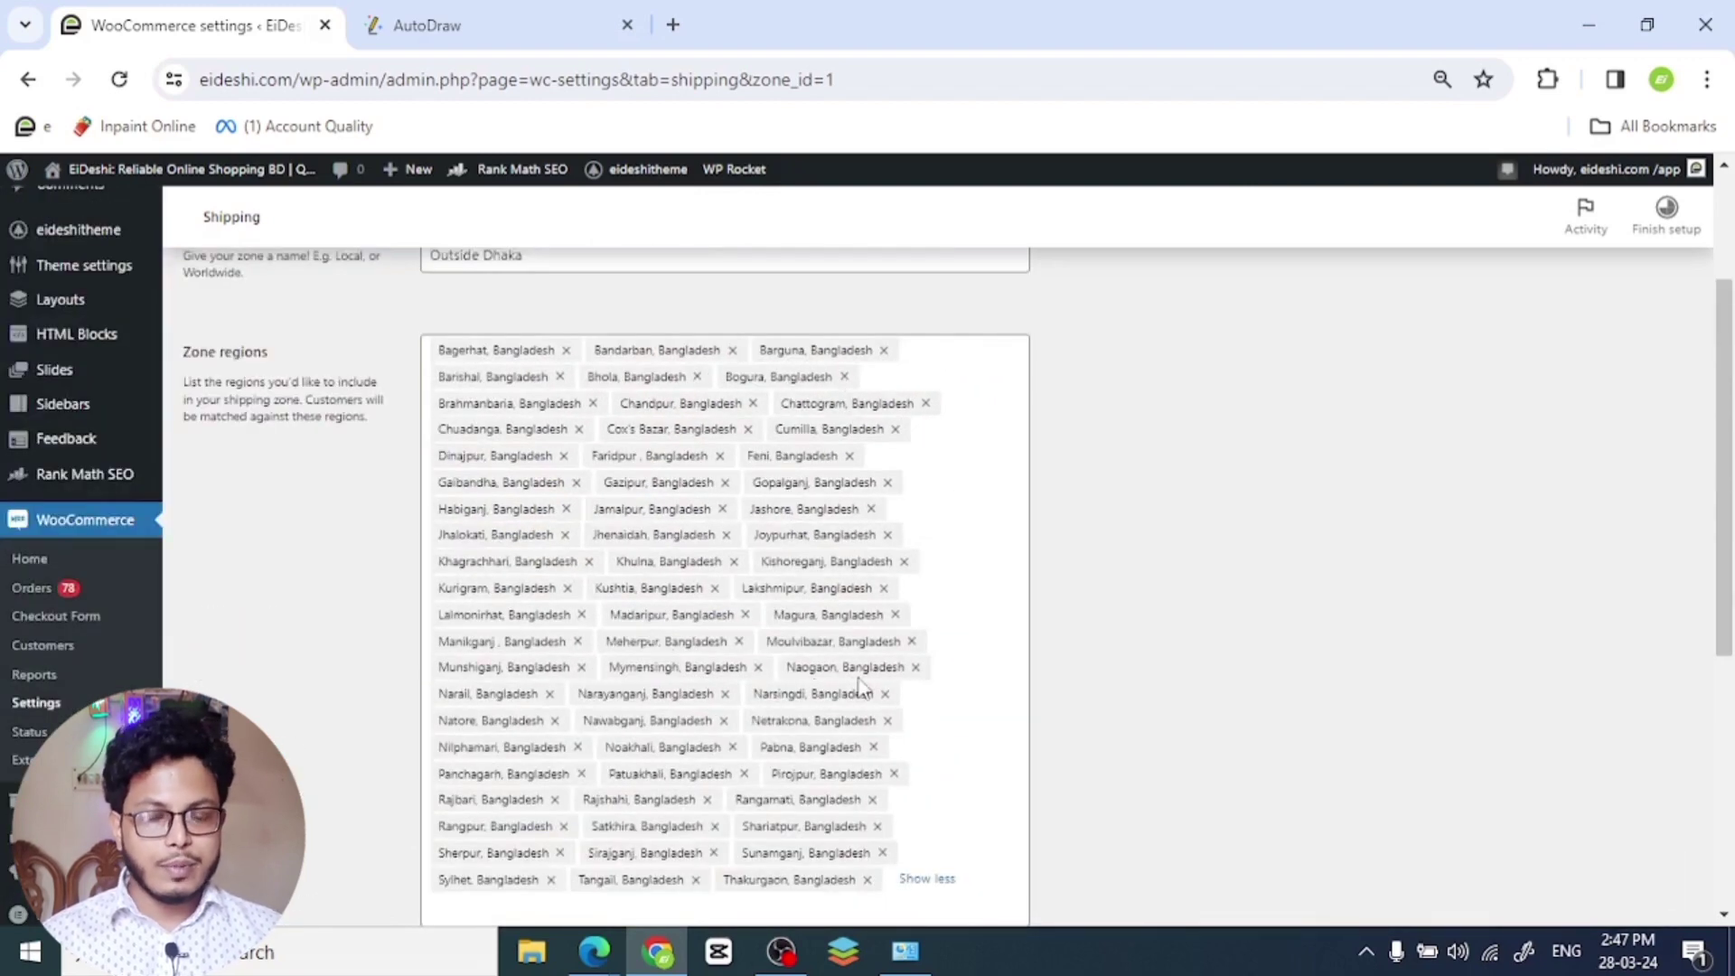
{"action": "scroll", "coordinate": [665, 440], "scroll_direction": "up", "scroll_amount": 2}
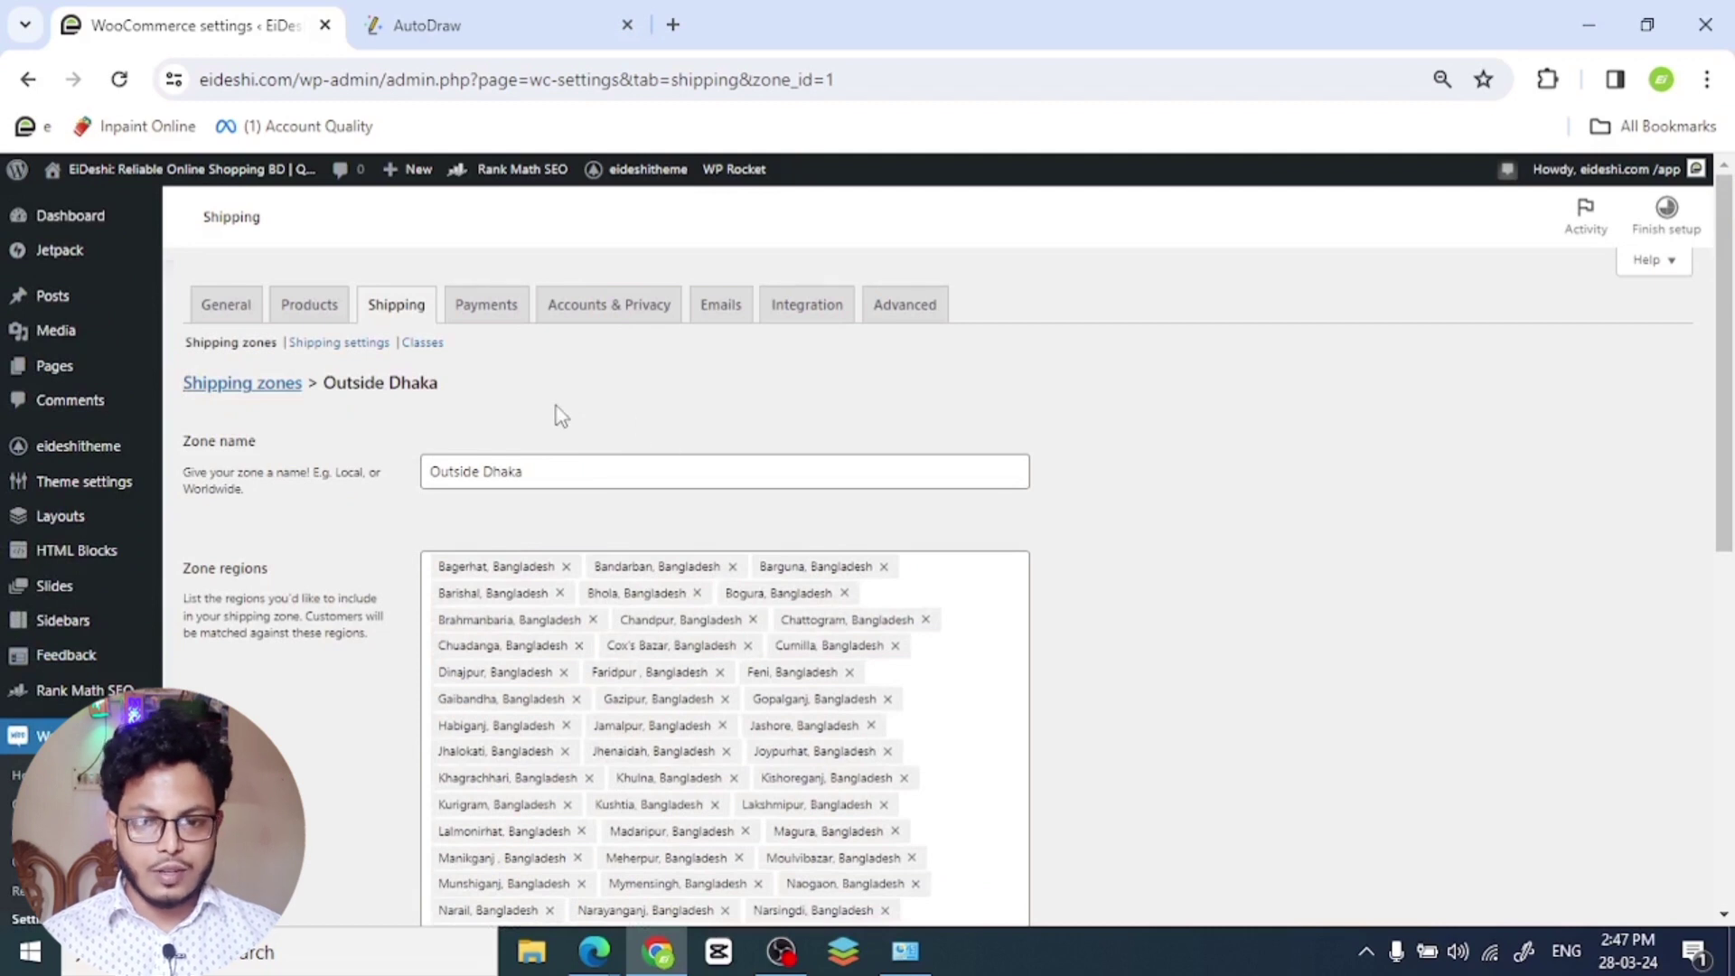
{"action": "left_click", "coordinate": [231, 348]}
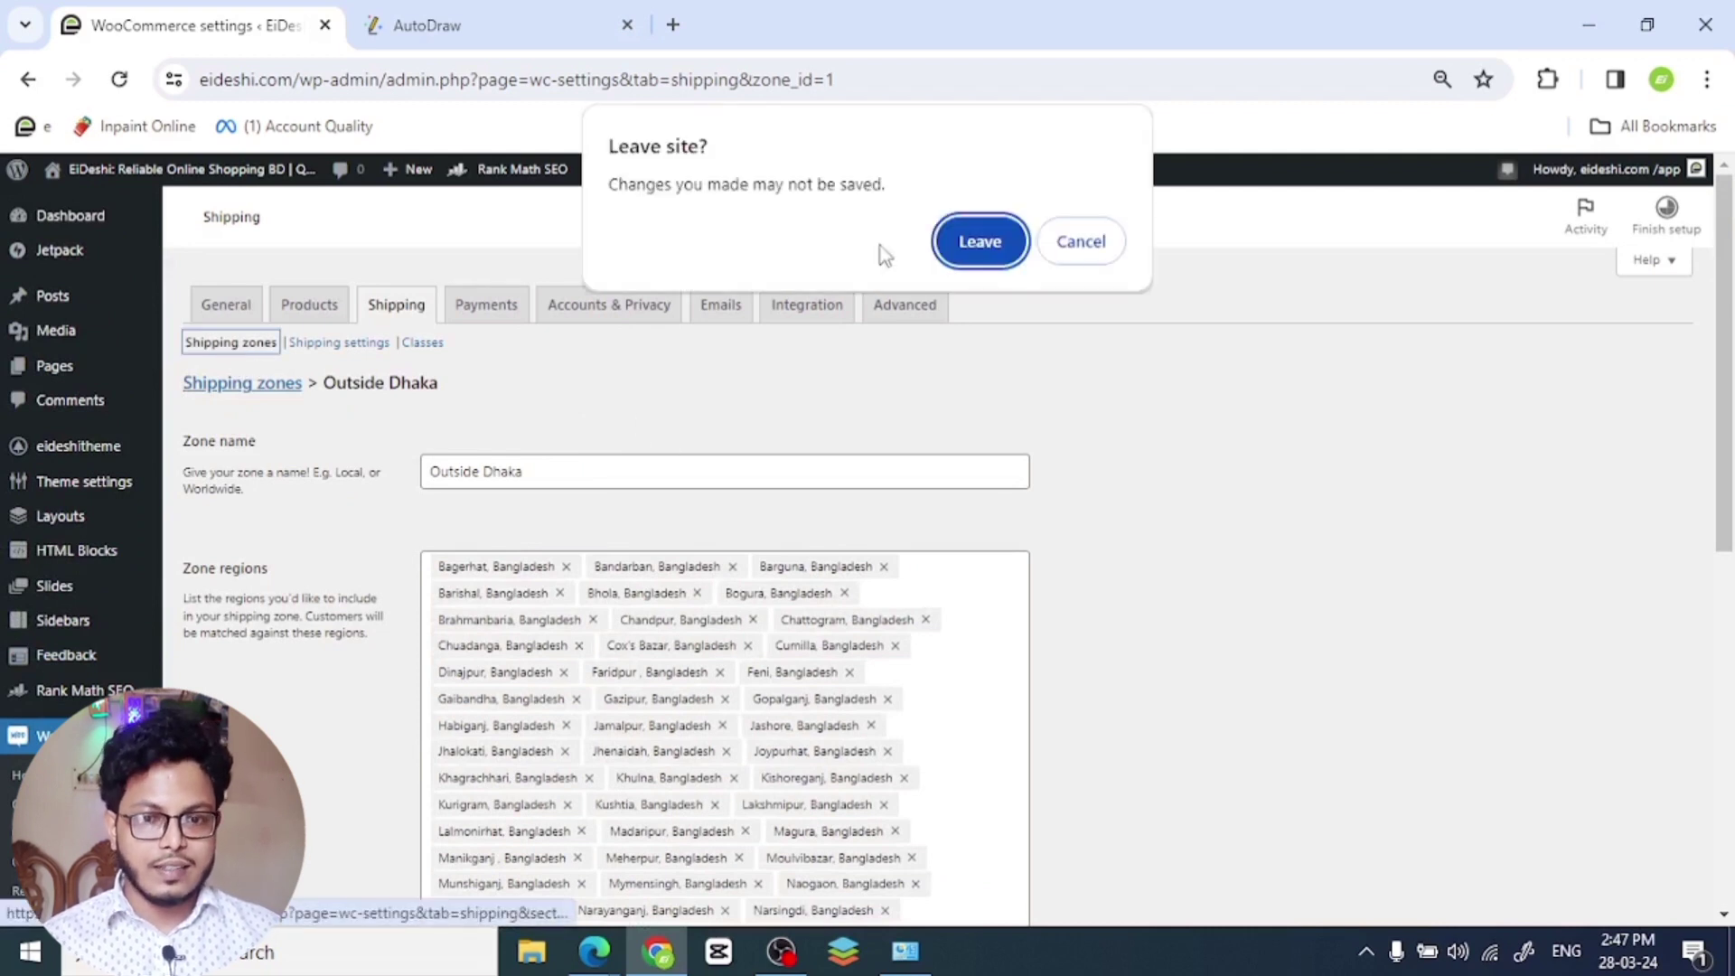
{"action": "left_click", "coordinate": [980, 241]}
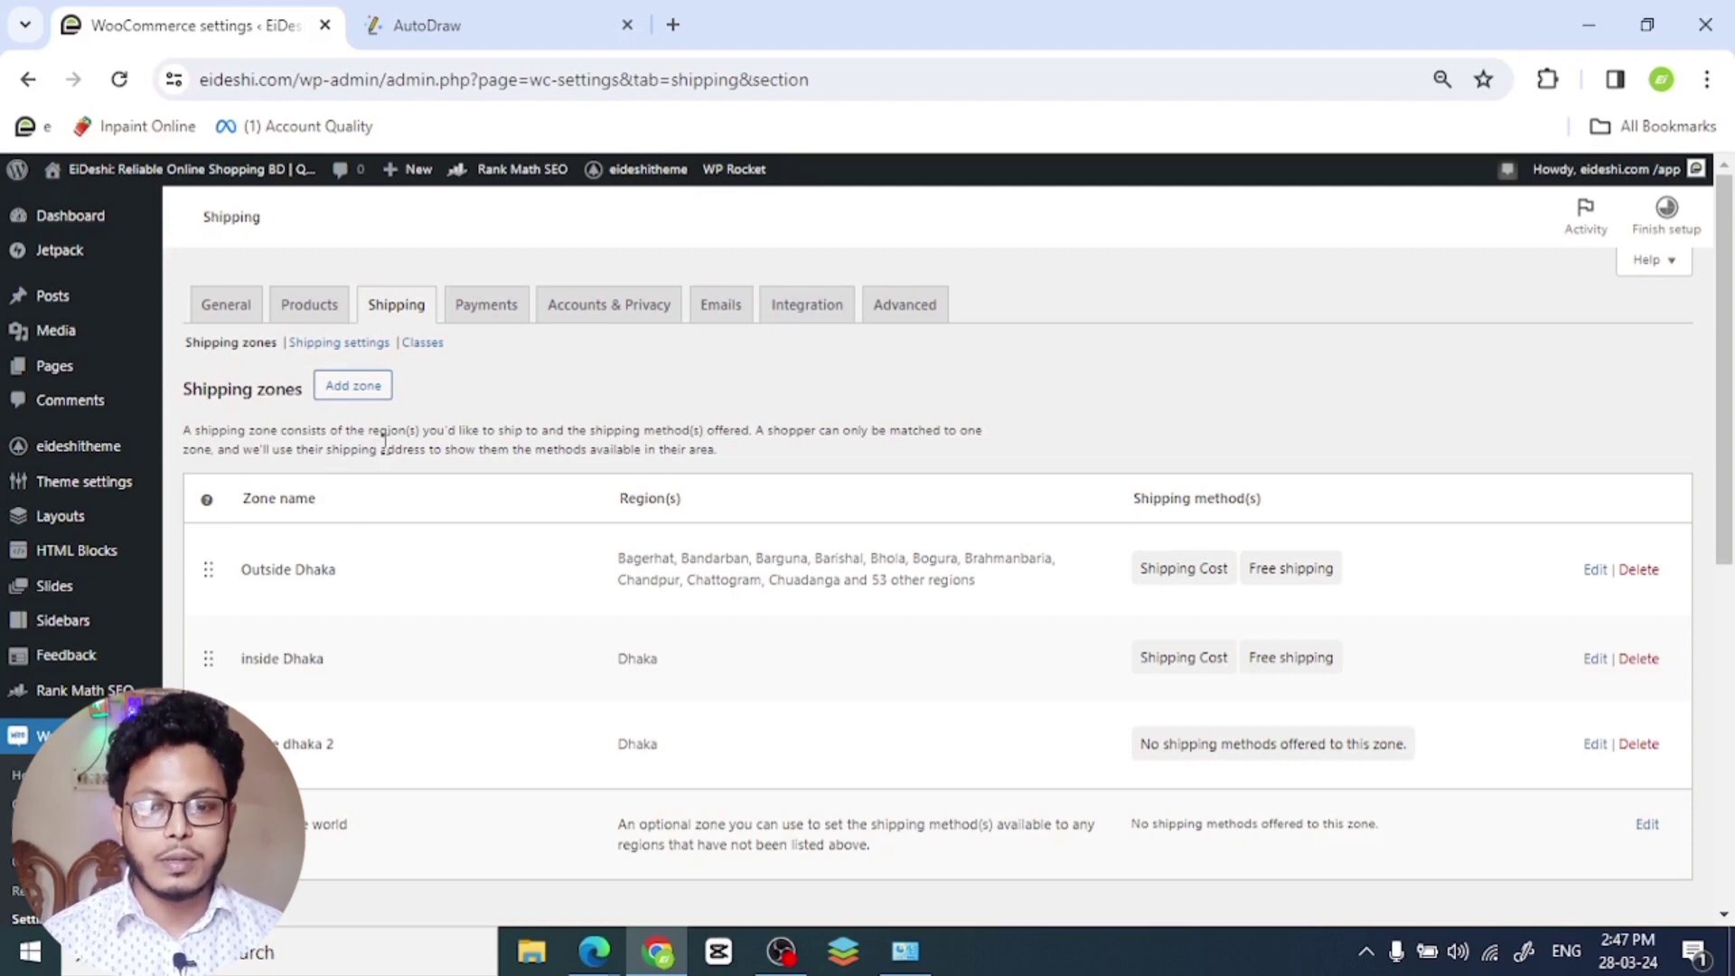
- Open the shipping classes and start a new class named "Dhaka 50/- outside 80"
{"action": "left_click", "coordinate": [422, 344]}
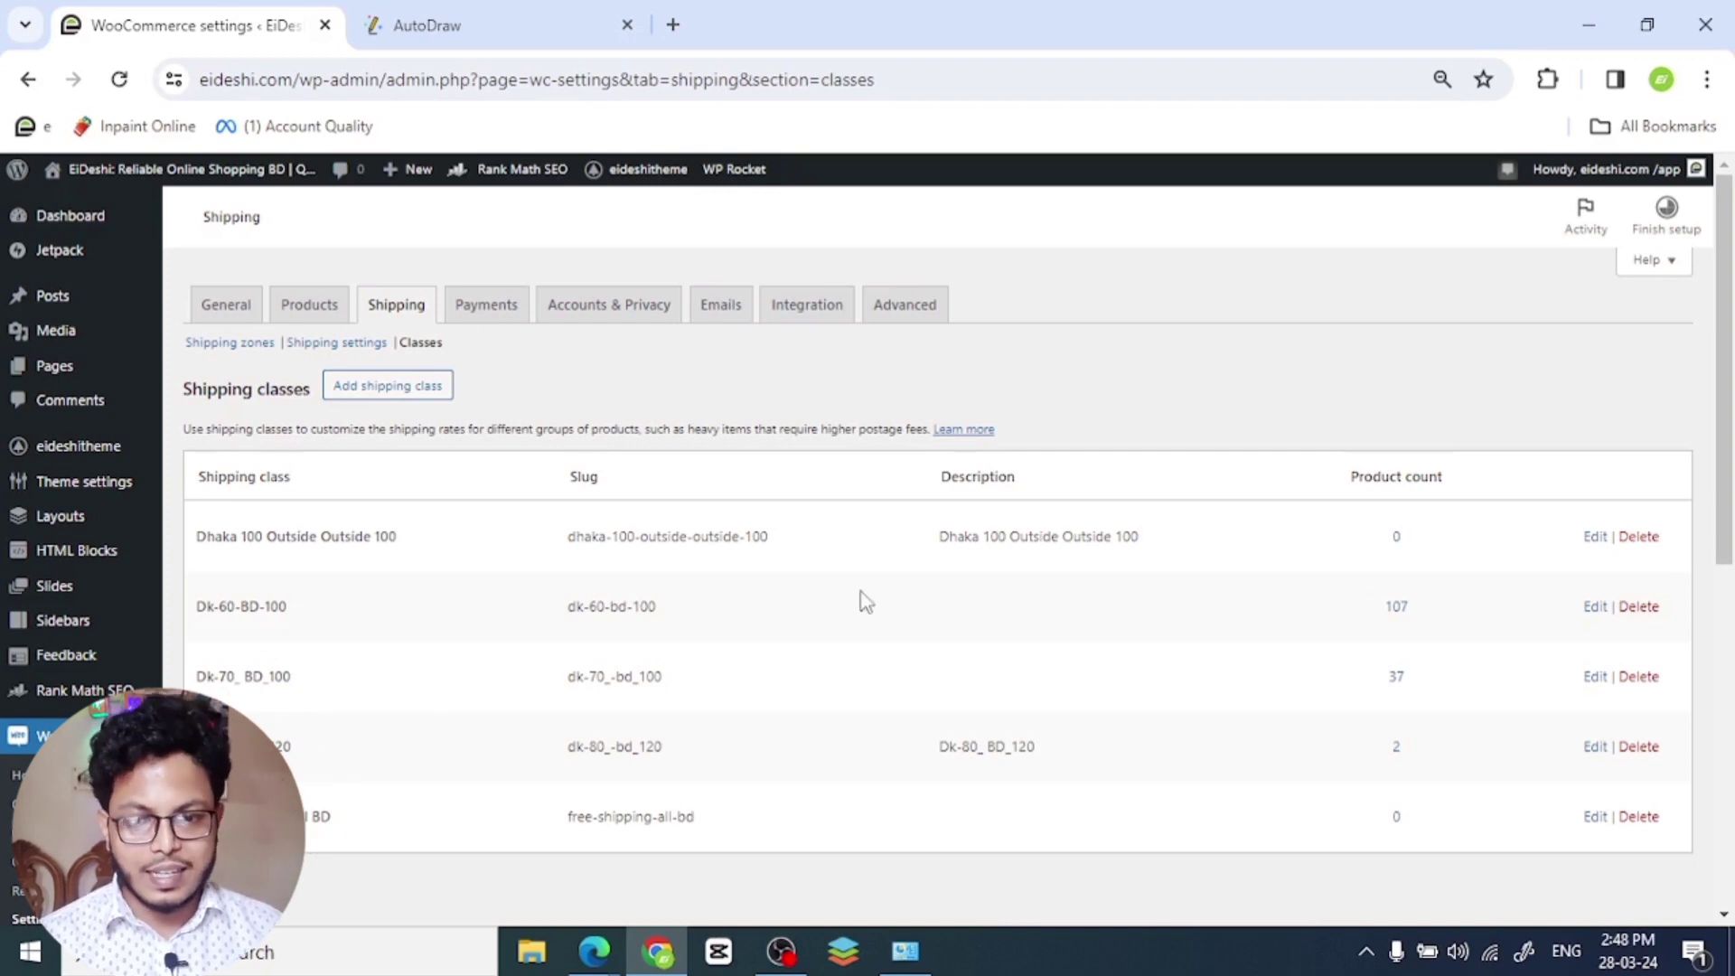
{"action": "left_click", "coordinate": [406, 398]}
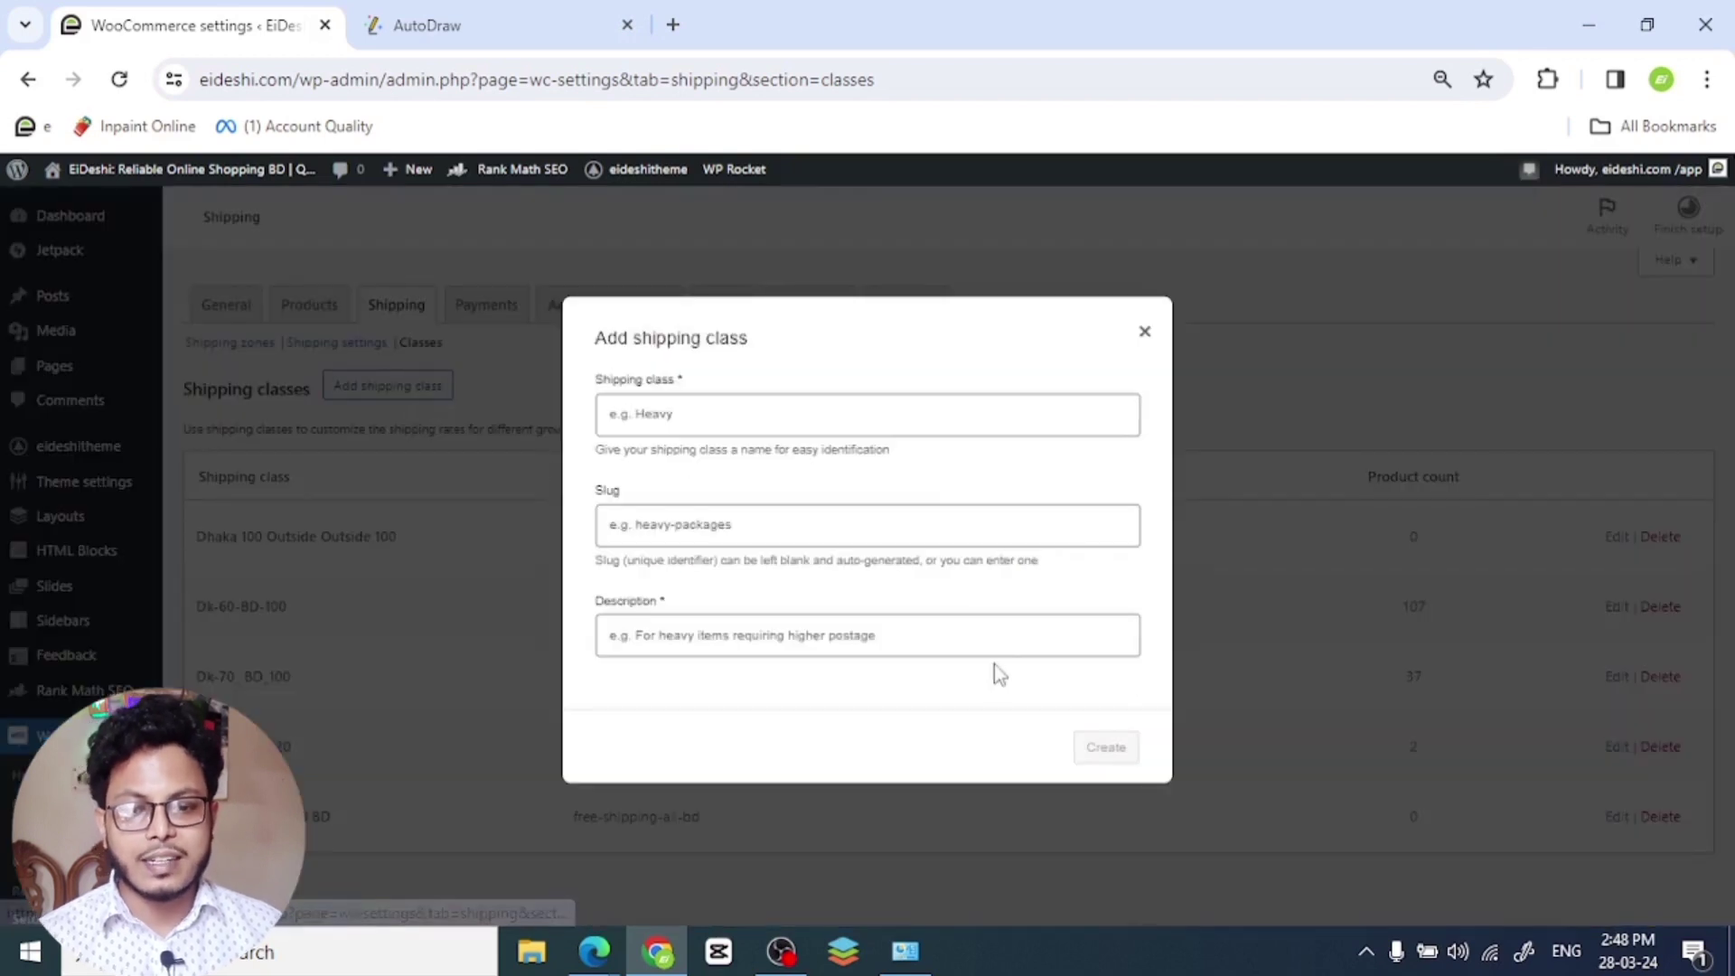
{"action": "left_click", "coordinate": [722, 413]}
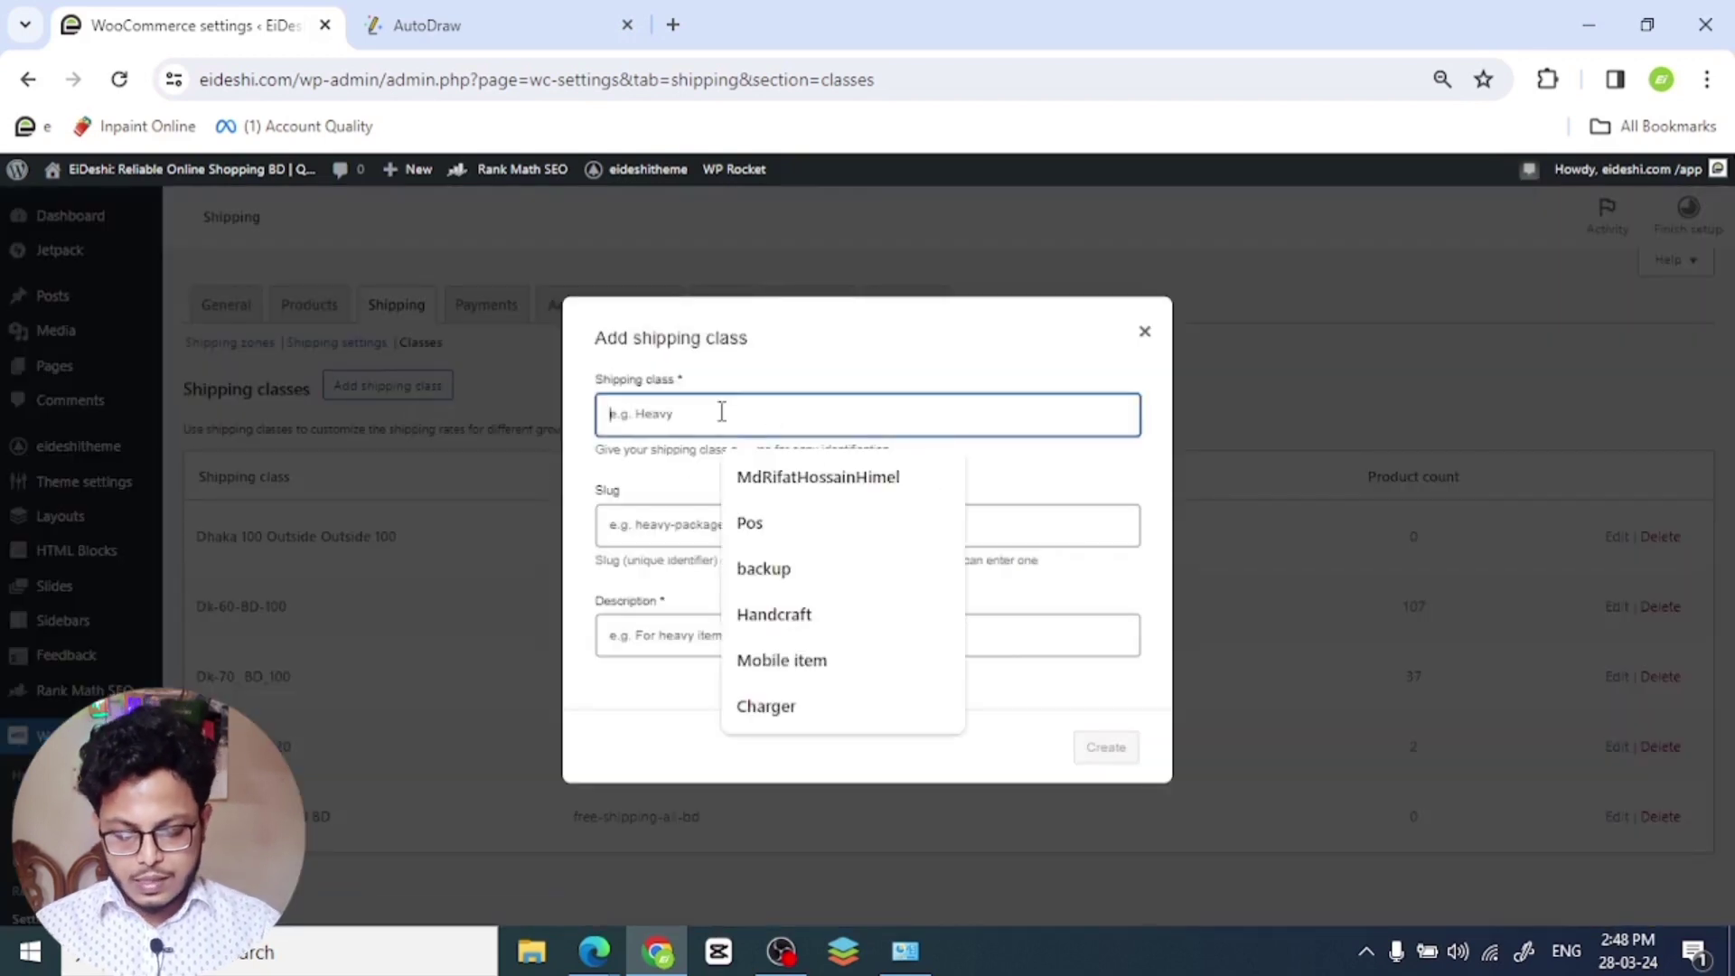
{"action": "type", "text": "Dhaka "}
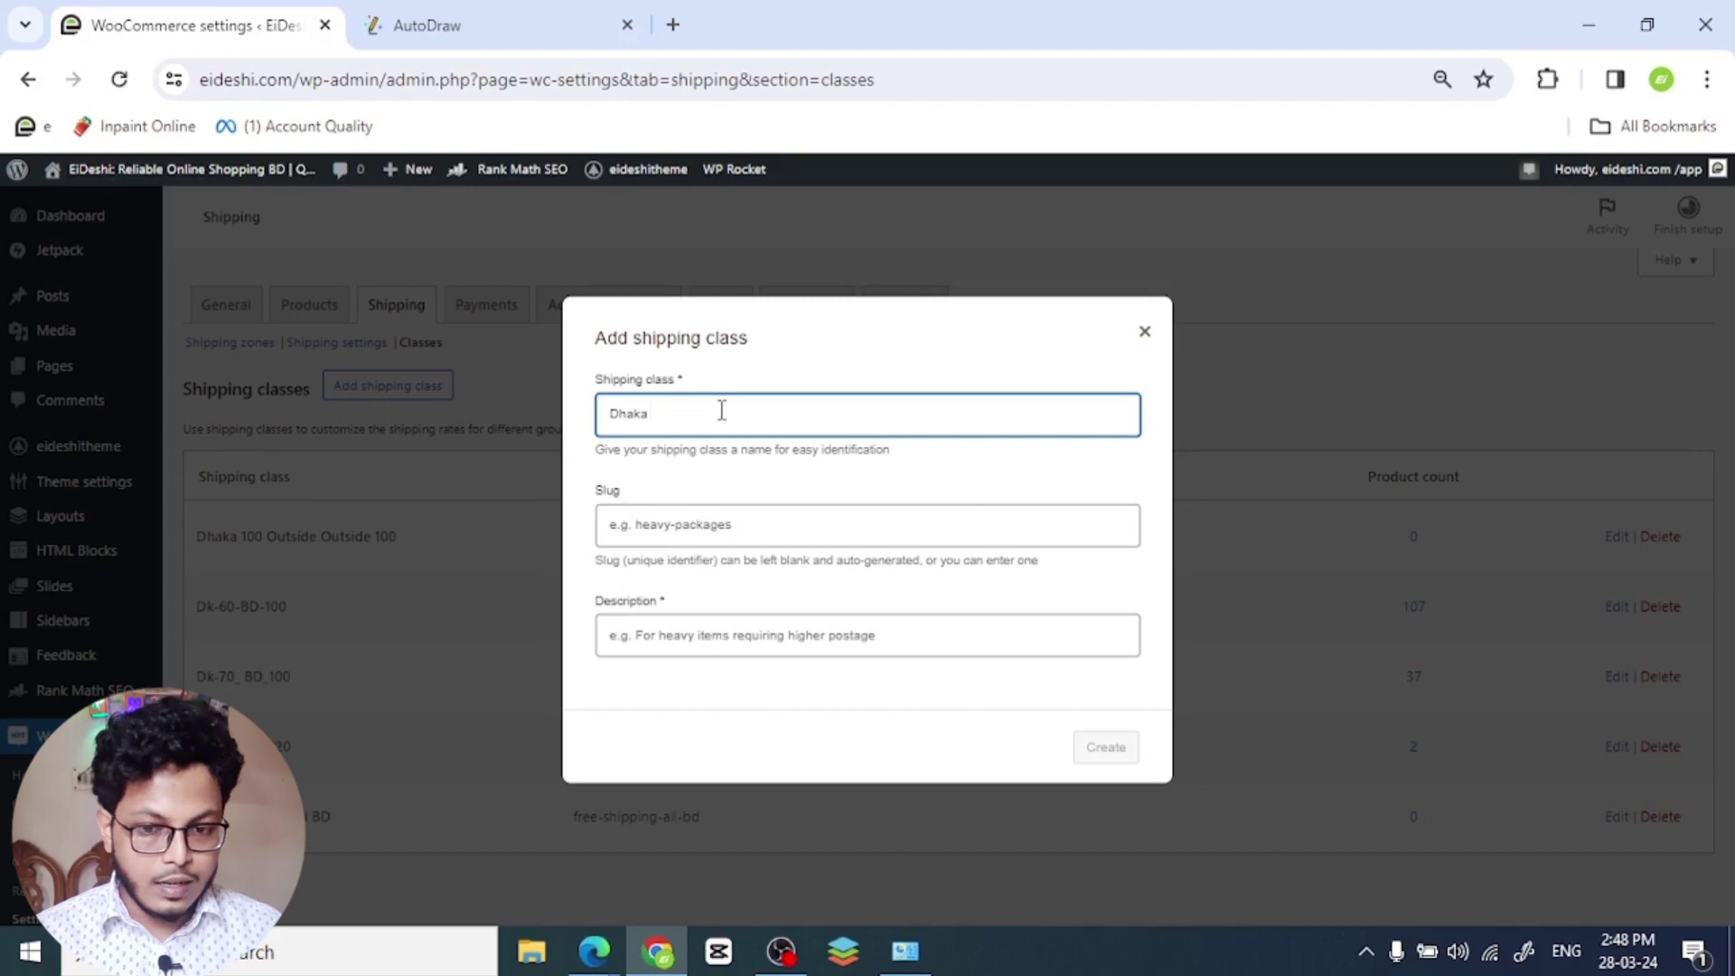
{"action": "type", "text": "50/-"}
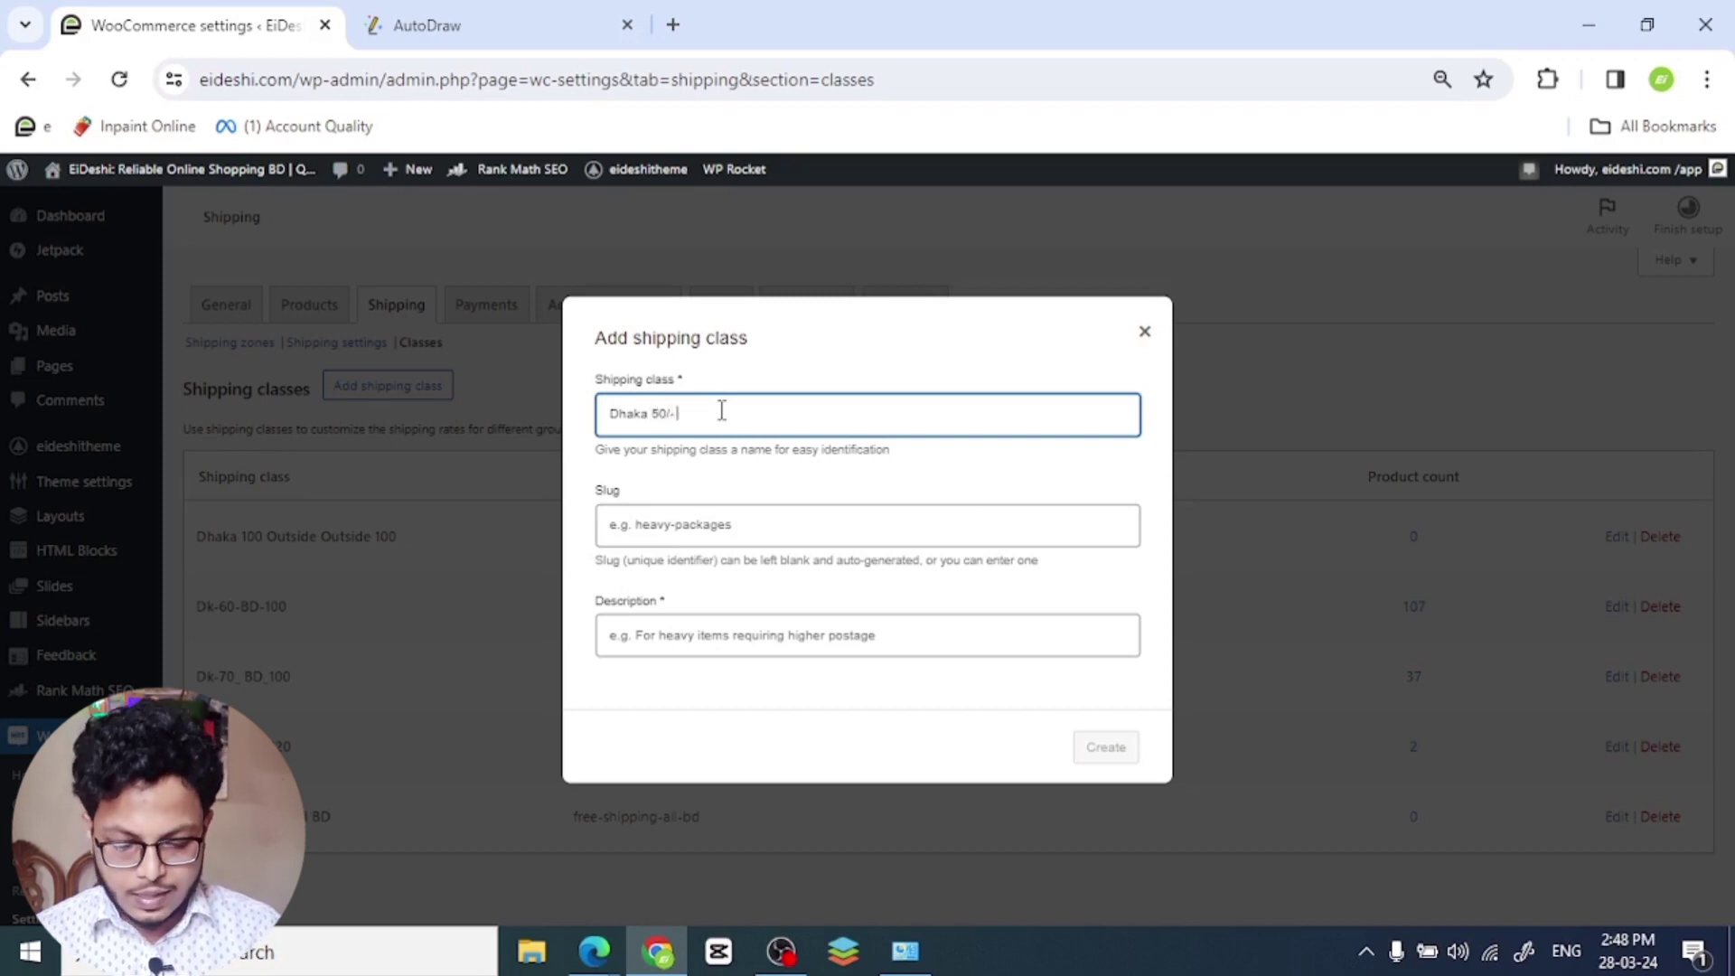
{"action": "type", "text": " outside"}
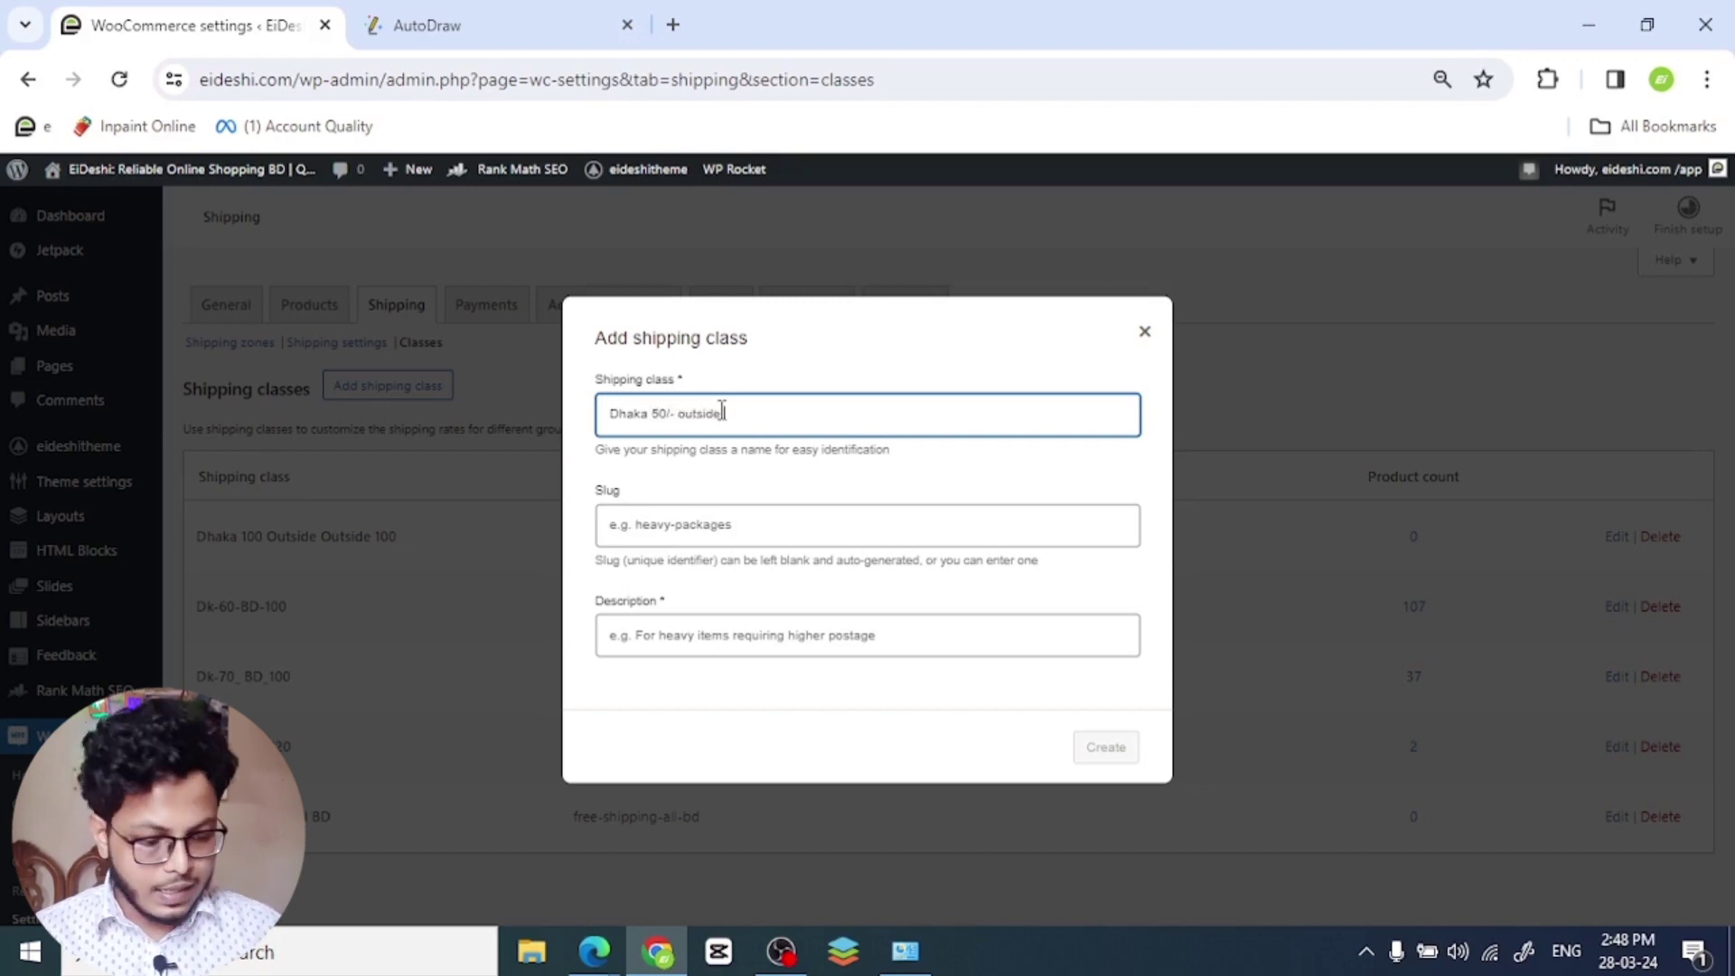
{"action": "type", "text": " 80"}
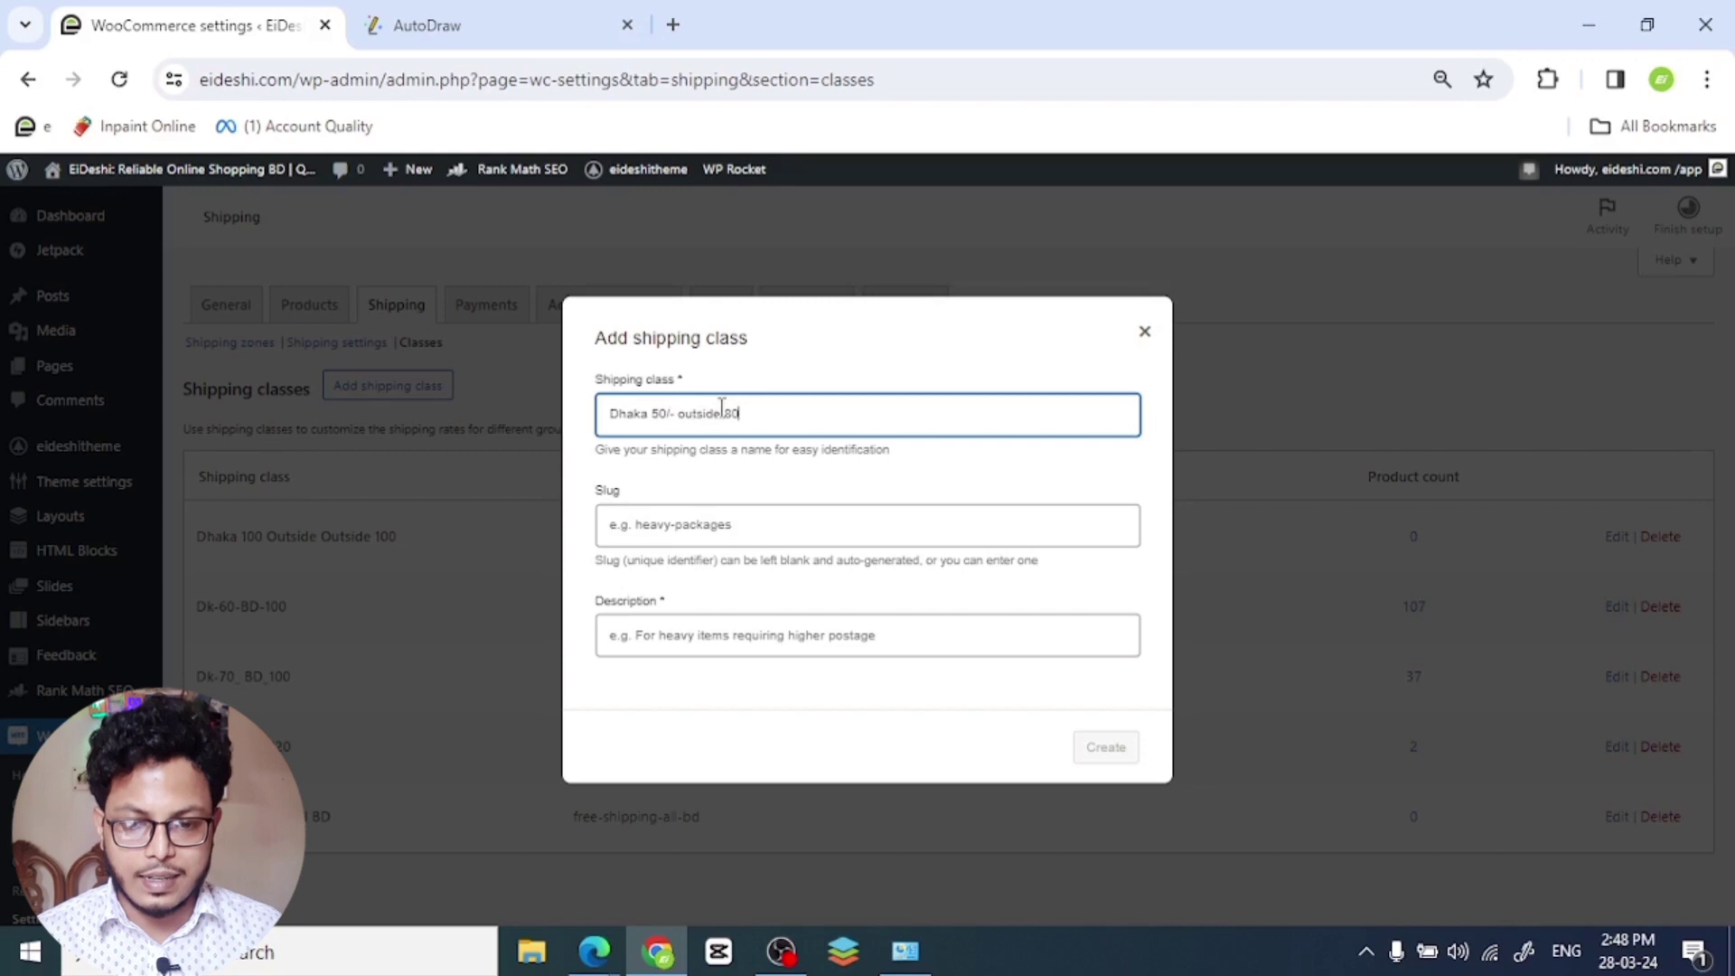
- Copy the class name "Dhaka 50/- outside 80" into the slug and description, and create the shipping class
{"action": "left_click", "coordinate": [807, 522]}
{"action": "left_click_drag", "start_coordinate": [816, 412], "coordinate": [406, 418]}
{"action": "key", "text": "ctrl+c"}
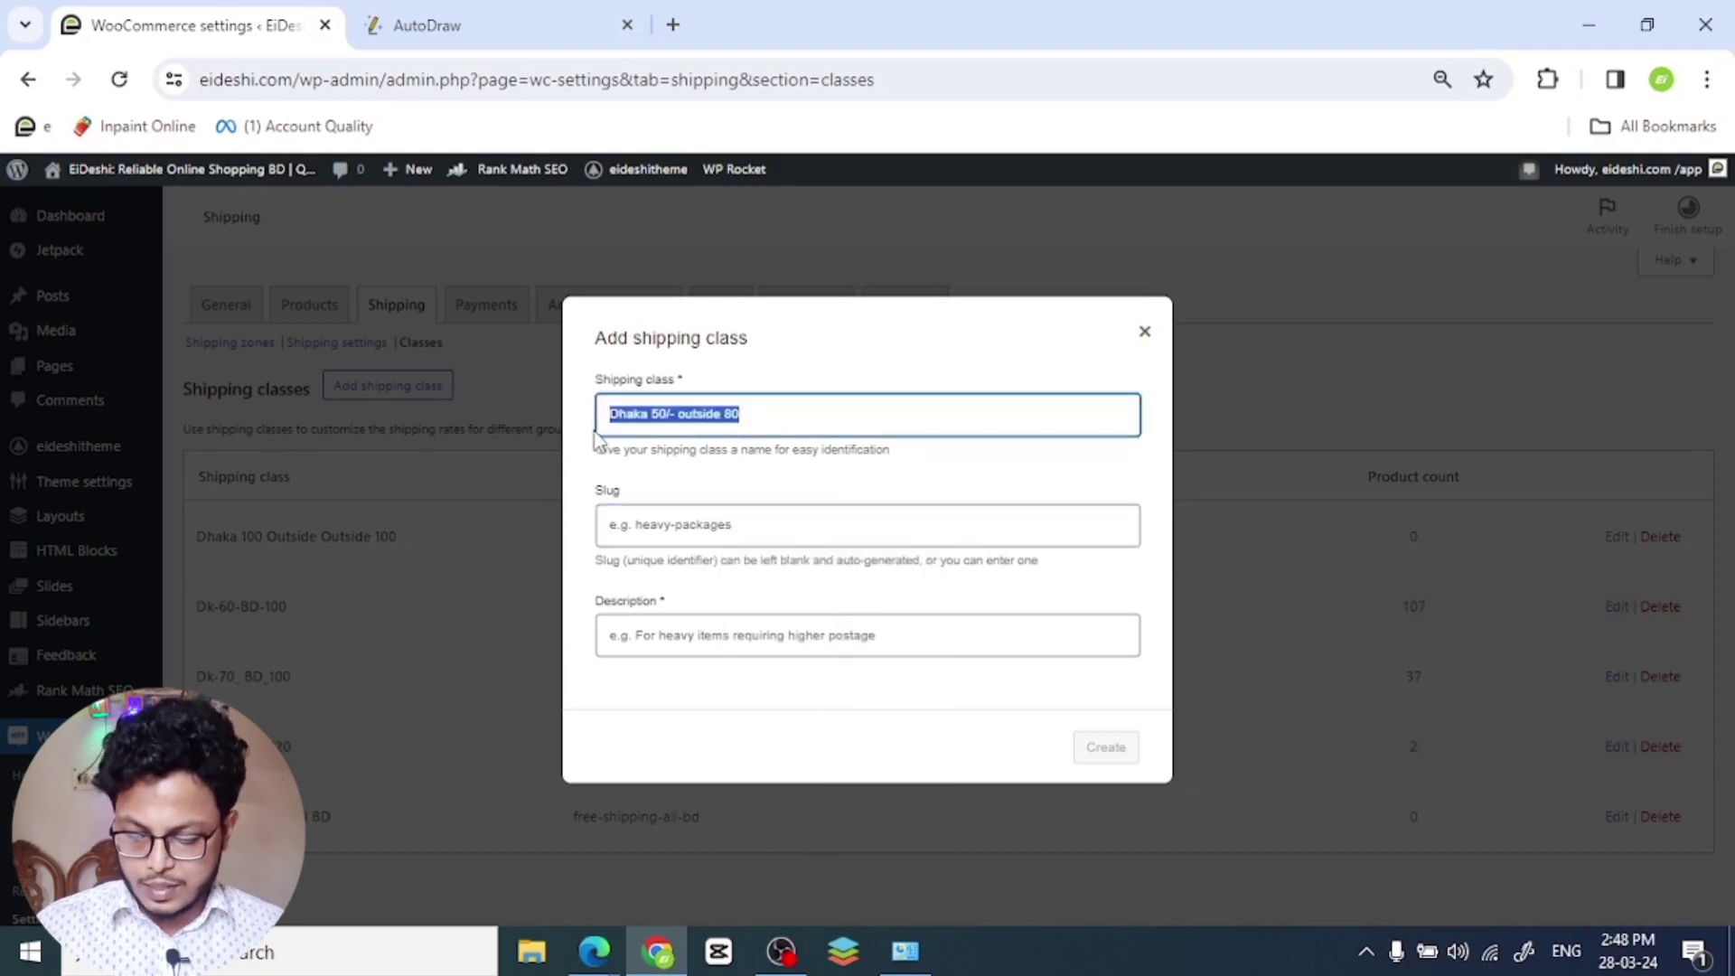
{"action": "left_click", "coordinate": [717, 523]}
{"action": "key", "text": "ctrl+v"}
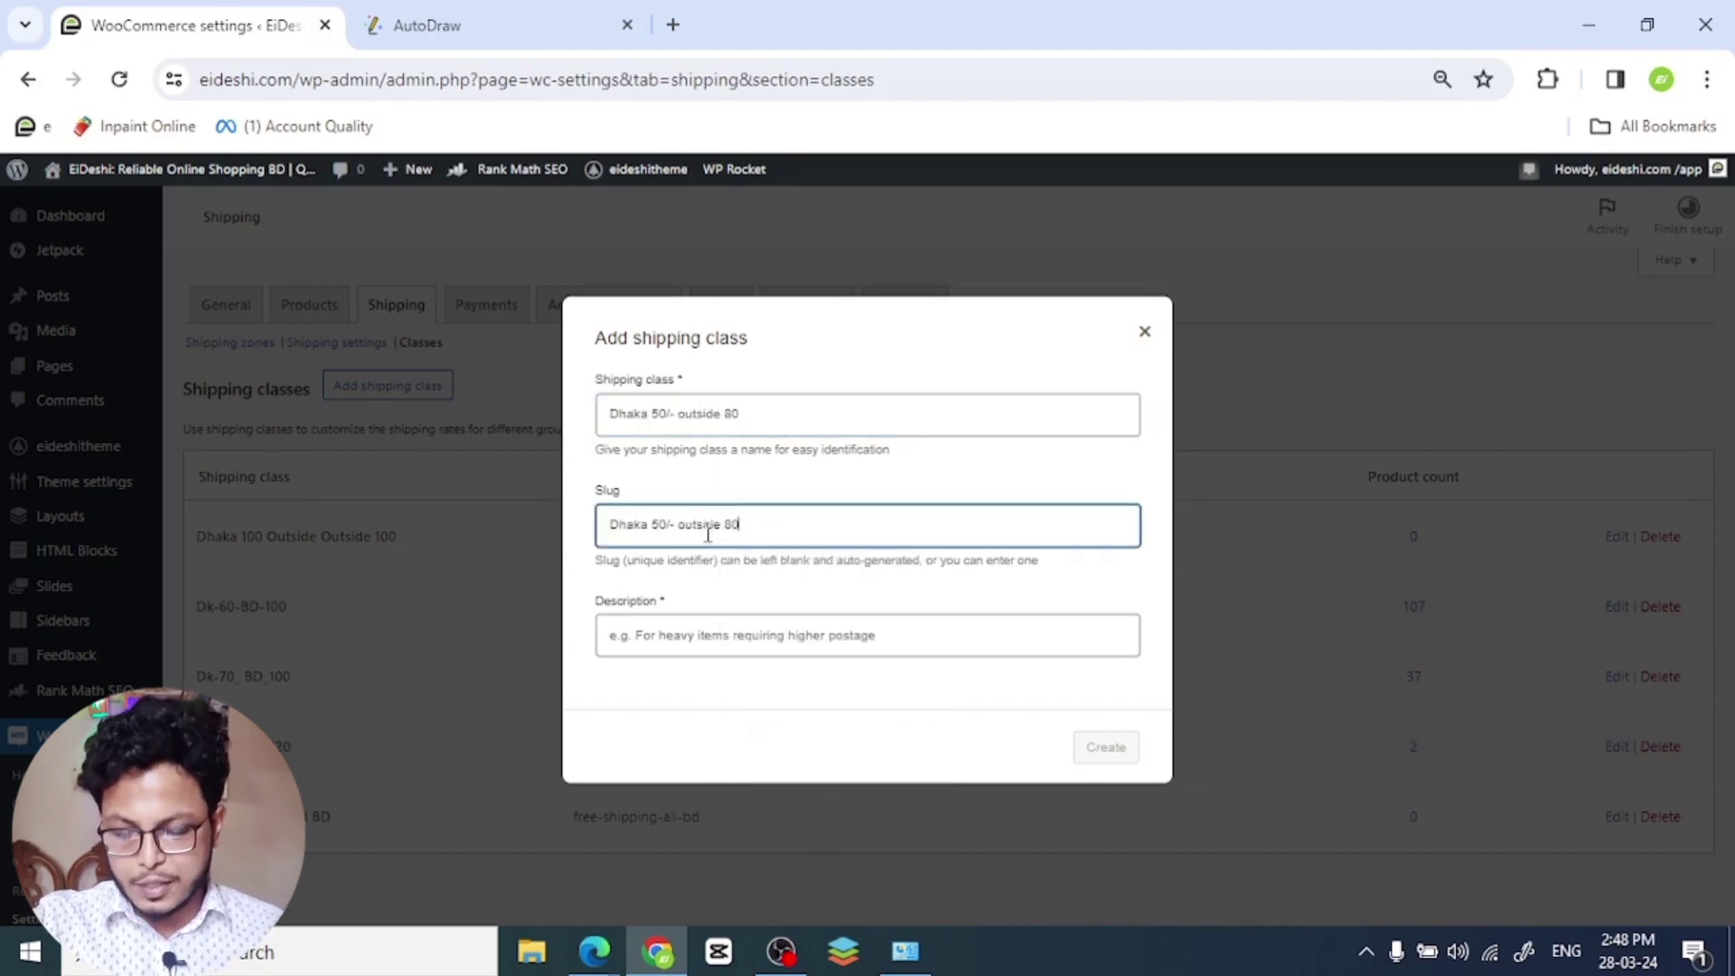
{"action": "left_click", "coordinate": [691, 632]}
{"action": "key", "text": "ctrl+v"}
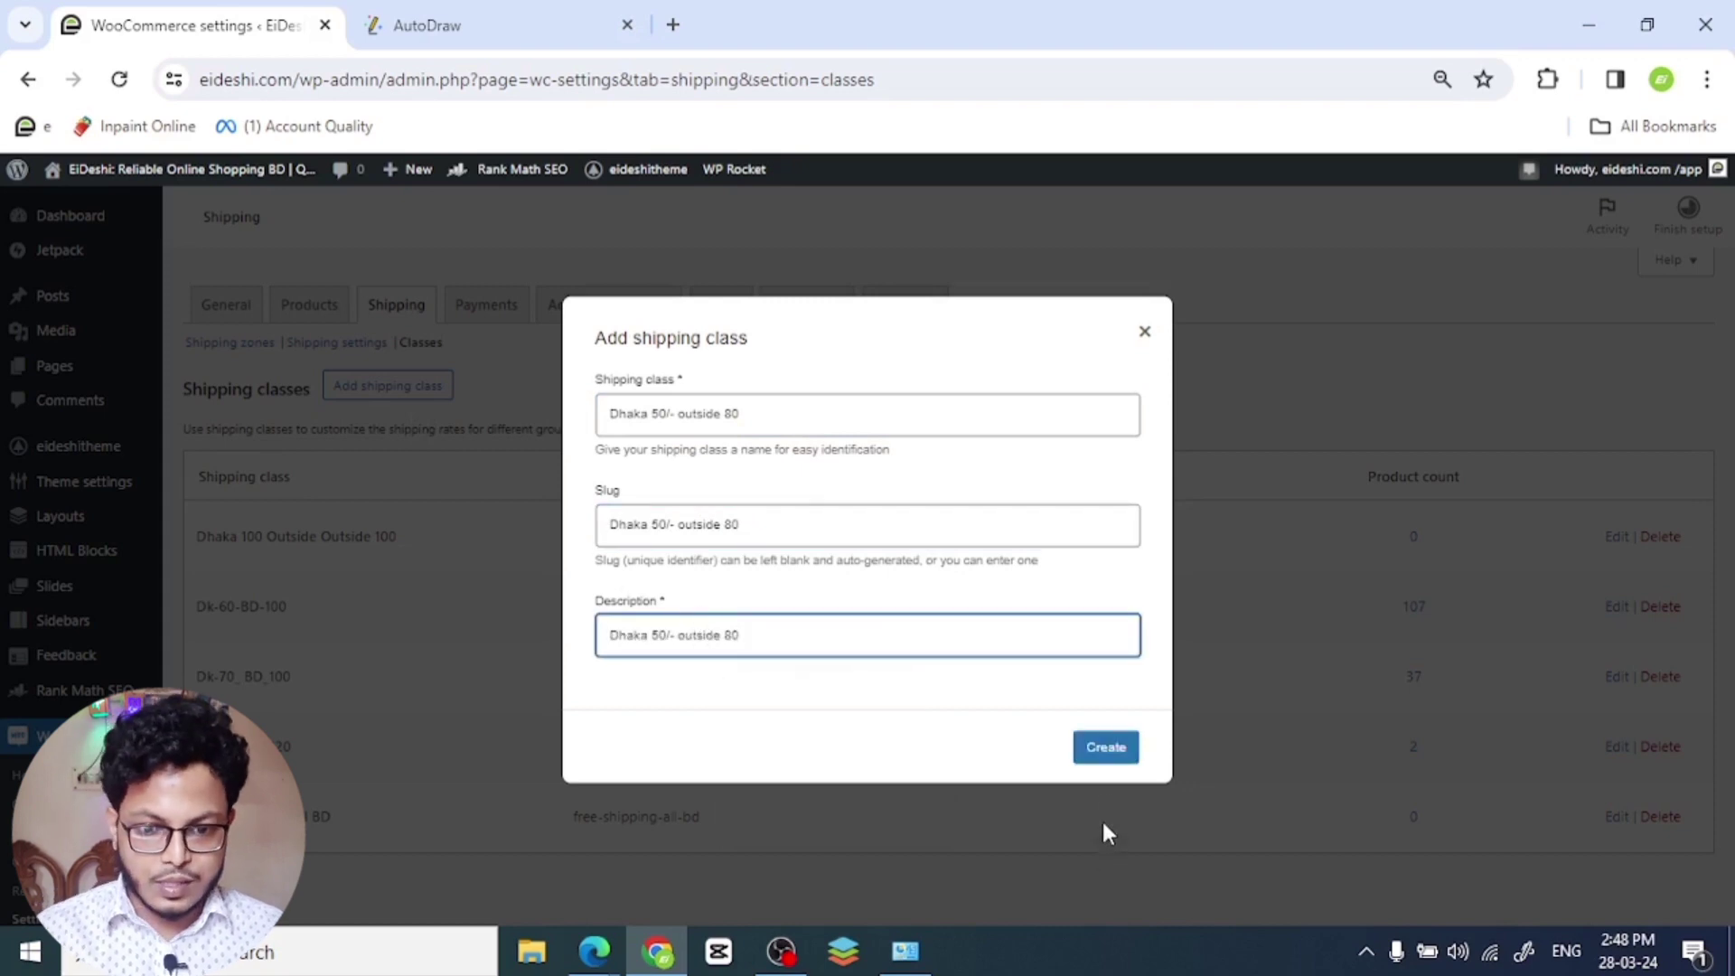
{"action": "left_click", "coordinate": [1106, 750]}
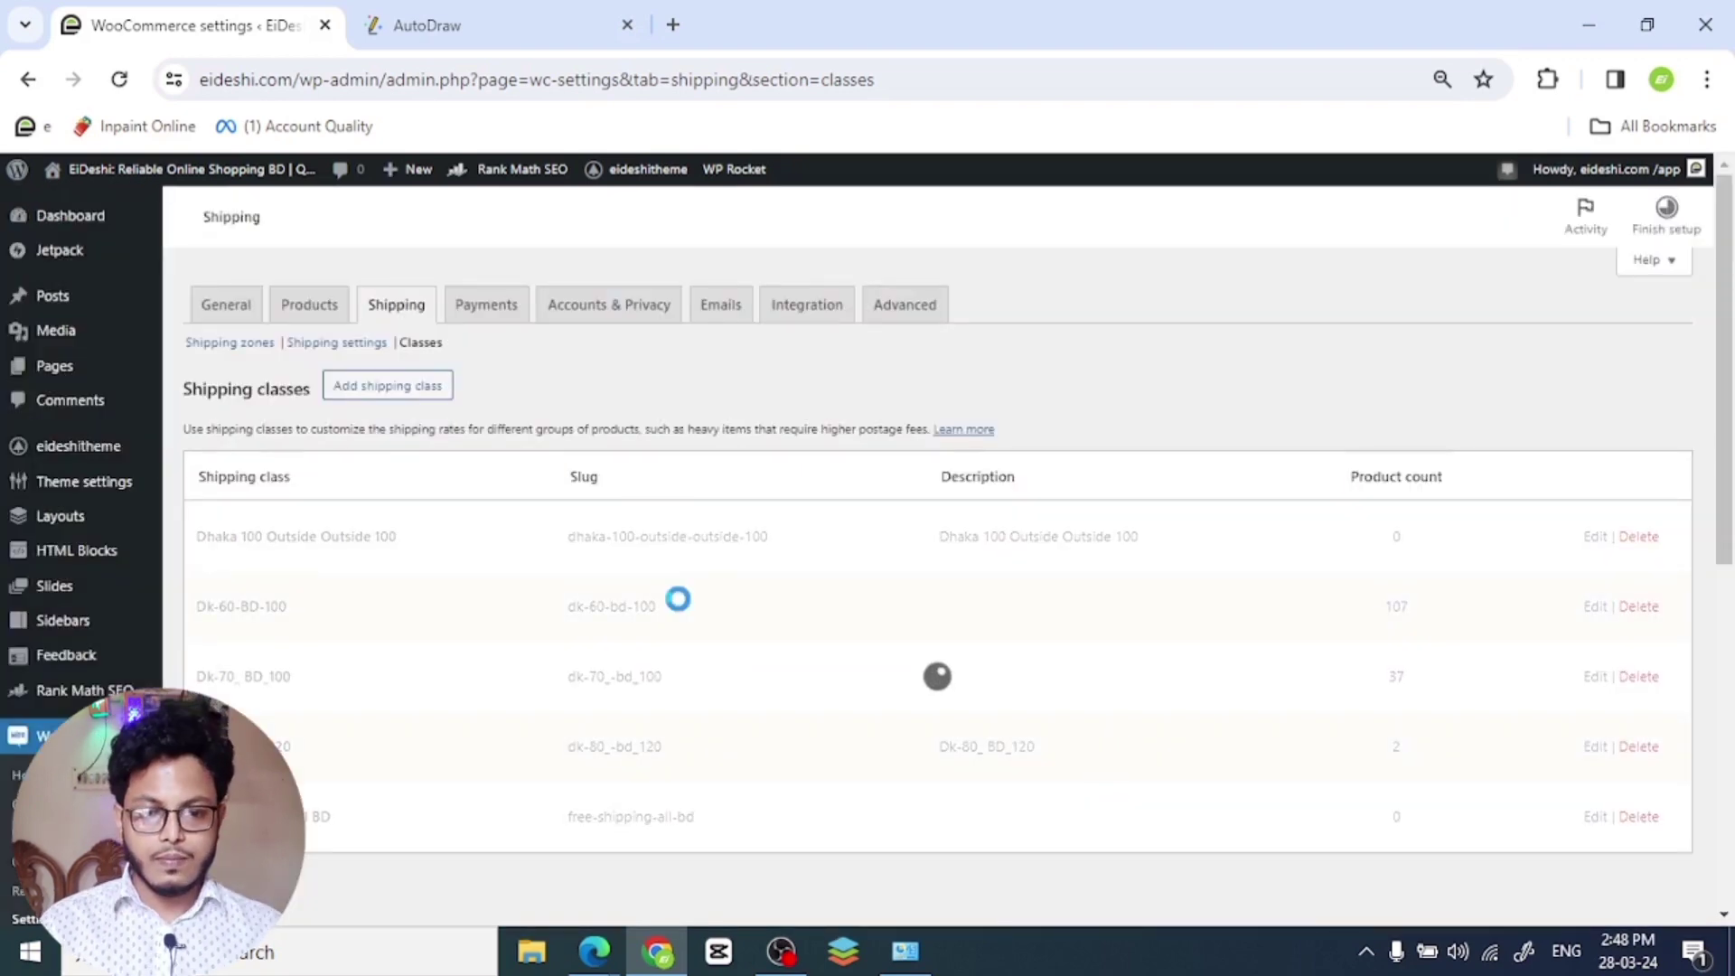
- Review the new Dhaka 50/- outside 80 class in the list and its details, then close them without changes
{"action": "scroll", "coordinate": [379, 610], "scroll_direction": "down", "scroll_amount": 3}
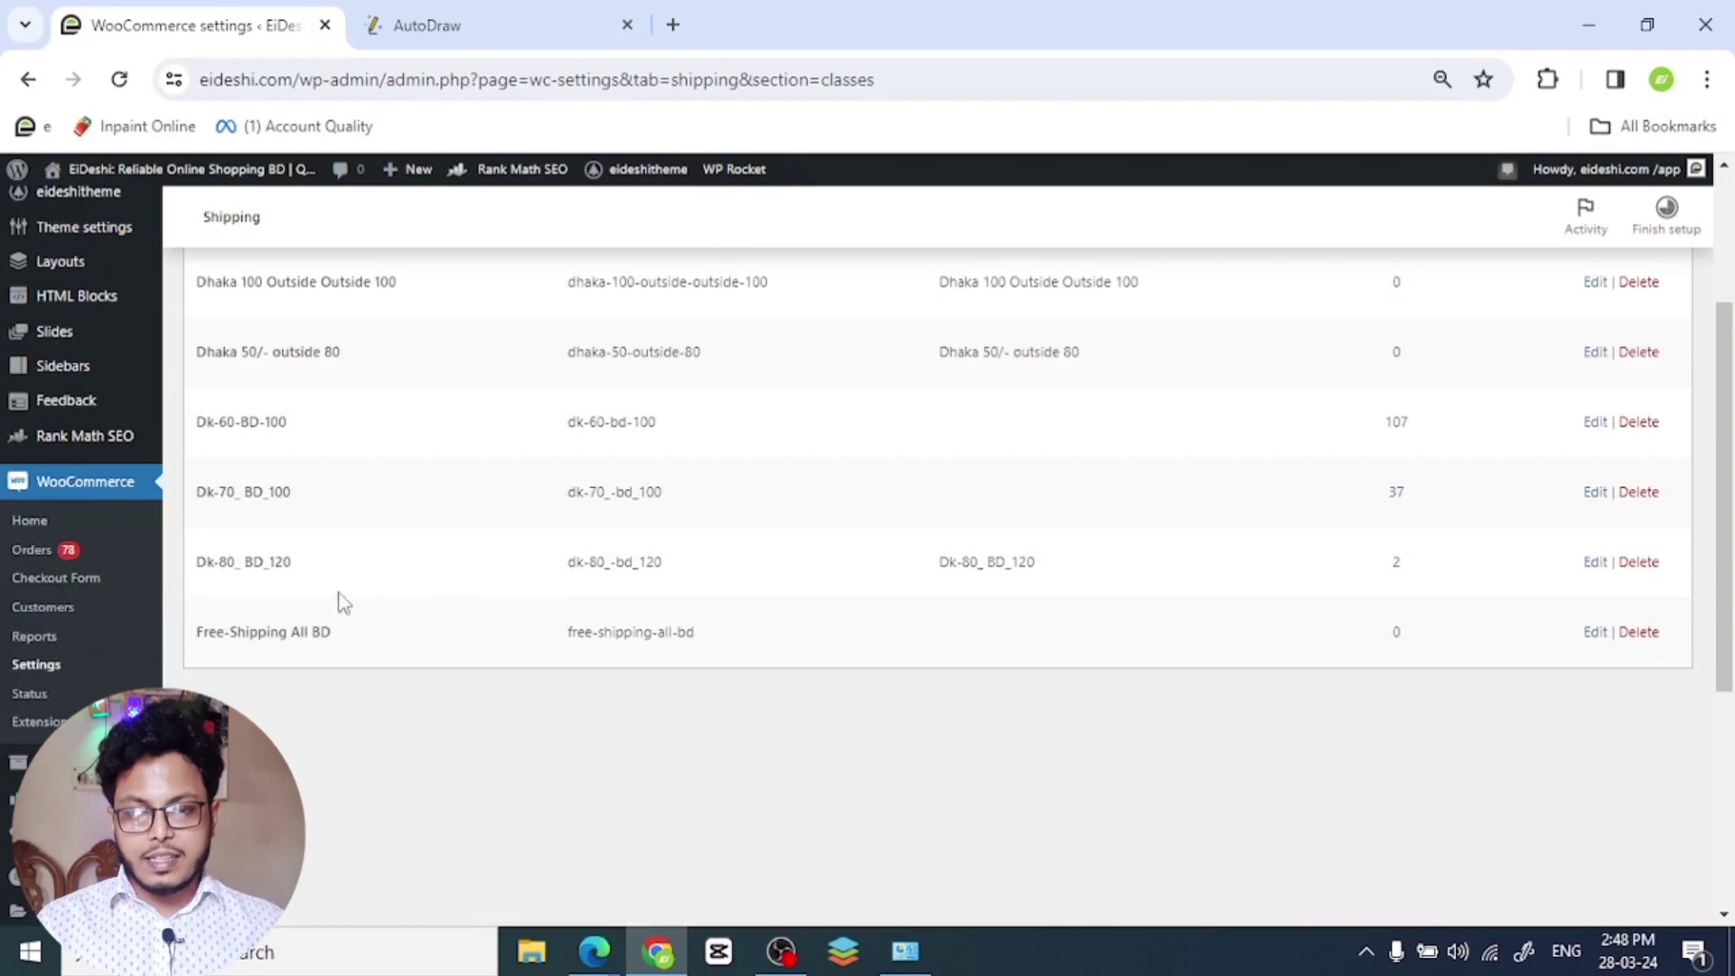
{"action": "scroll", "coordinate": [370, 623], "scroll_direction": "up", "scroll_amount": 3}
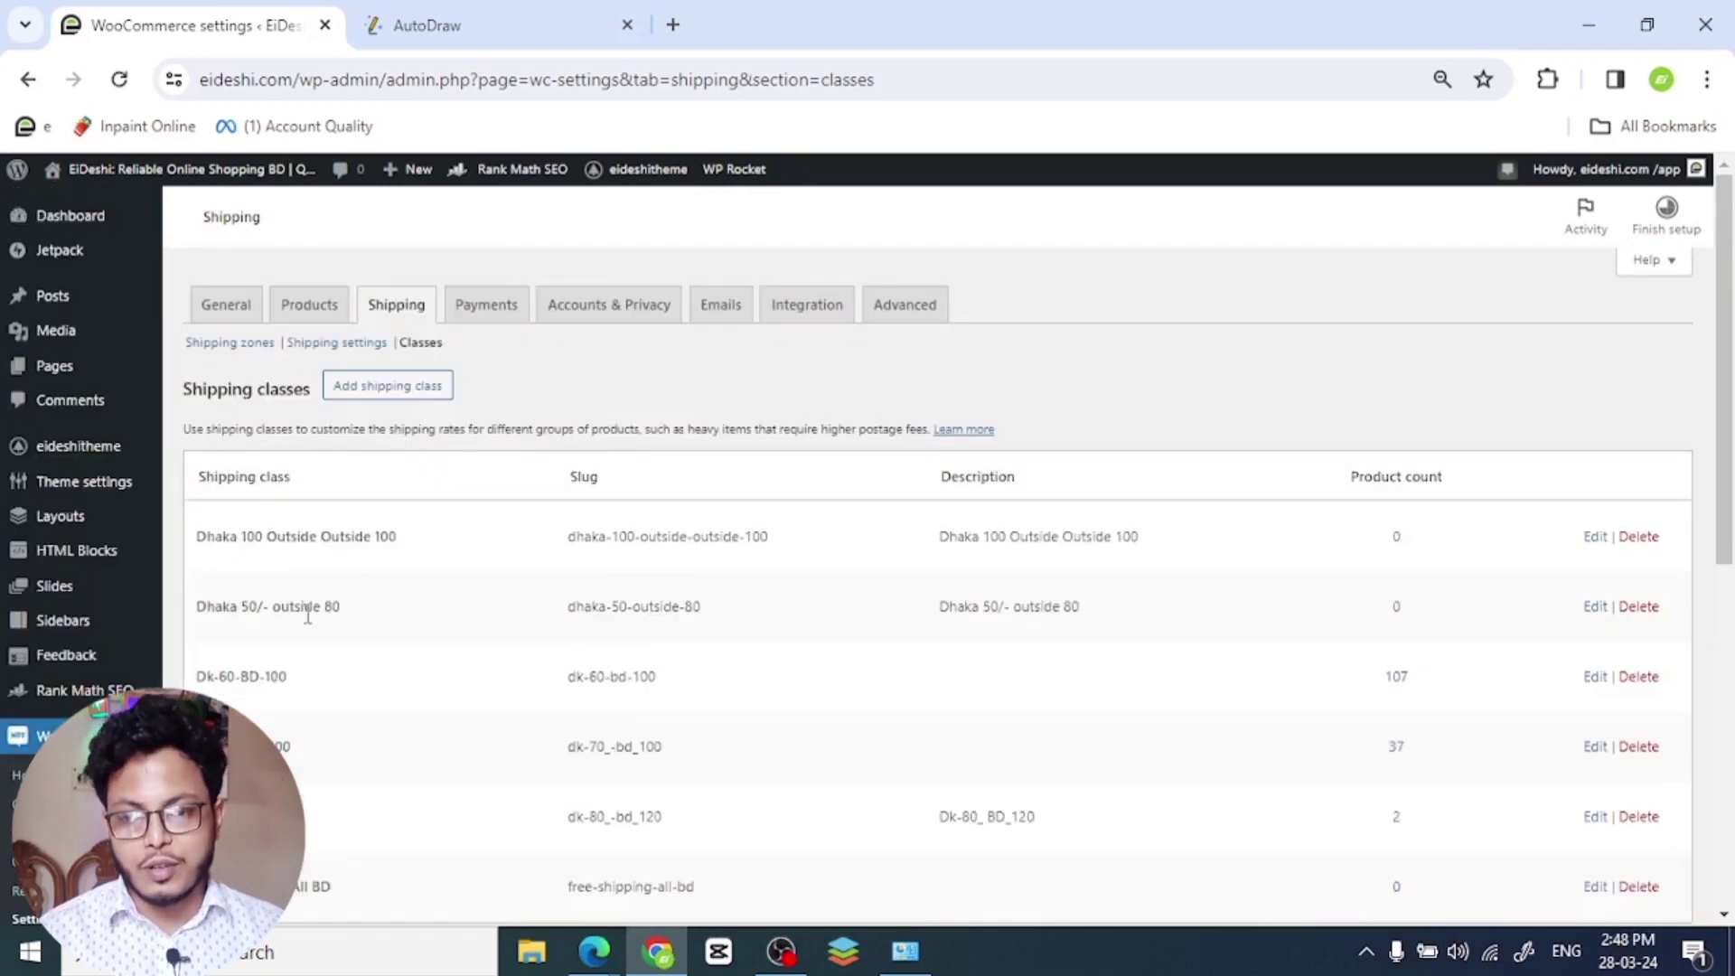
{"action": "scroll", "coordinate": [226, 614], "scroll_direction": "down", "scroll_amount": 2}
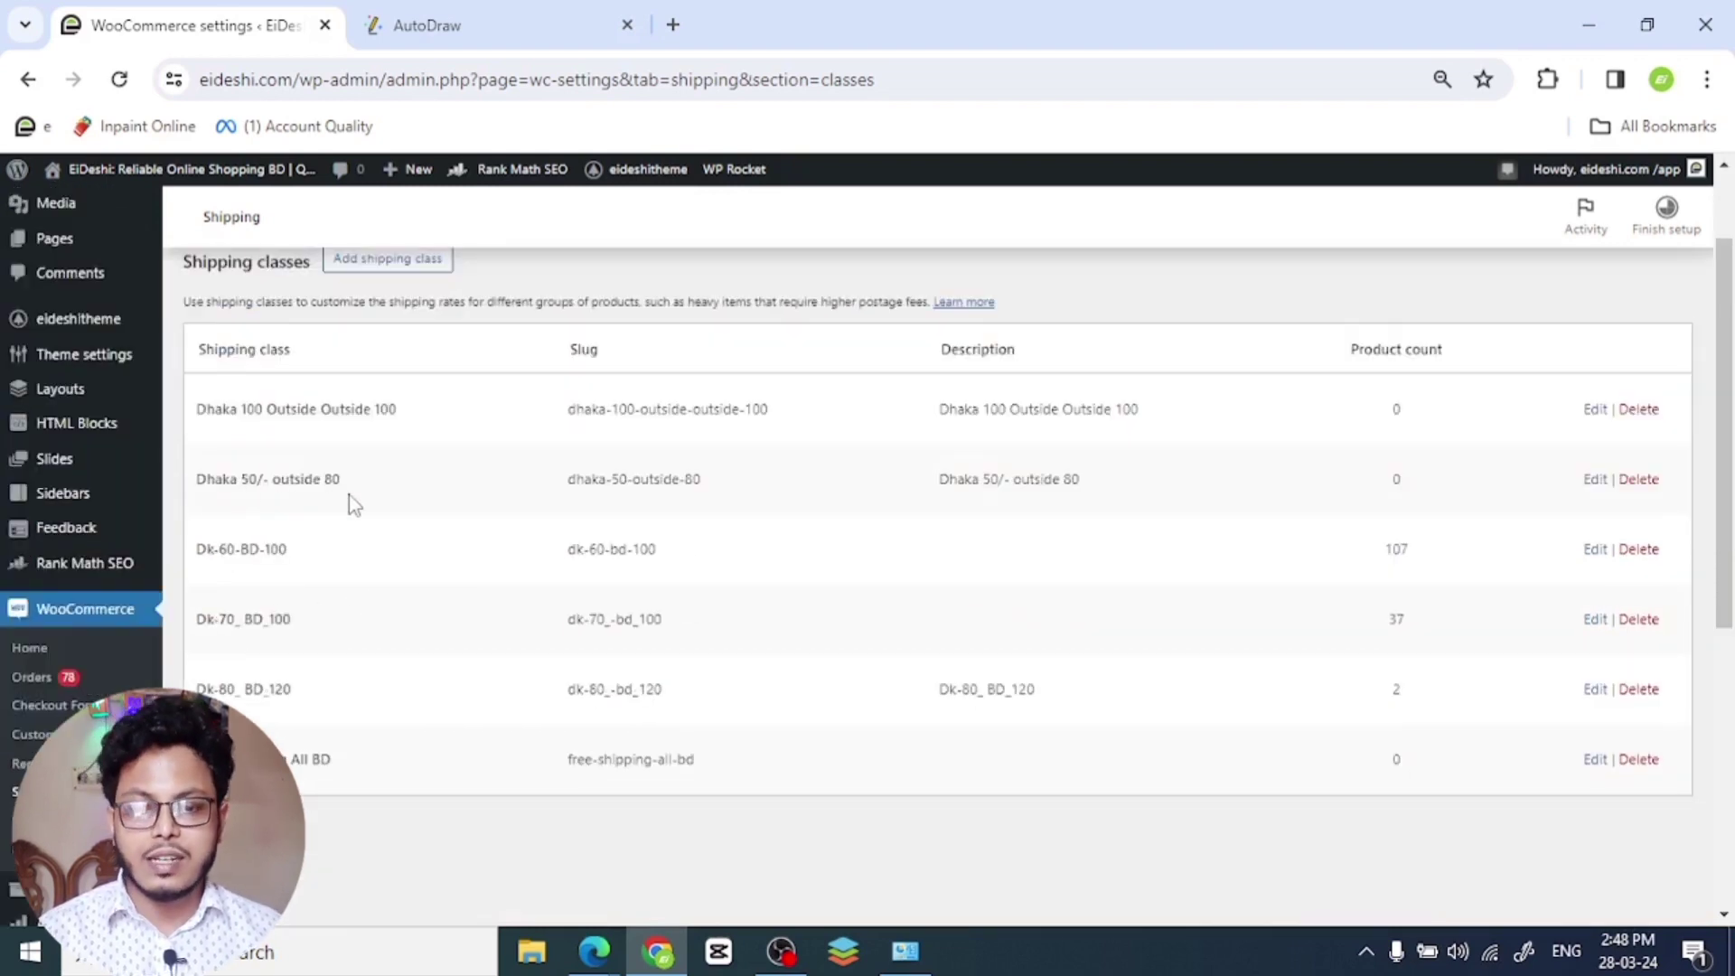
{"action": "left_click", "coordinate": [1596, 482]}
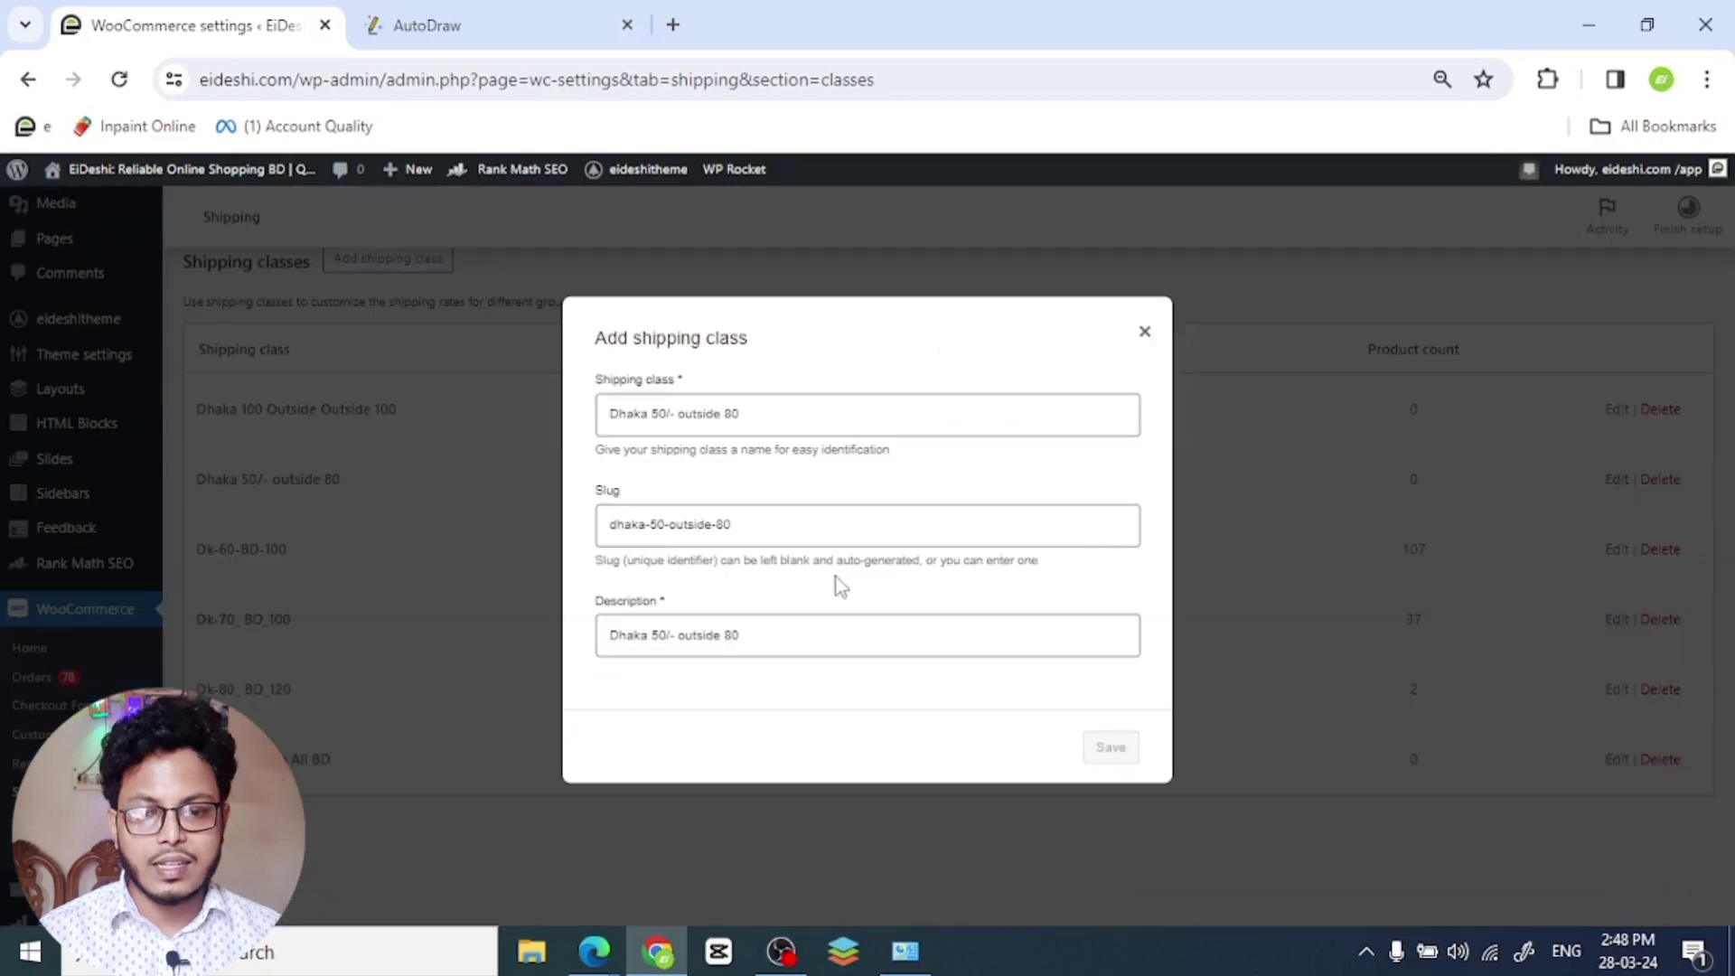
{"action": "left_click", "coordinate": [1145, 333]}
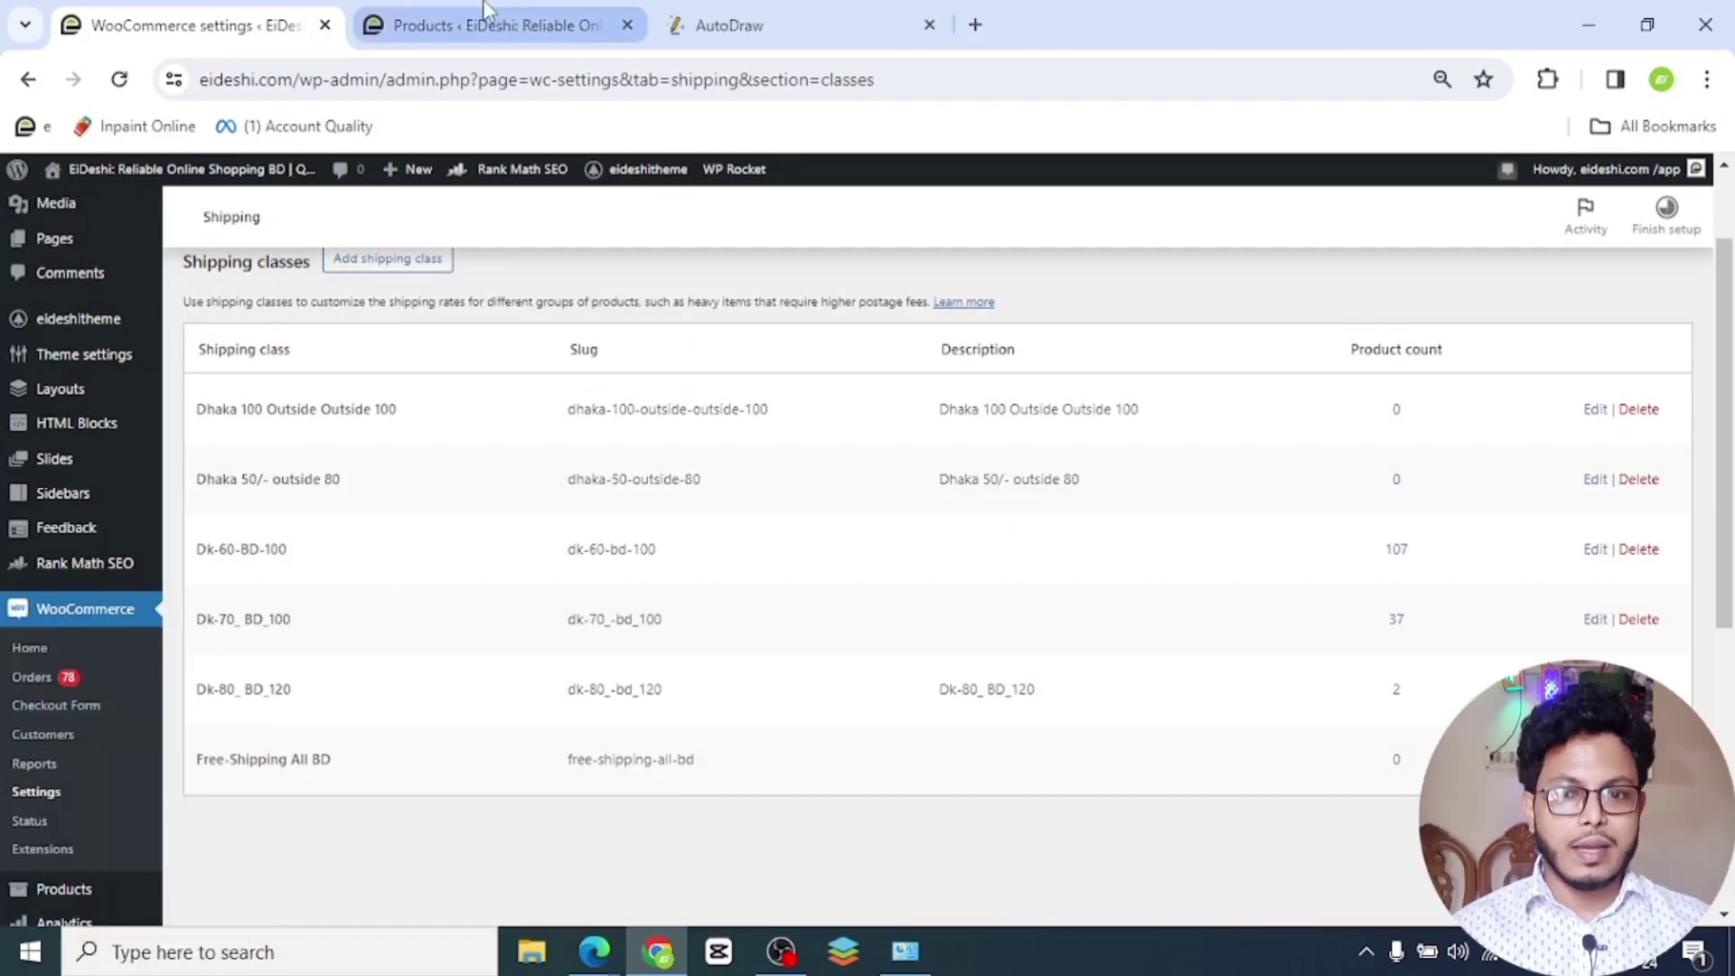
- Open the Haylou RS4 Max Calling Smart Watch product for editing and show its shipping data
{"action": "left_click", "coordinate": [485, 7]}
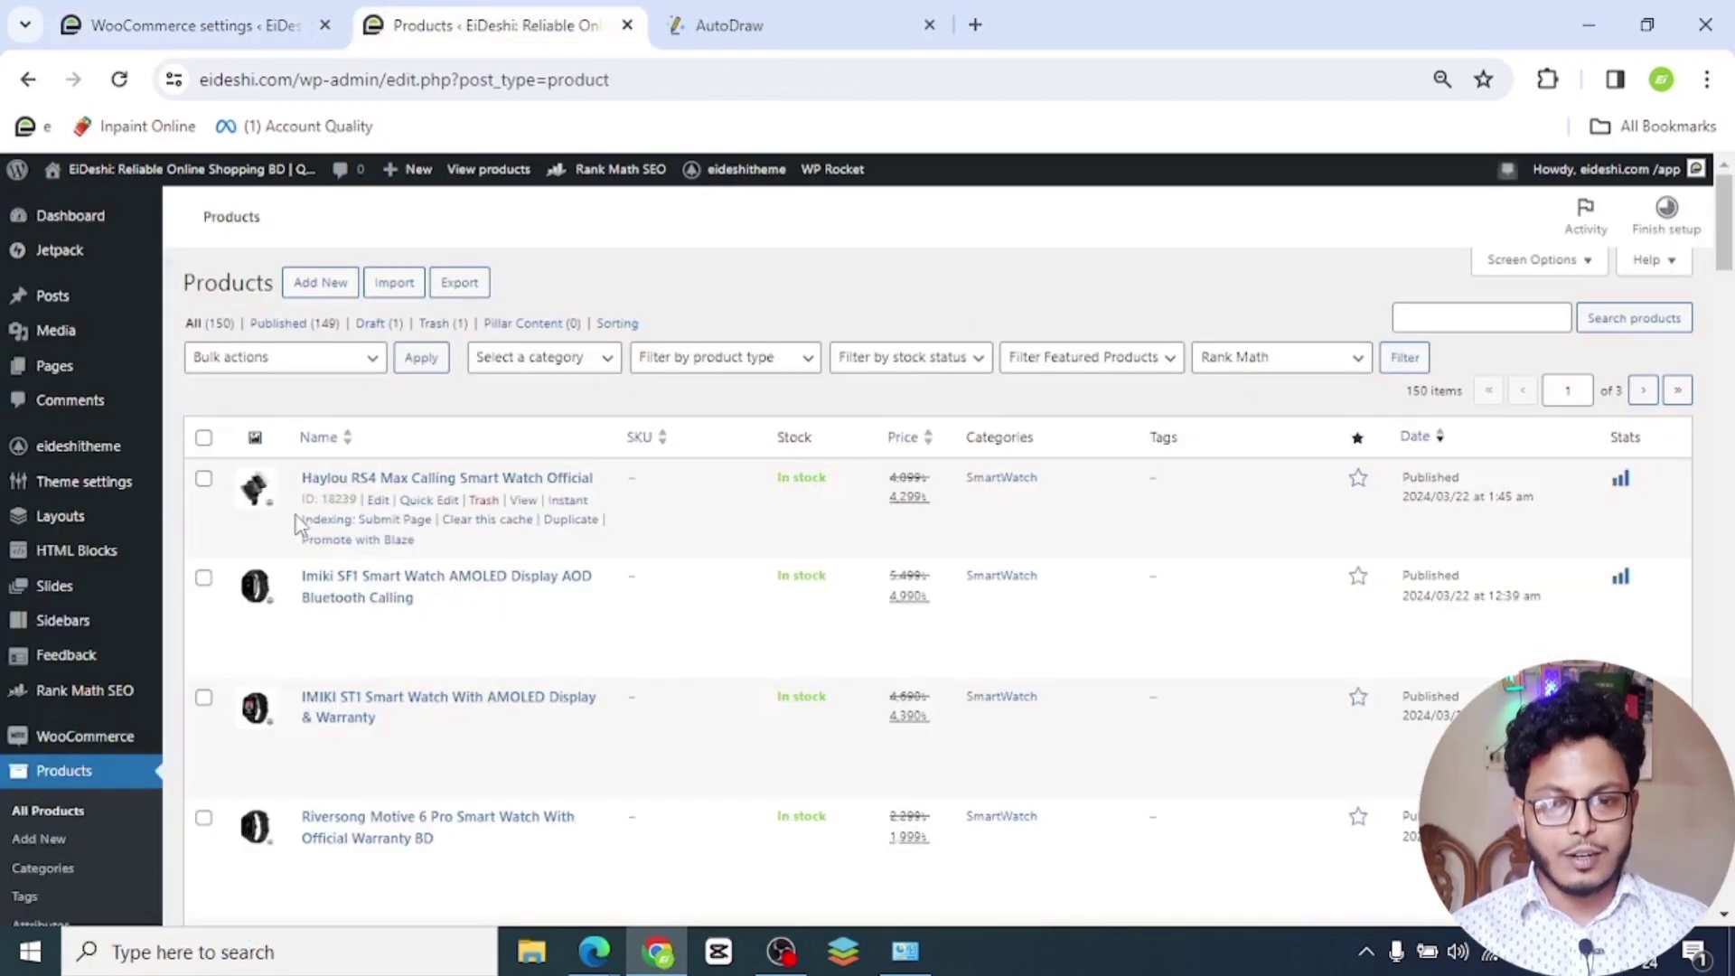
{"action": "left_click", "coordinate": [380, 500]}
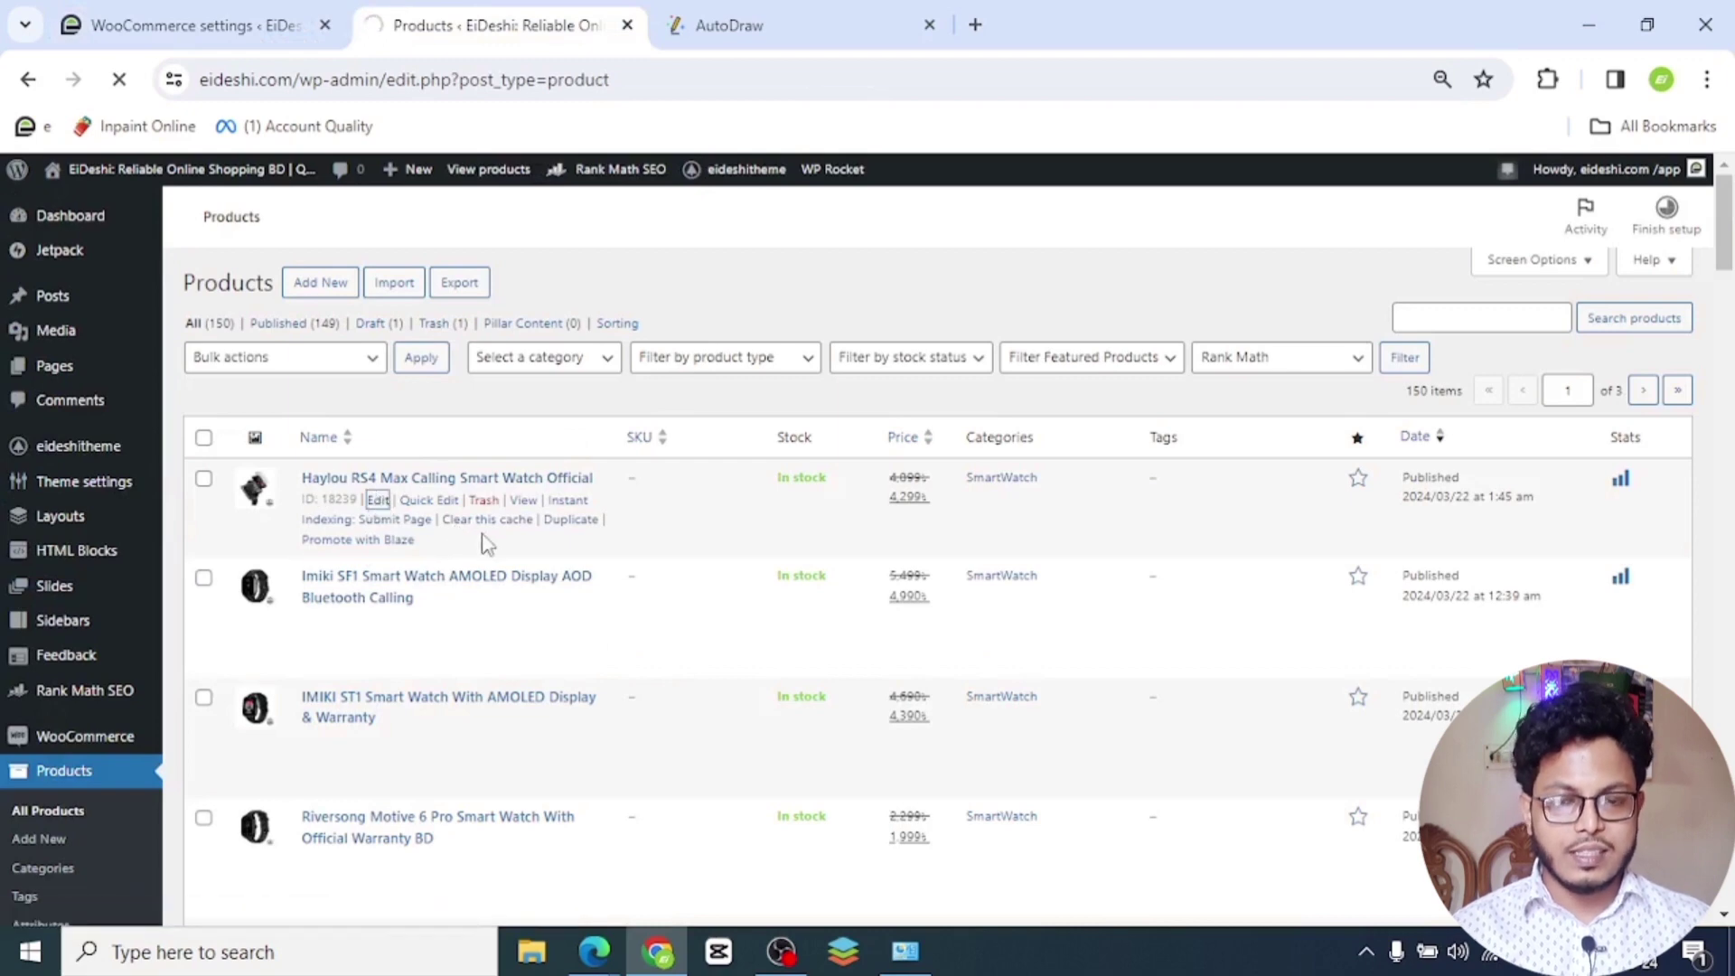
{"action": "scroll", "coordinate": [470, 637], "scroll_direction": "down", "scroll_amount": 10}
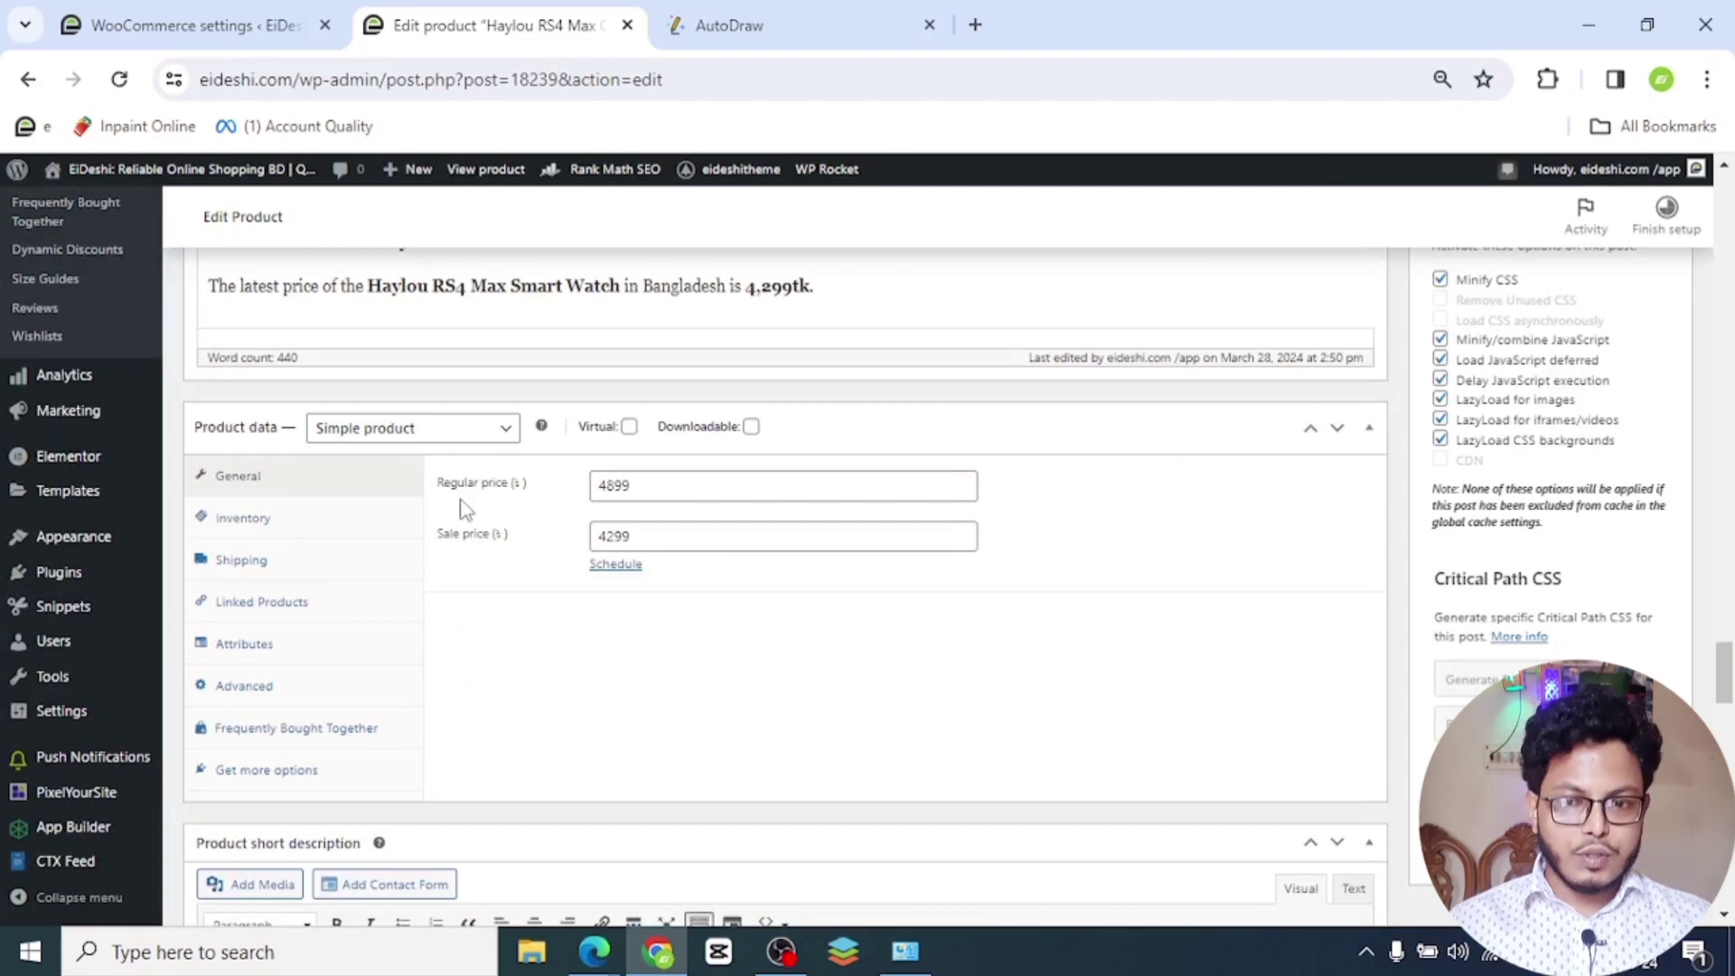
{"action": "left_click", "coordinate": [253, 570]}
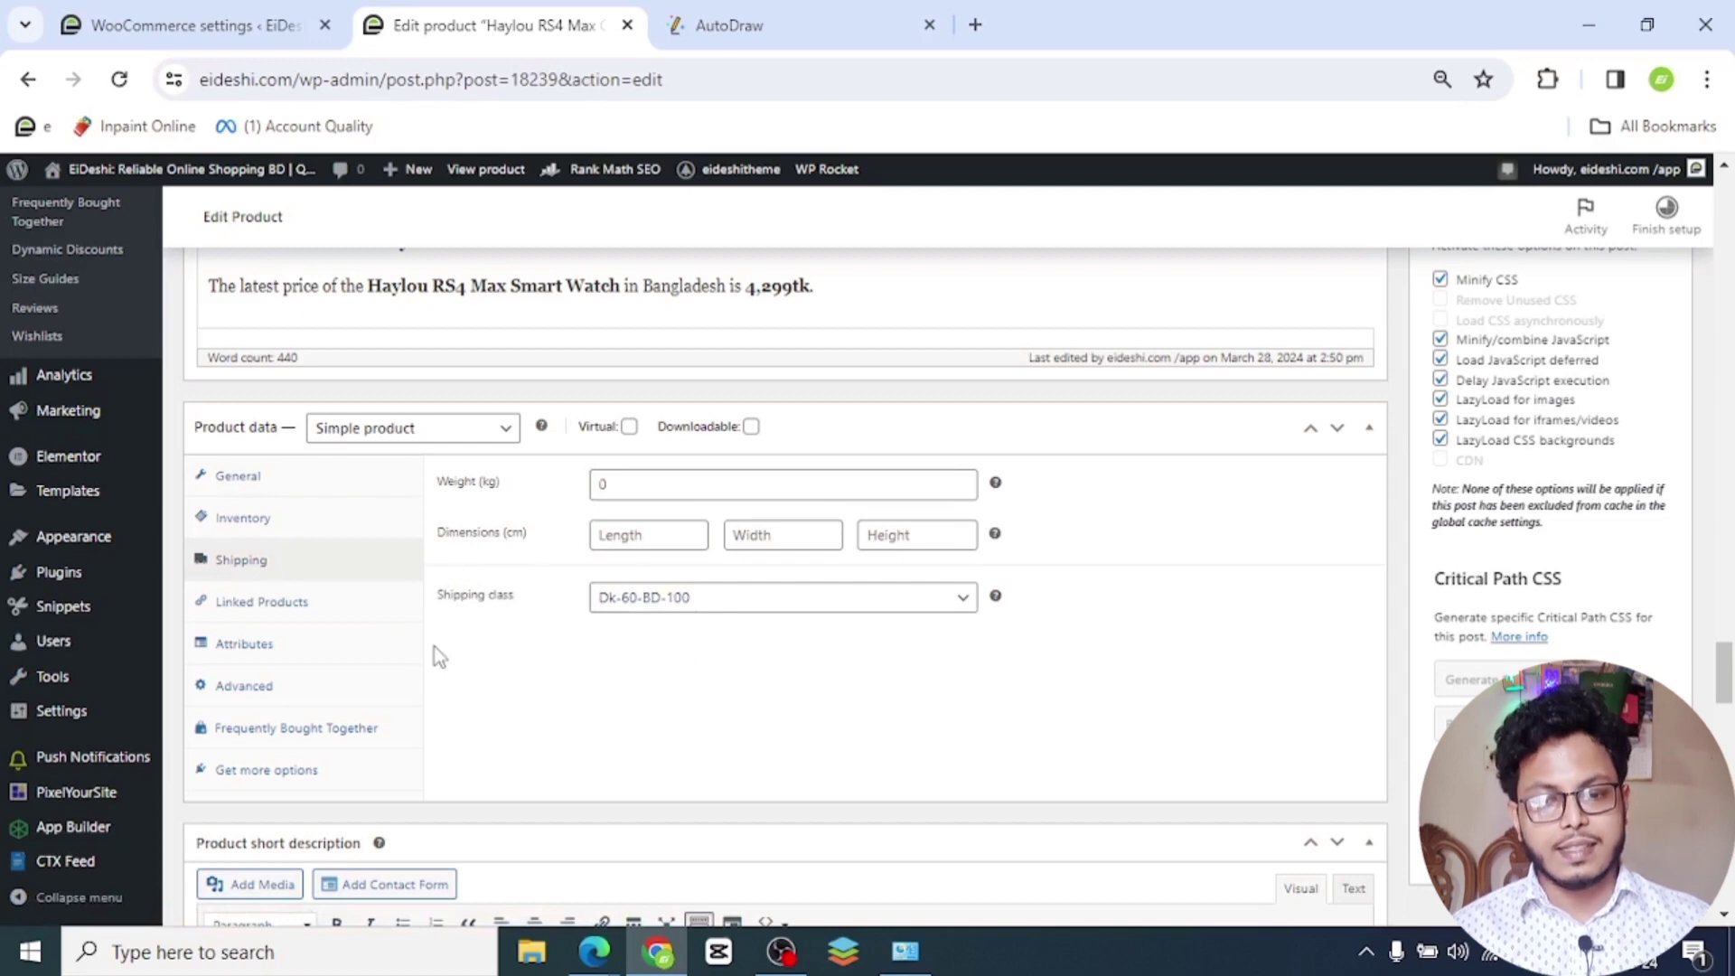
- Compare the shipping classes list with the shipping class options offered for the Haylou RS4 Max product
{"action": "left_click", "coordinate": [194, 25]}
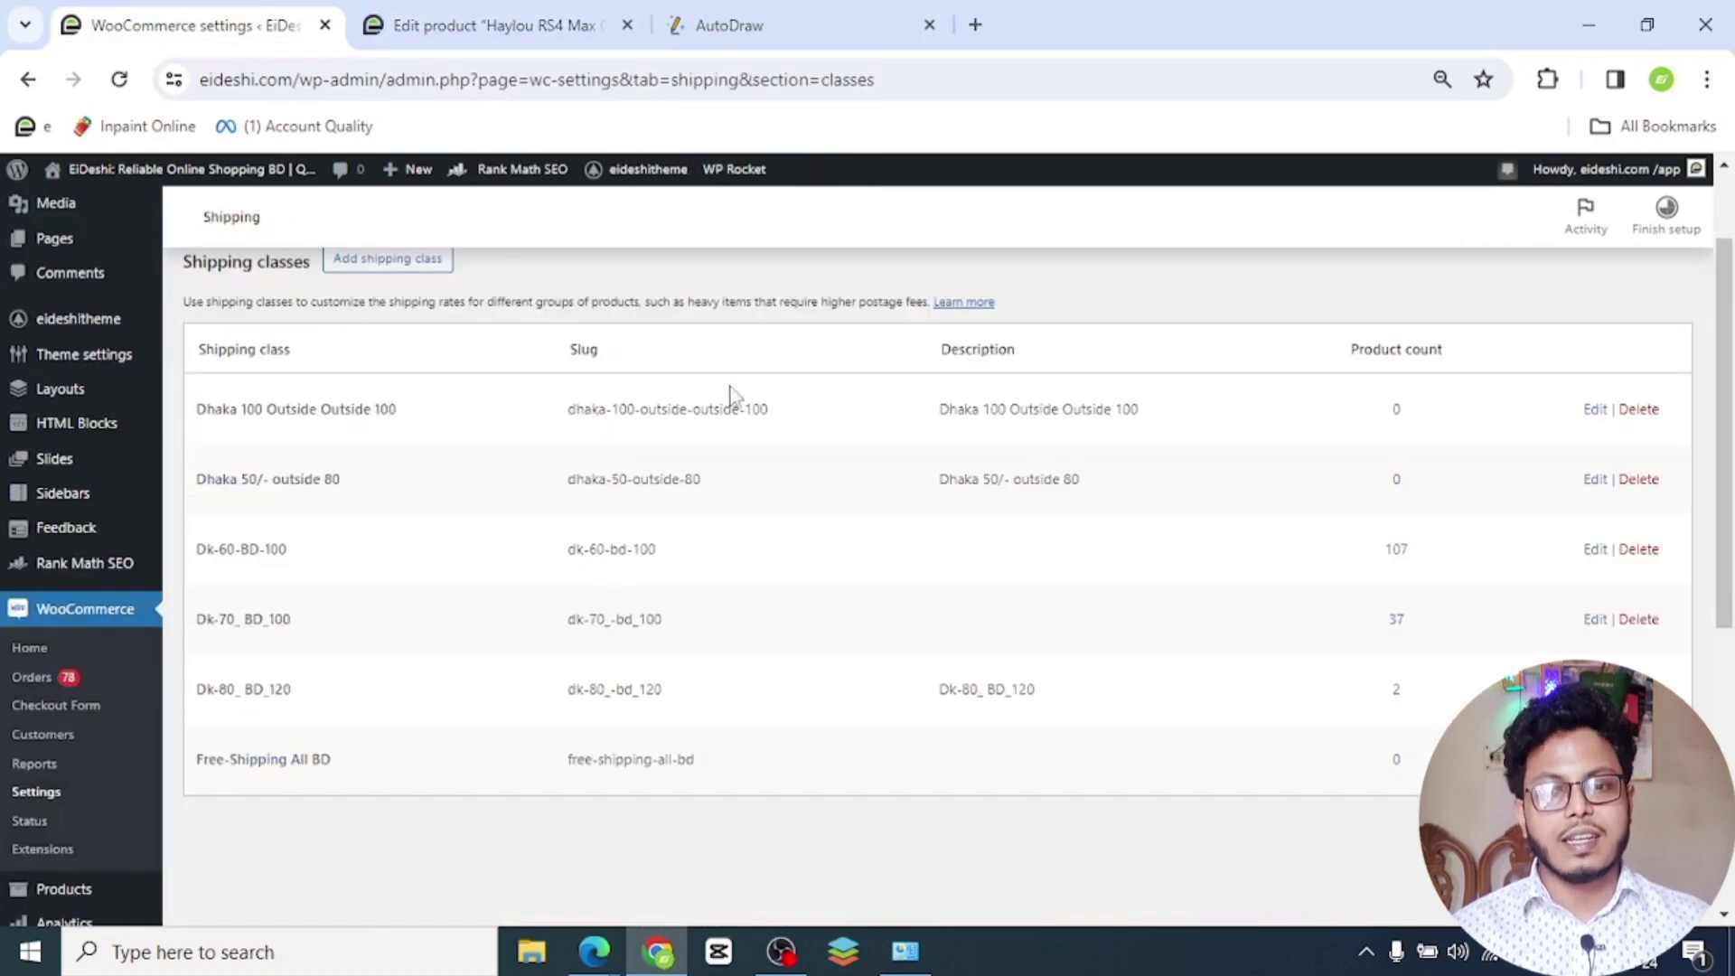
{"action": "key", "text": "ctrl+Tab"}
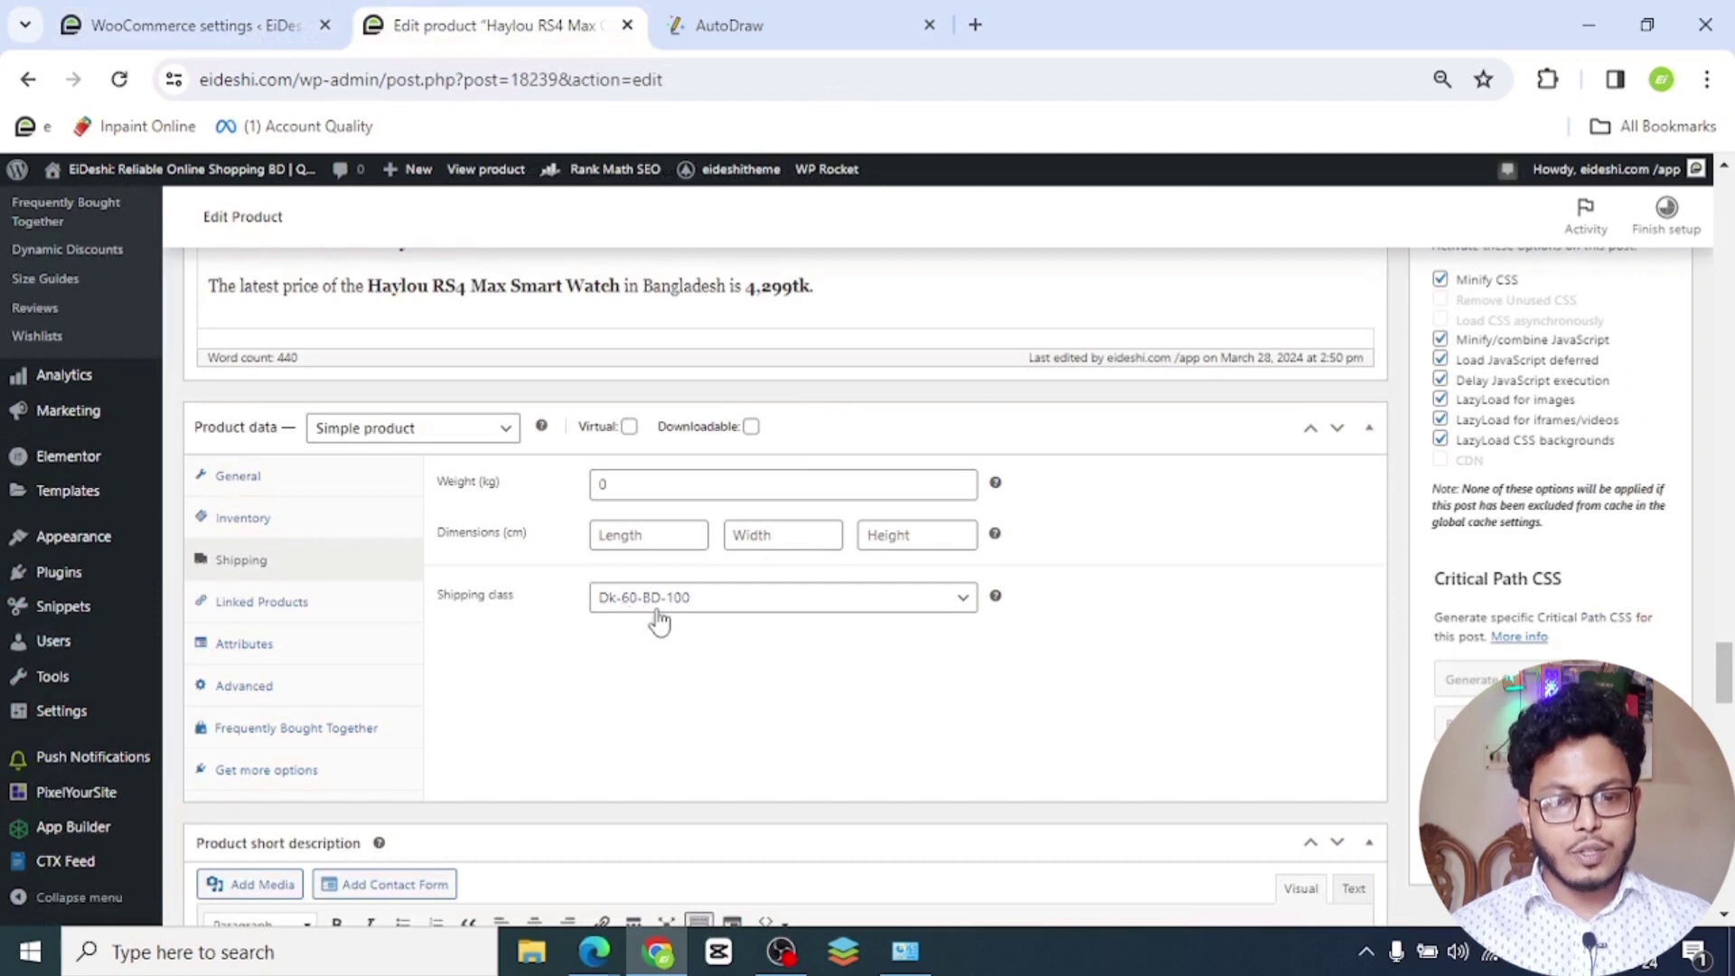
{"action": "left_click", "coordinate": [730, 601]}
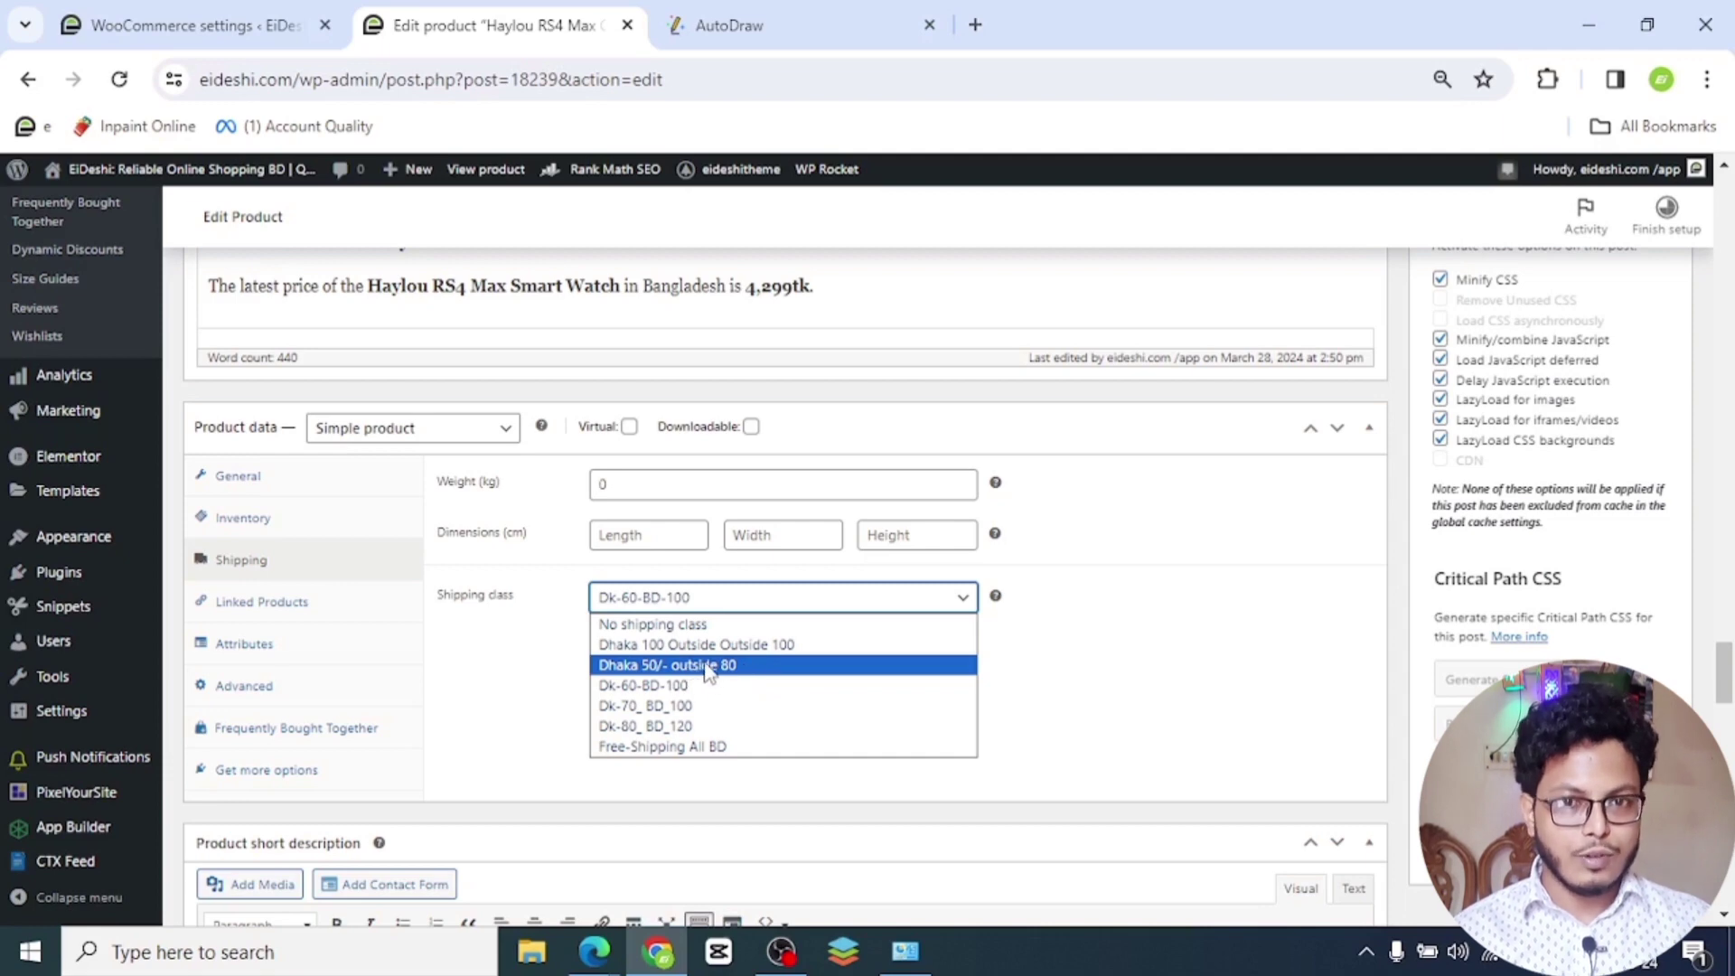
- Return to the WooCommerce shipping settings and open the inside dhaka 2 zone for editing
{"action": "left_click", "coordinate": [241, 9]}
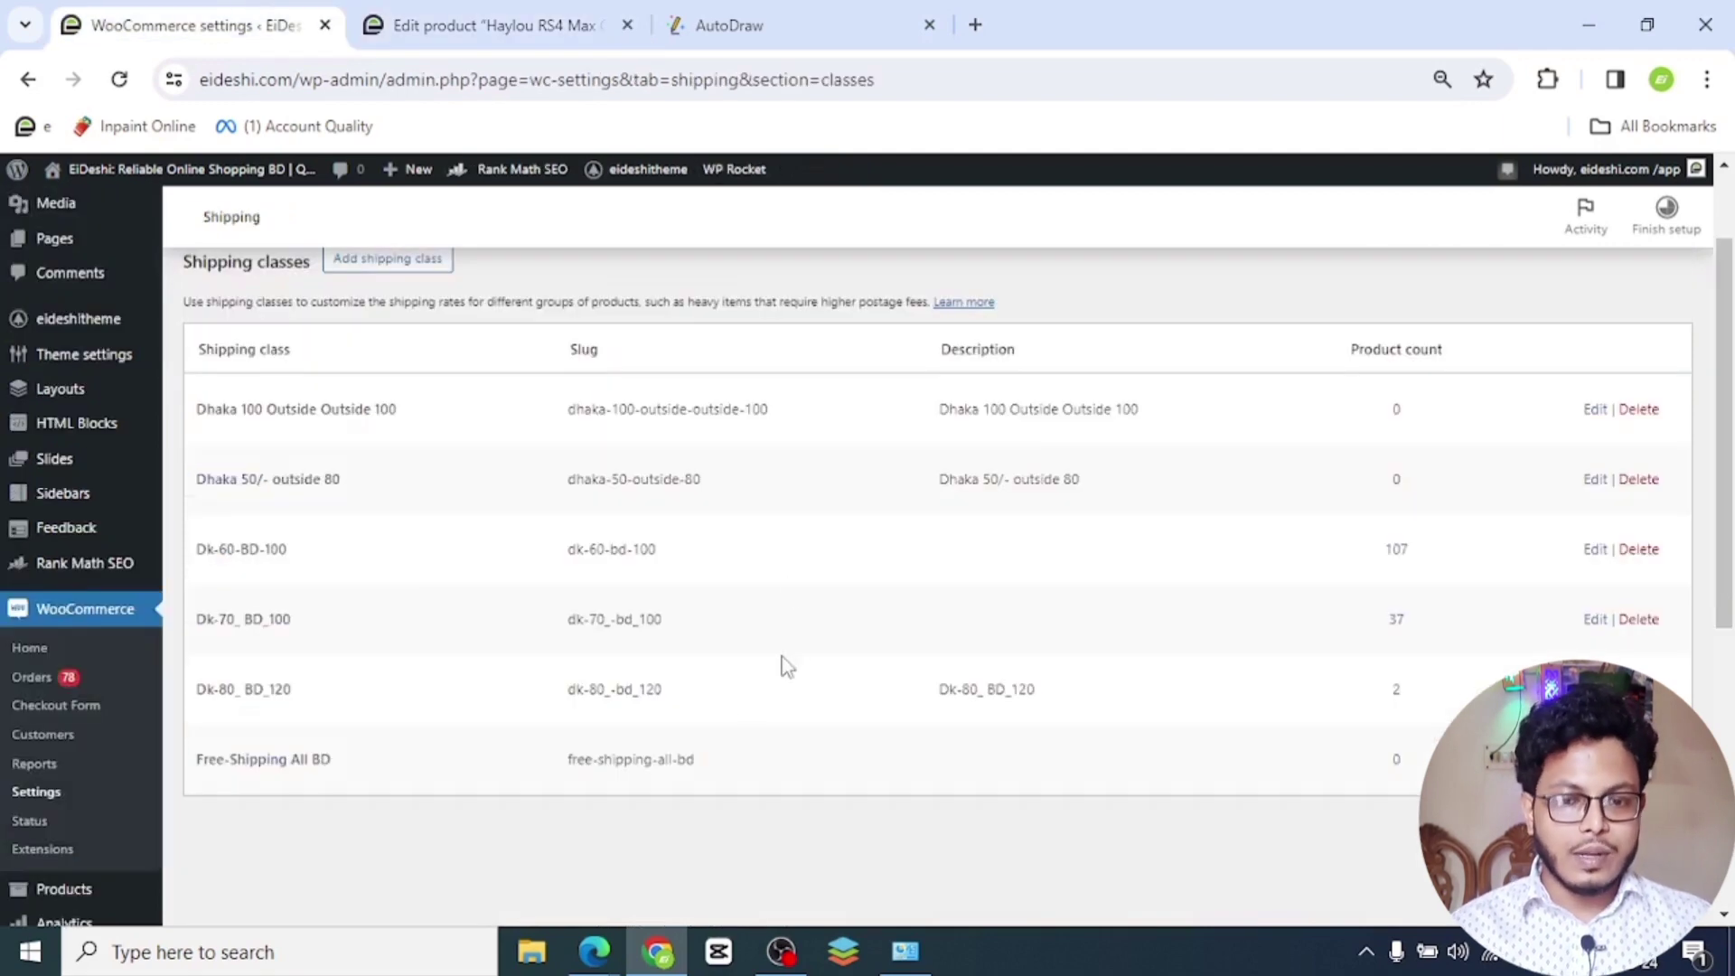
{"action": "scroll", "coordinate": [572, 673], "scroll_direction": "up", "scroll_amount": 3}
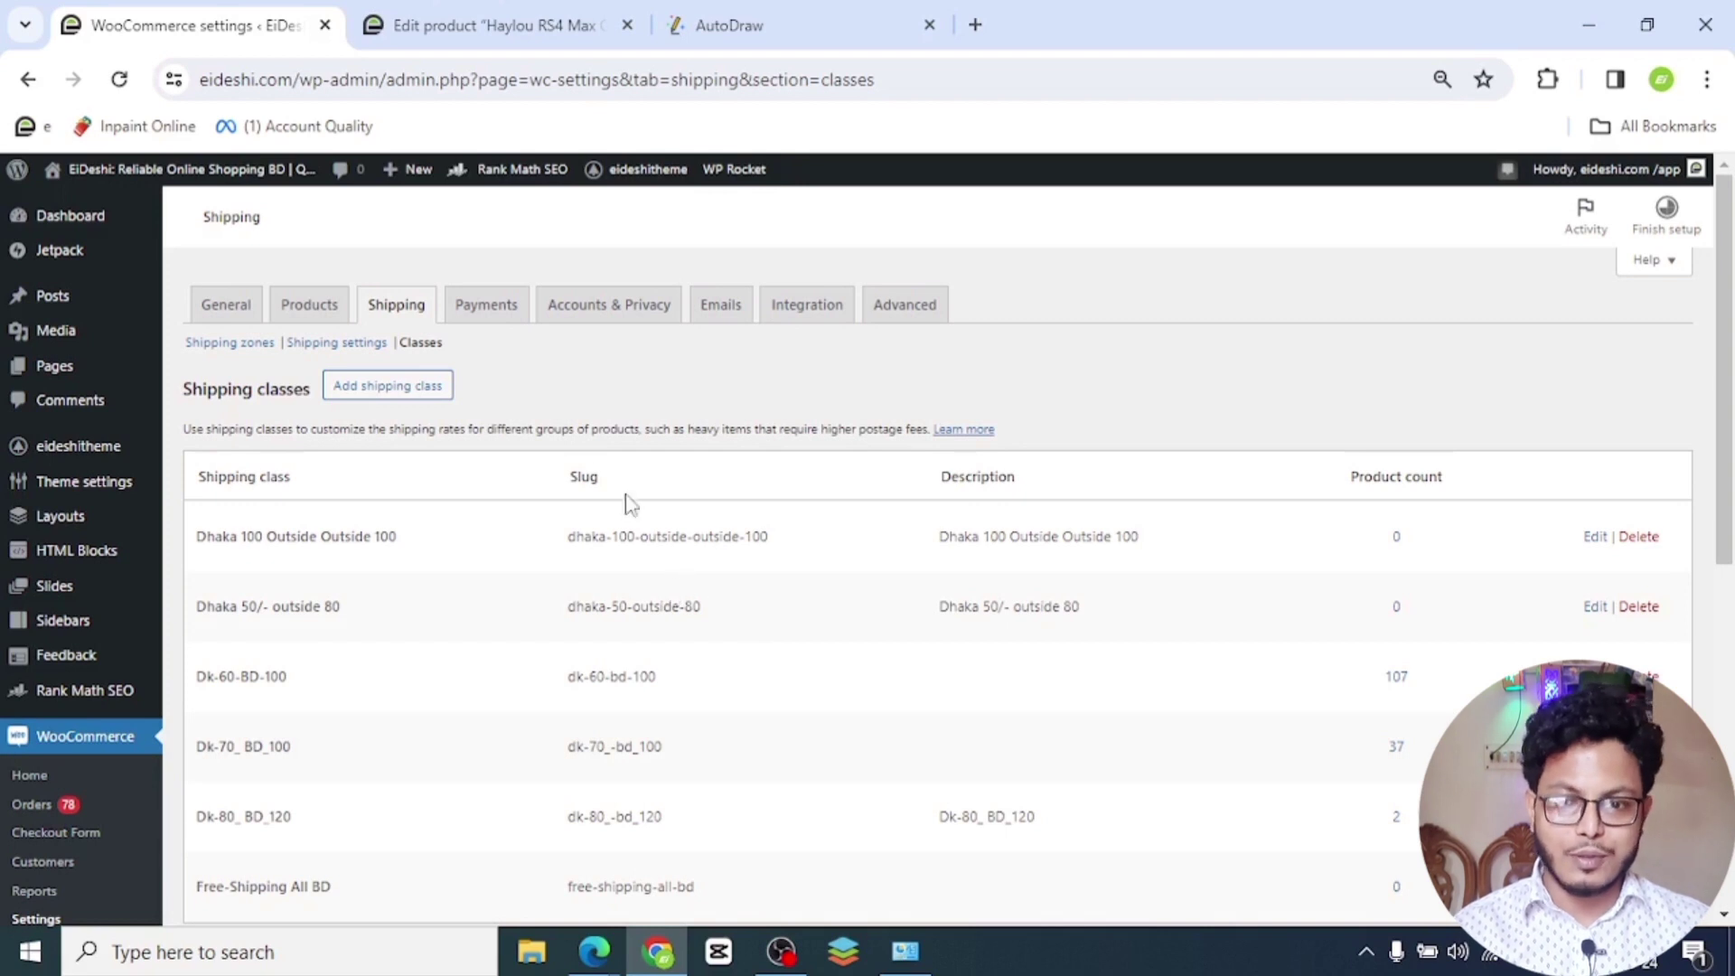
{"action": "left_click", "coordinate": [231, 343]}
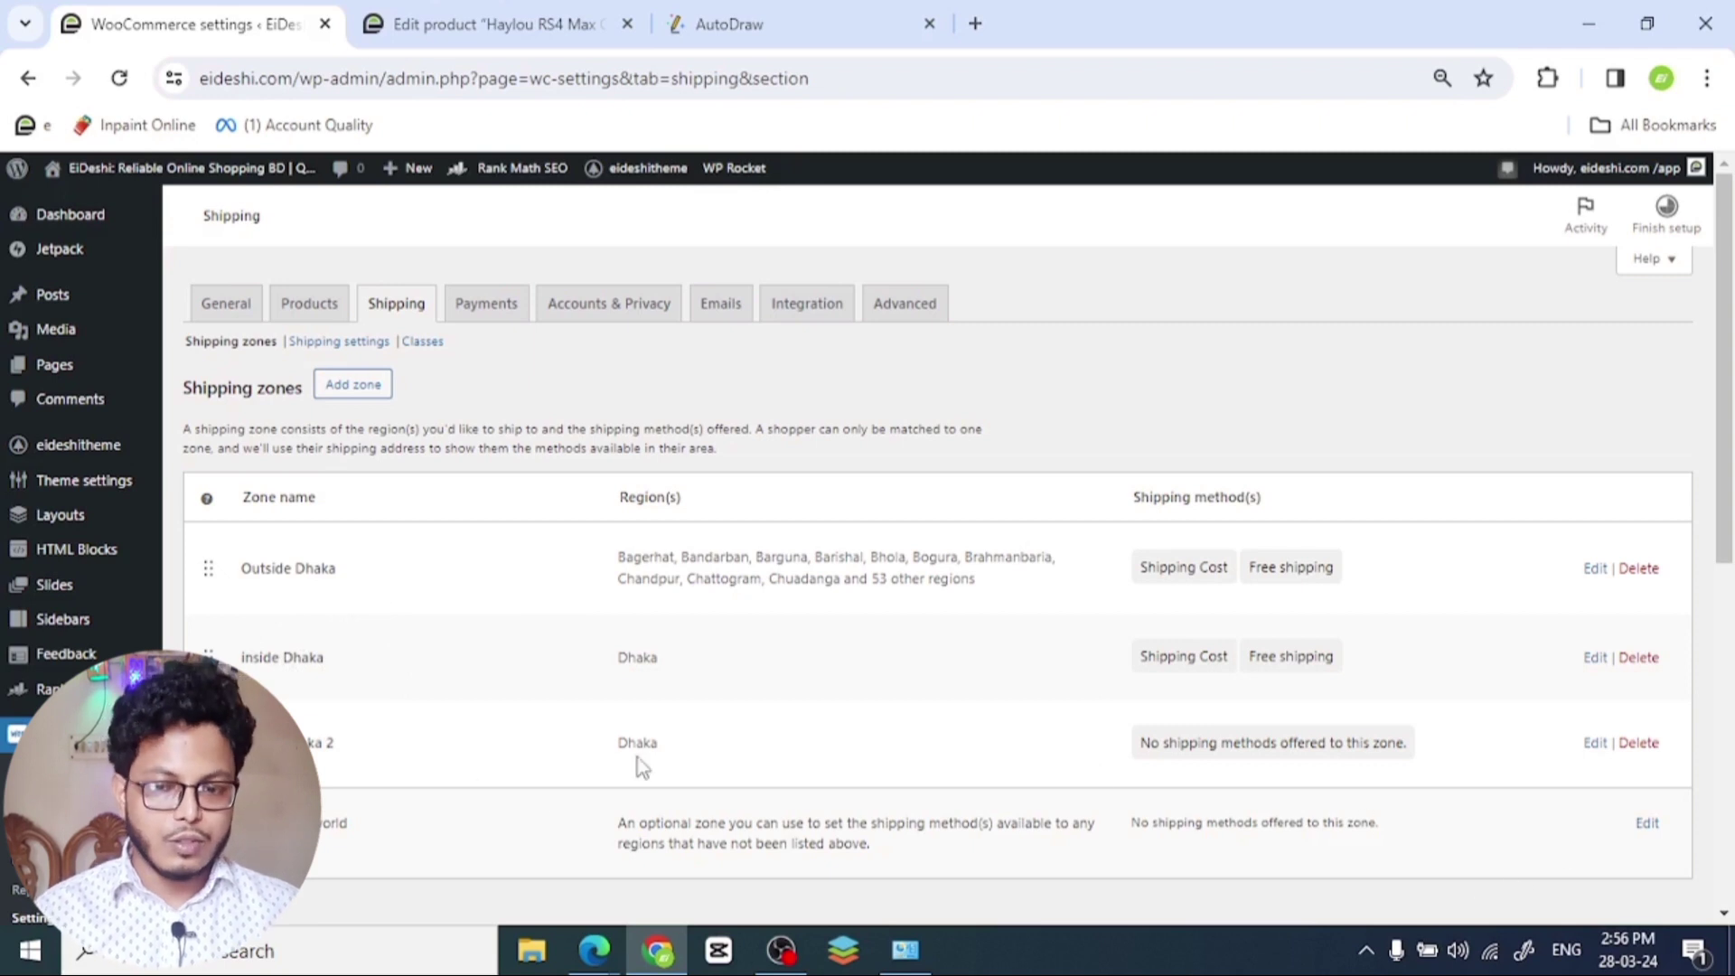
{"action": "left_click", "coordinate": [1595, 744]}
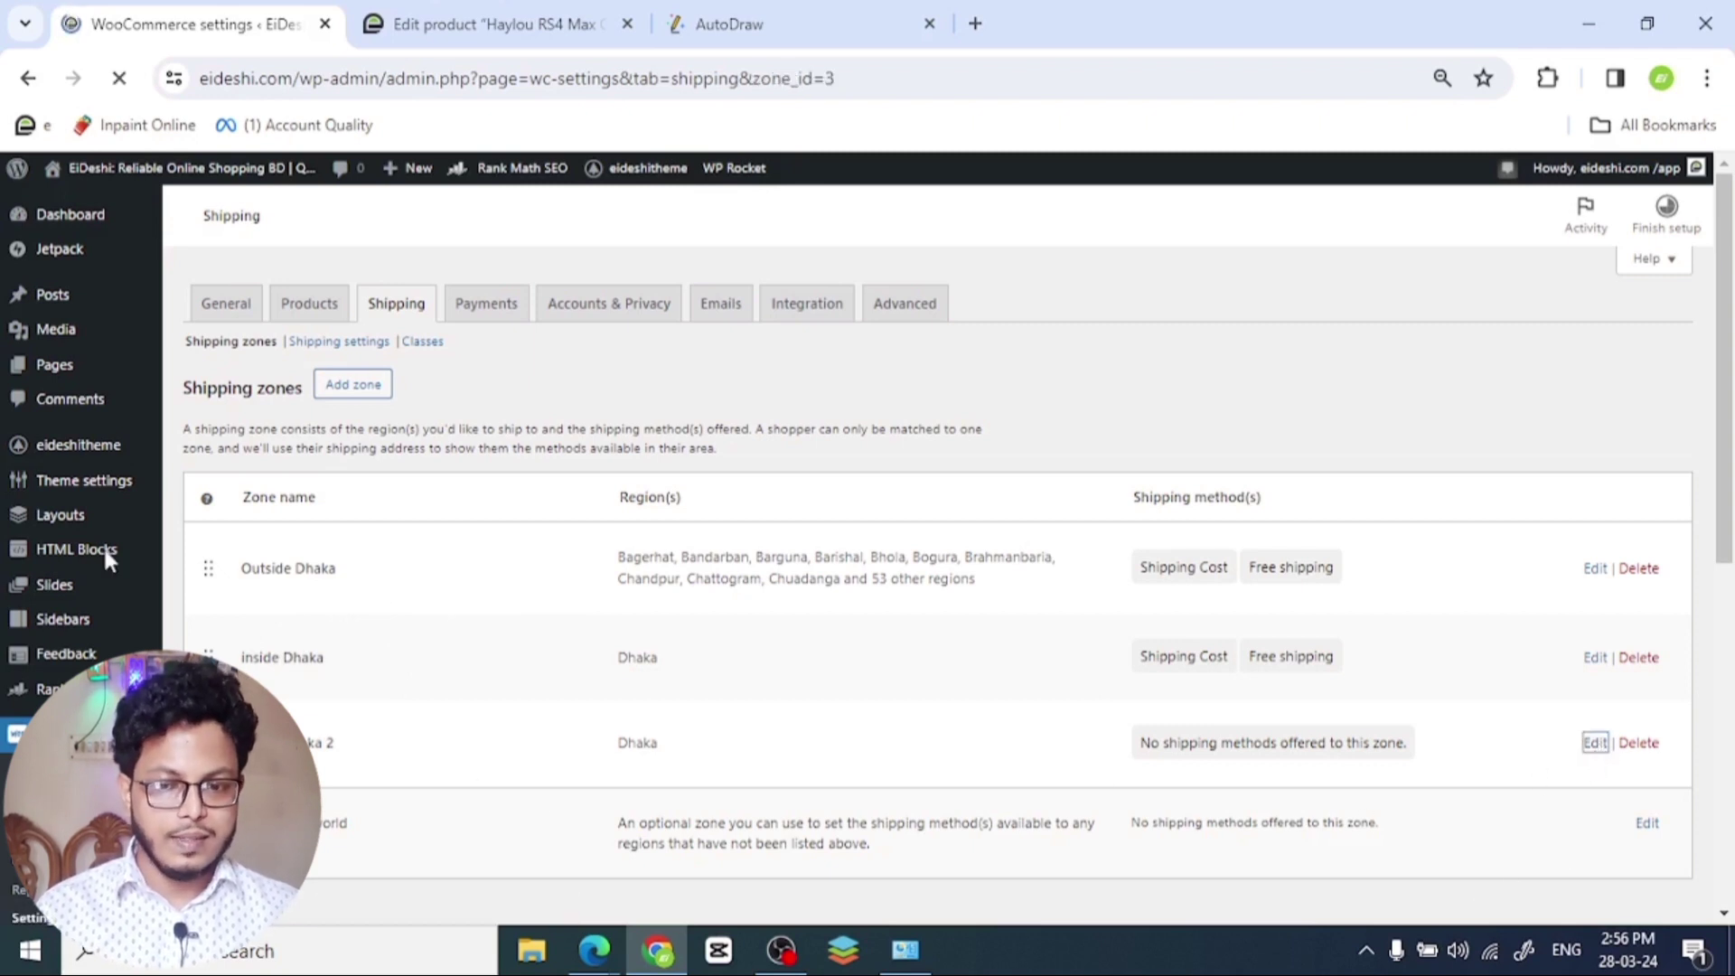
{"action": "scroll", "coordinate": [495, 648], "scroll_direction": "down", "scroll_amount": 1}
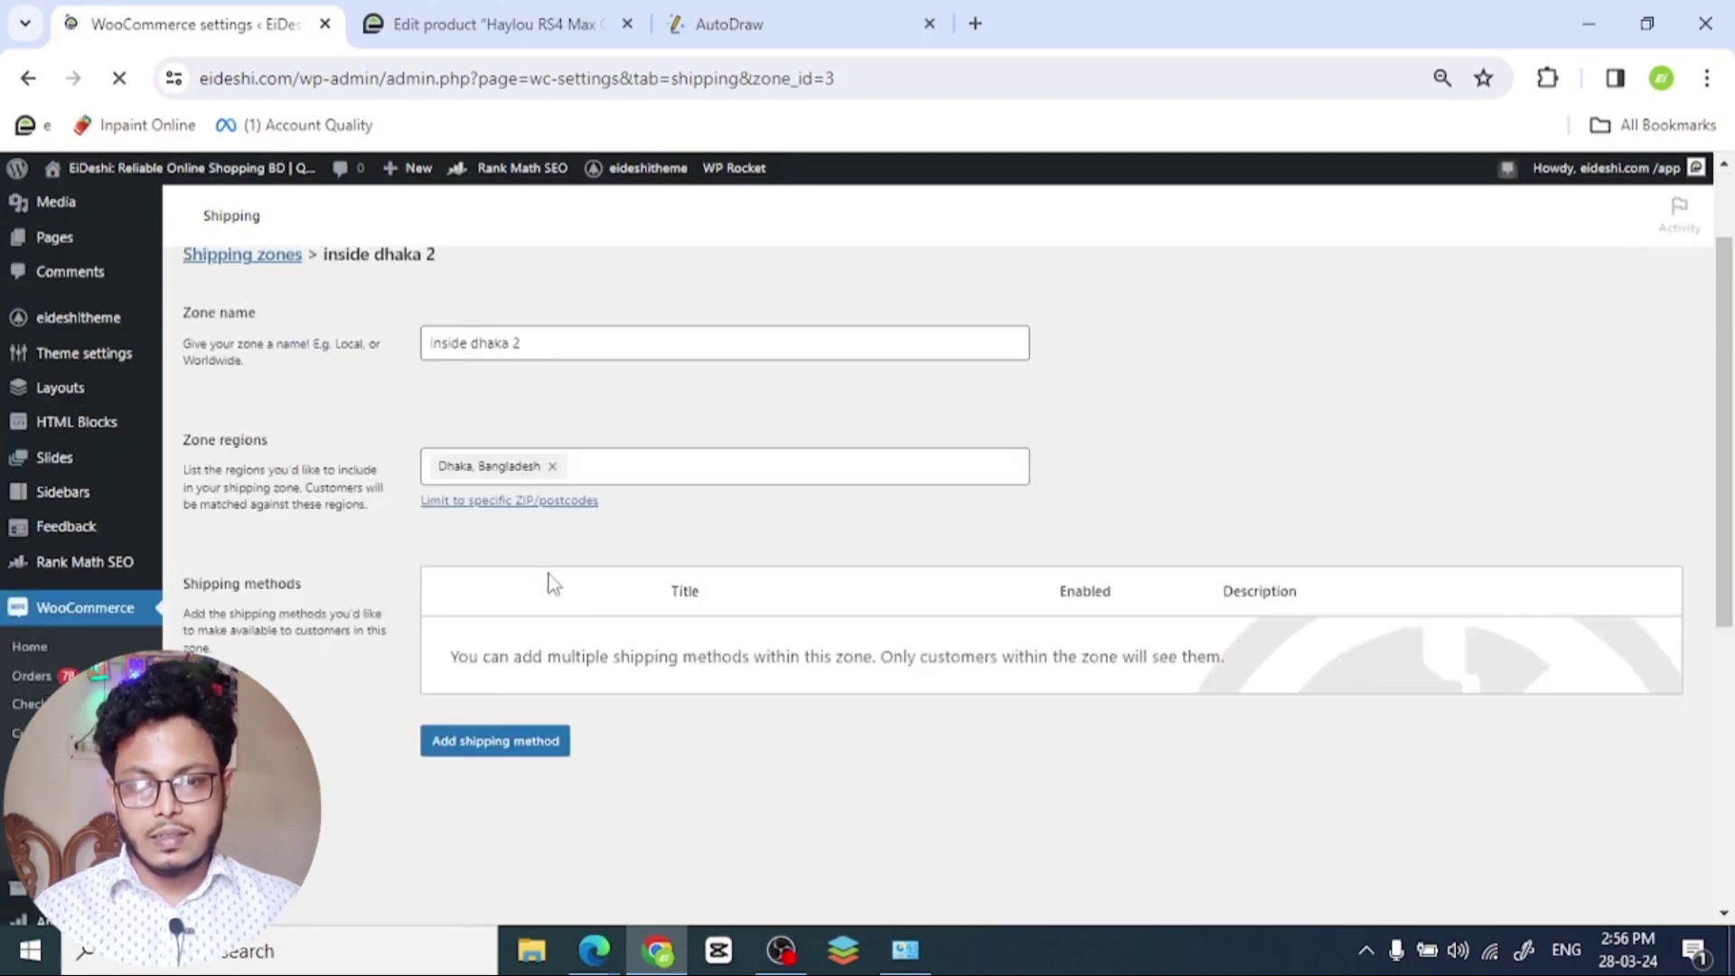
- Start adding a flat rate shipping method to the inside dhaka 2 zone and proceed to its setup
{"action": "scroll", "coordinate": [651, 697], "scroll_direction": "down", "scroll_amount": 1}
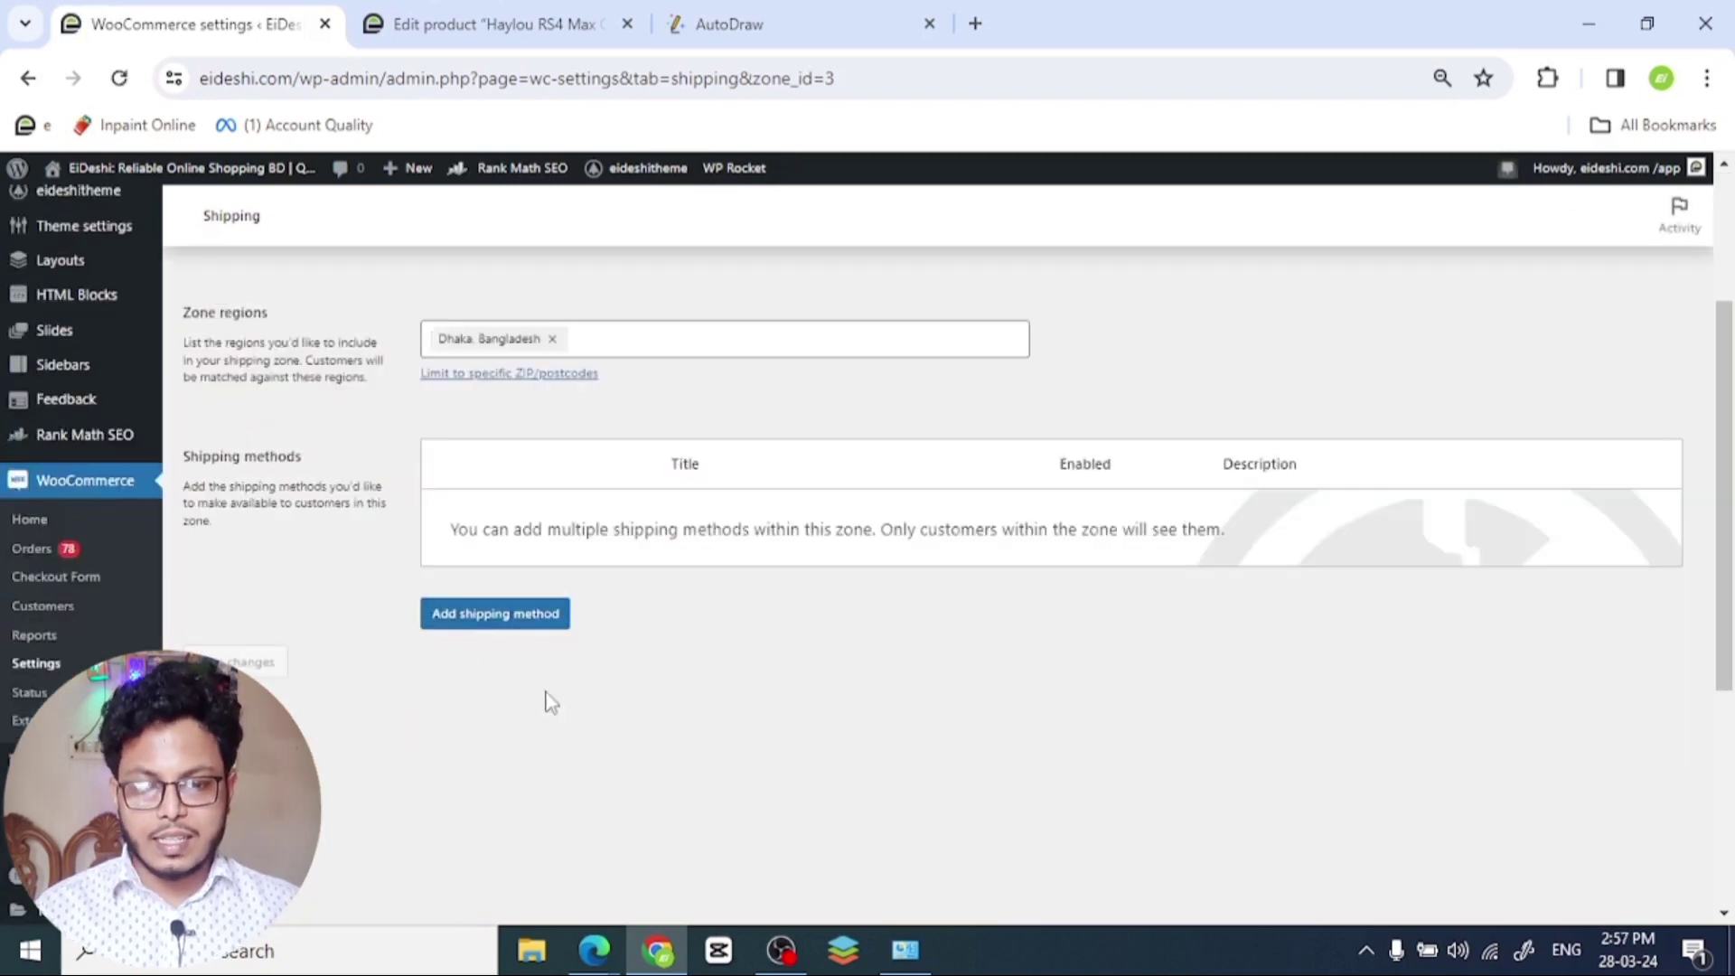
{"action": "left_click", "coordinate": [530, 622]}
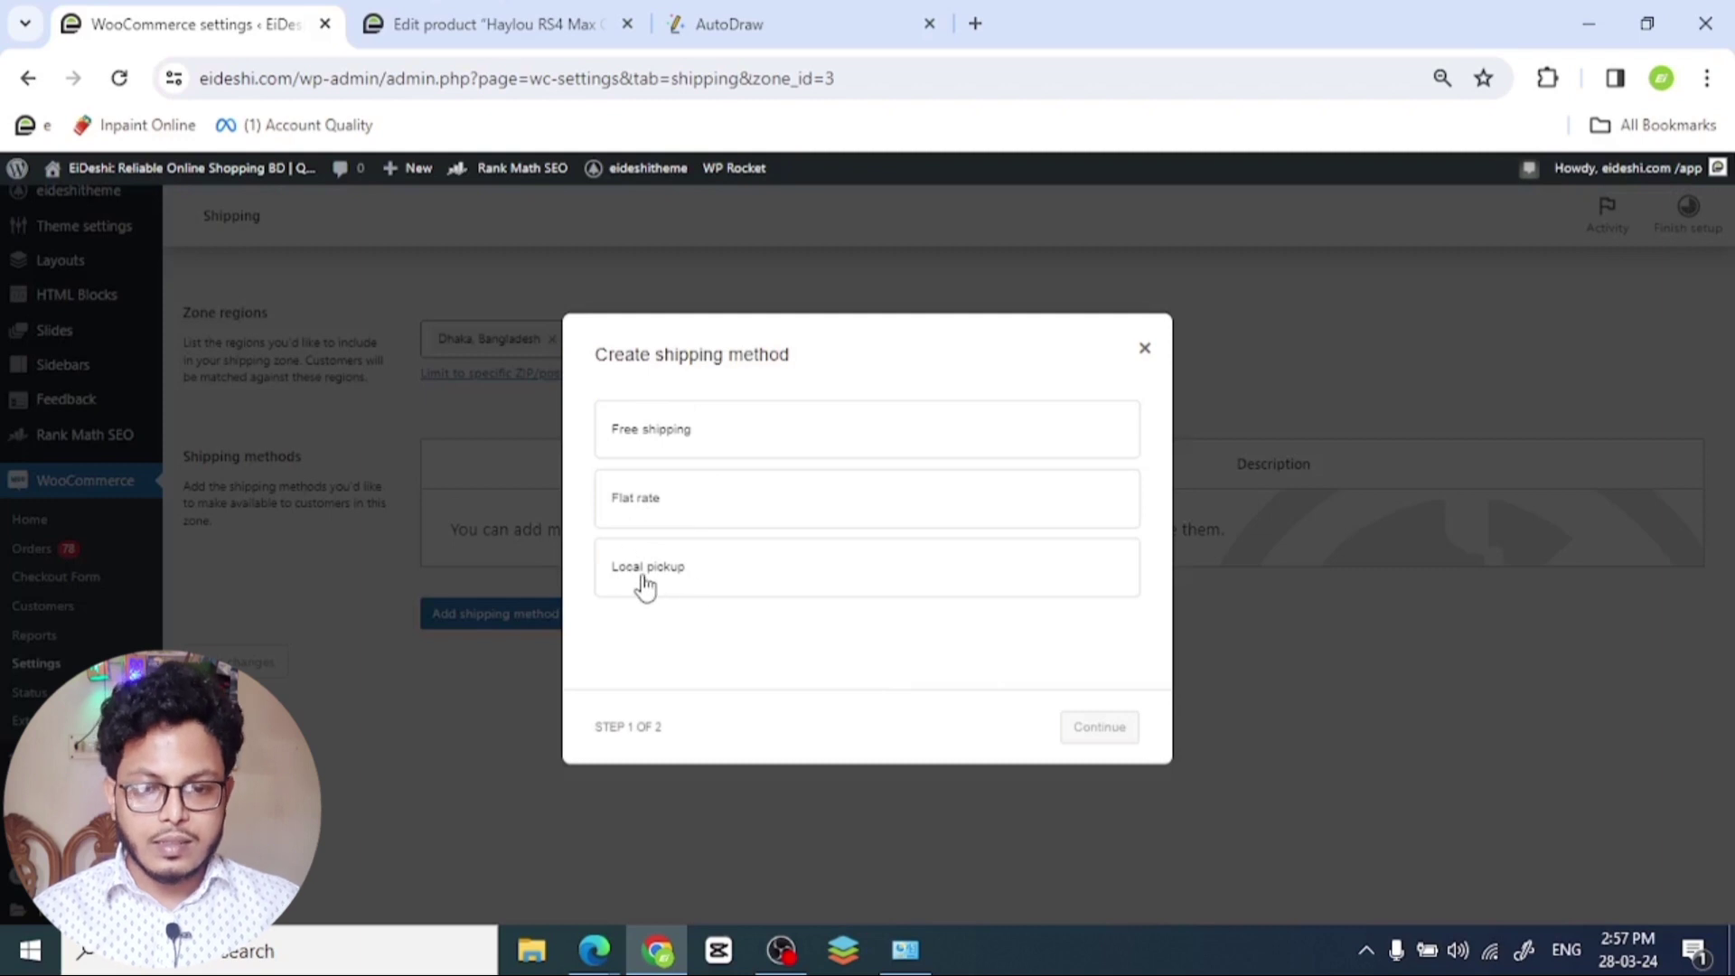
{"action": "left_click", "coordinate": [684, 509]}
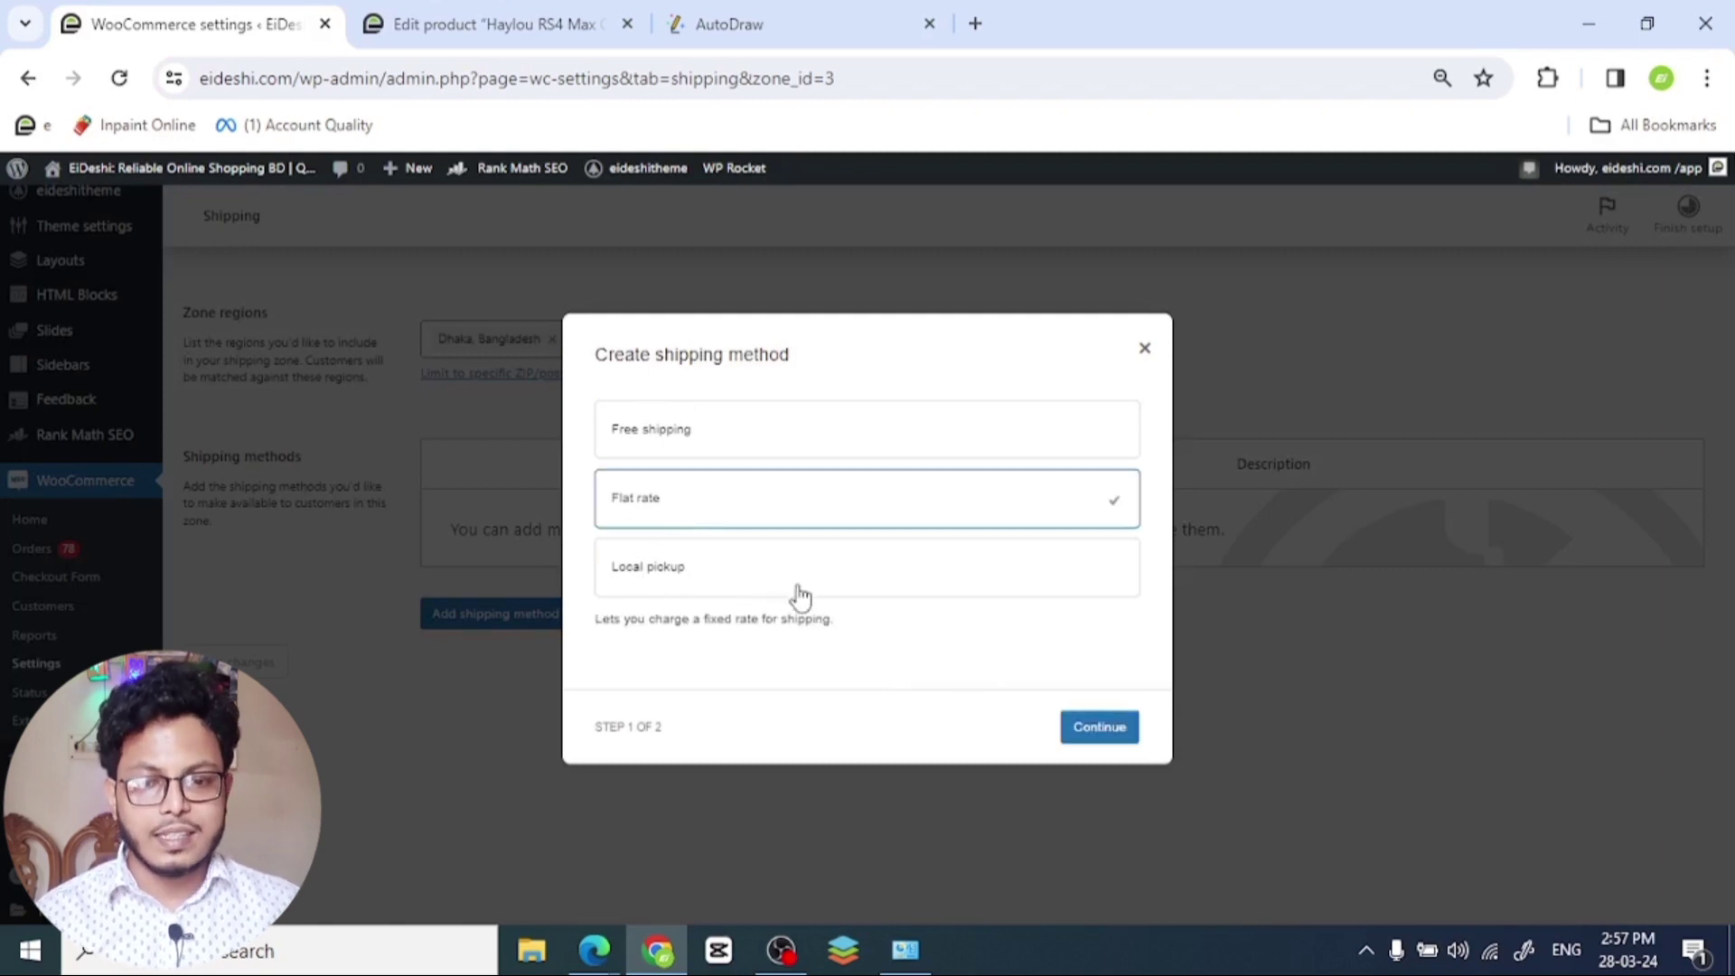
{"action": "left_click", "coordinate": [1103, 742]}
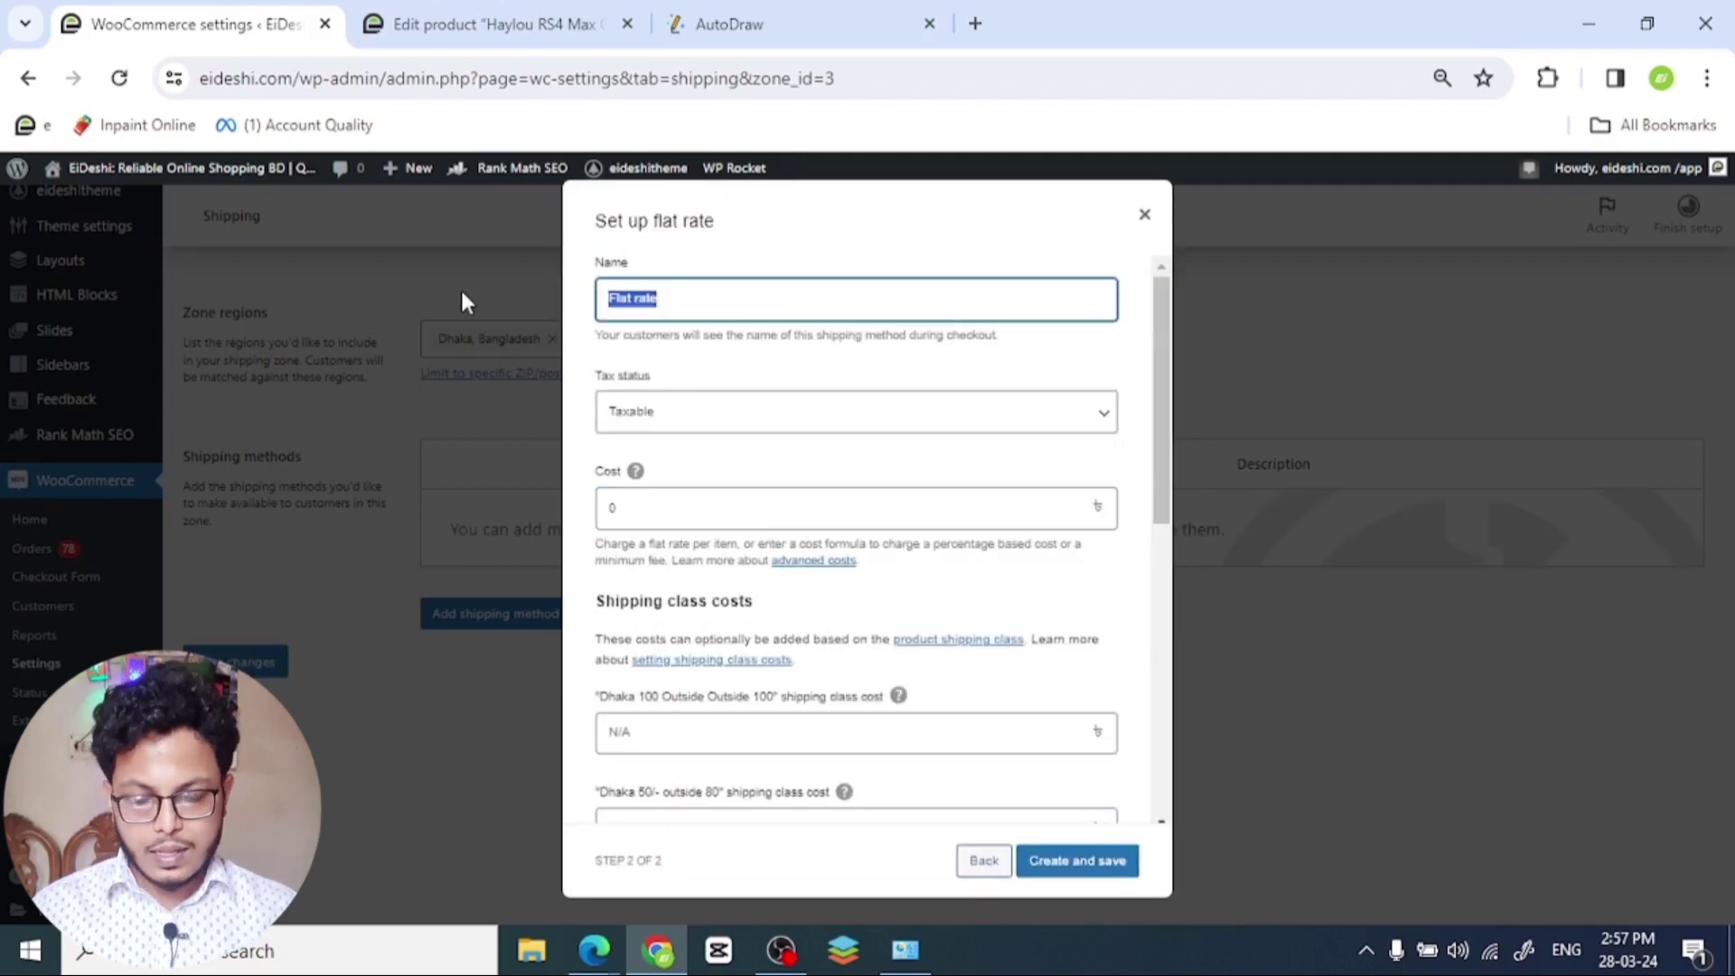
- Name the flat rate method Dhaka Shipping Cost and set its tax status to None
{"action": "type", "text": "Dhaka"}
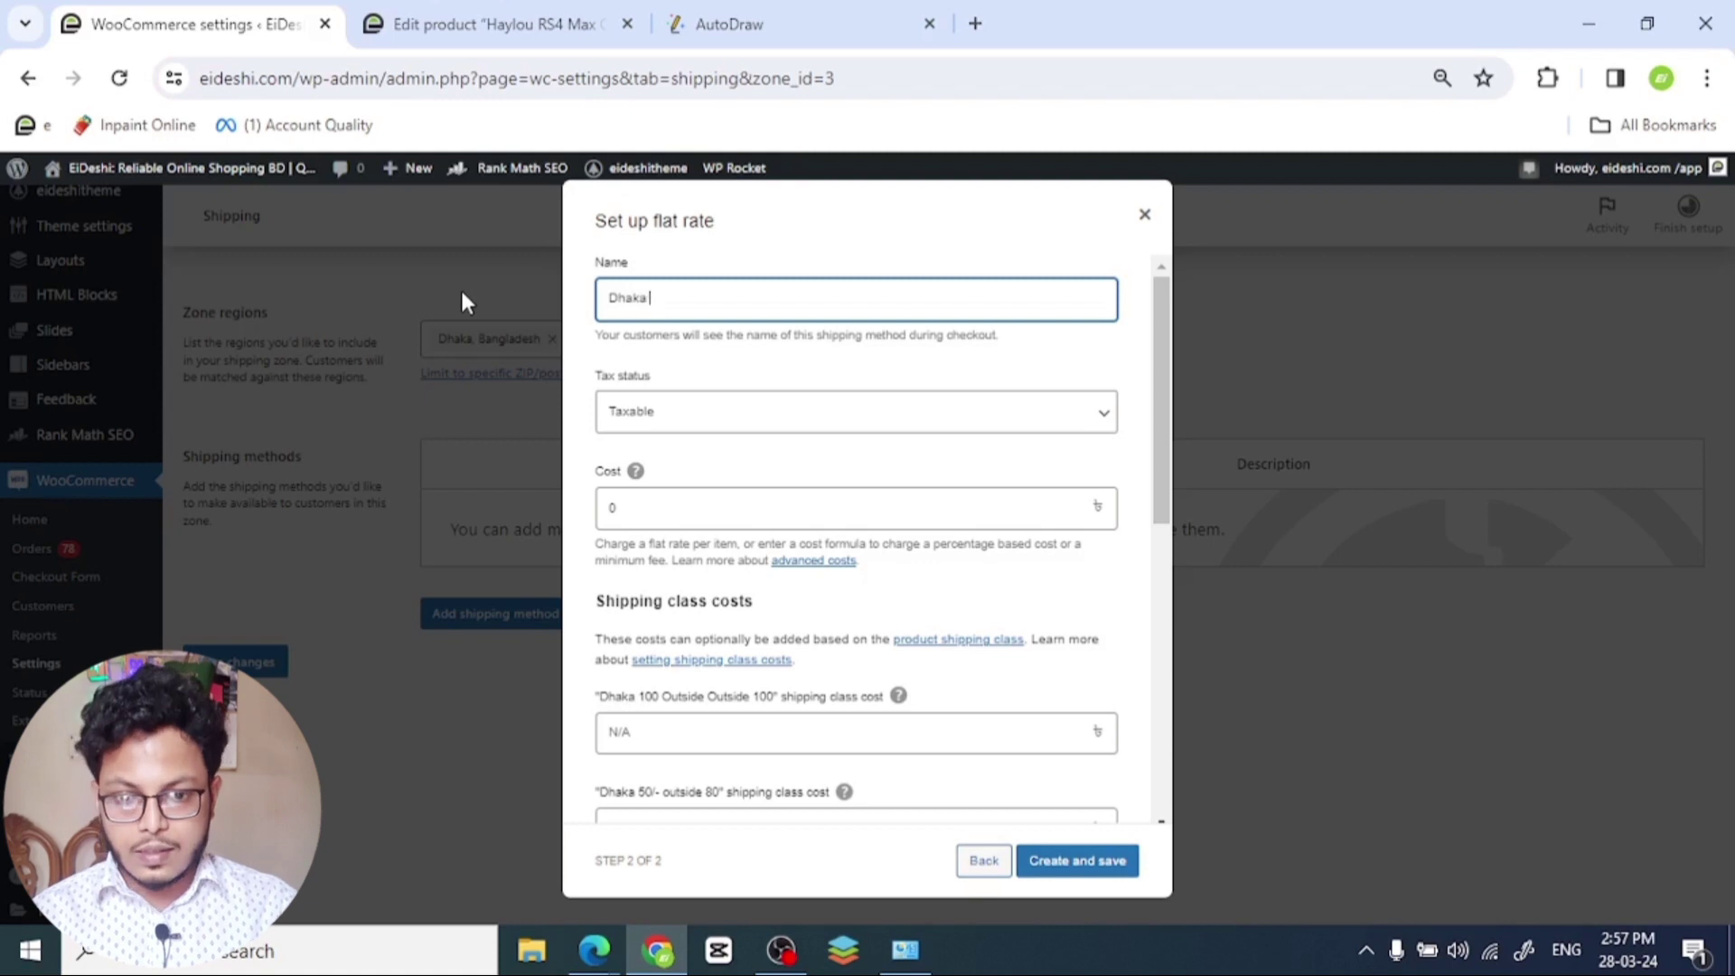
{"action": "type", "text": " Shipp"}
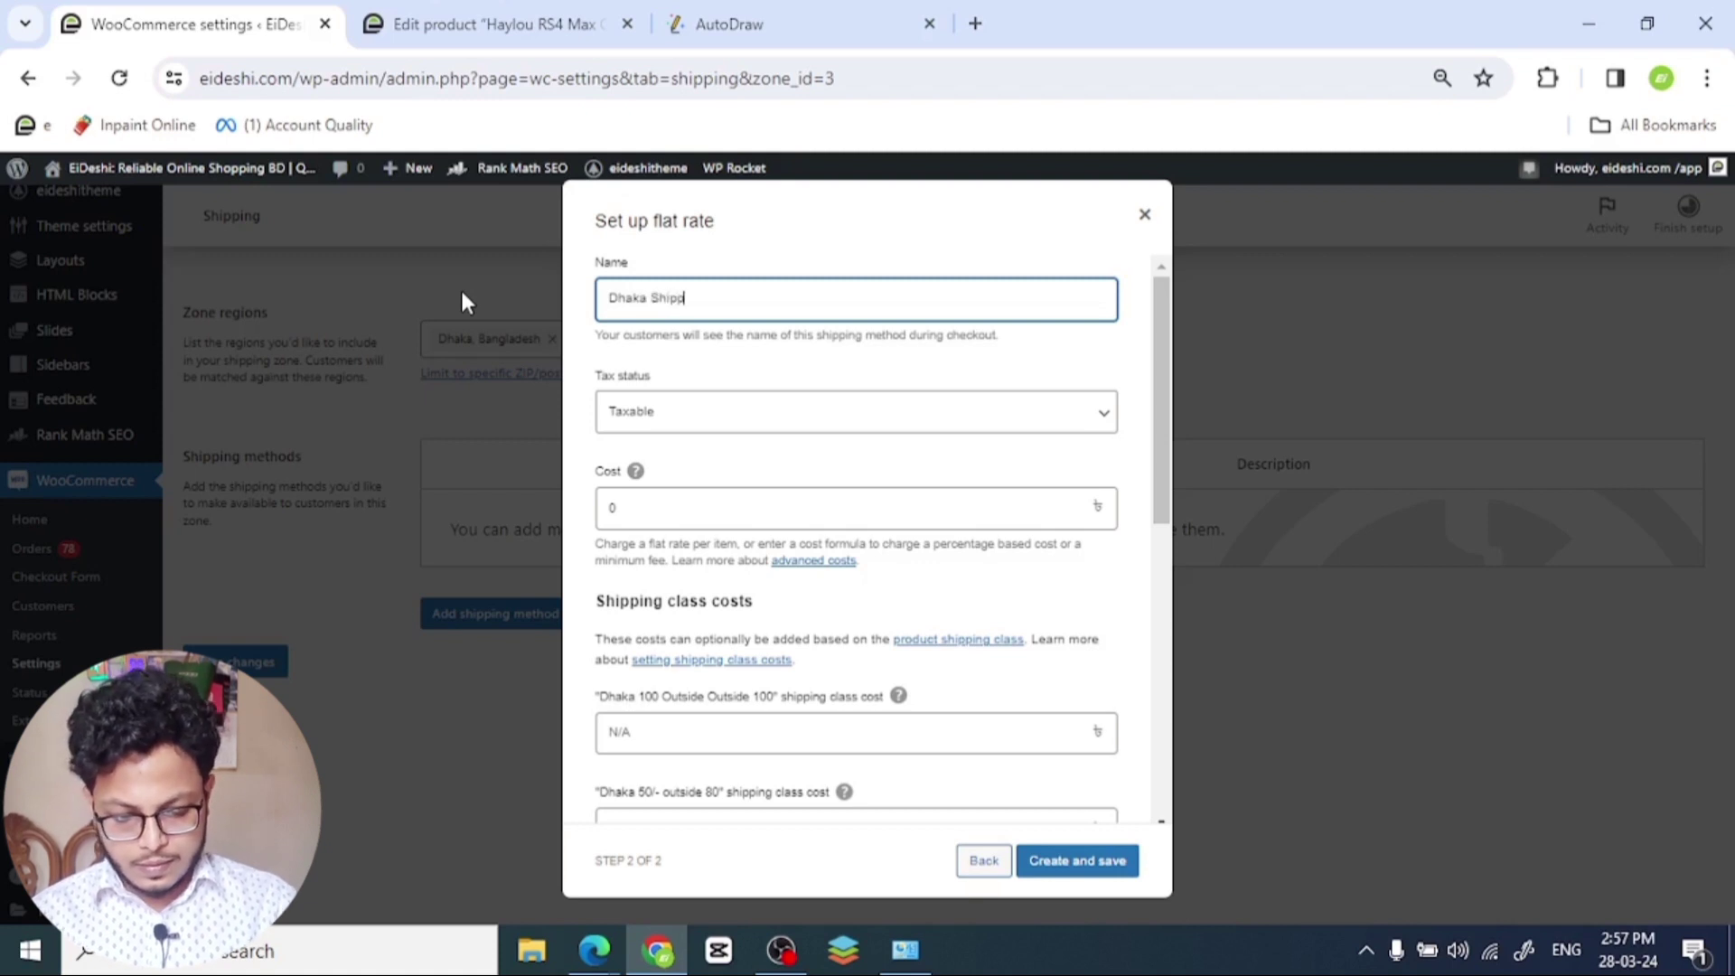
{"action": "type", "text": "ing Cost"}
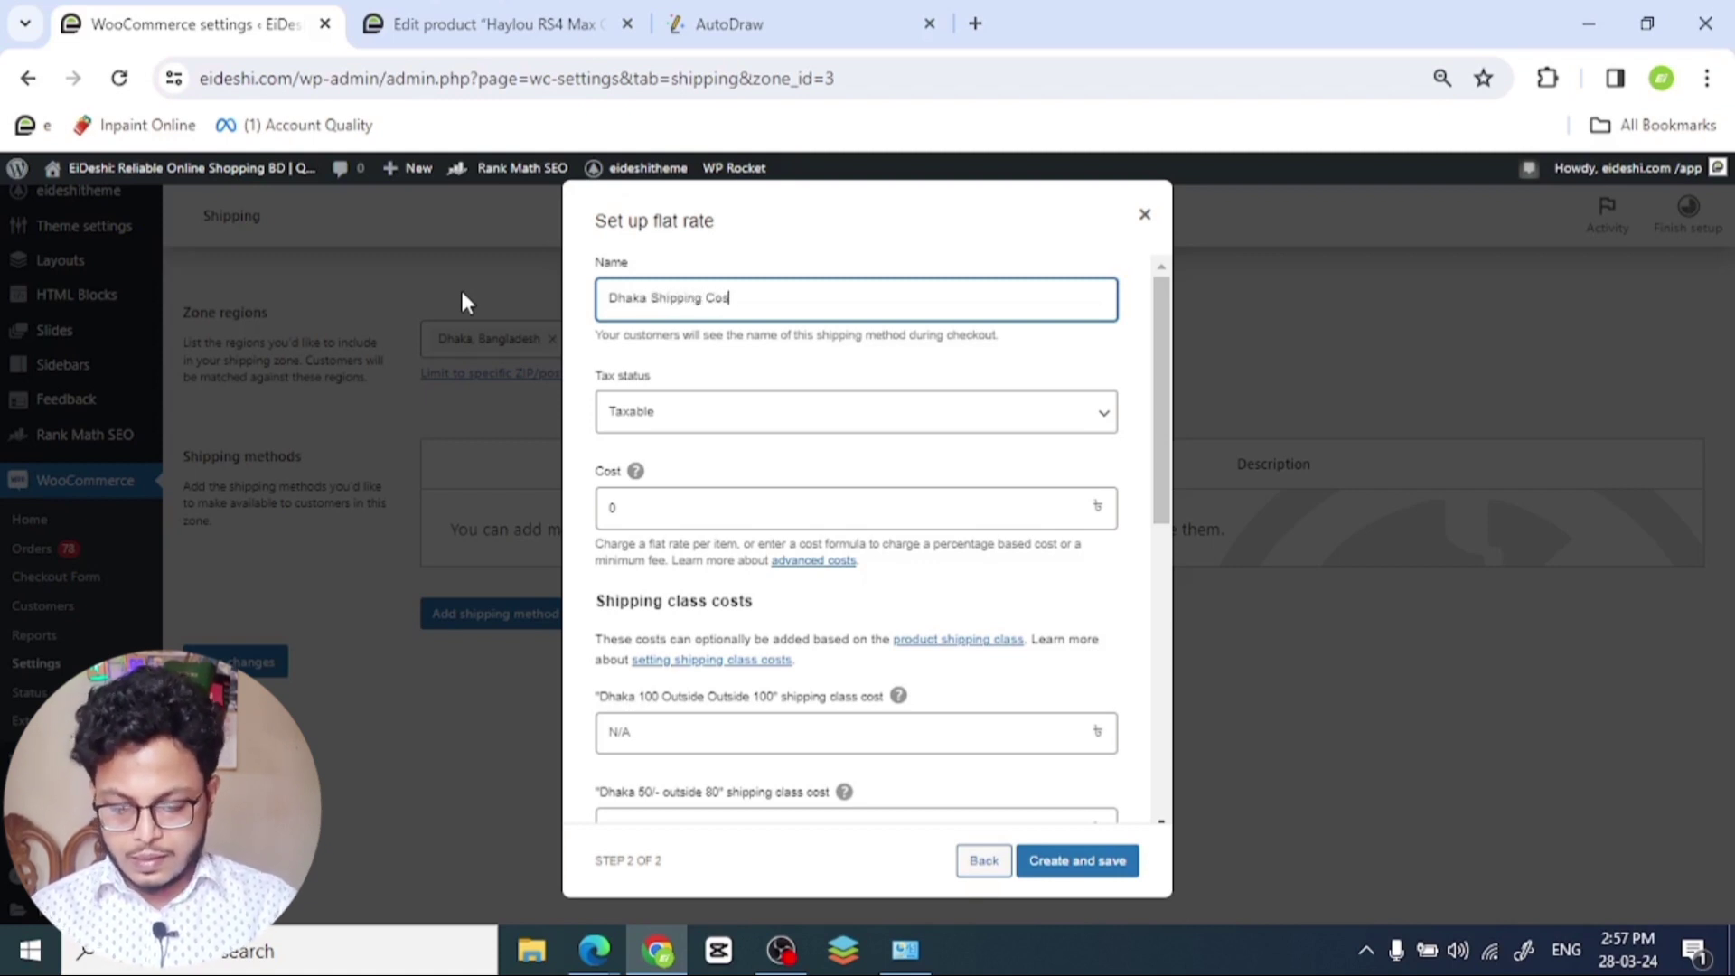
{"action": "left_click", "coordinate": [833, 425]}
{"action": "left_click", "coordinate": [750, 459]}
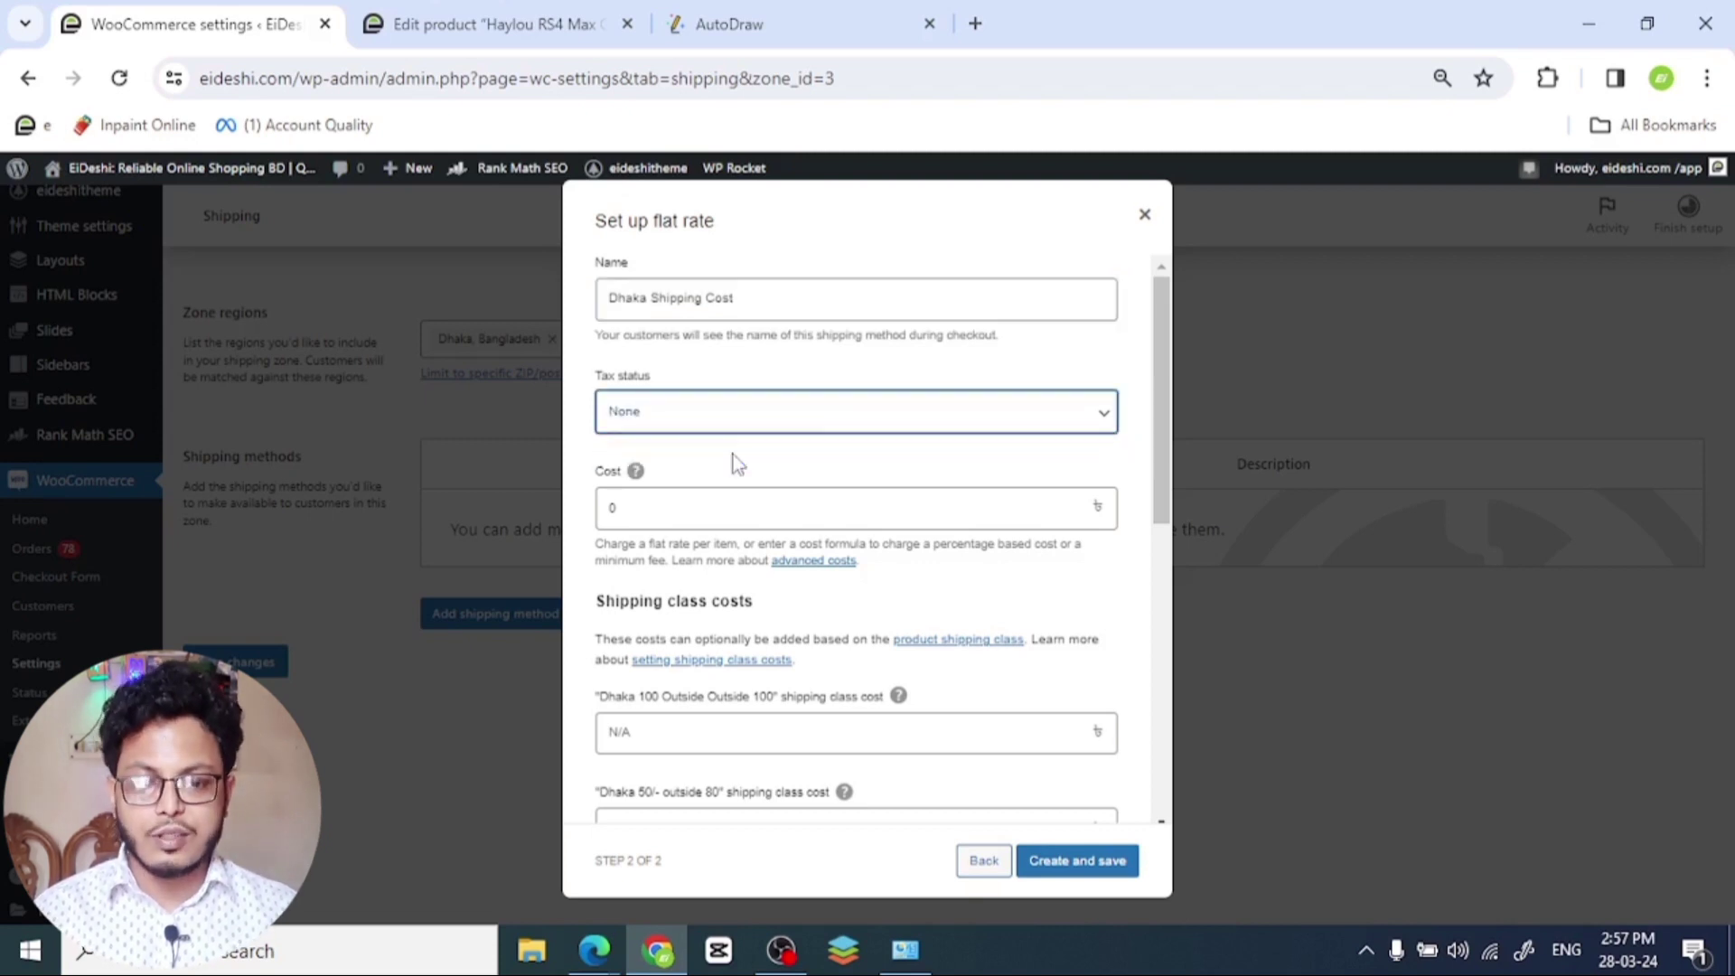
- Set the shipping class costs to 100 for "Dhaka 100 Outside Outside 100" and 50 for "Dhaka 50/- outside 80"
{"action": "scroll", "coordinate": [750, 466], "scroll_direction": "down", "scroll_amount": 1}
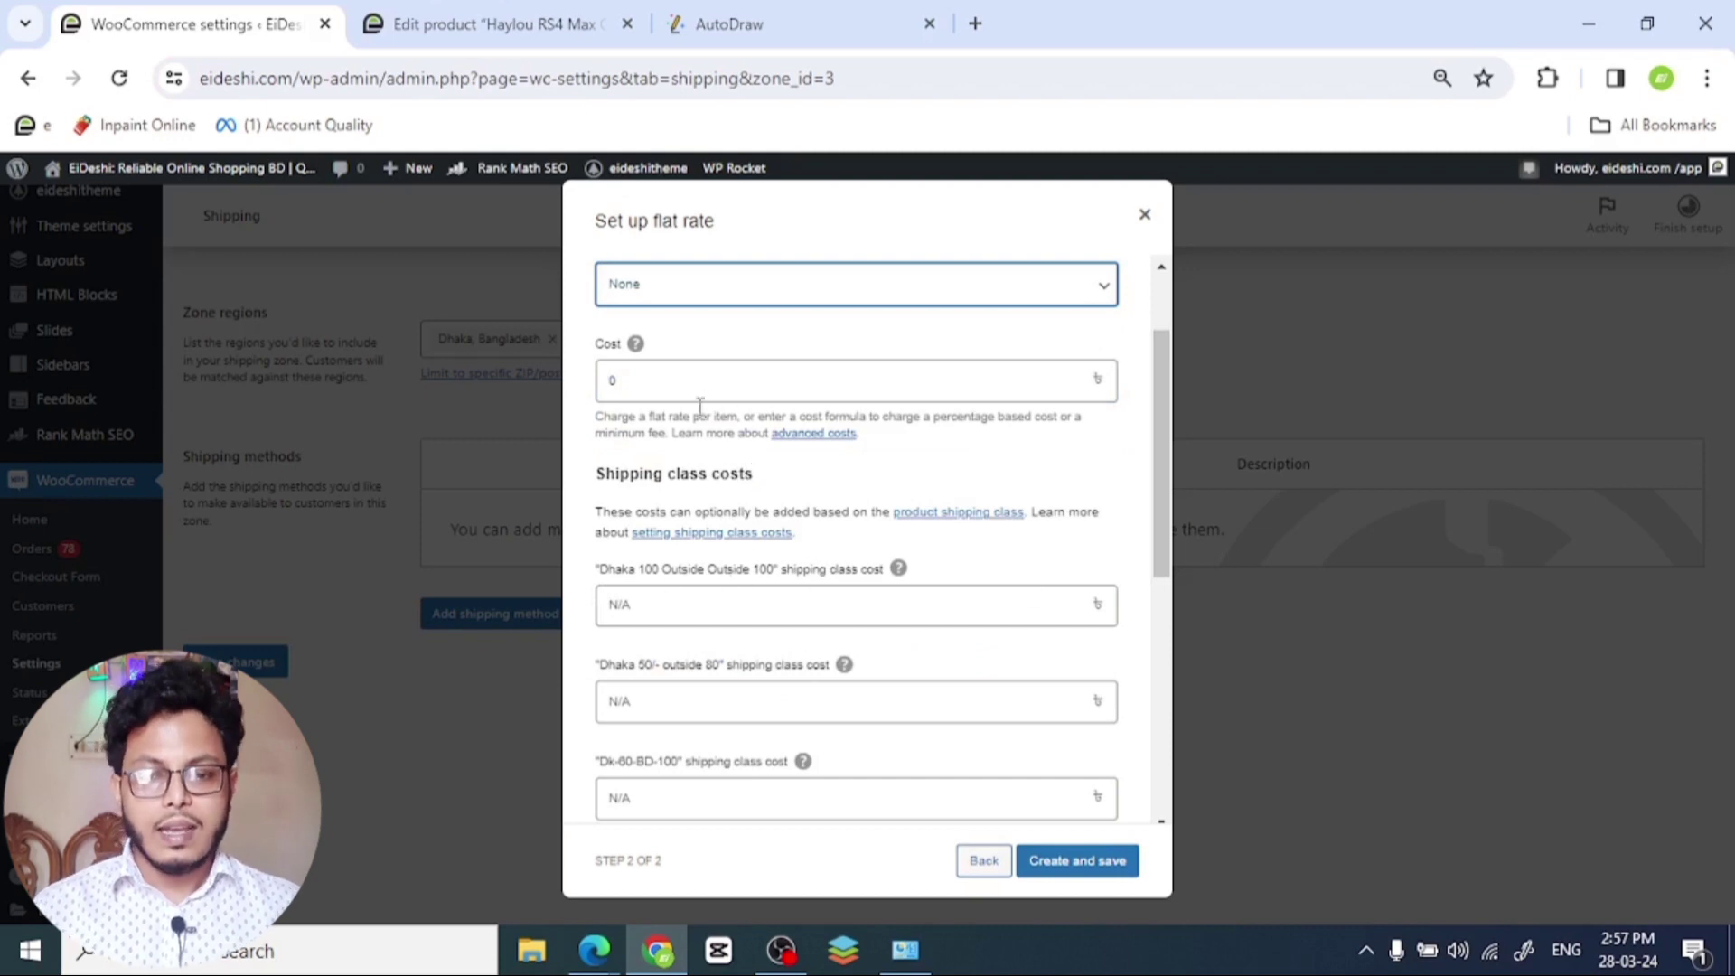
{"action": "scroll", "coordinate": [714, 535], "scroll_direction": "down", "scroll_amount": 3}
{"action": "scroll", "coordinate": [777, 506], "scroll_direction": "up", "scroll_amount": 3}
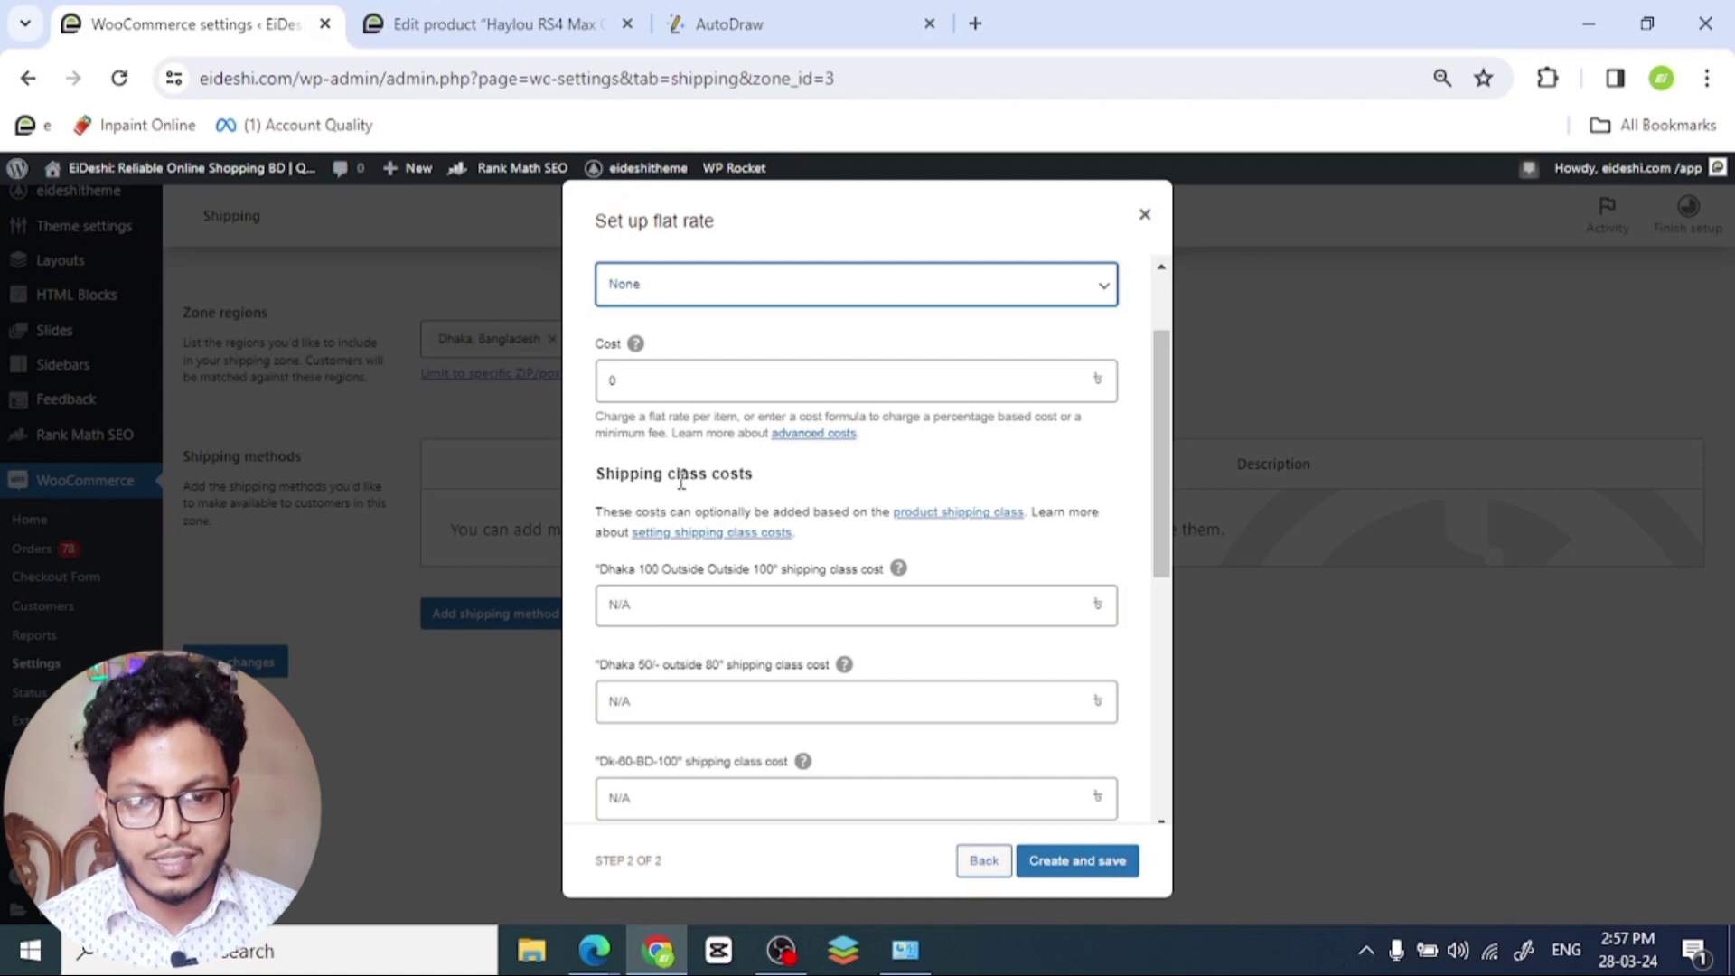
{"action": "left_click_drag", "start_coordinate": [589, 478], "coordinate": [763, 483]}
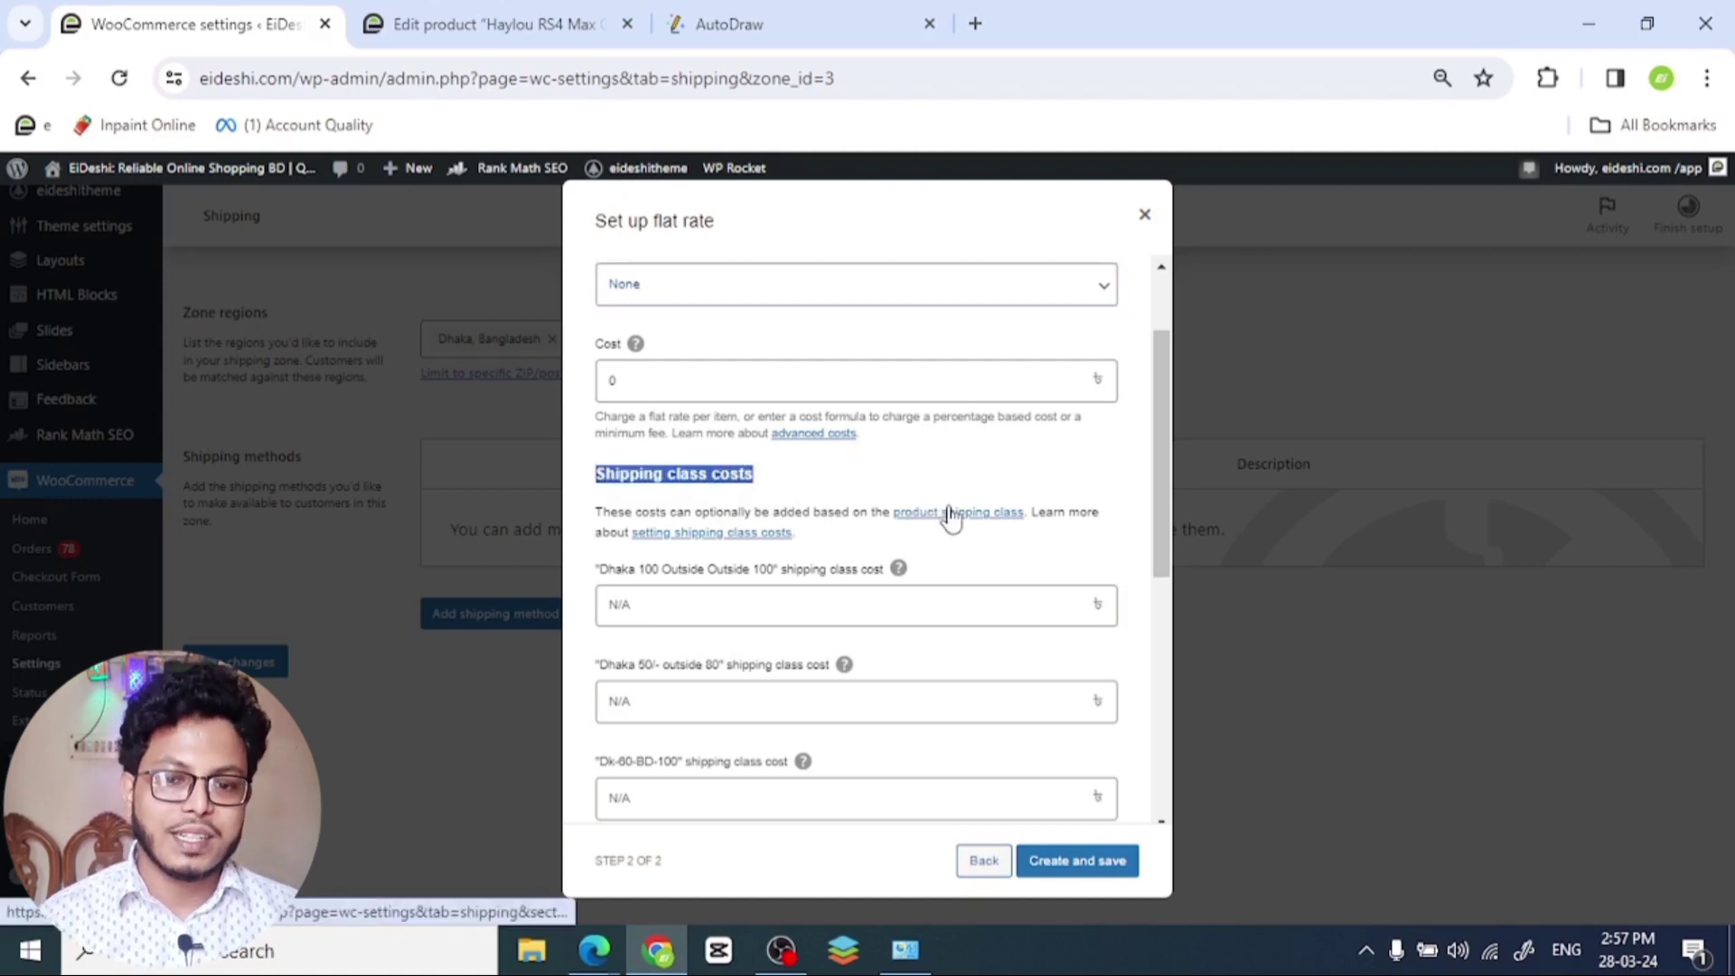
{"action": "scroll", "coordinate": [930, 539], "scroll_direction": "down", "scroll_amount": 1}
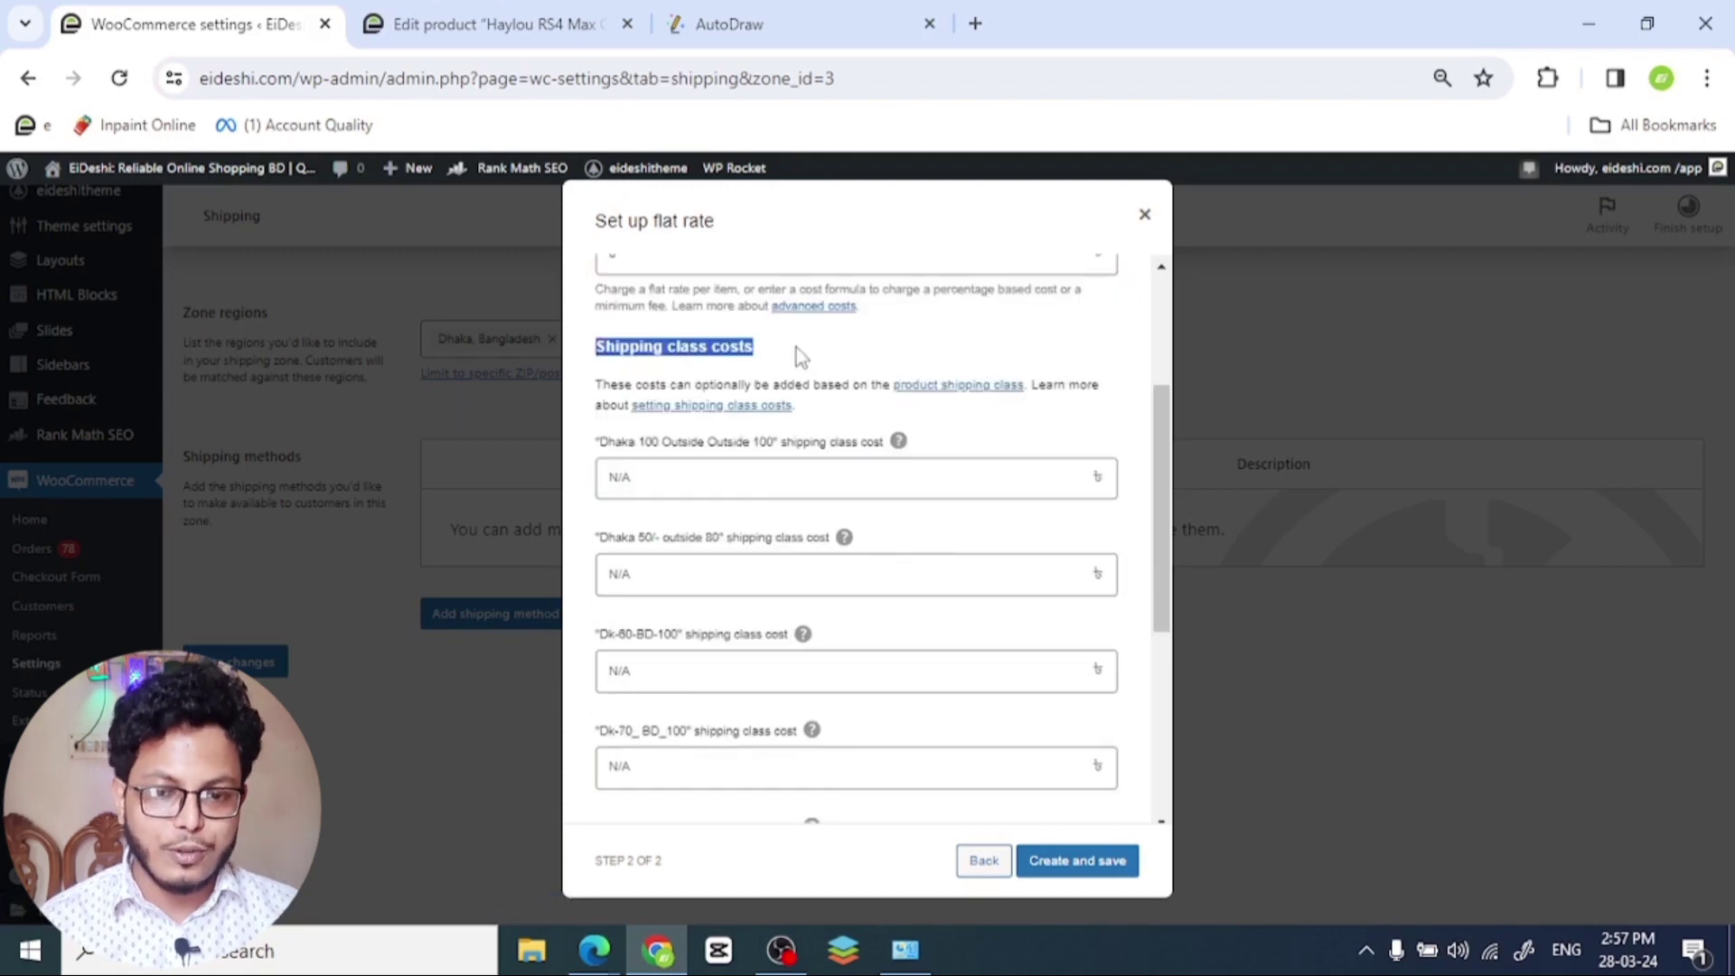
{"action": "left_click", "coordinate": [712, 486]}
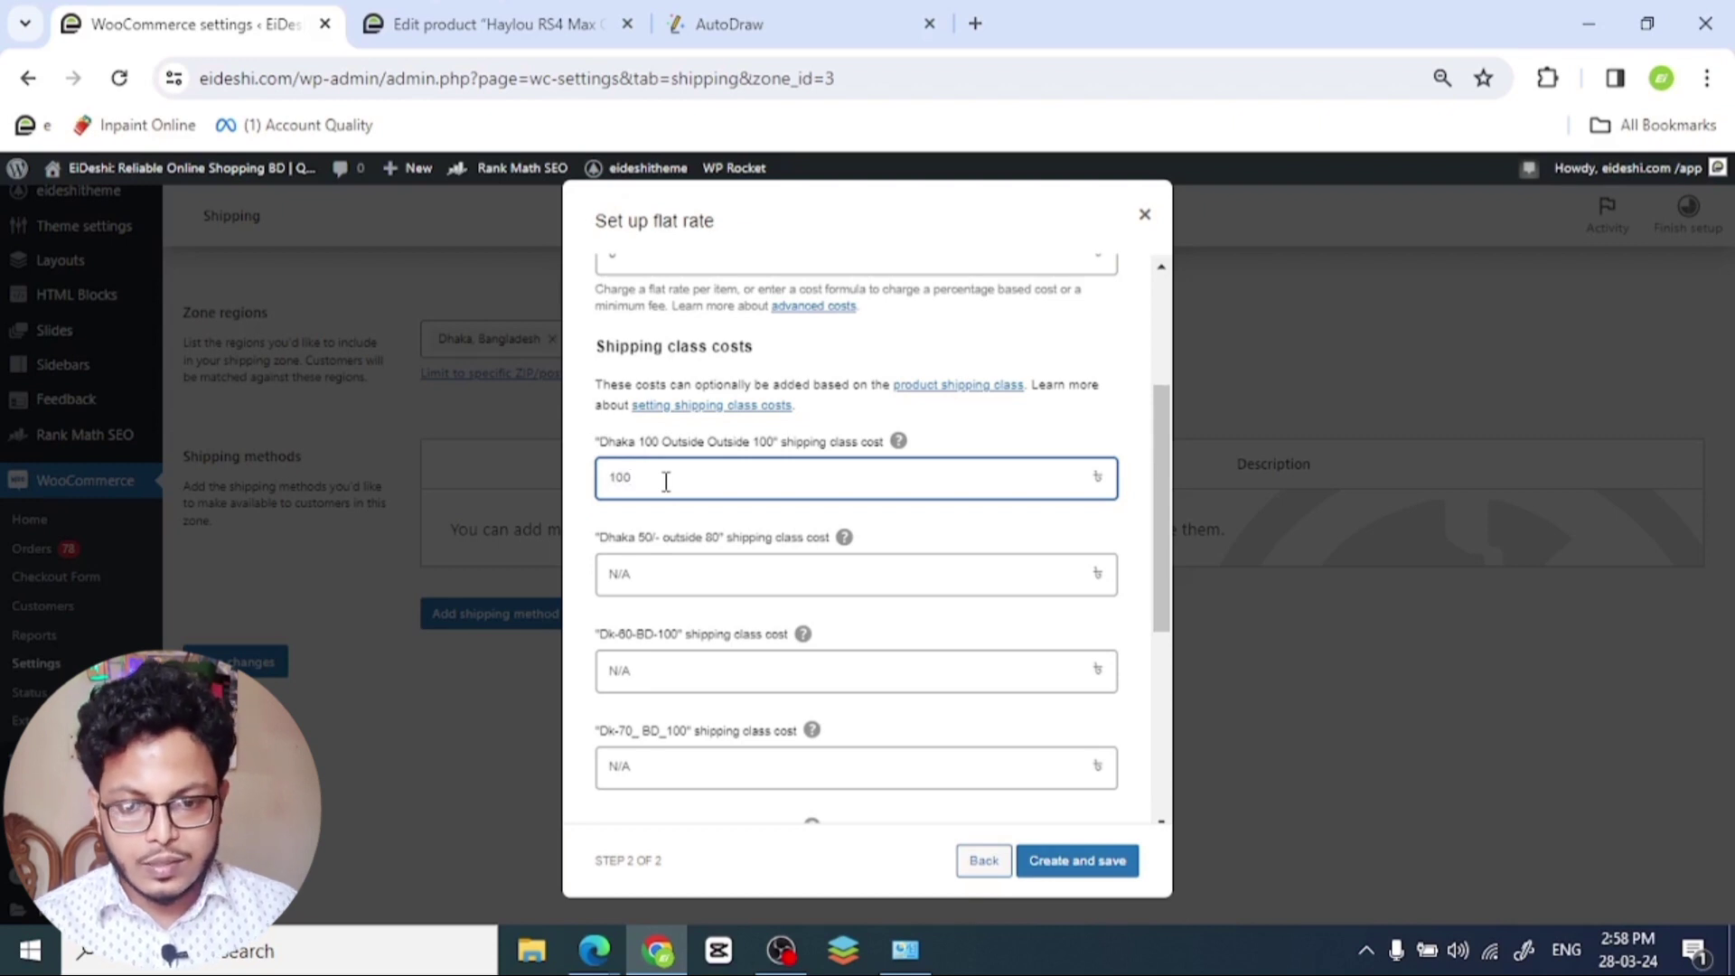
{"action": "scroll", "coordinate": [666, 482], "scroll_direction": "down", "scroll_amount": 1}
{"action": "left_click", "coordinate": [678, 434]}
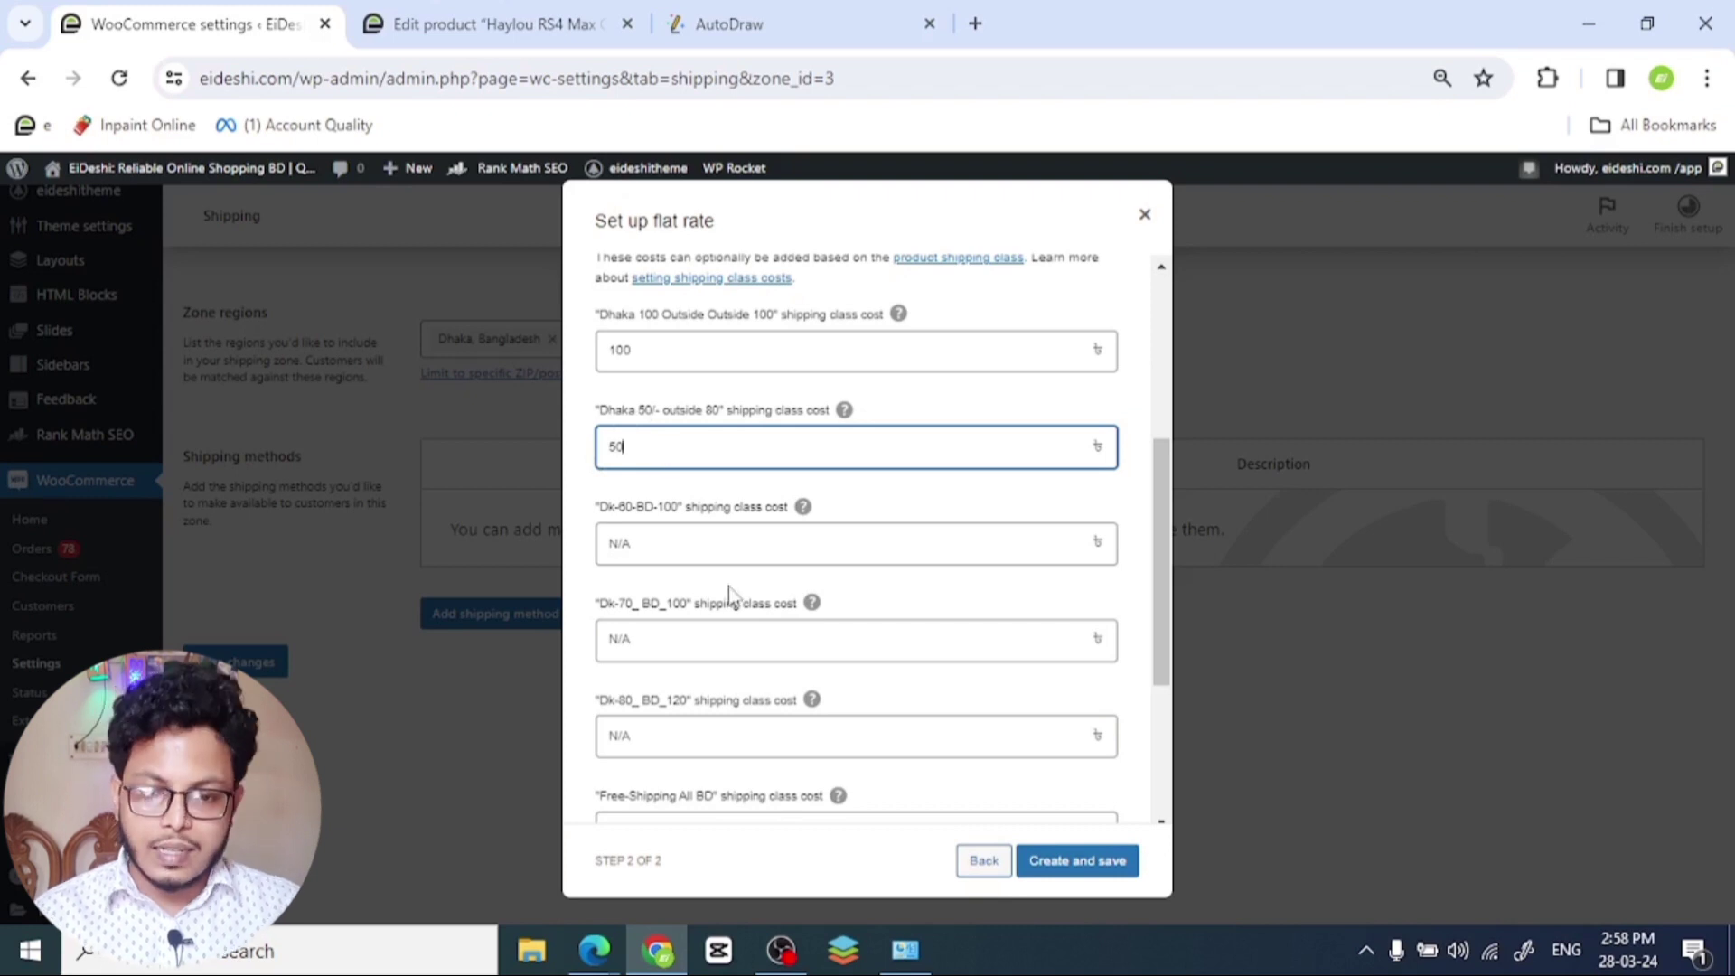
- Set the class costs to 60 for Dk-60-BD-100, 70 for Dk-70_ BD_100 and 80 for Dk-80_ BD_120
{"action": "left_click", "coordinate": [651, 541]}
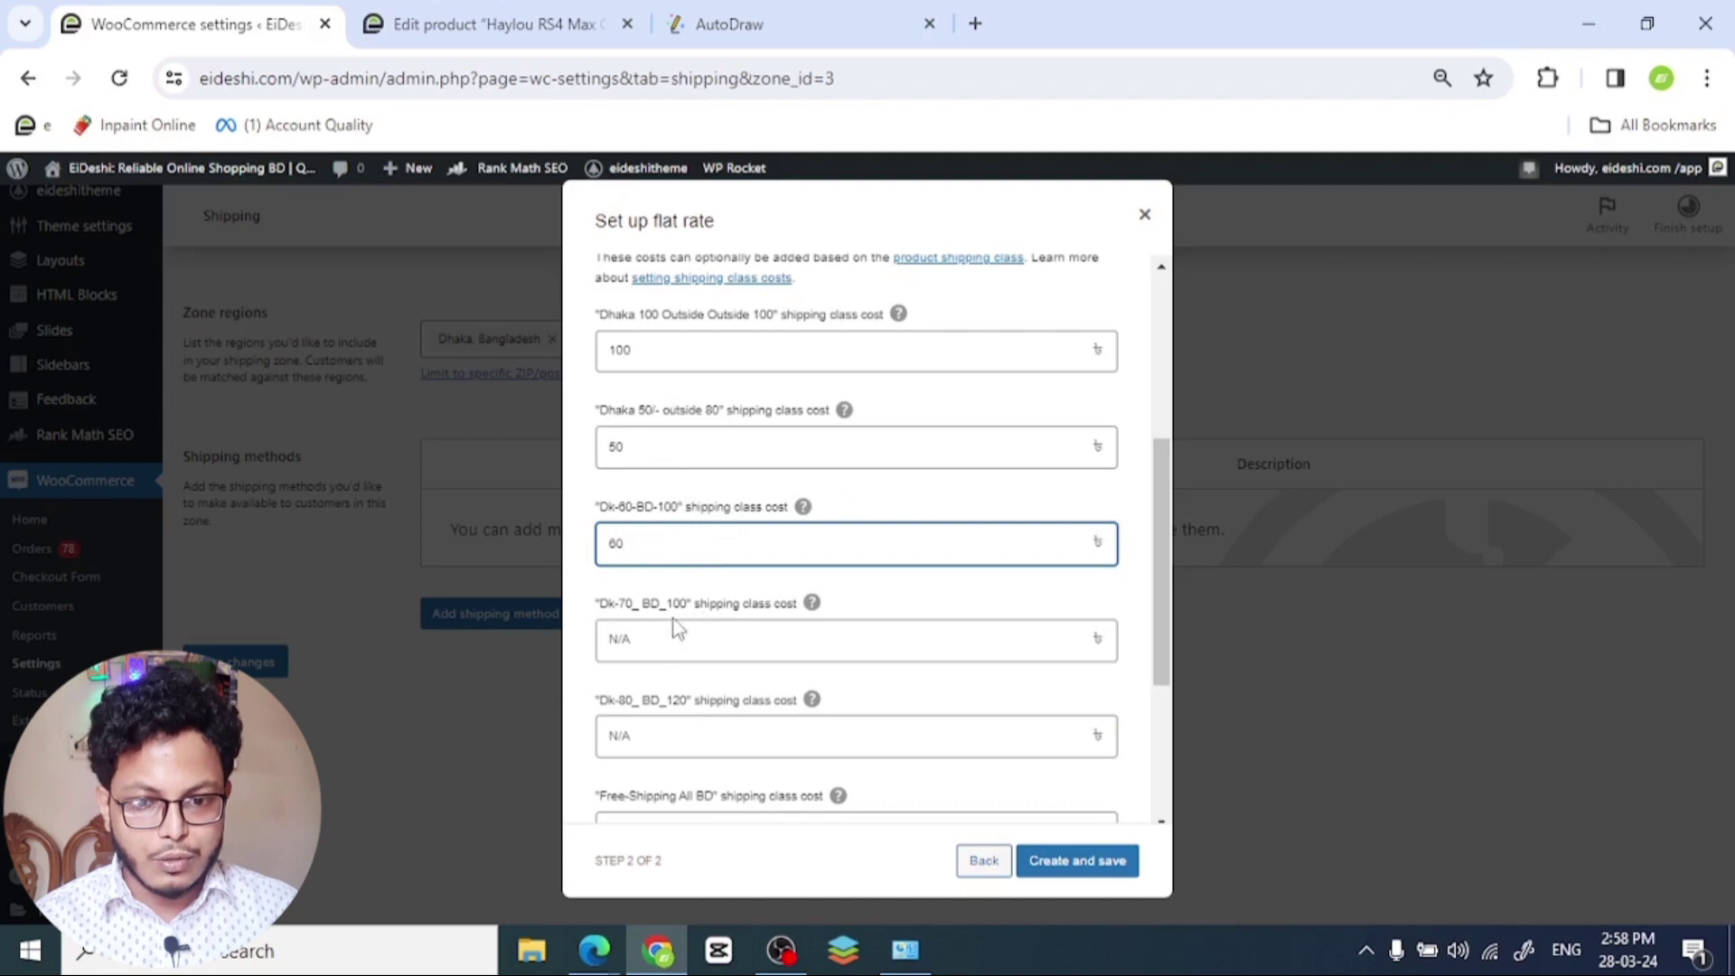
{"action": "left_click", "coordinate": [702, 637]}
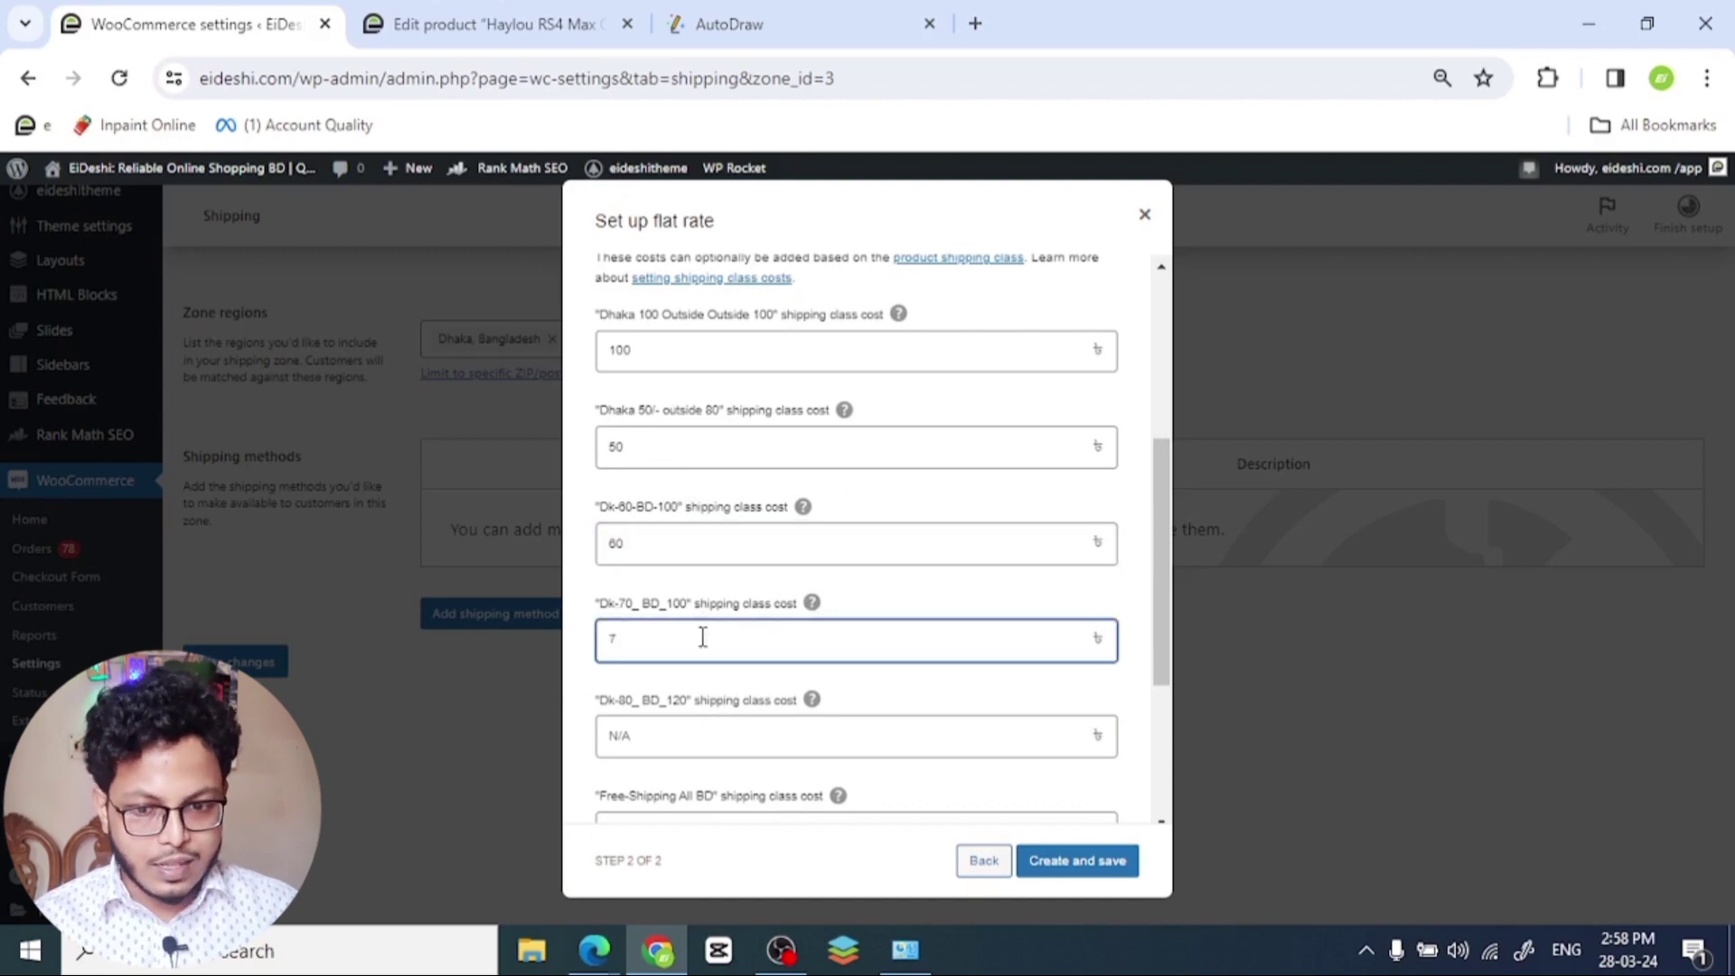
{"action": "scroll", "coordinate": [702, 637], "scroll_direction": "down", "scroll_amount": 1}
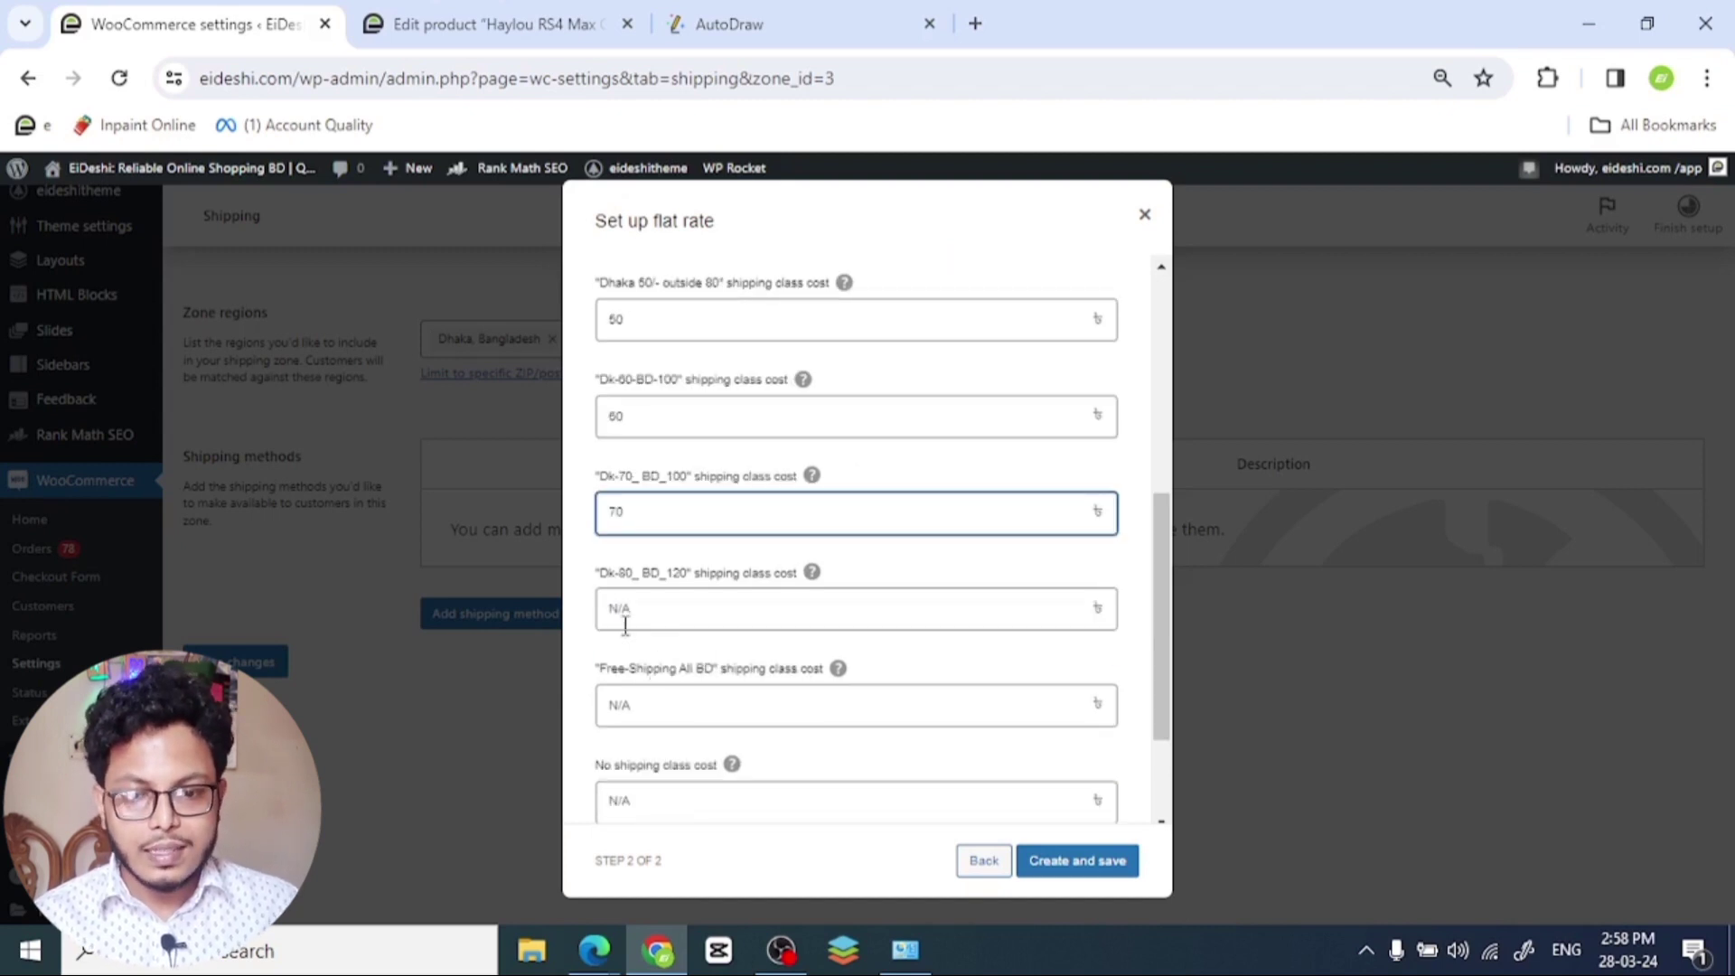
{"action": "left_click", "coordinate": [717, 607]}
{"action": "type", "text": "80"}
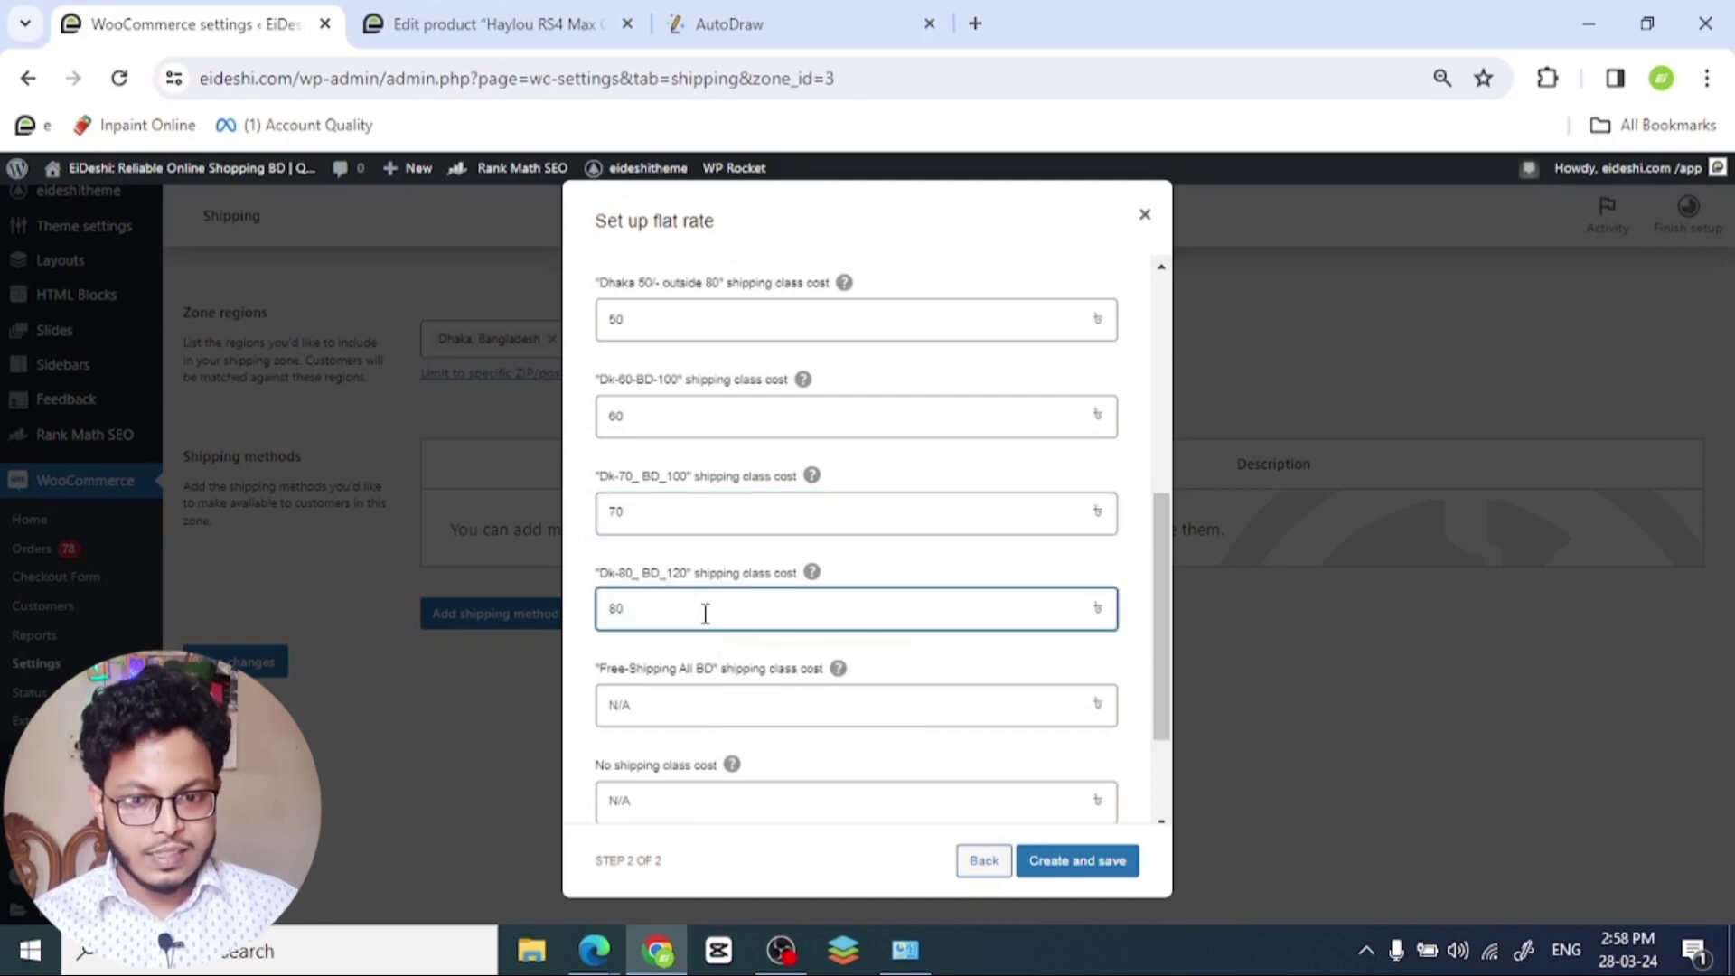
- Leave the Free-Shipping All BD class cost empty, then create and save the Dhaka Shipping Cost method
{"action": "scroll", "coordinate": [705, 614], "scroll_direction": "down", "scroll_amount": 1}
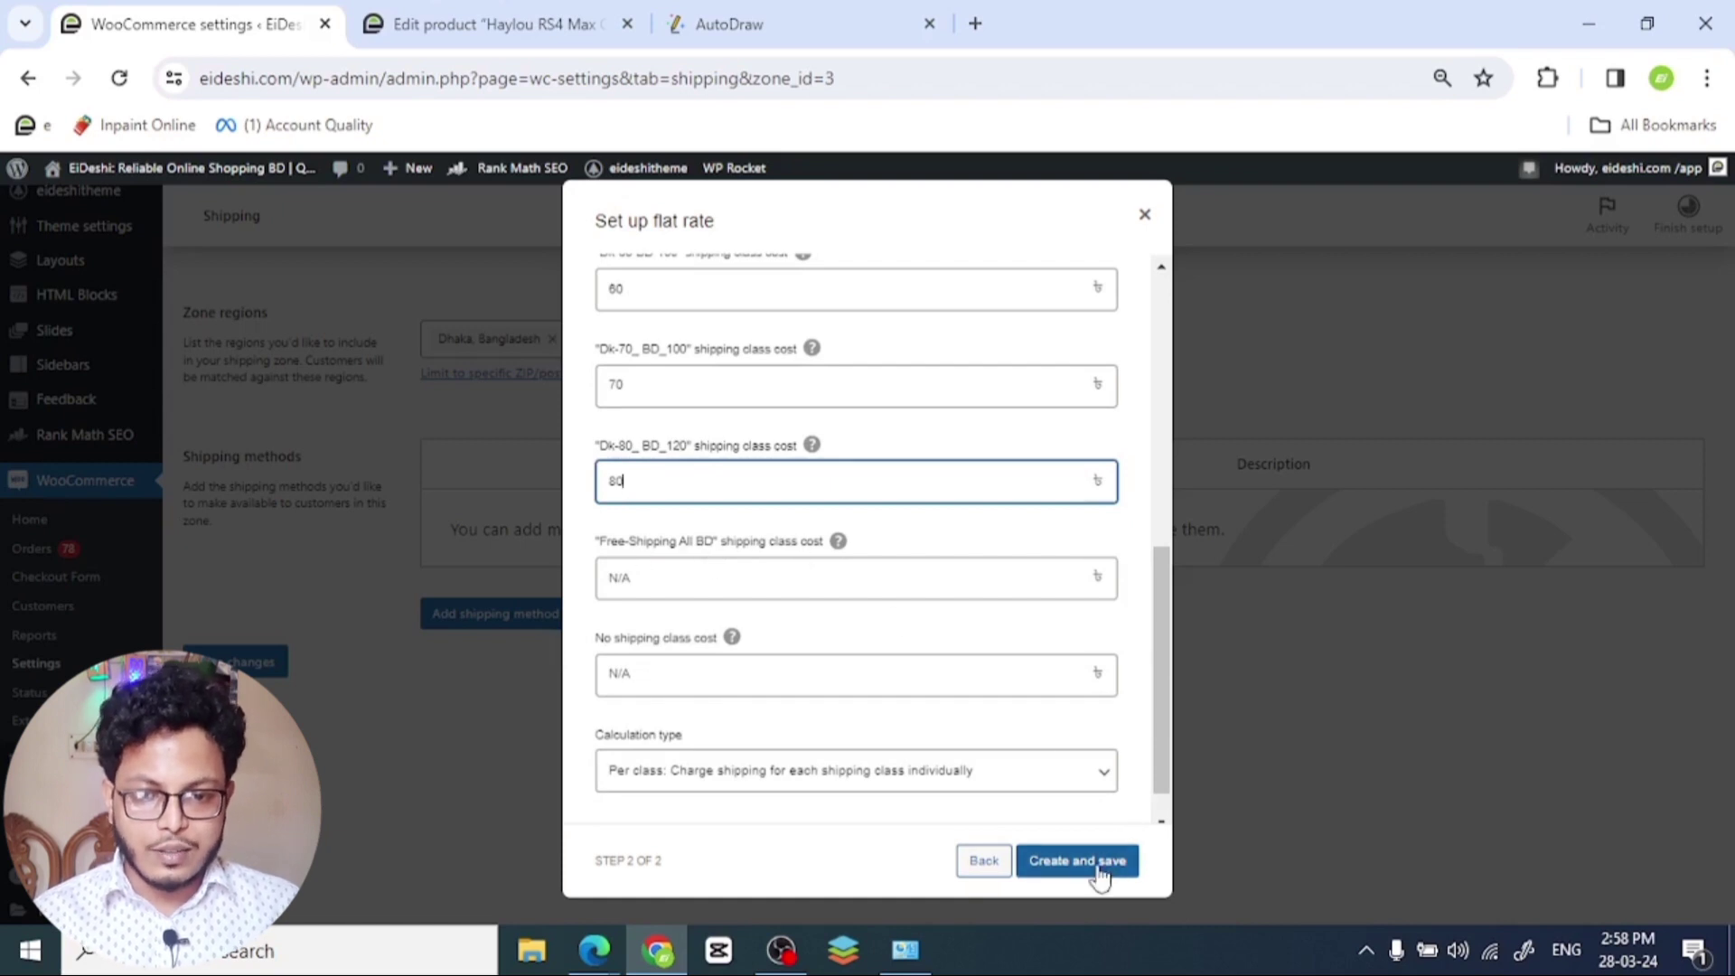
{"action": "left_click", "coordinate": [722, 575]}
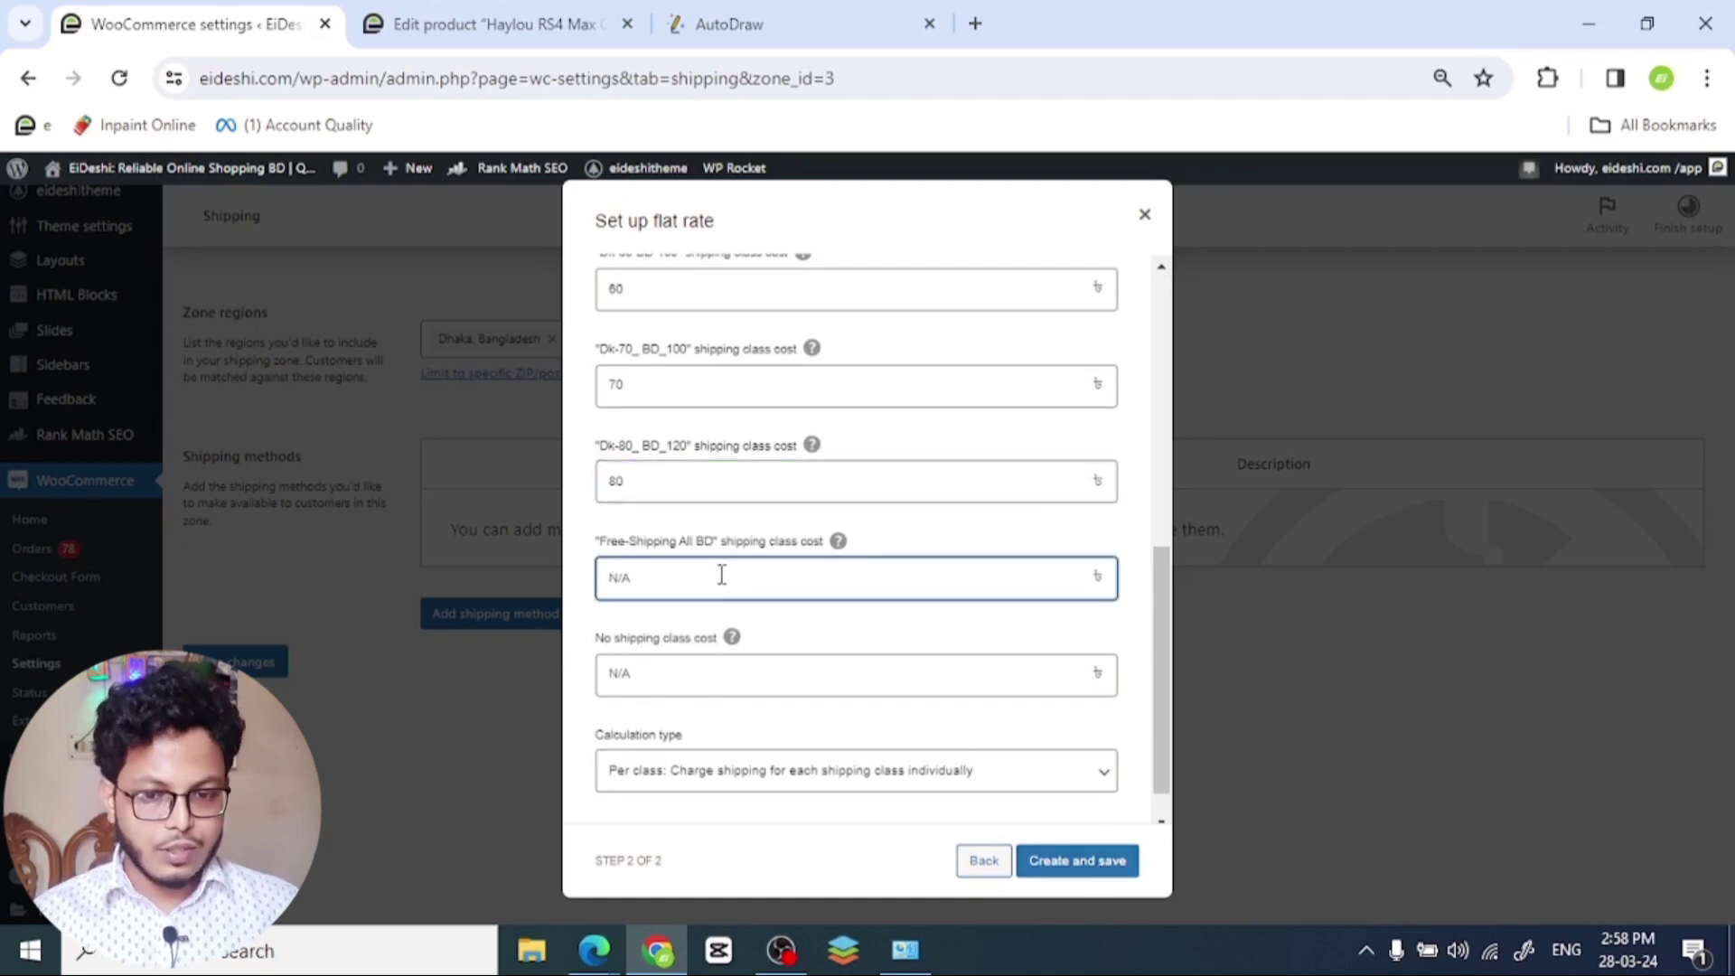
{"action": "left_click", "coordinate": [1039, 860]}
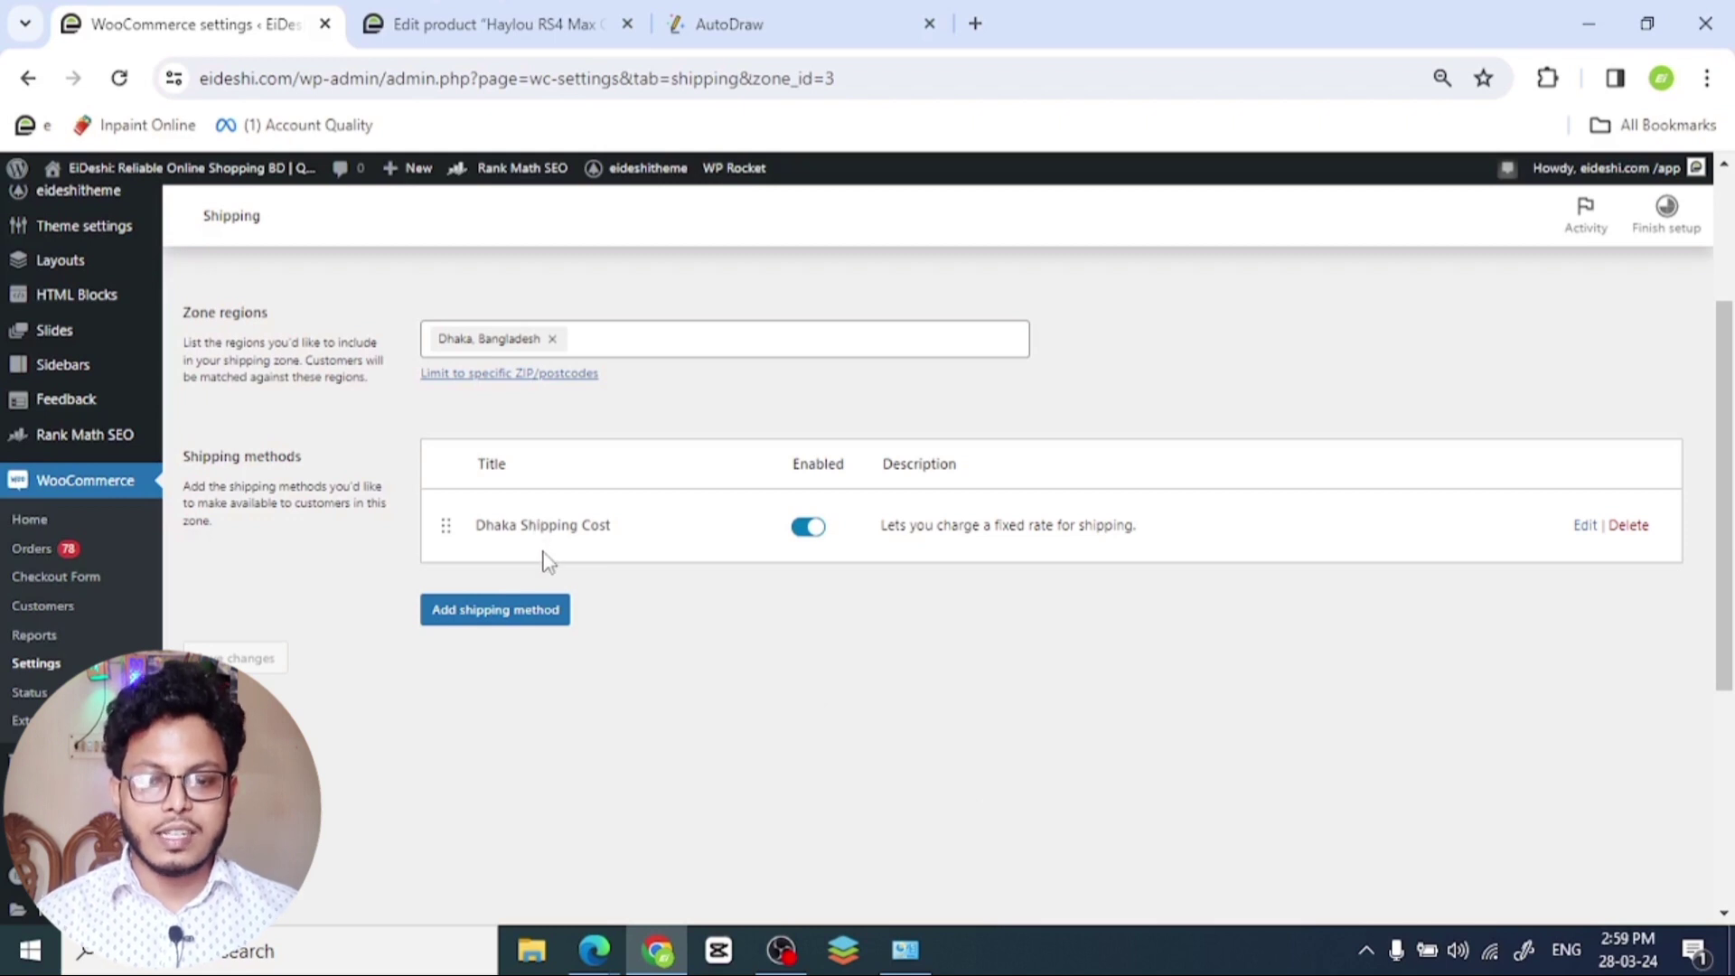
- Return to the shipping zones list and open the Outside Dhaka zone's Shipping Cost method for editing
{"action": "scroll", "coordinate": [968, 588], "scroll_direction": "up", "scroll_amount": 3}
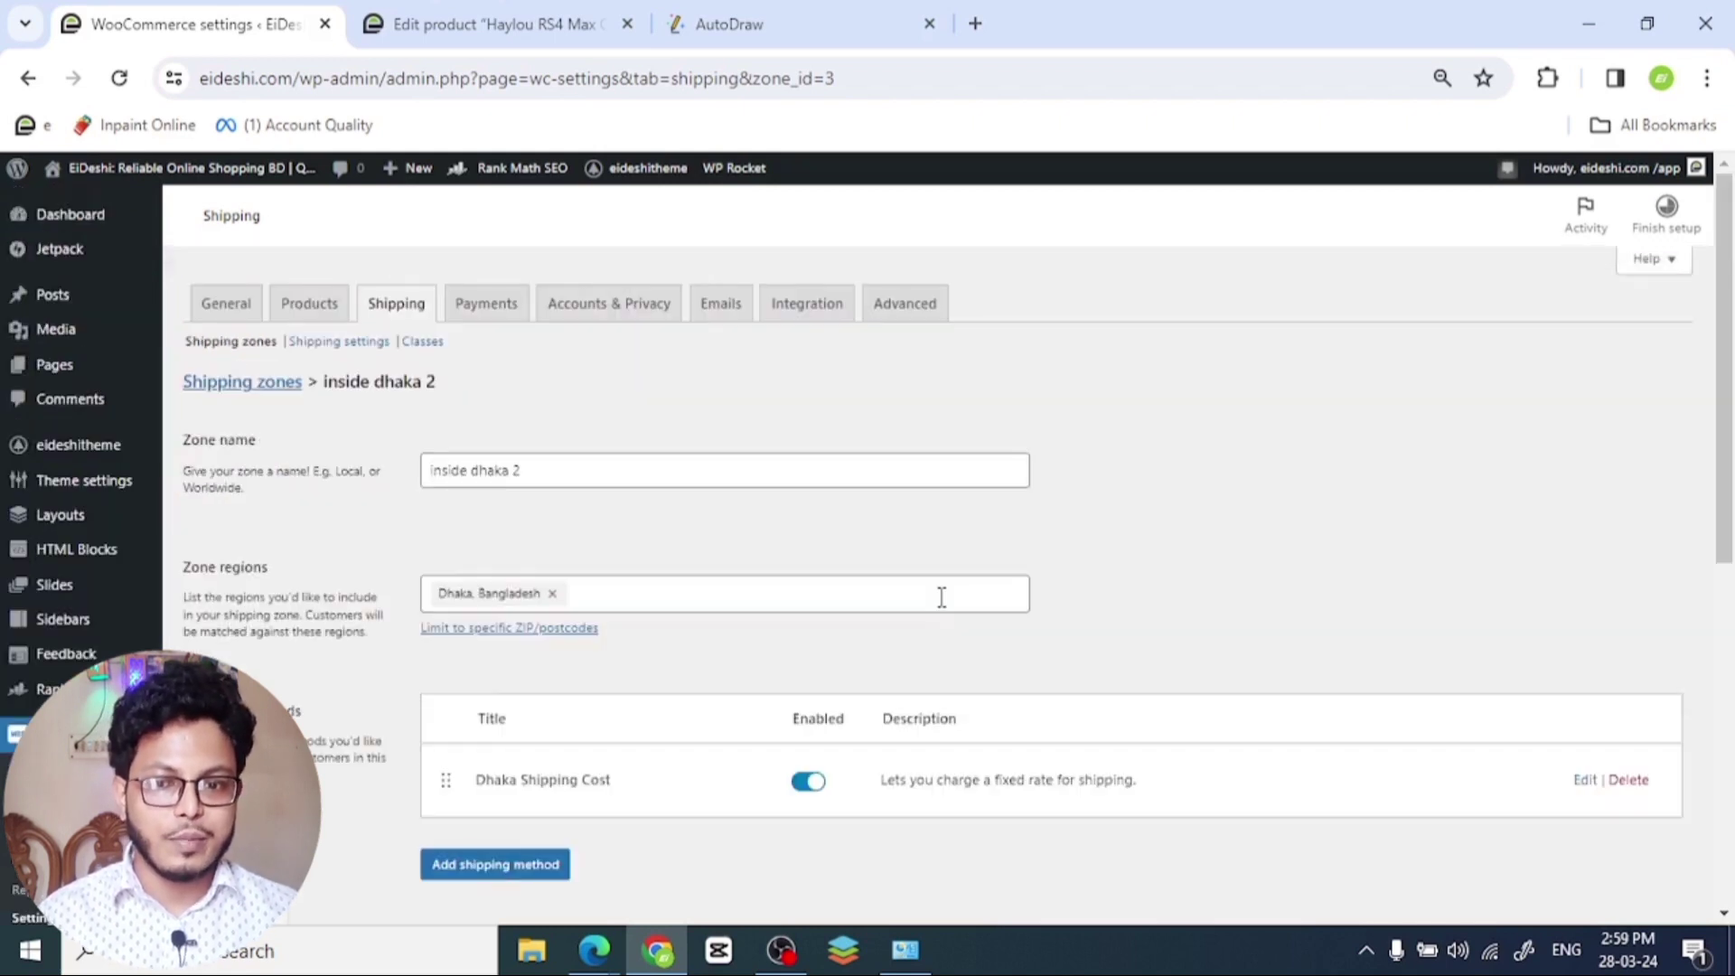
{"action": "key", "text": "alt+Left"}
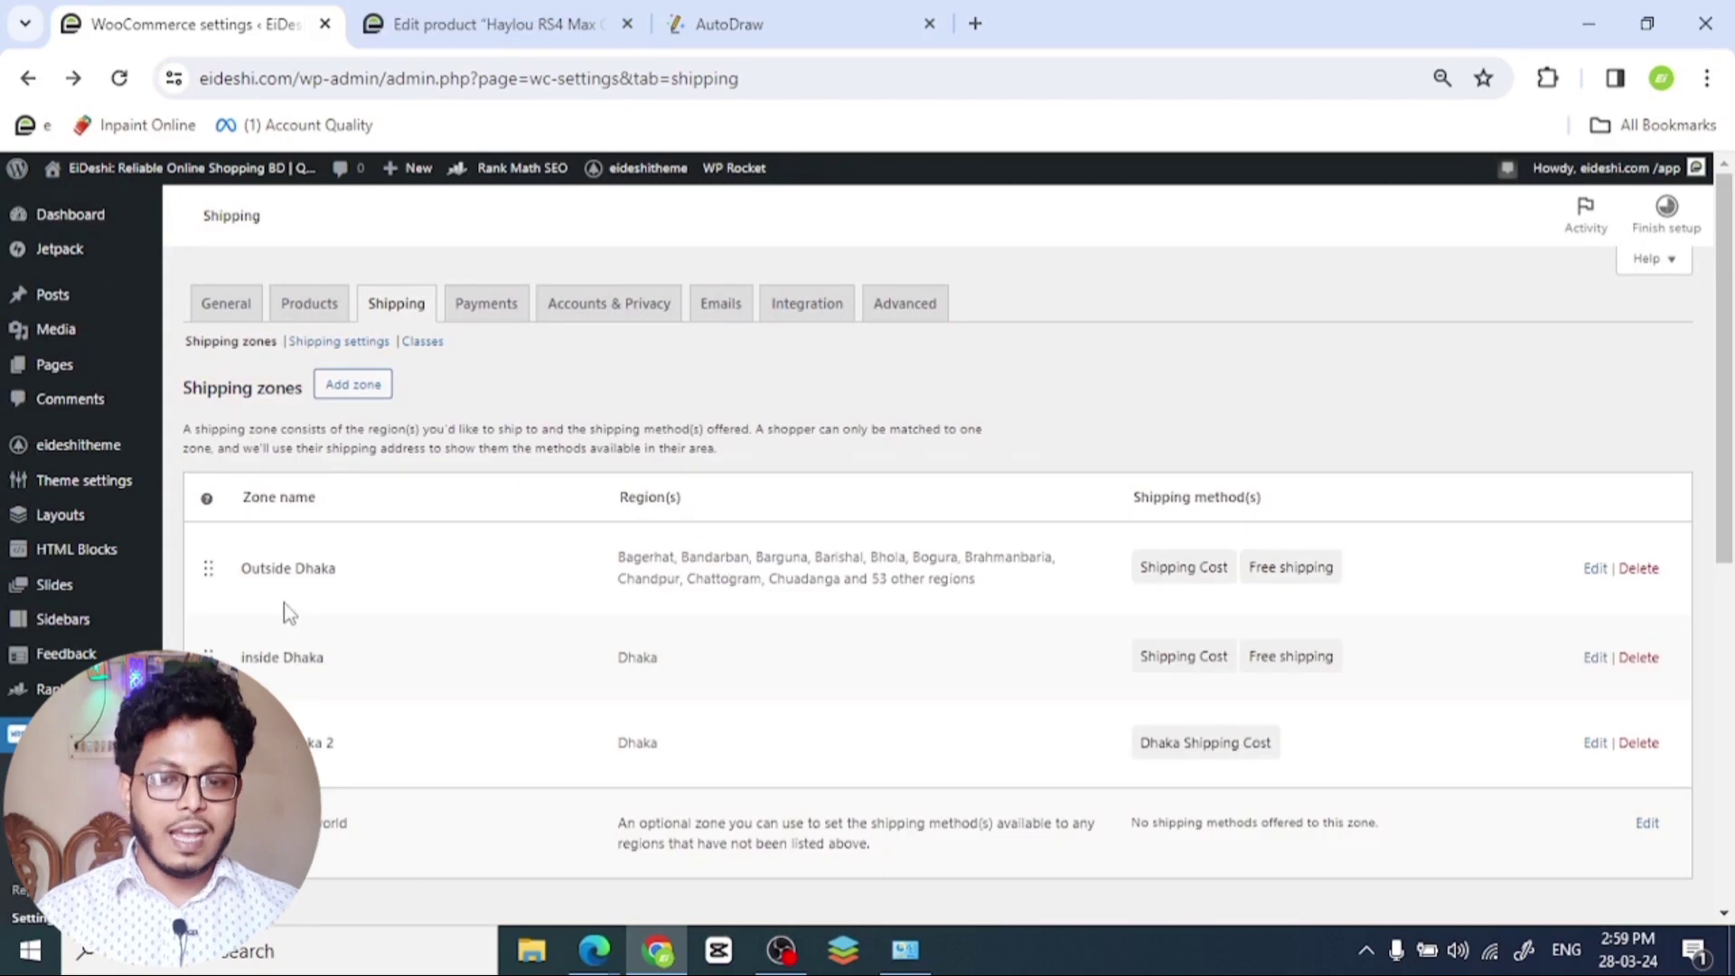
{"action": "left_click", "coordinate": [1596, 571]}
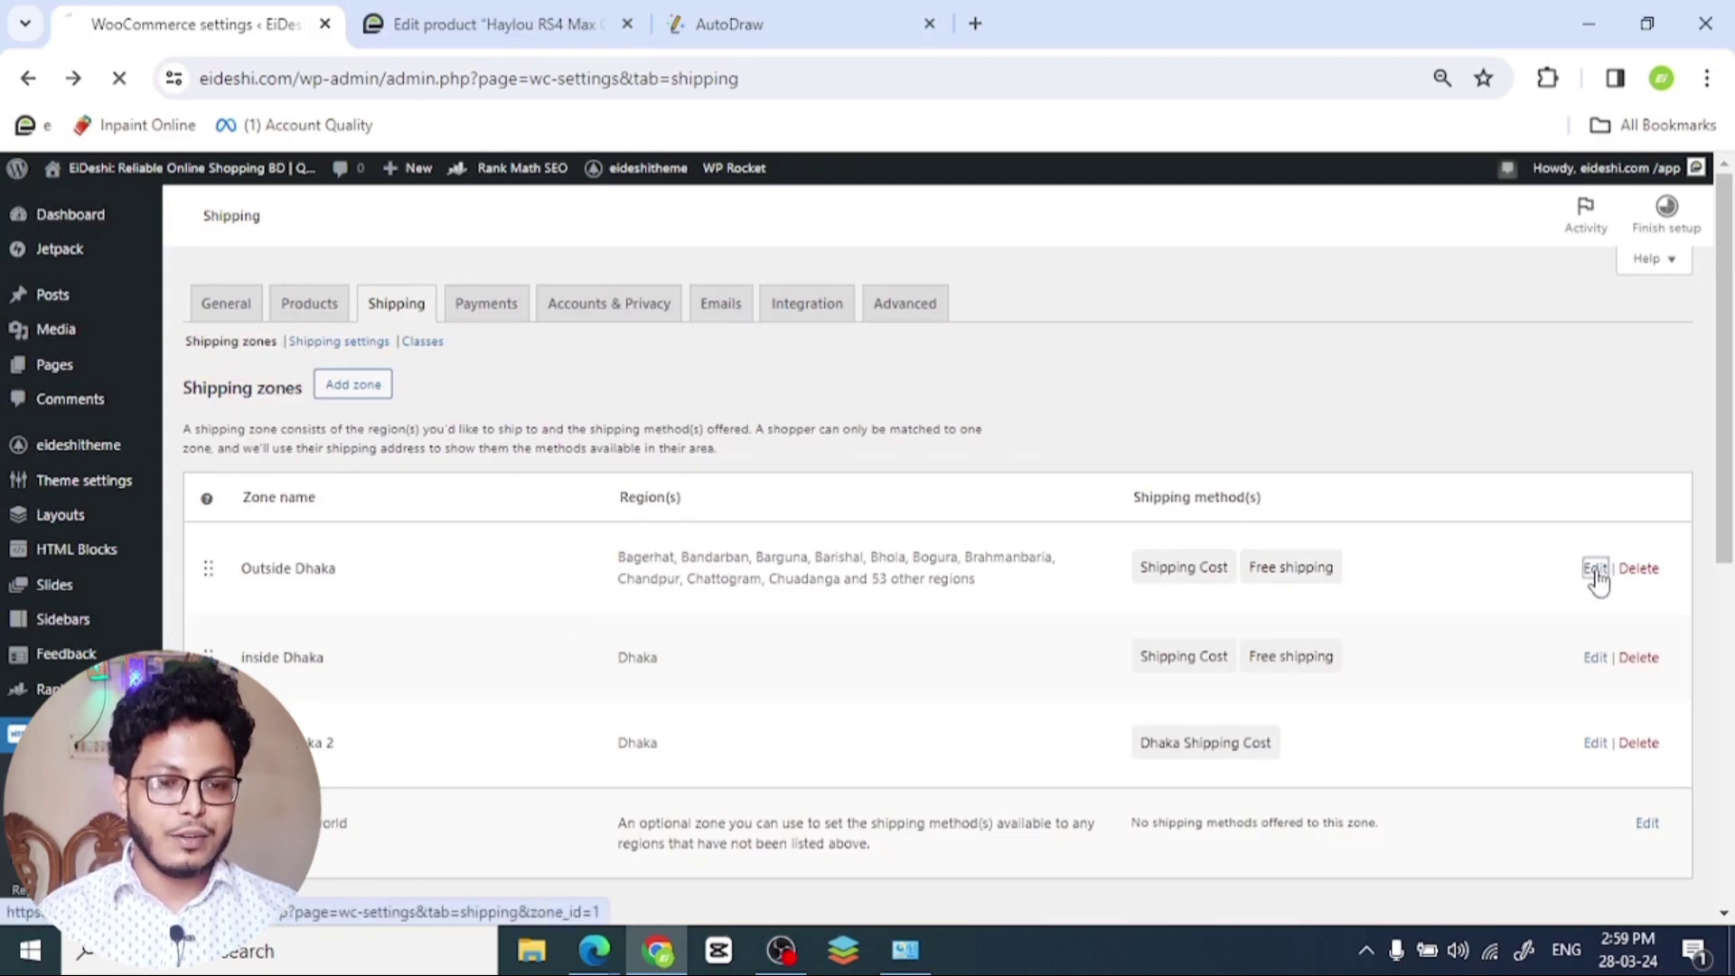
{"action": "scroll", "coordinate": [714, 663], "scroll_direction": "down", "scroll_amount": 3}
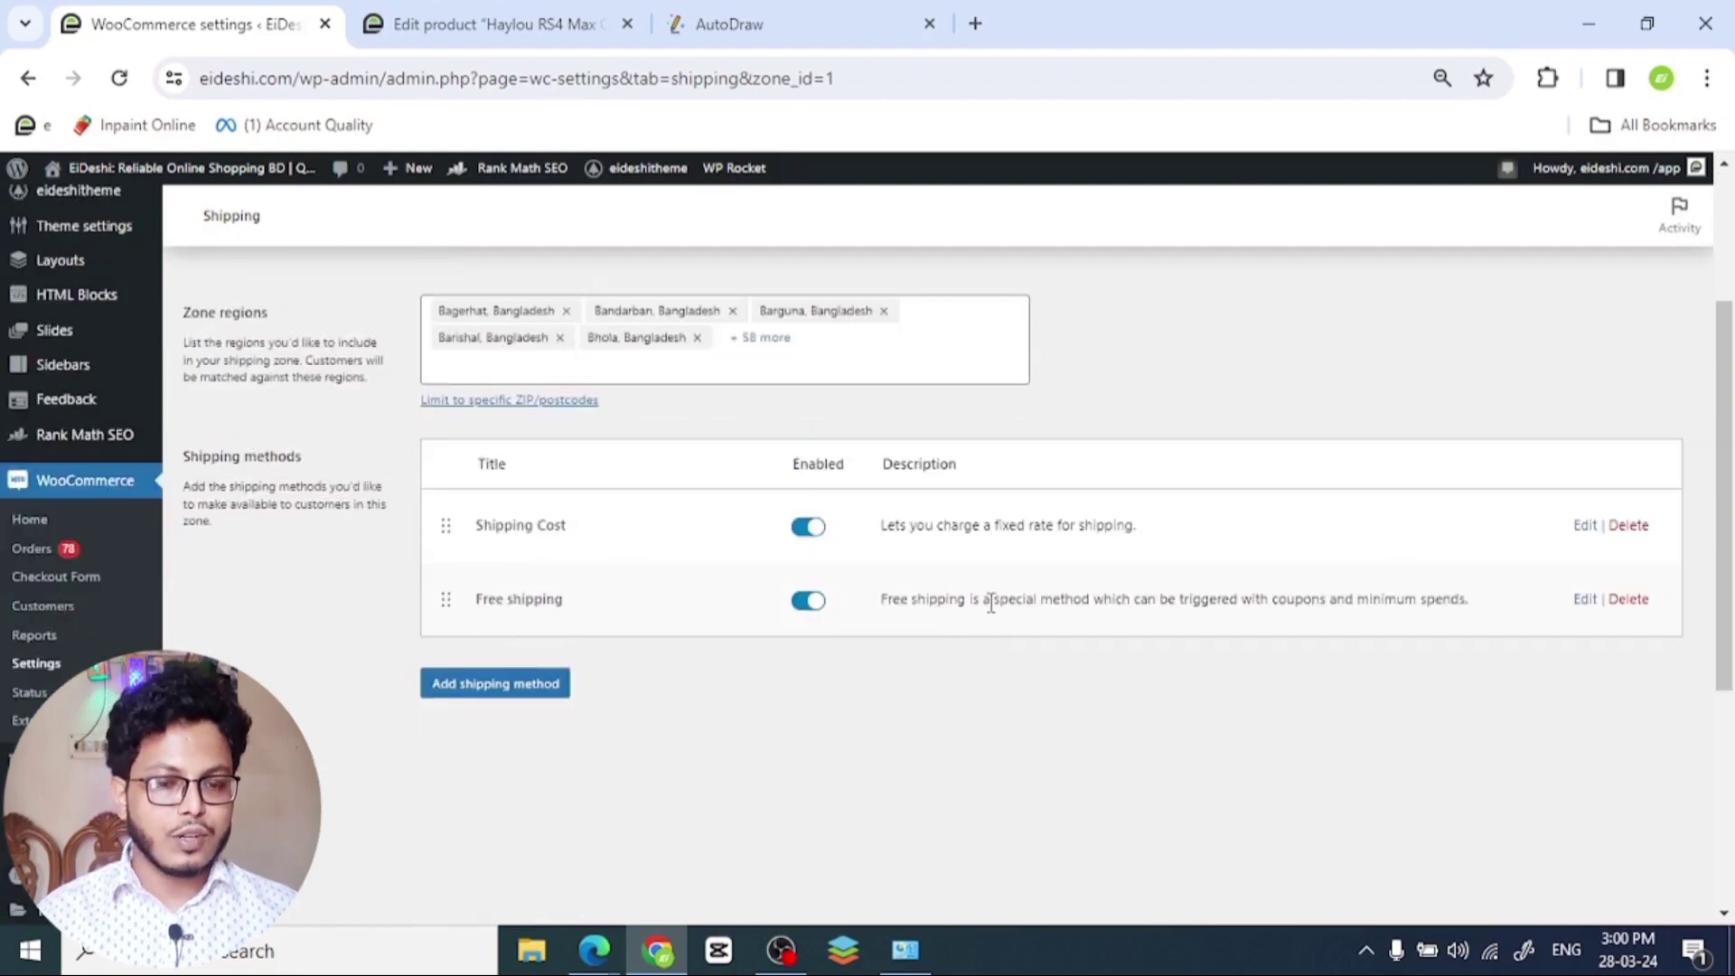
{"action": "left_click", "coordinate": [1584, 526]}
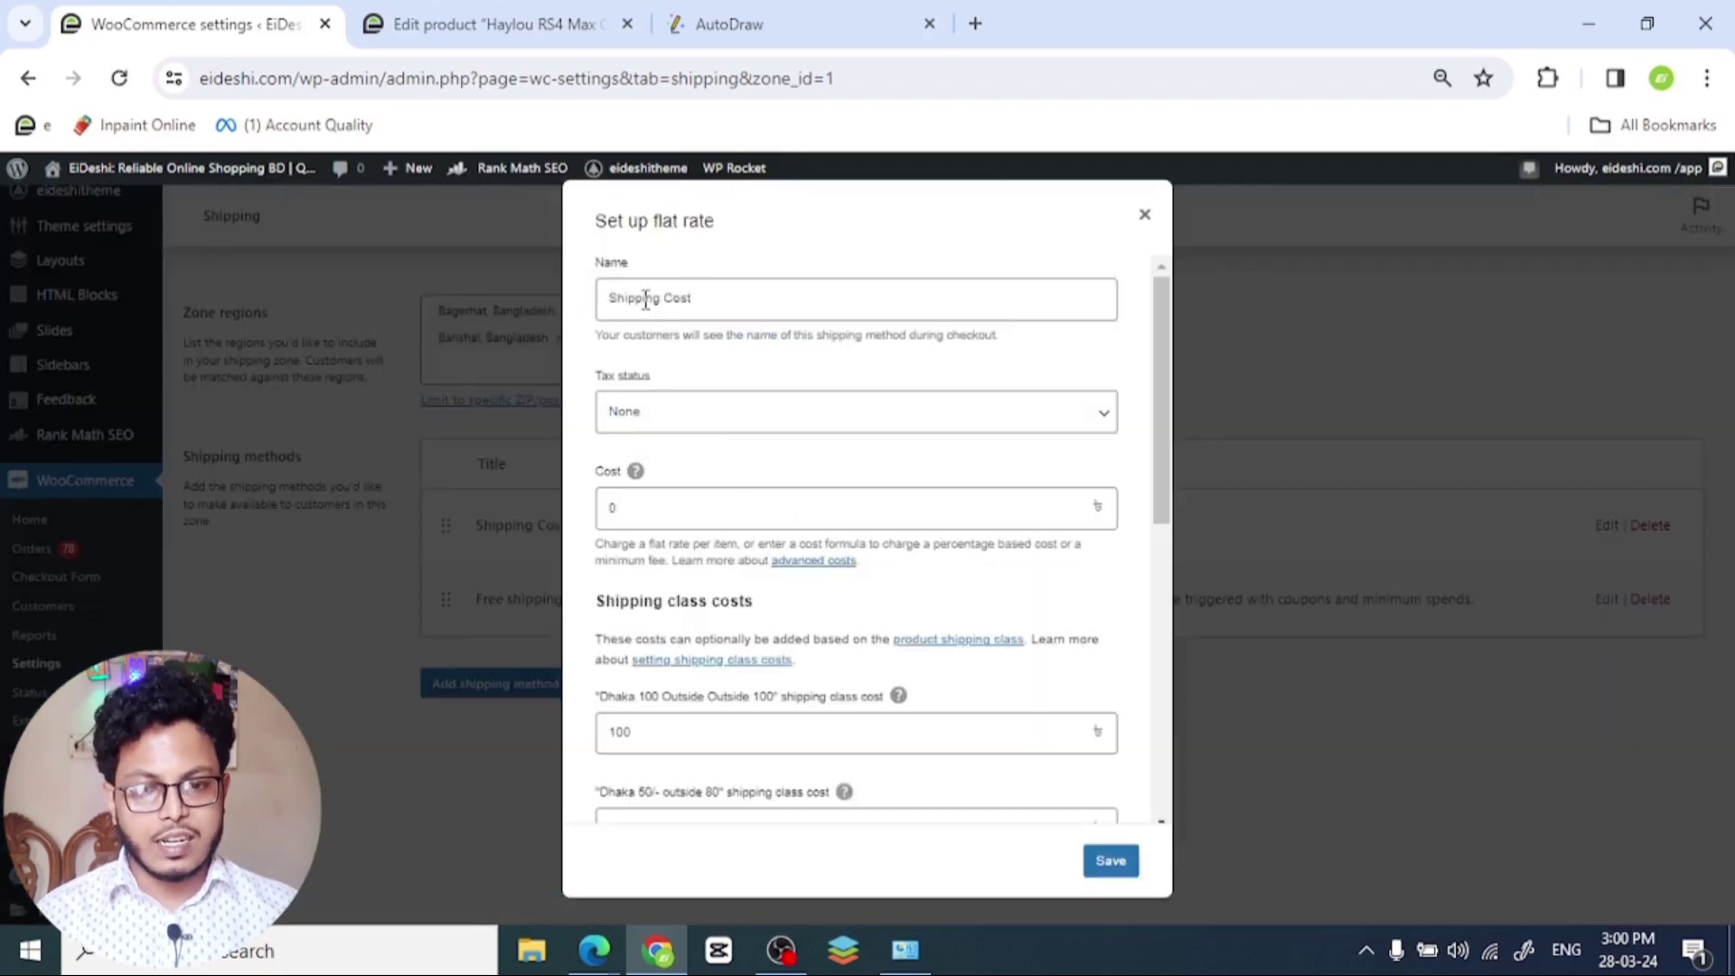
- Set the "Dhaka 50/- outside 80" shipping class cost to 80 in the Outside Dhaka Shipping Cost method
{"action": "scroll", "coordinate": [732, 389], "scroll_direction": "down", "scroll_amount": 5}
{"action": "scroll", "coordinate": [703, 434], "scroll_direction": "up", "scroll_amount": 1}
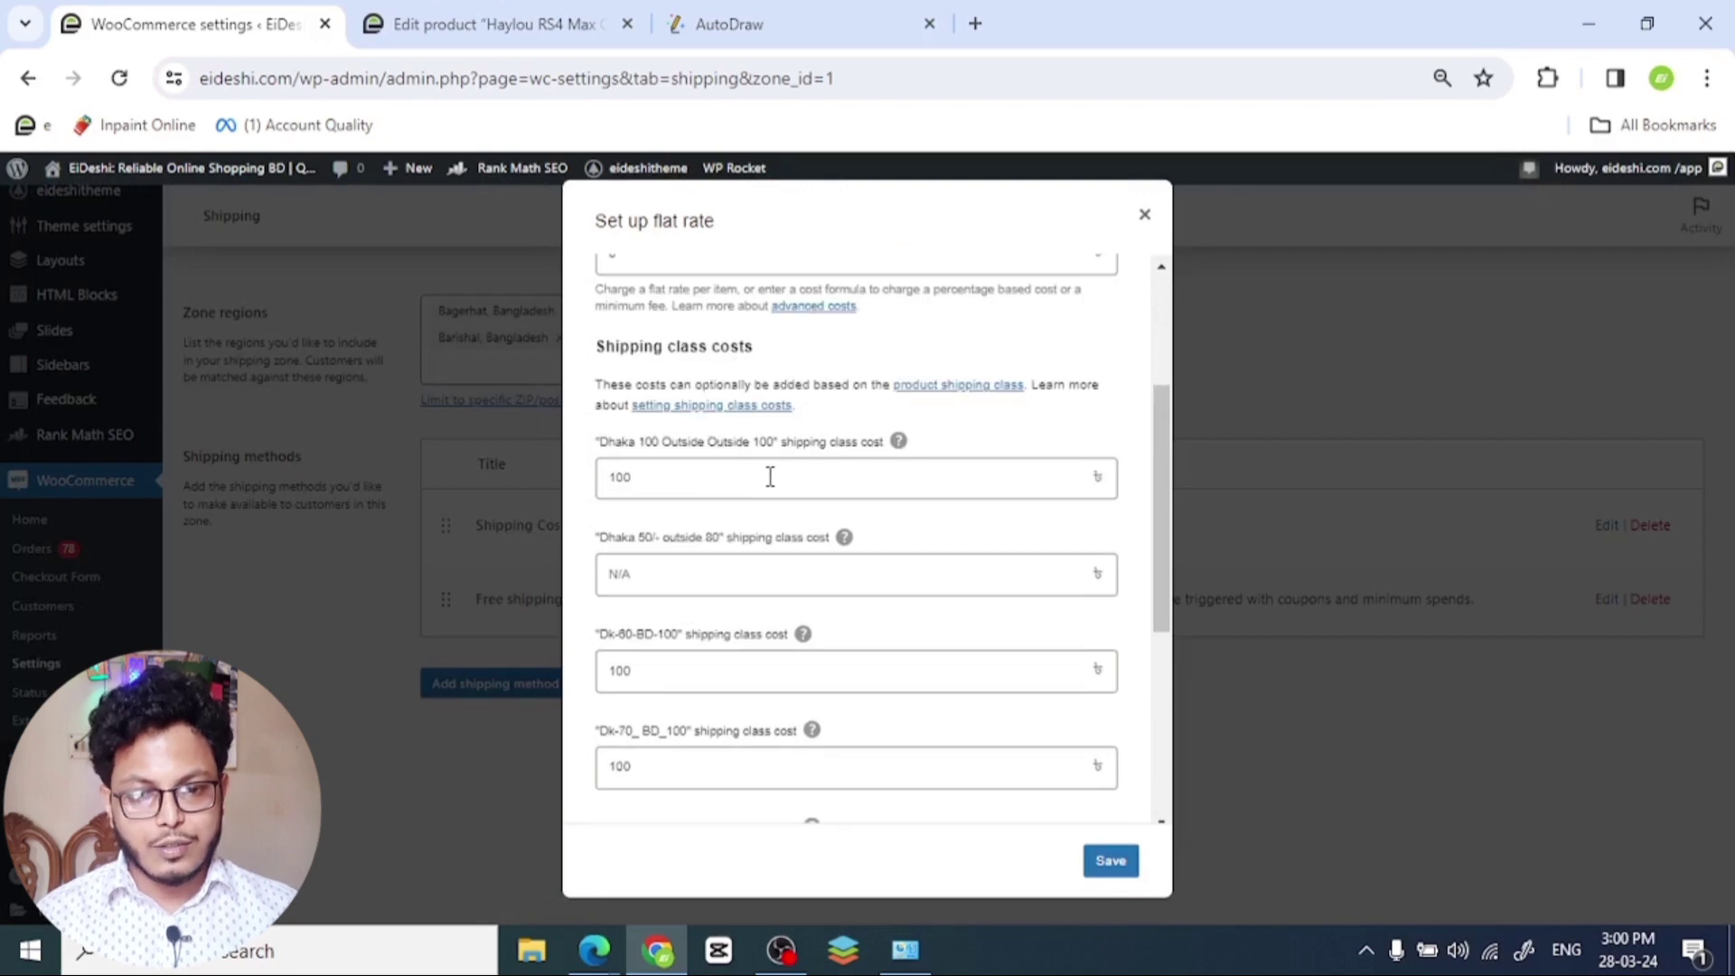
{"action": "double_click", "coordinate": [664, 479]}
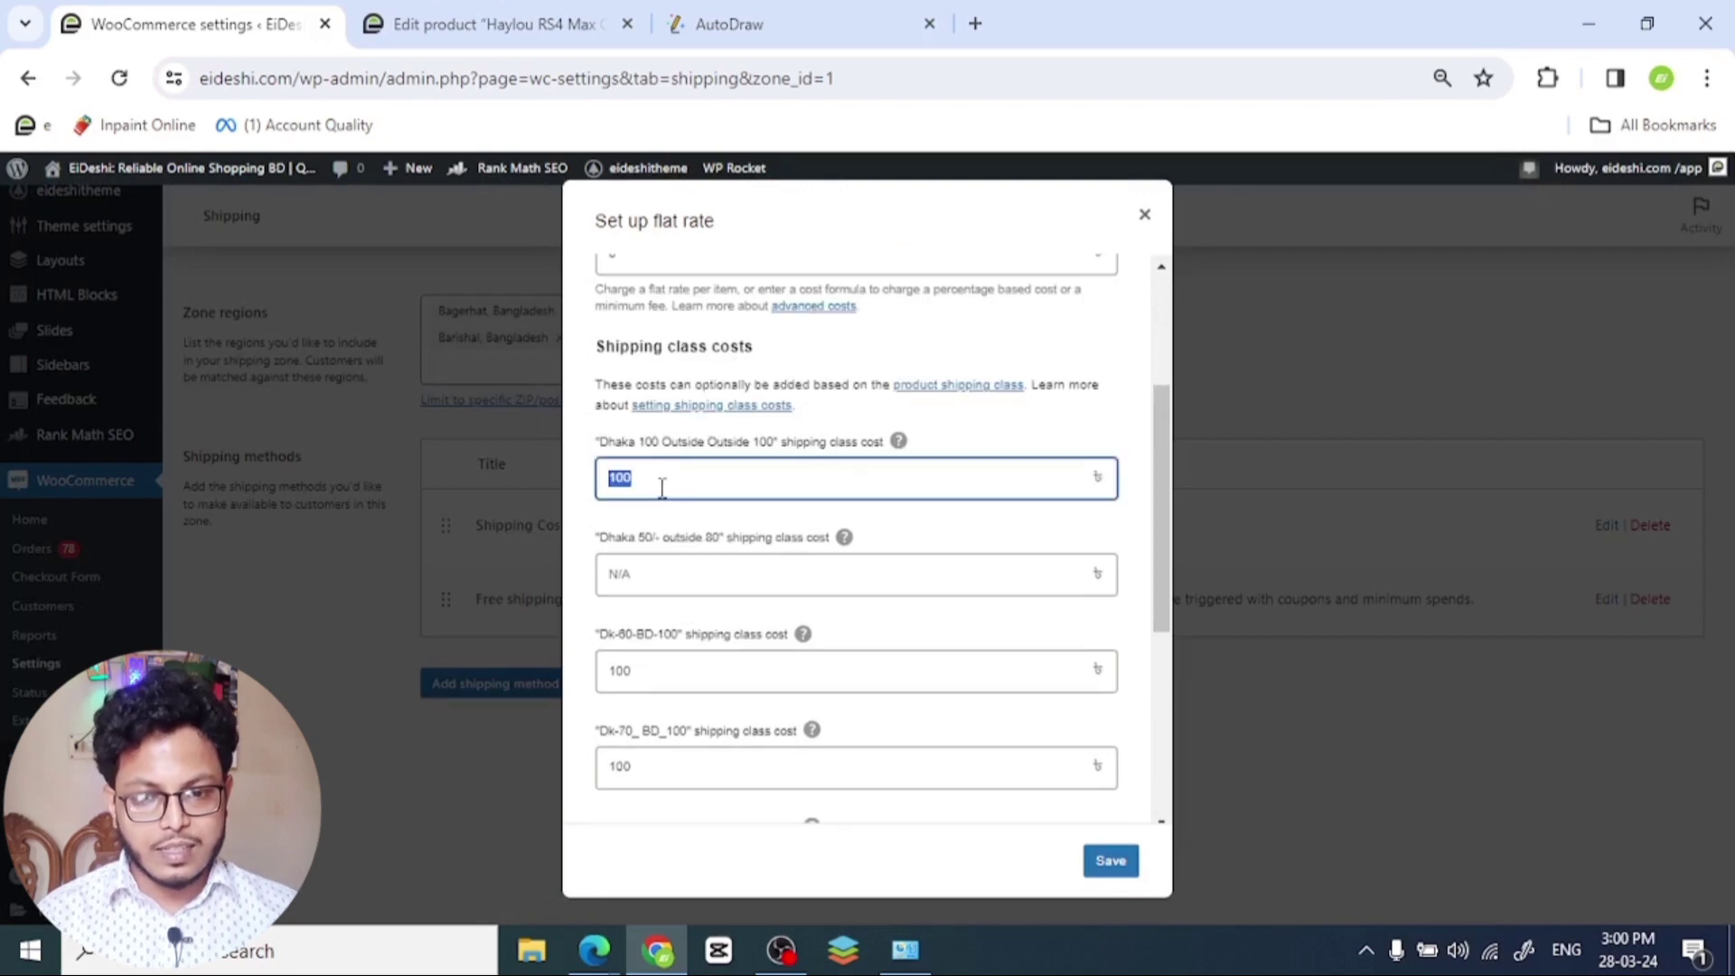
{"action": "left_click", "coordinate": [670, 574]}
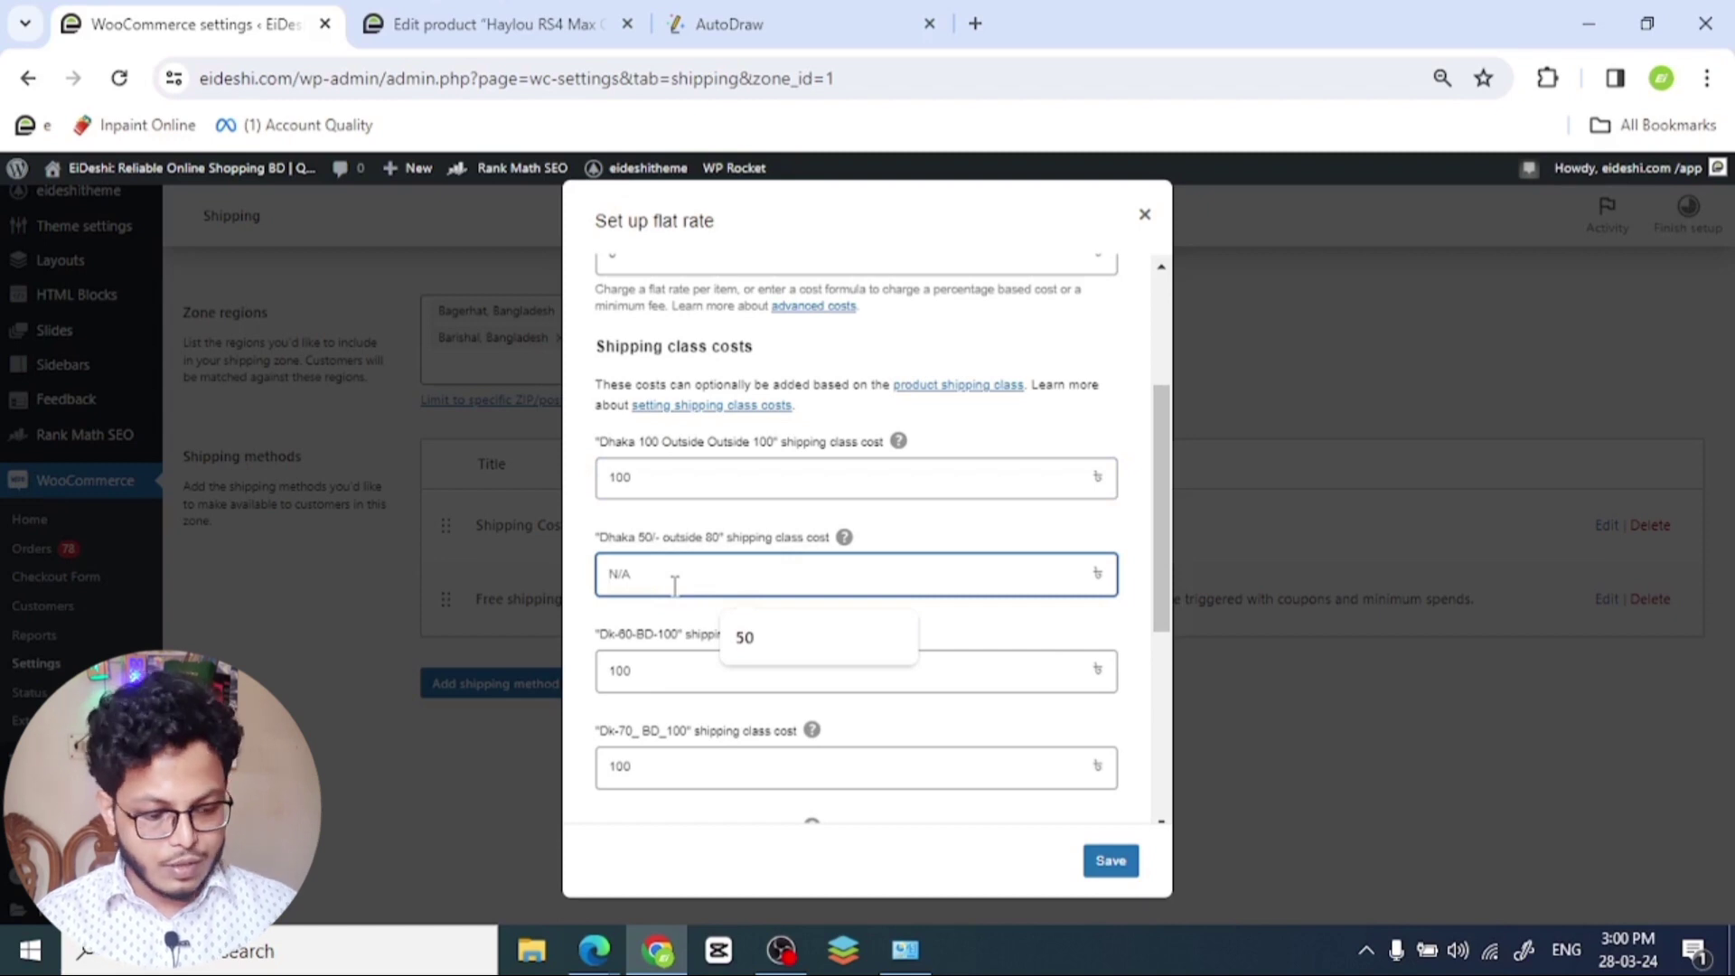
{"action": "type", "text": "80"}
{"action": "scroll", "coordinate": [711, 594], "scroll_direction": "down", "scroll_amount": 1}
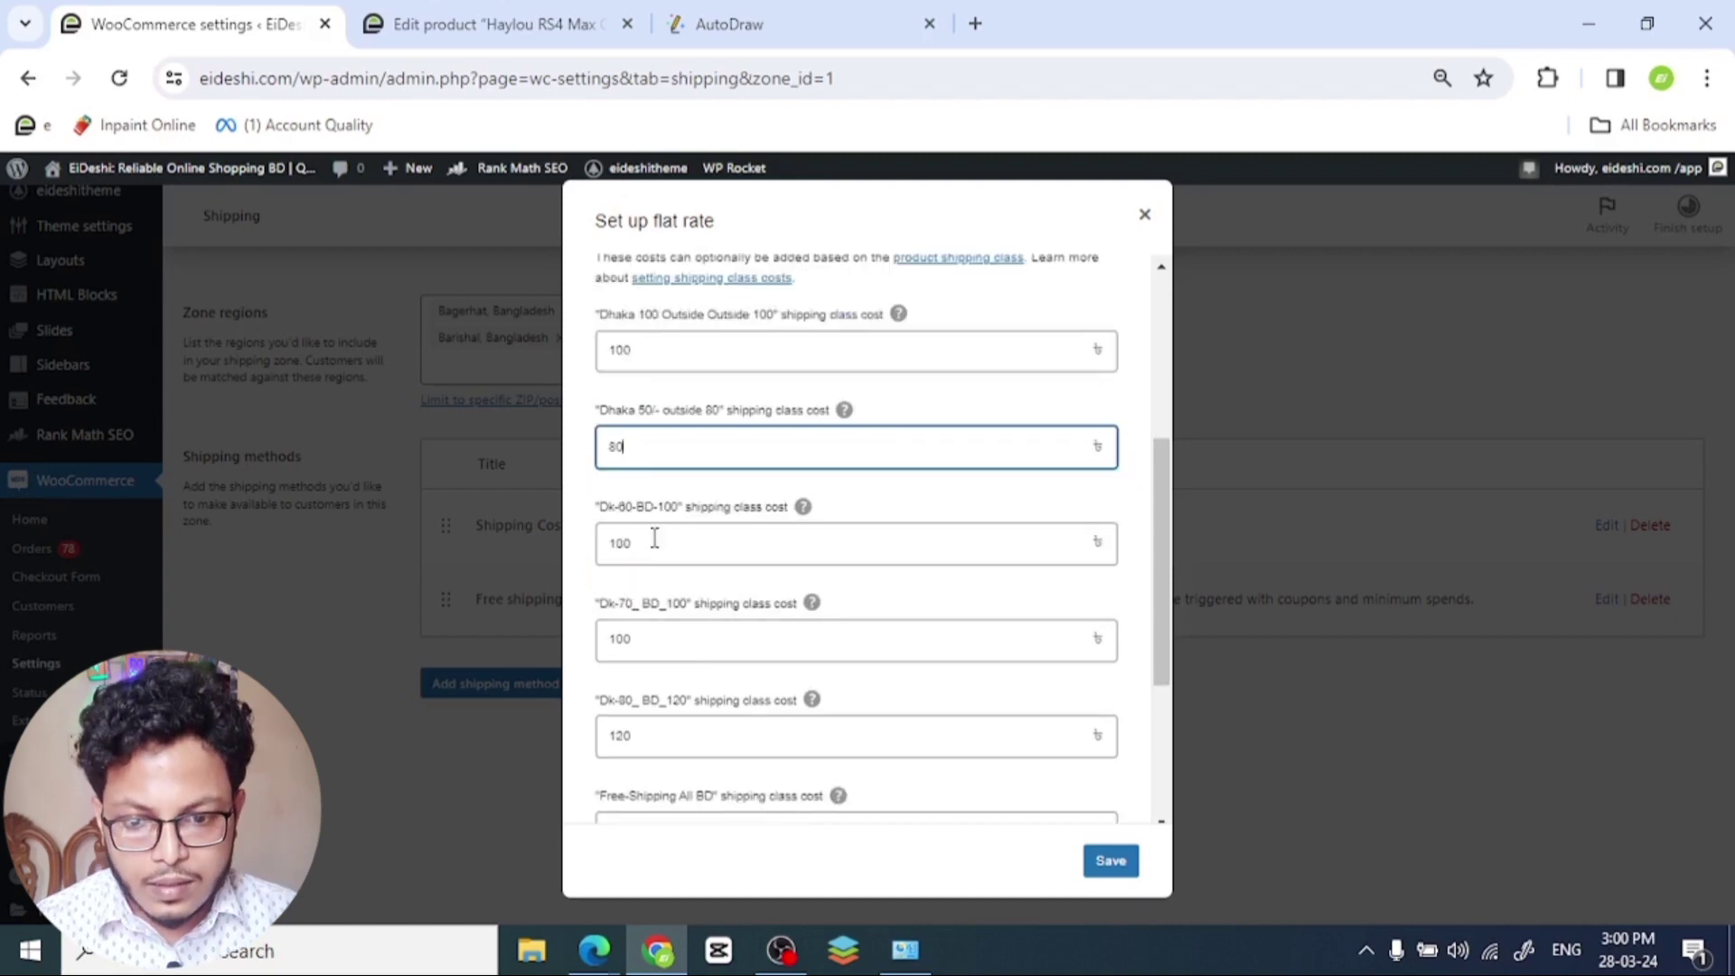
- Check the remaining shipping class costs of the Outside Dhaka flat rate method and save it
{"action": "key", "text": "Tab"}
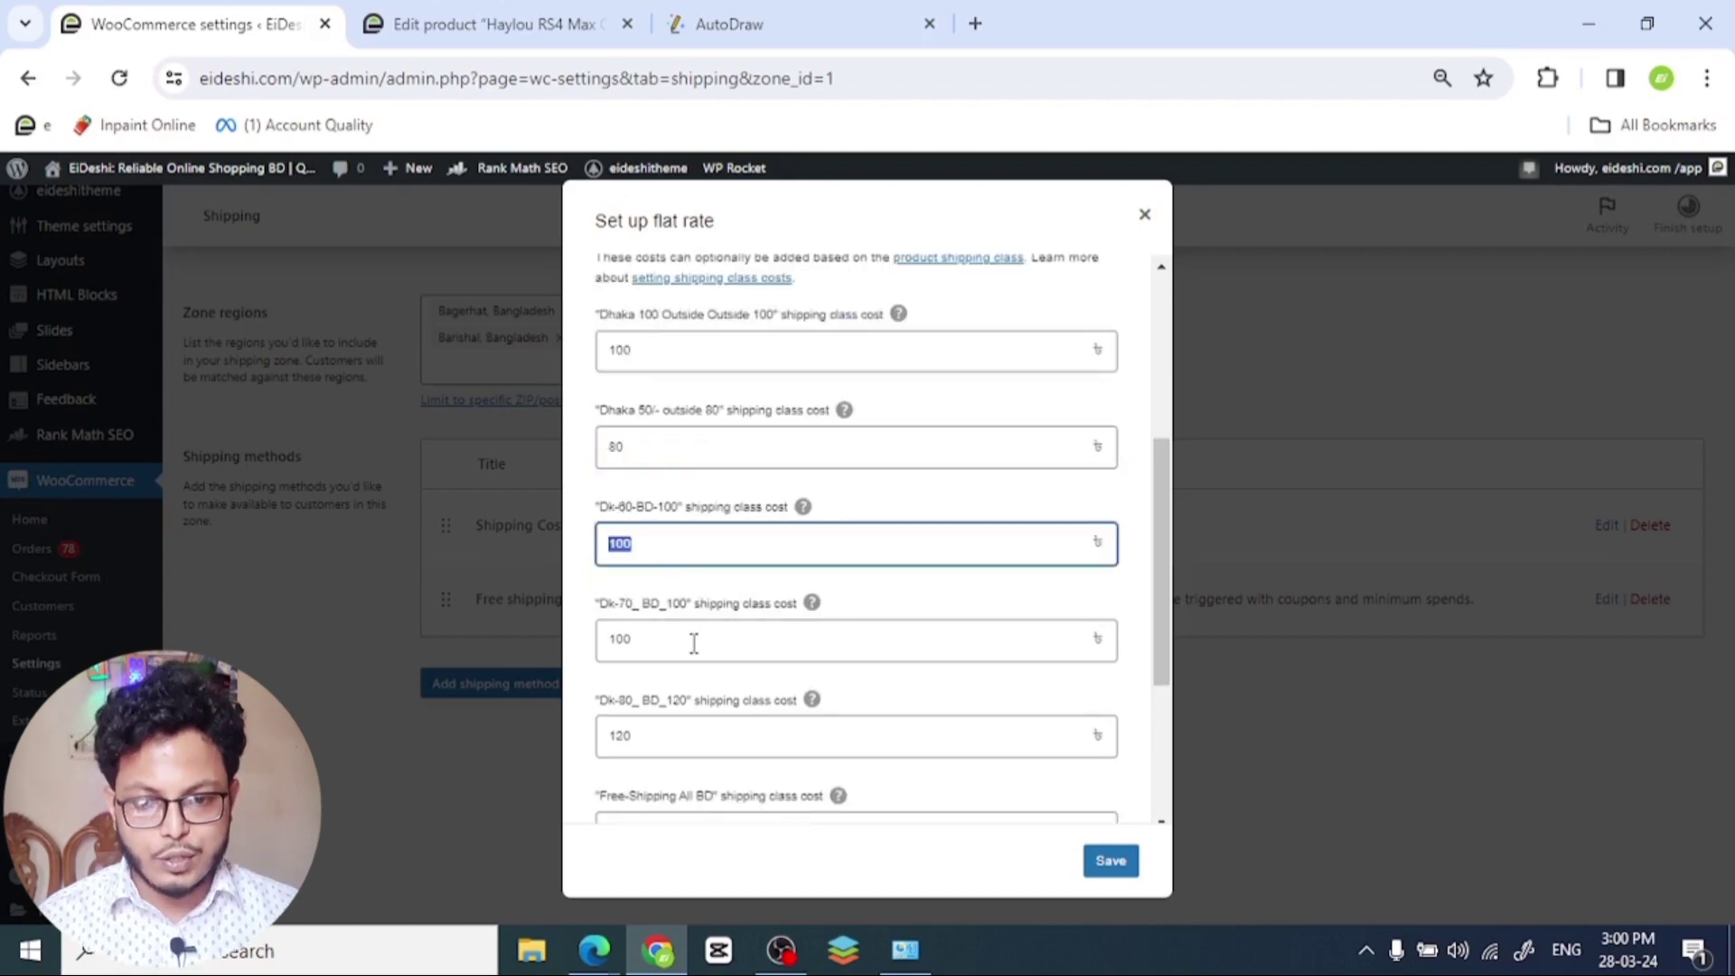
{"action": "scroll", "coordinate": [673, 551], "scroll_direction": "down", "scroll_amount": 2}
{"action": "double_click", "coordinate": [688, 488]}
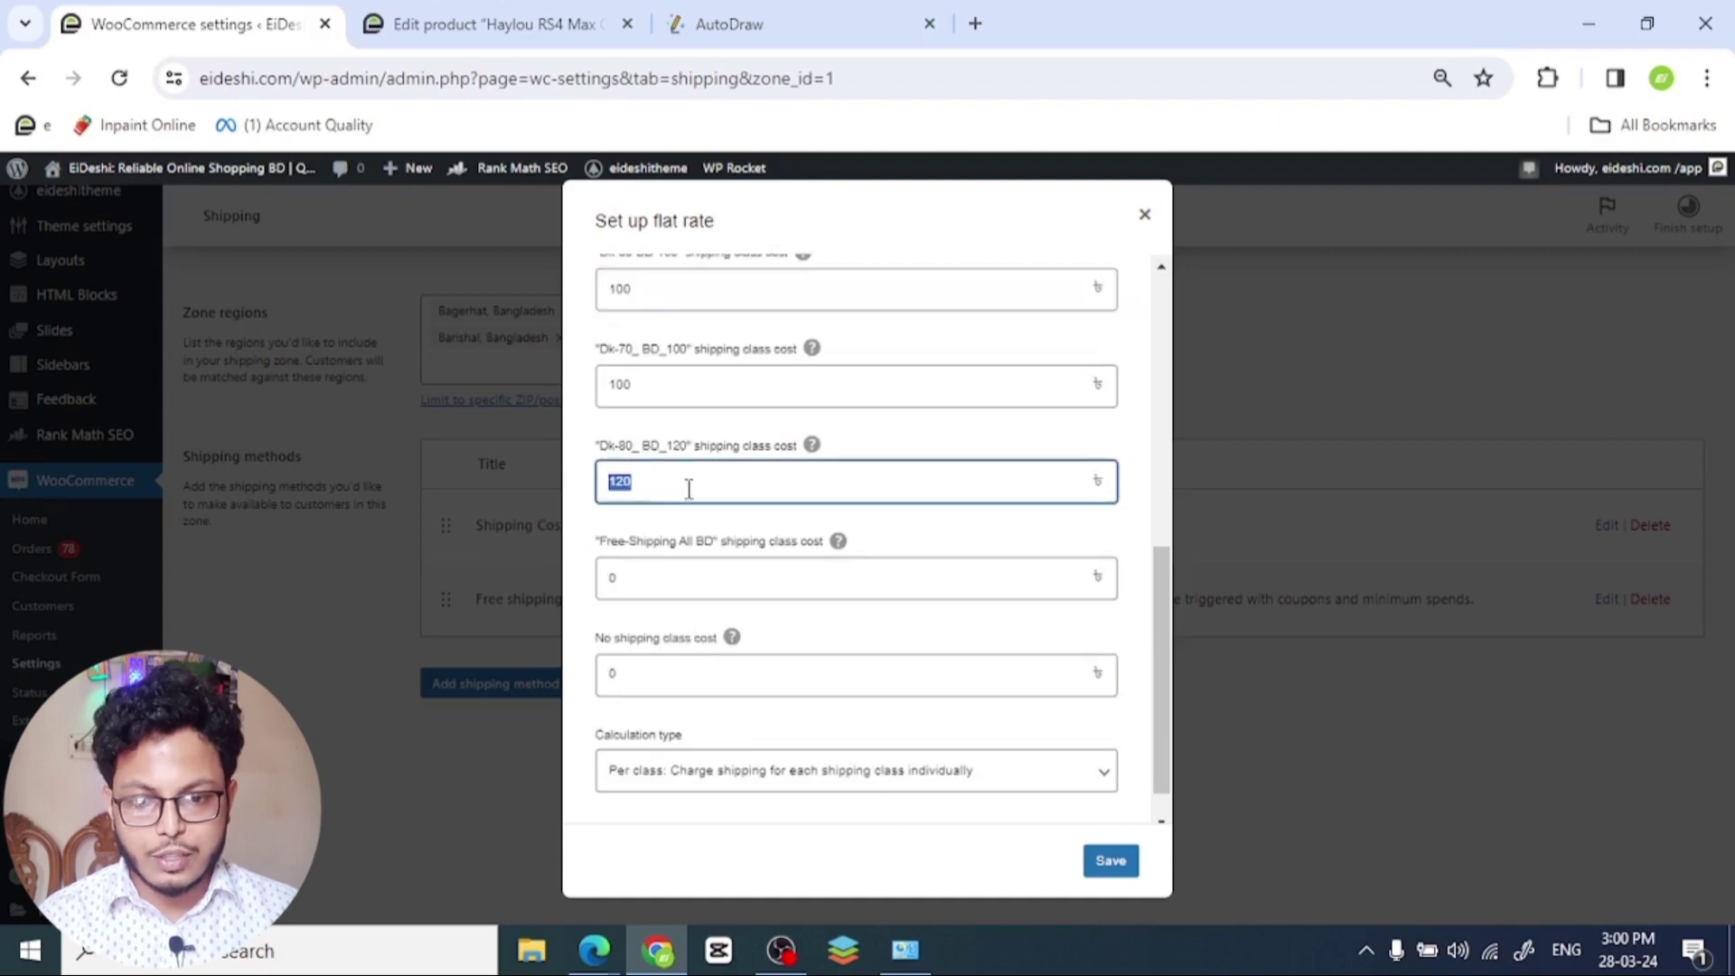
{"action": "scroll", "coordinate": [689, 583], "scroll_direction": "down", "scroll_amount": 1}
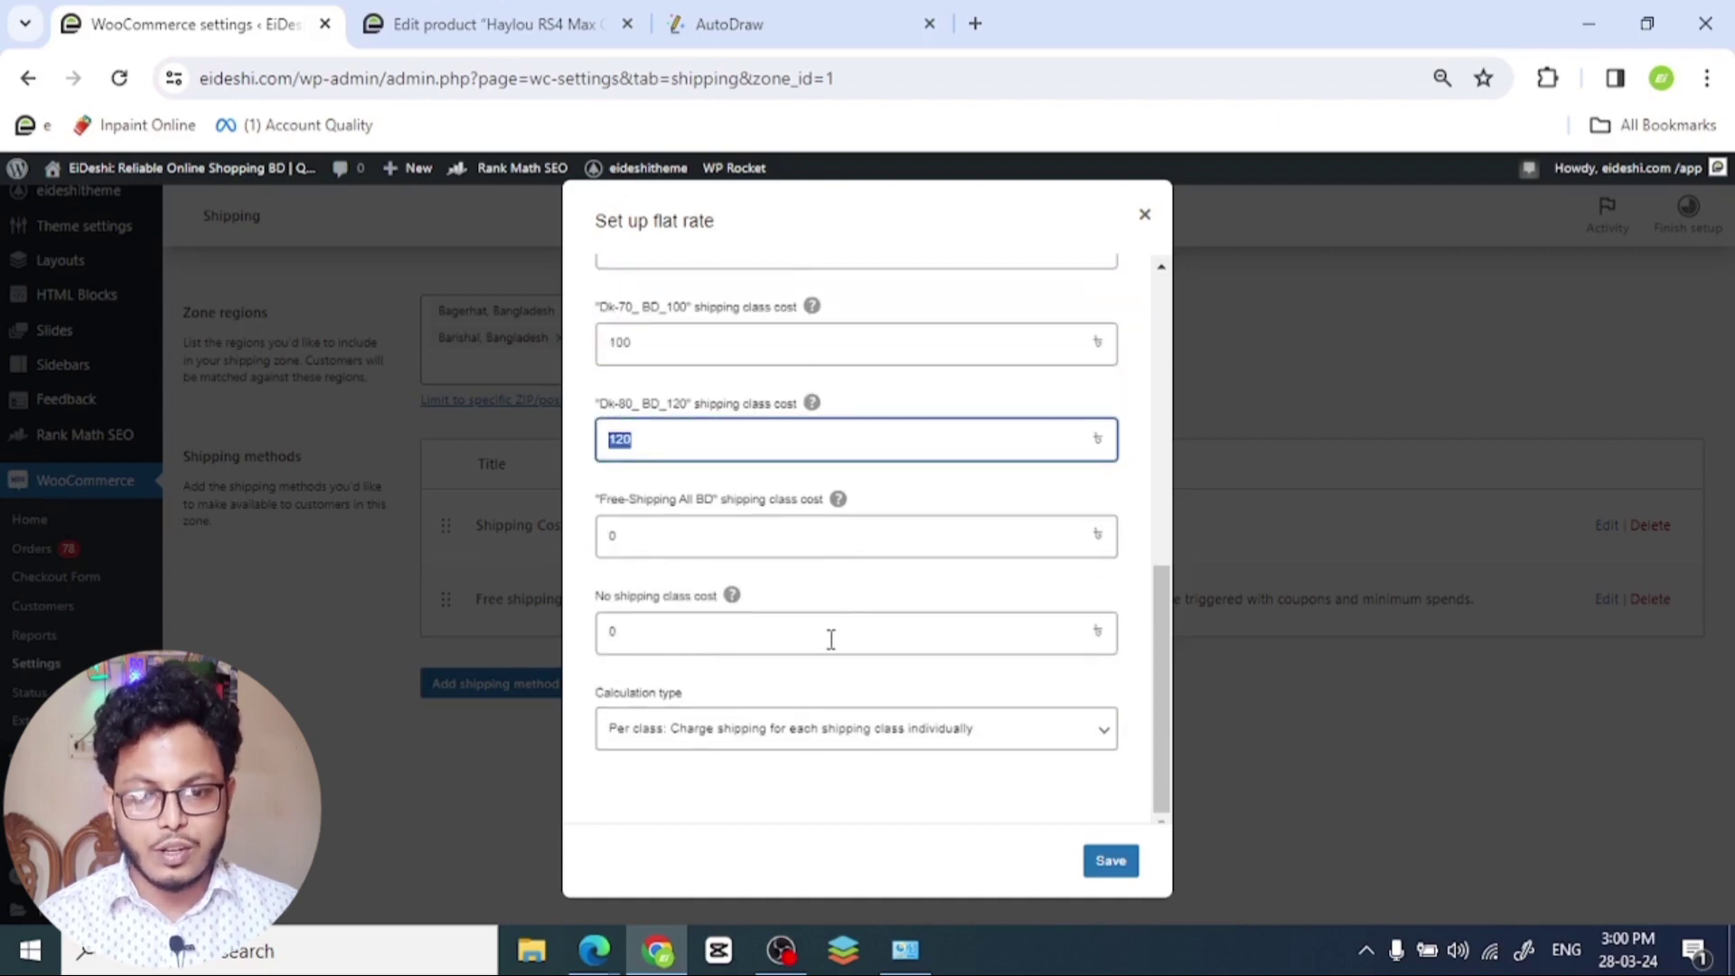
{"action": "left_click", "coordinate": [1128, 870]}
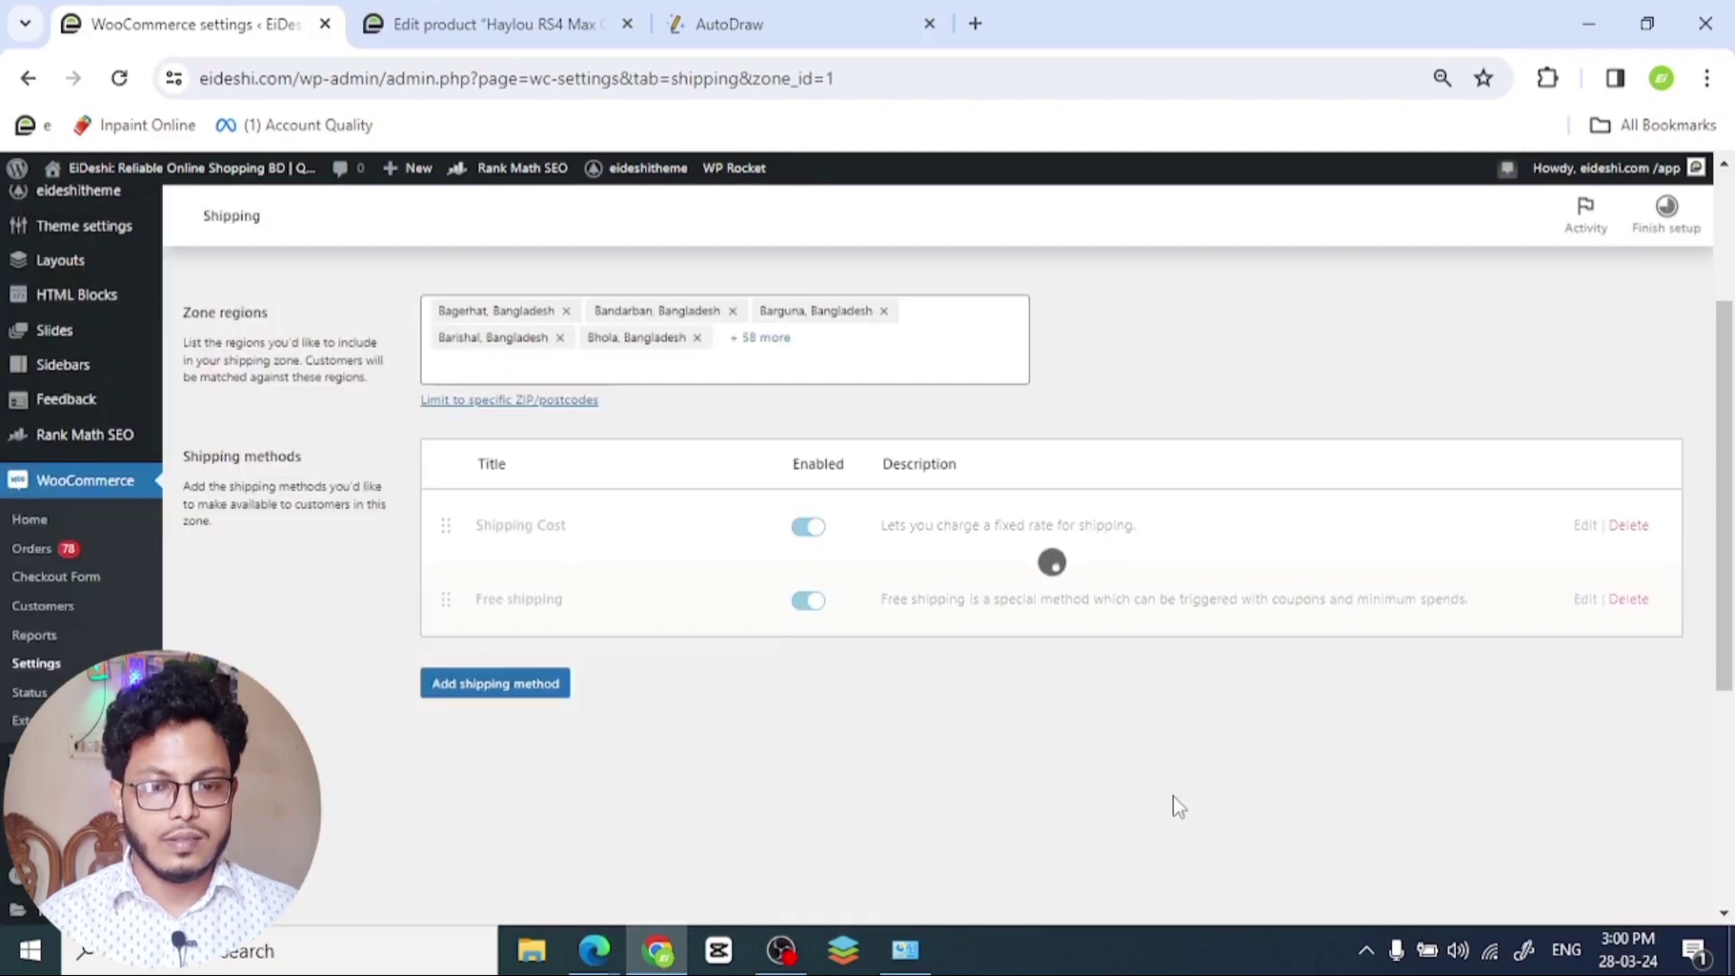
{"action": "scroll", "coordinate": [978, 595], "scroll_direction": "down", "scroll_amount": 1}
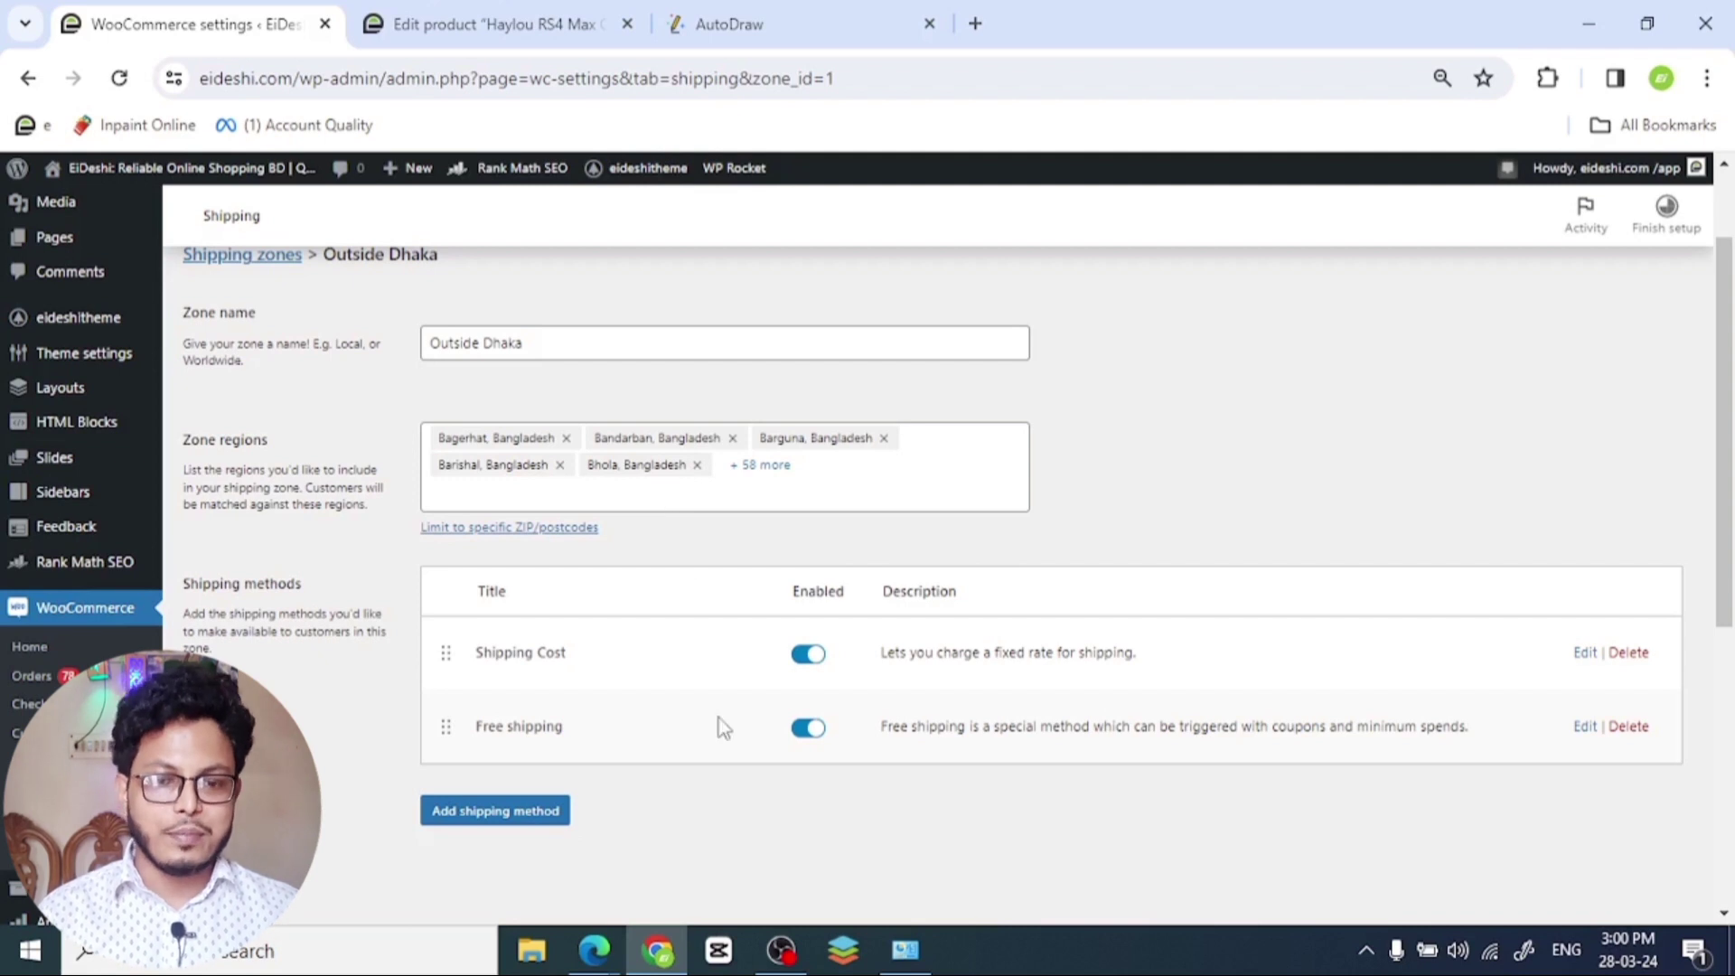
- Return to the shipping zones list and set the Haylou RS4 Max product's shipping class to "Dhaka 50/- outside 80"
{"action": "scroll", "coordinate": [717, 726], "scroll_direction": "up", "scroll_amount": 1}
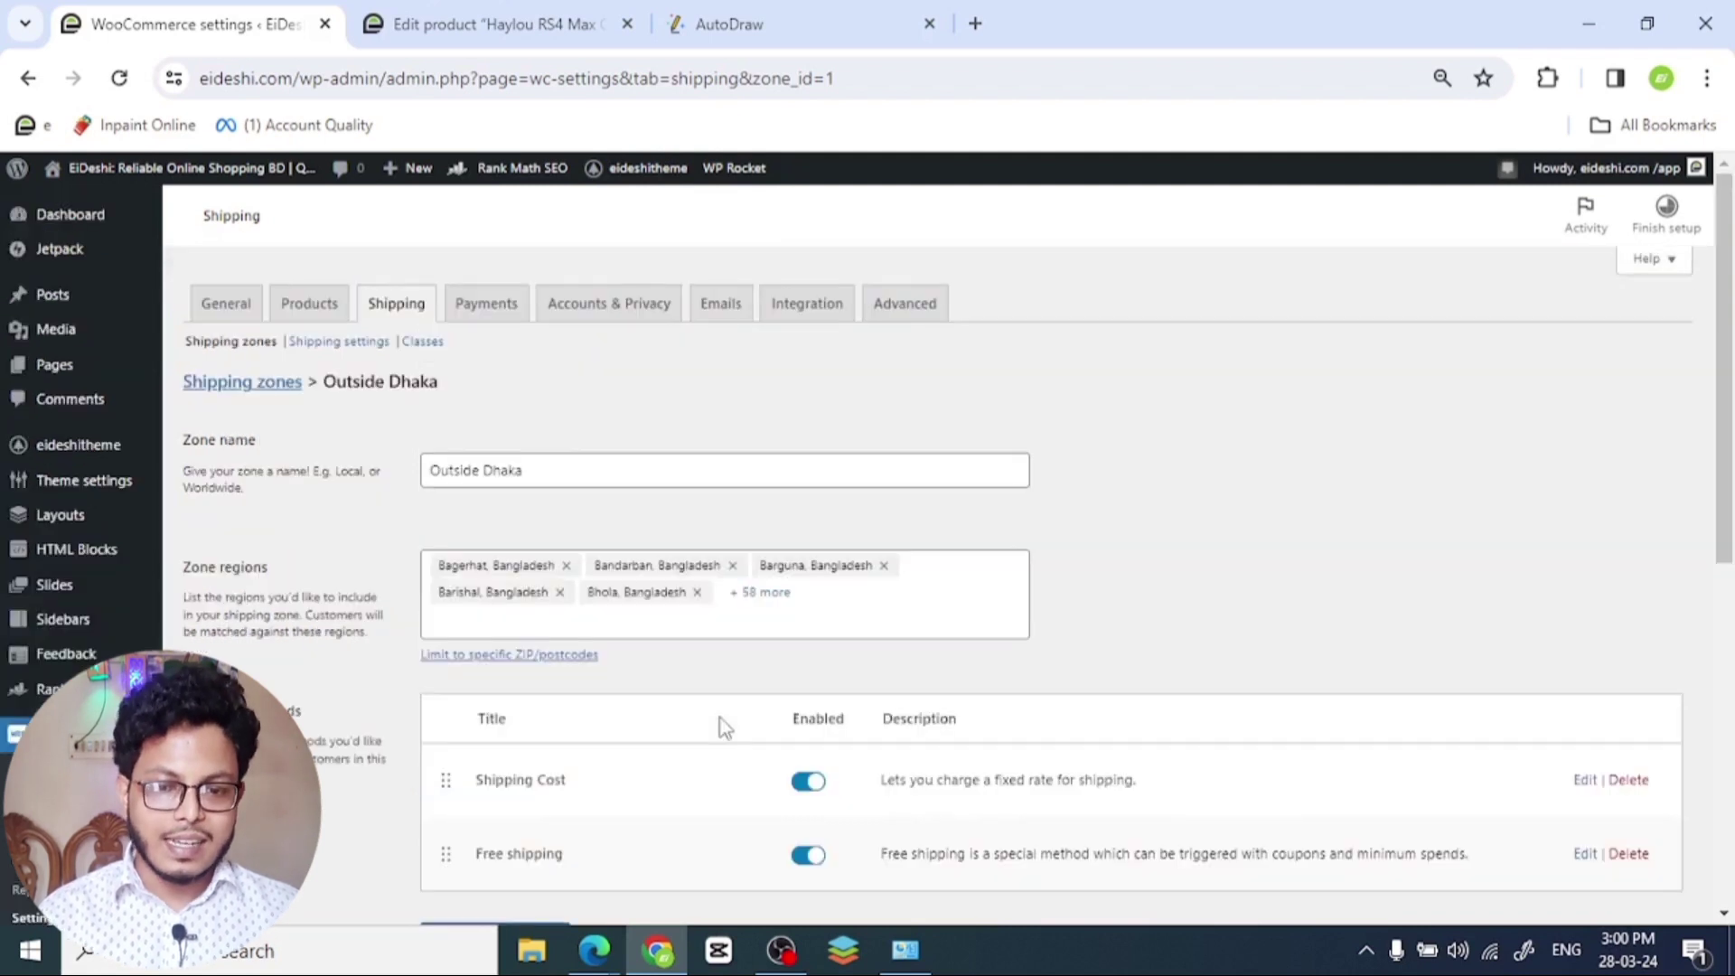
{"action": "left_click", "coordinate": [260, 348]}
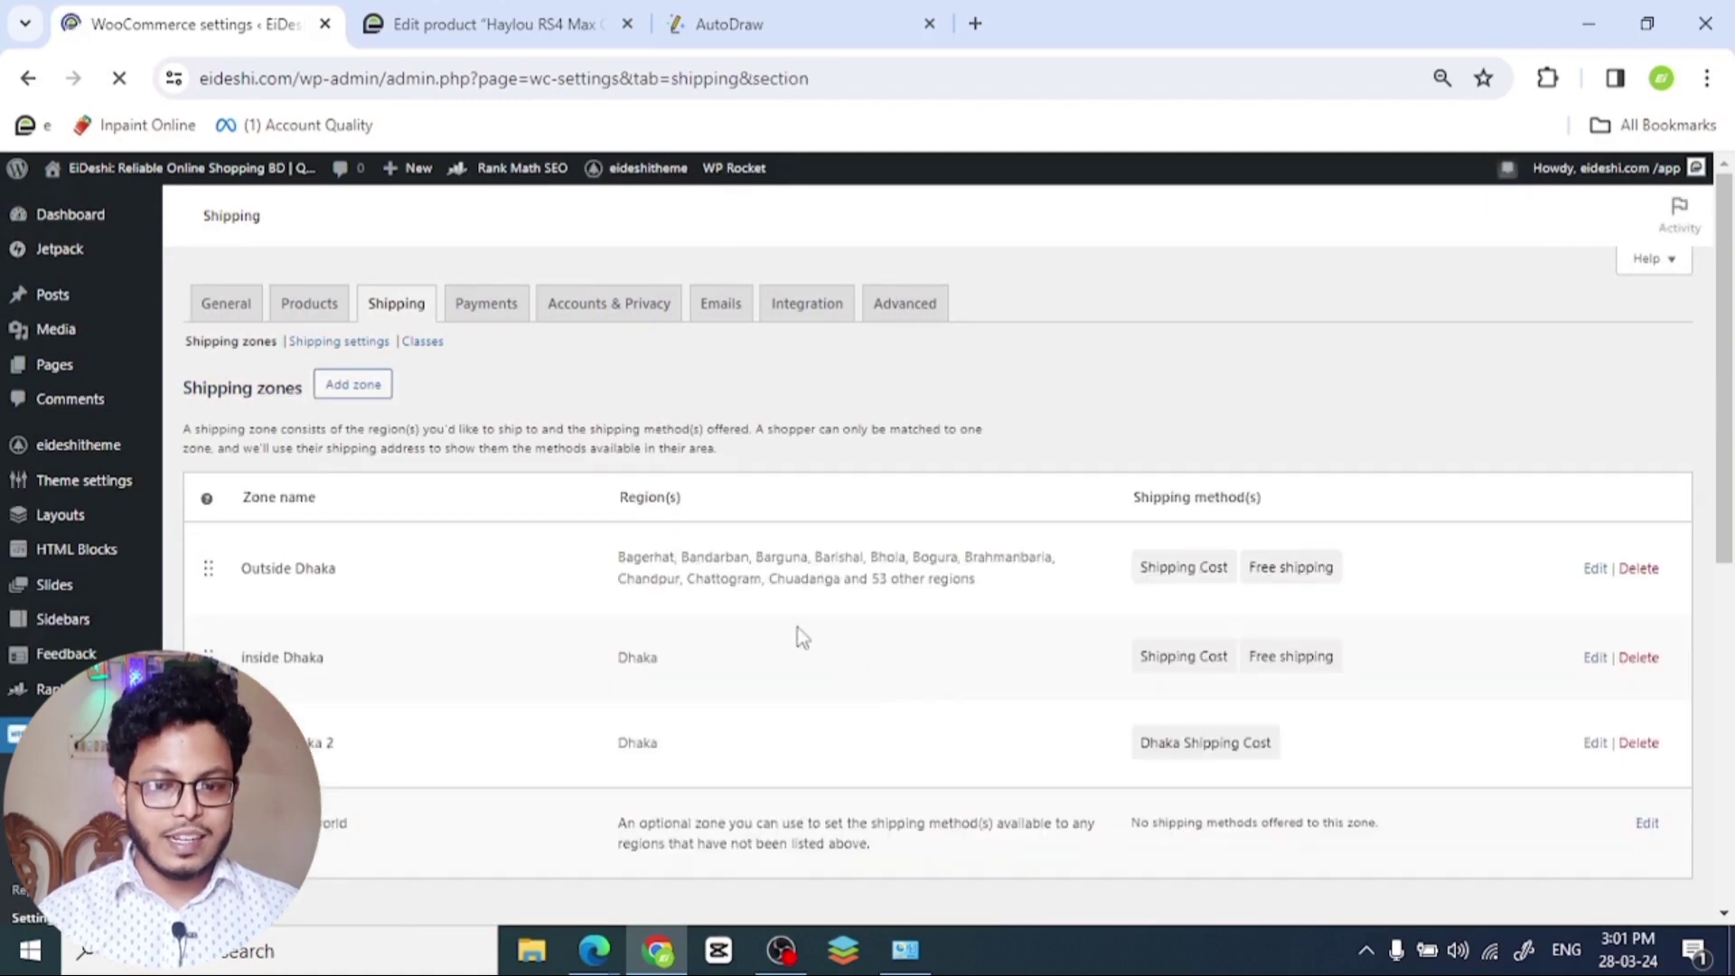
{"action": "left_click", "coordinate": [496, 24]}
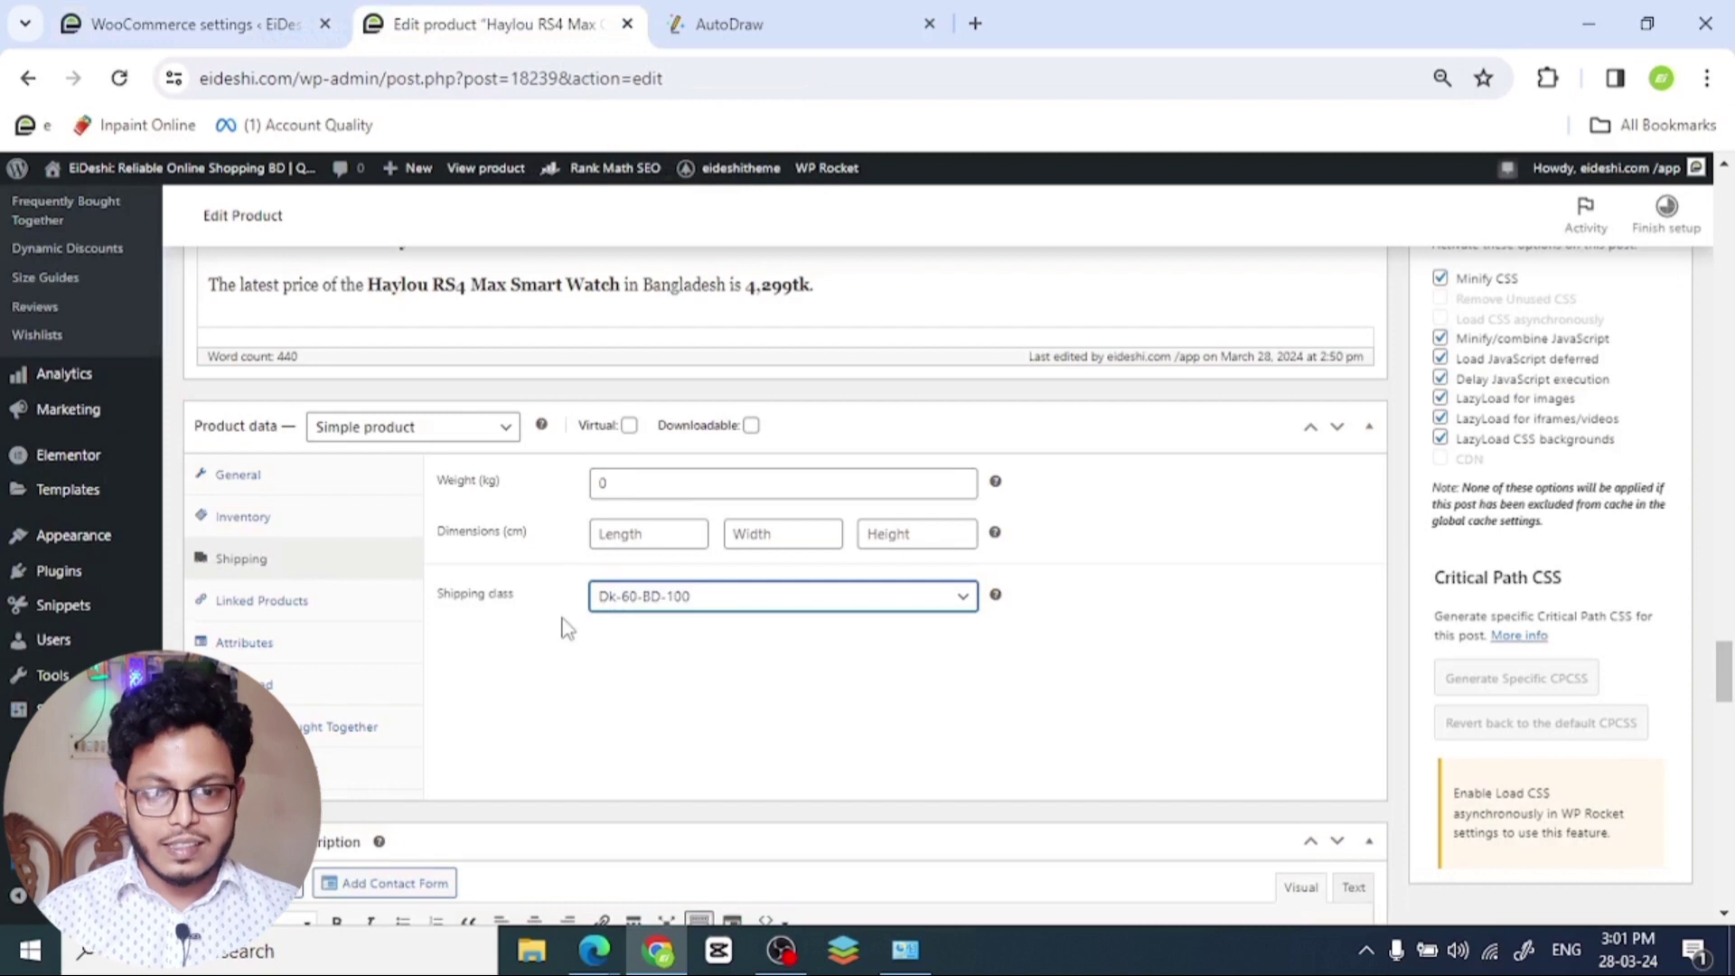
{"action": "left_click", "coordinate": [699, 600]}
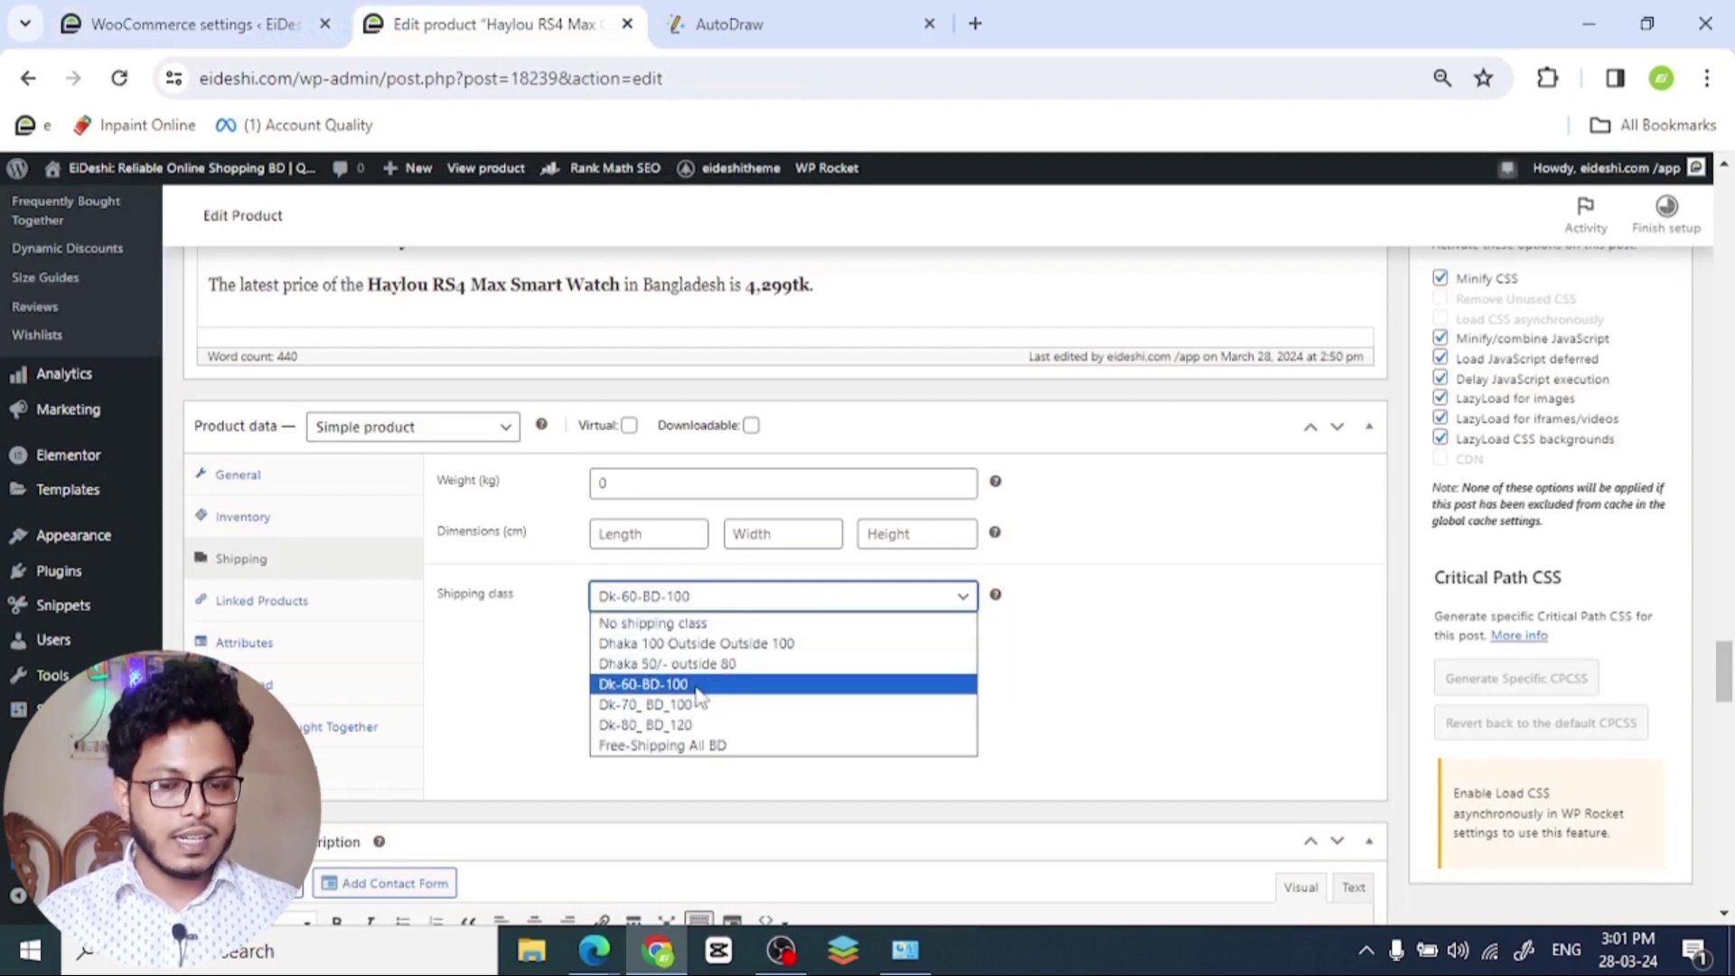
{"action": "left_click", "coordinate": [635, 665]}
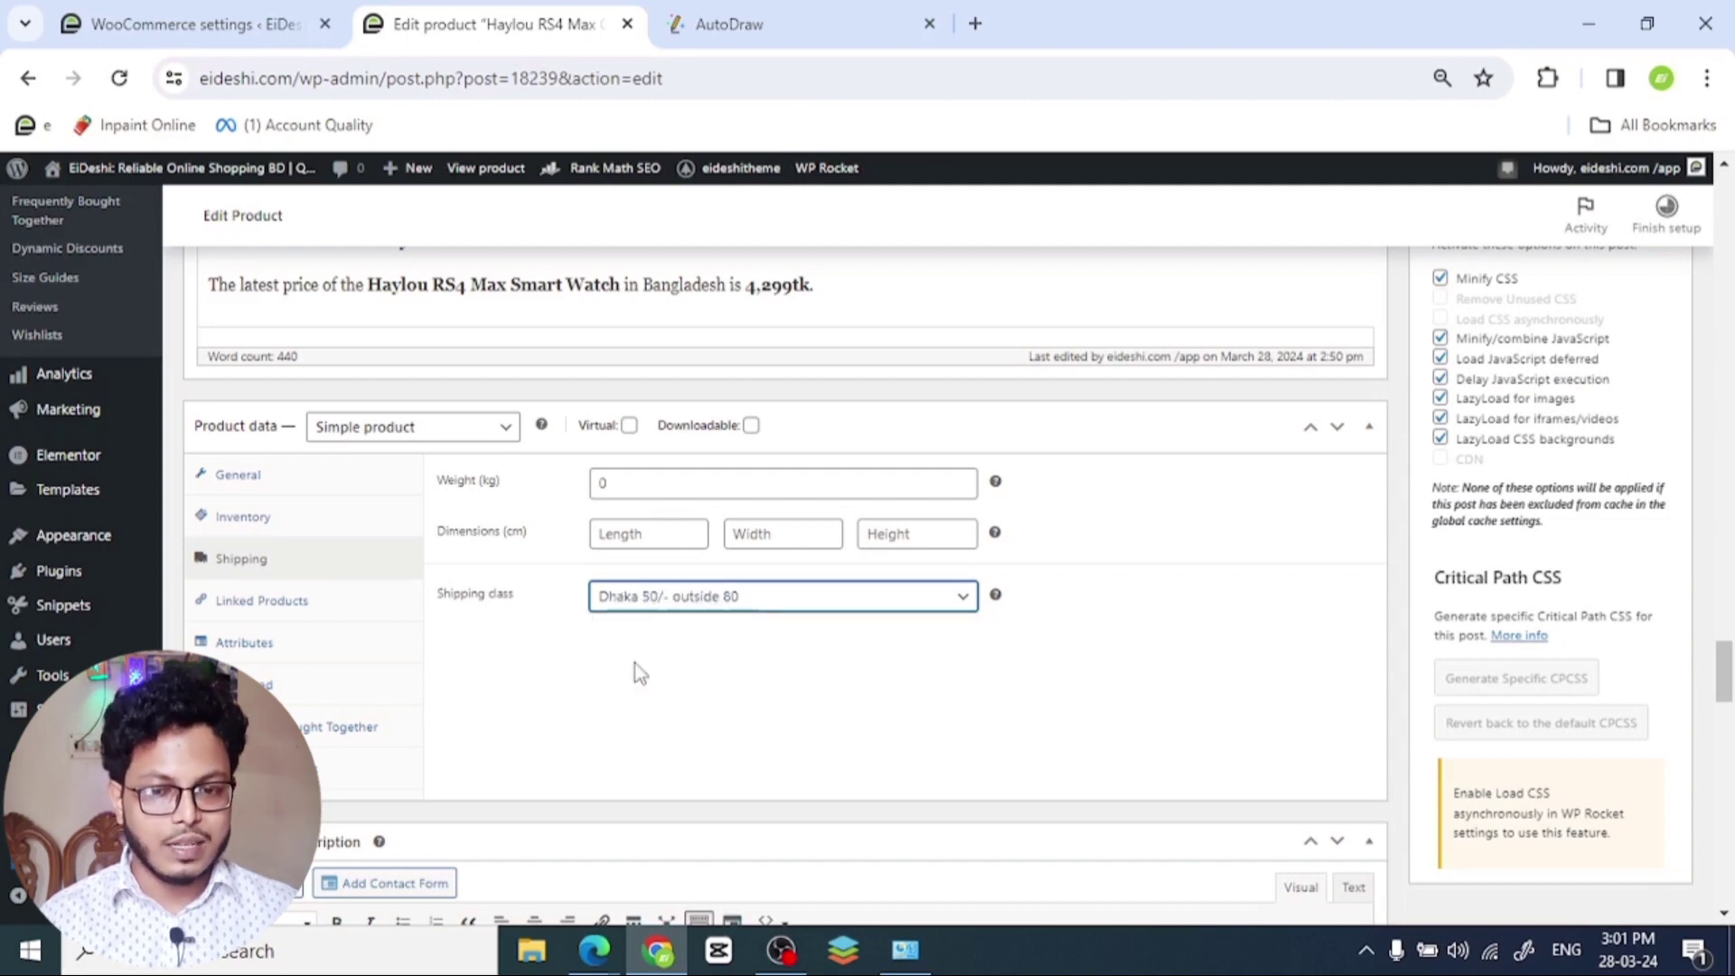
- Update the Haylou RS4 Max product to save its shipping class
{"action": "scroll", "coordinate": [832, 656], "scroll_direction": "up", "scroll_amount": 20}
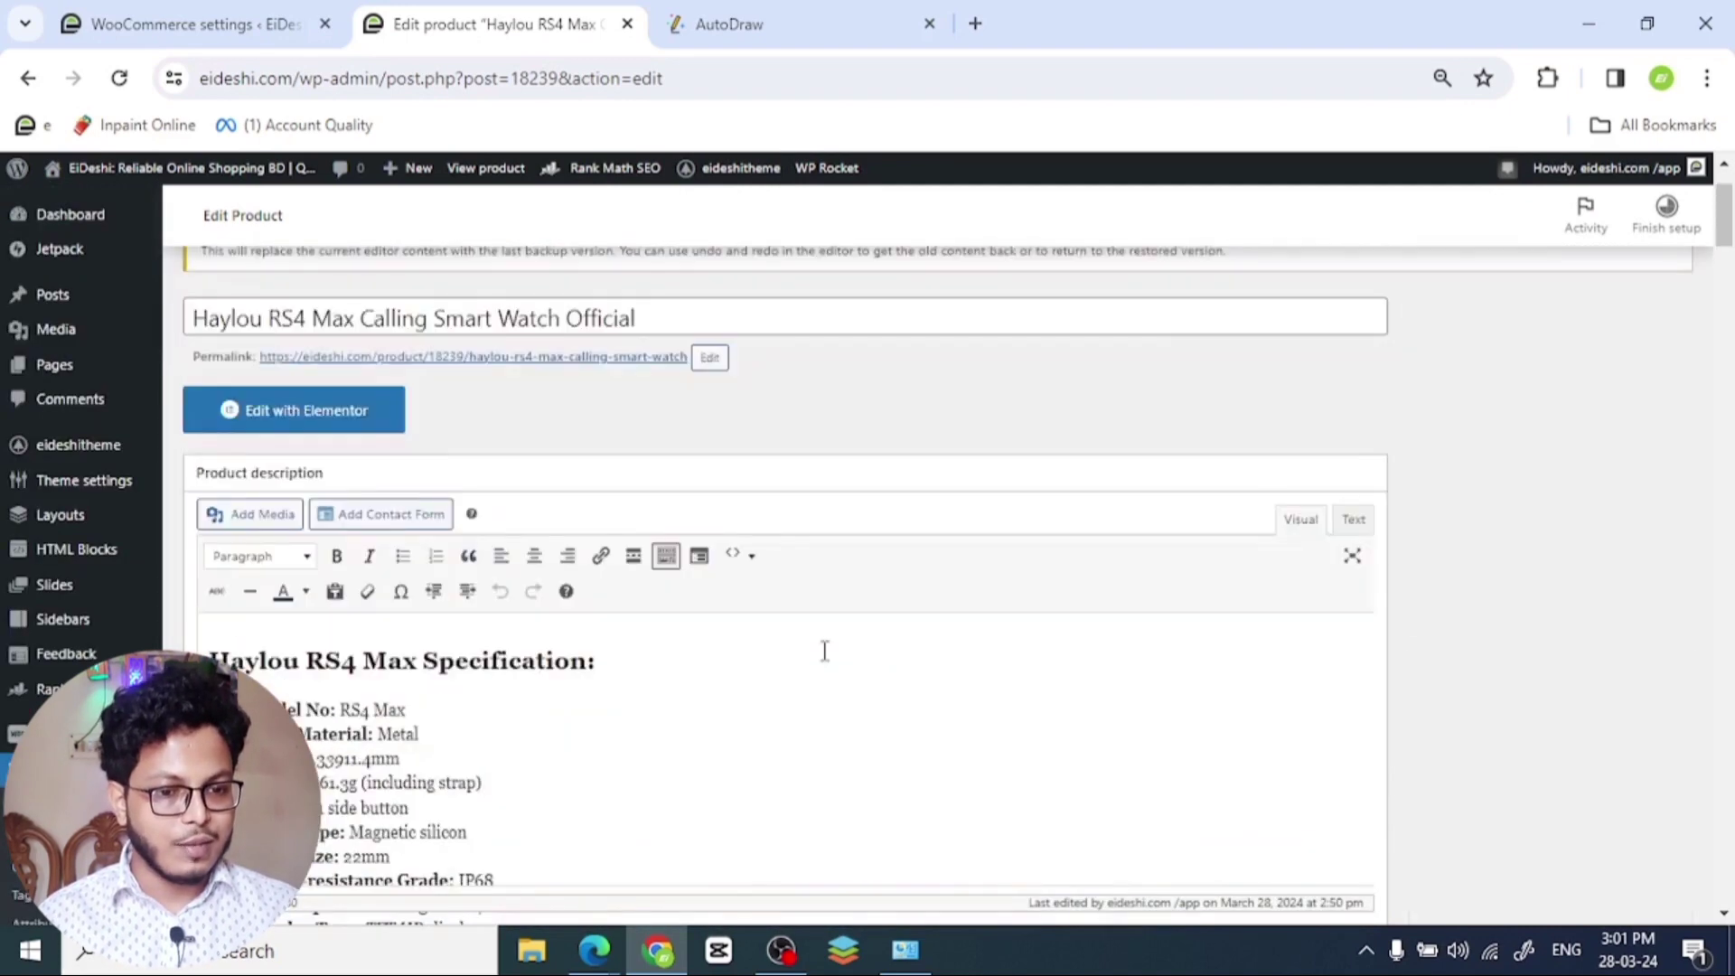
{"action": "scroll", "coordinate": [1456, 704], "scroll_direction": "down", "scroll_amount": 15}
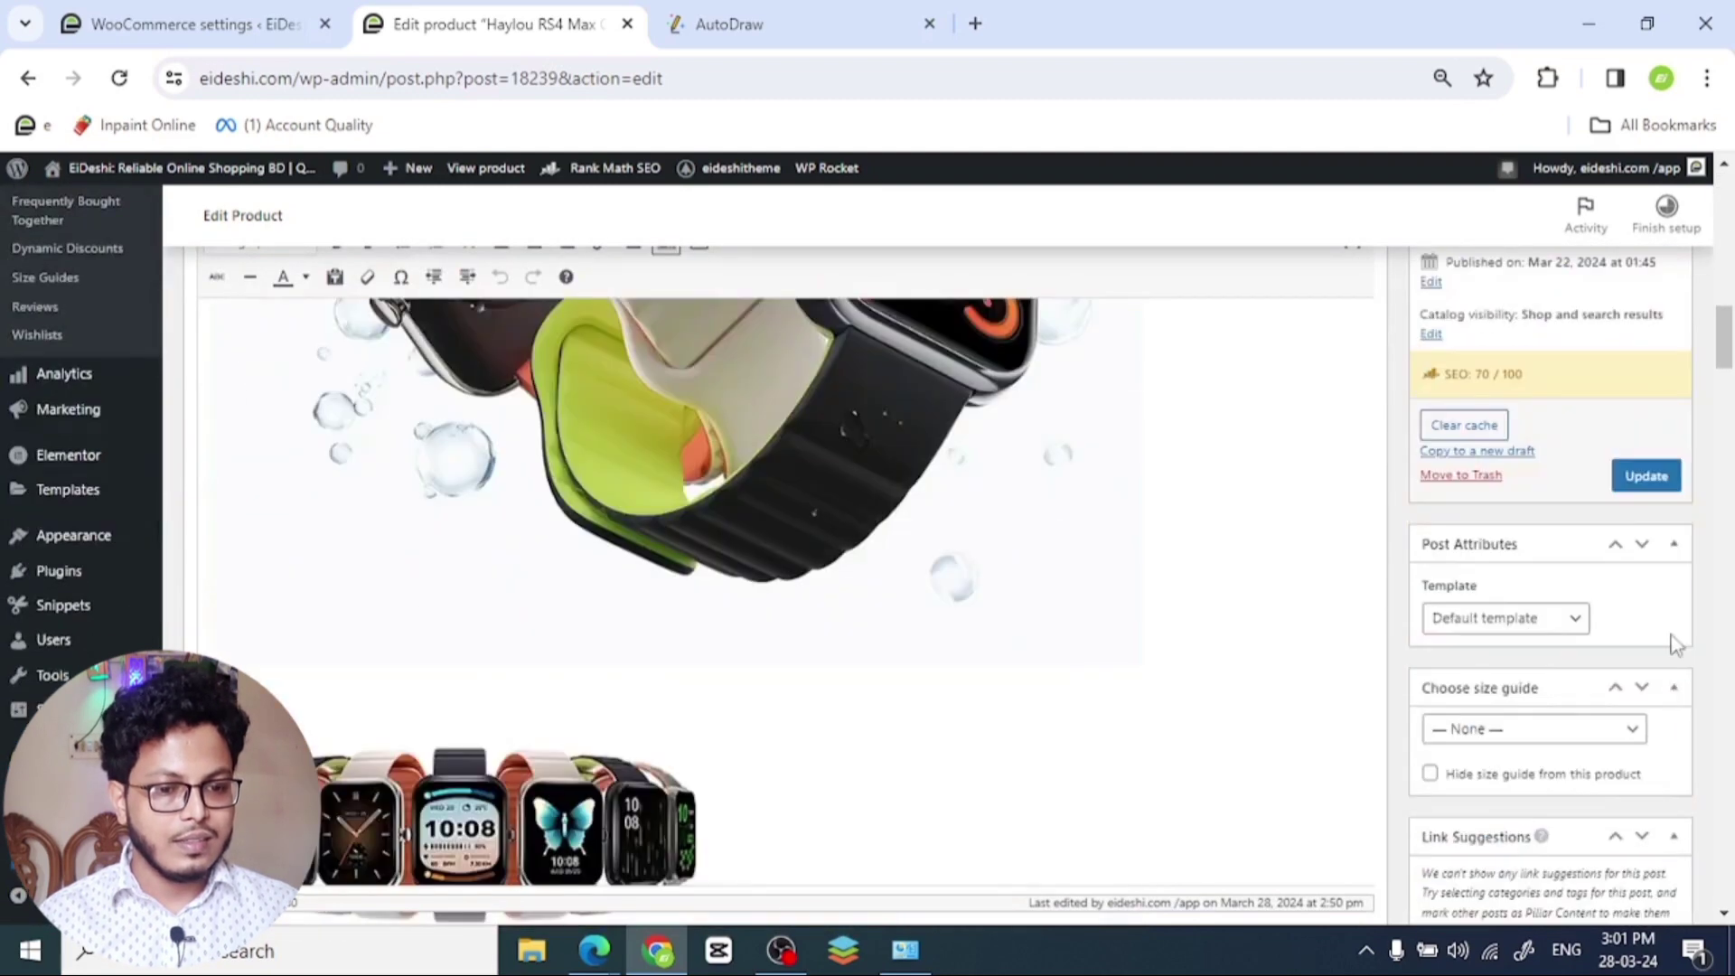
{"action": "left_click", "coordinate": [1647, 476]}
{"action": "scroll", "coordinate": [1664, 493], "scroll_direction": "up", "scroll_amount": 4}
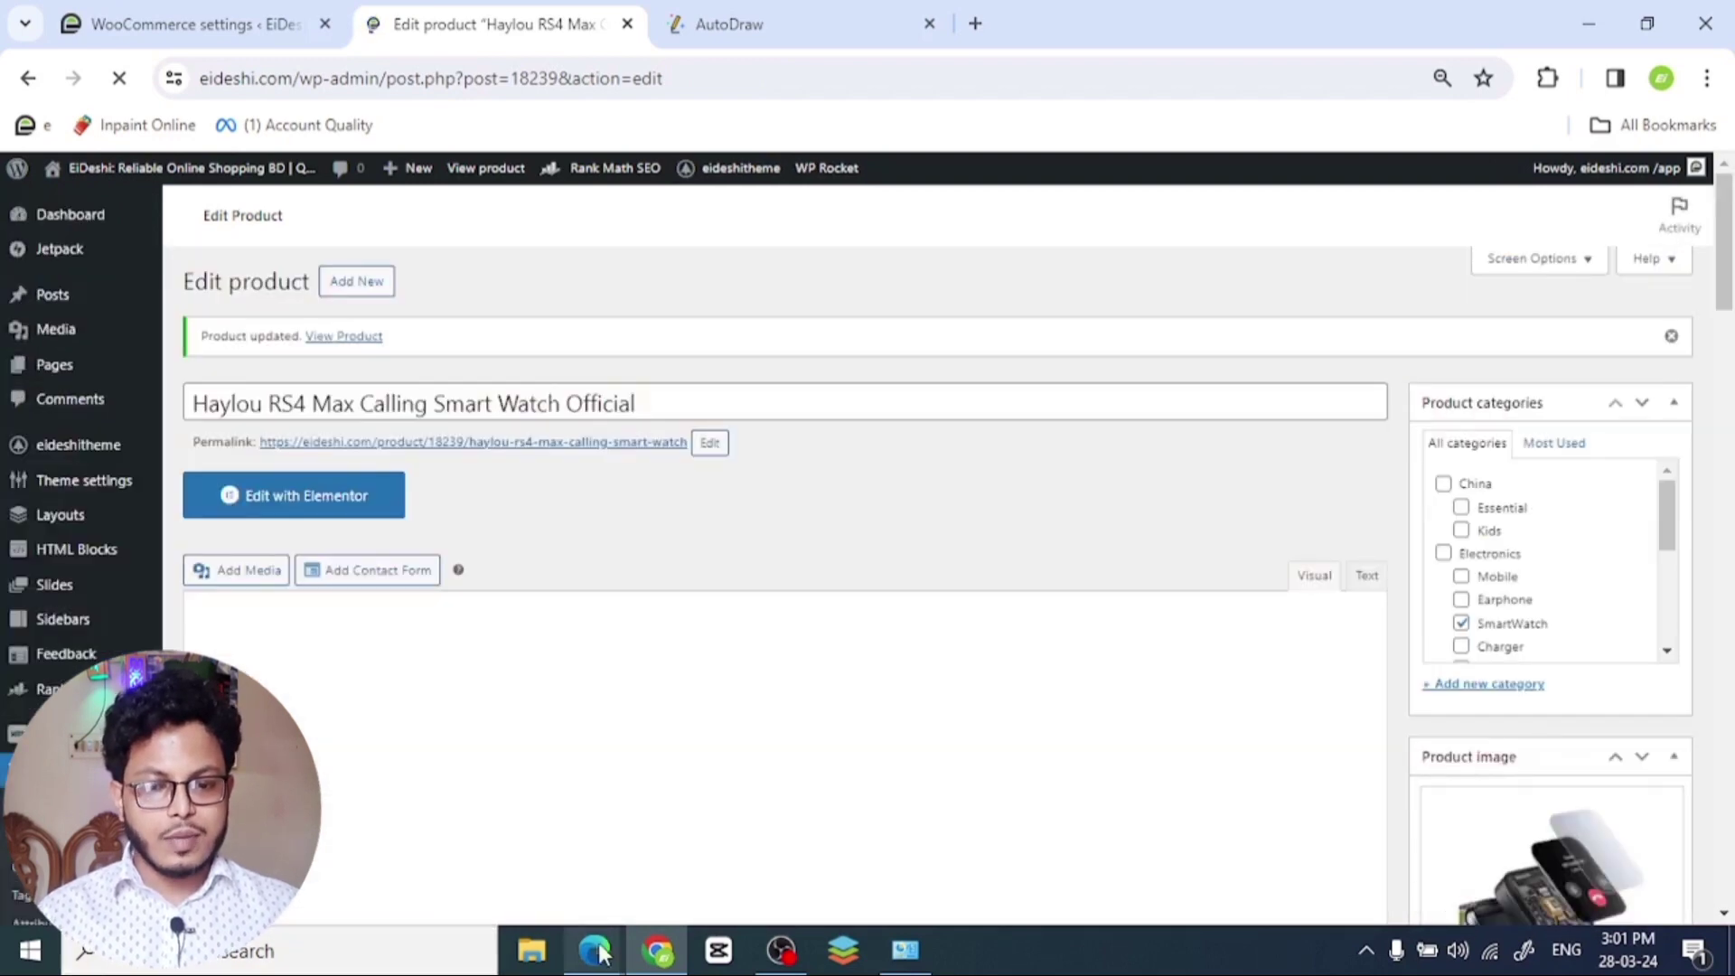
- Switch to the Edge private window, add the Haylou RS4 Max watch to the cart and view the cart
{"action": "mouse_move", "coordinate": [599, 952]}
{"action": "left_click", "coordinate": [612, 844]}
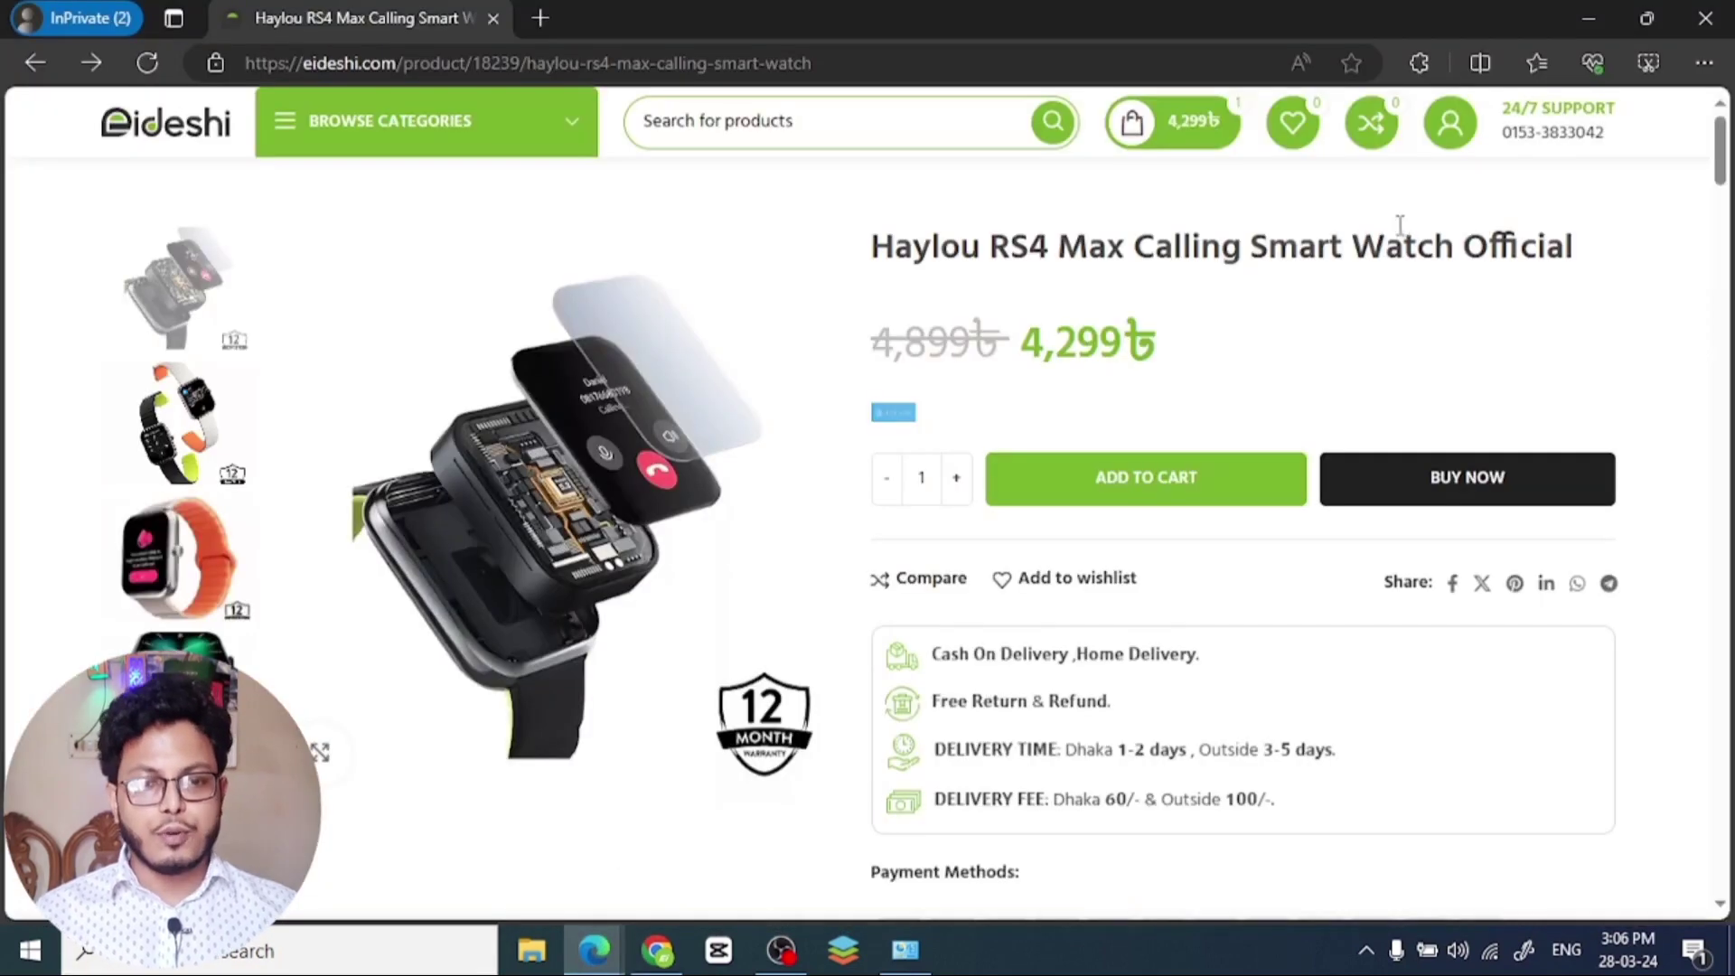
{"action": "left_click", "coordinate": [1193, 477]}
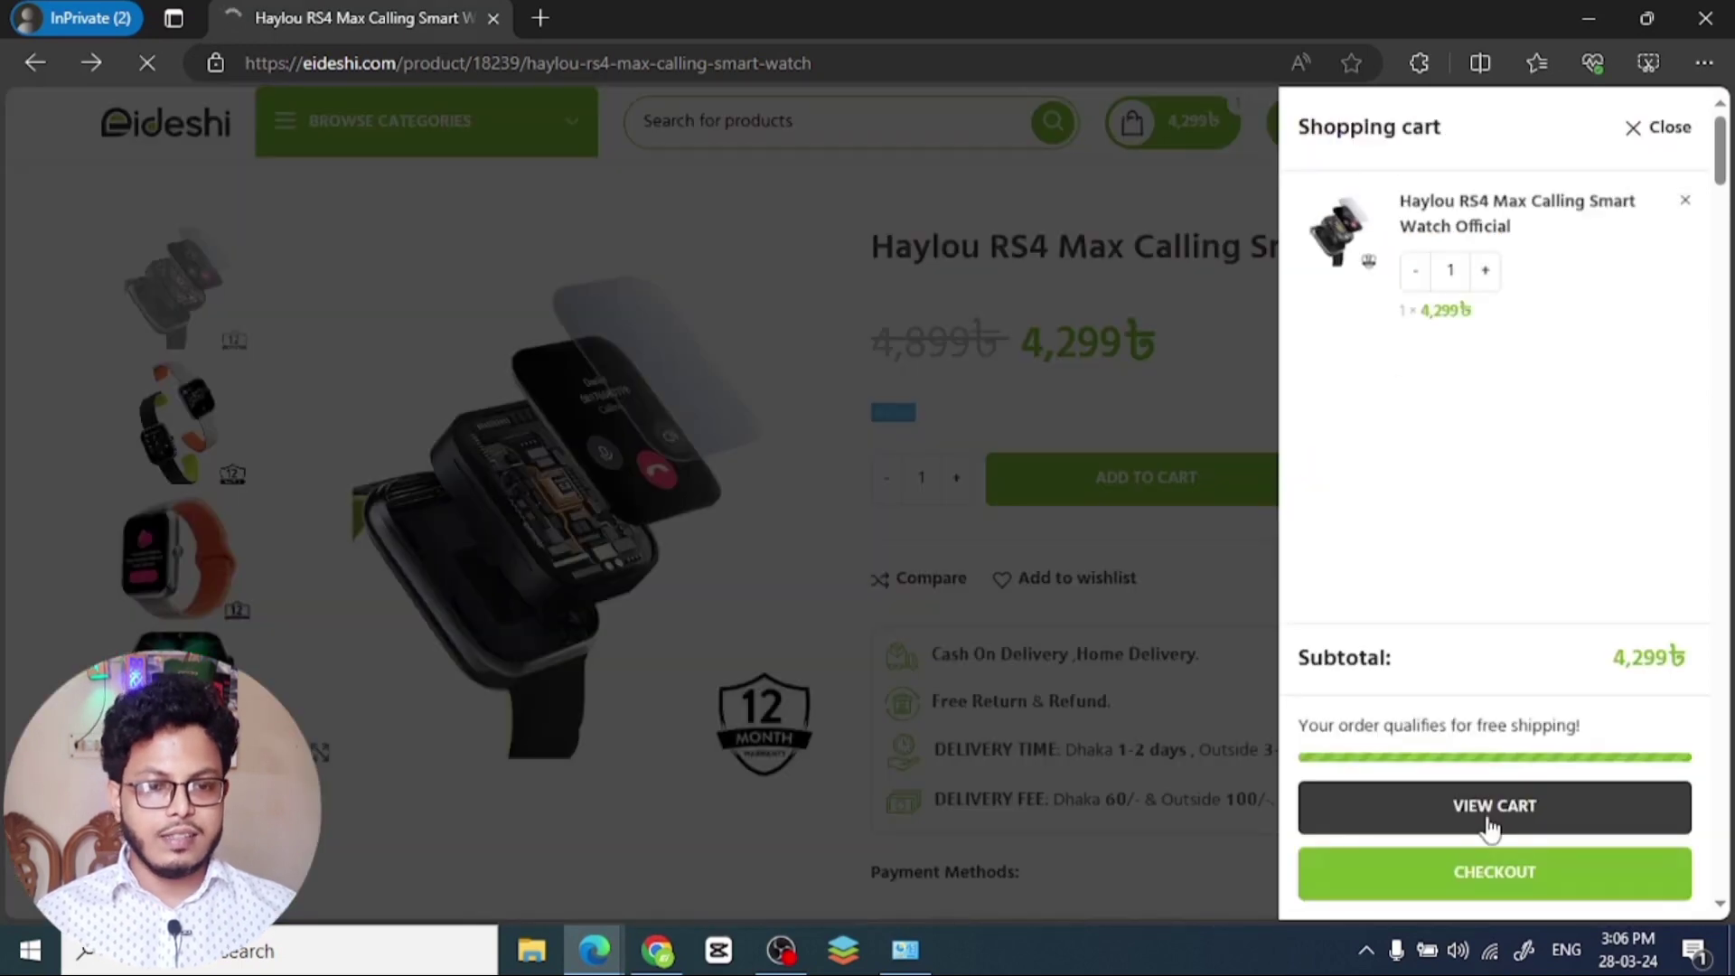
{"action": "left_click", "coordinate": [1491, 806]}
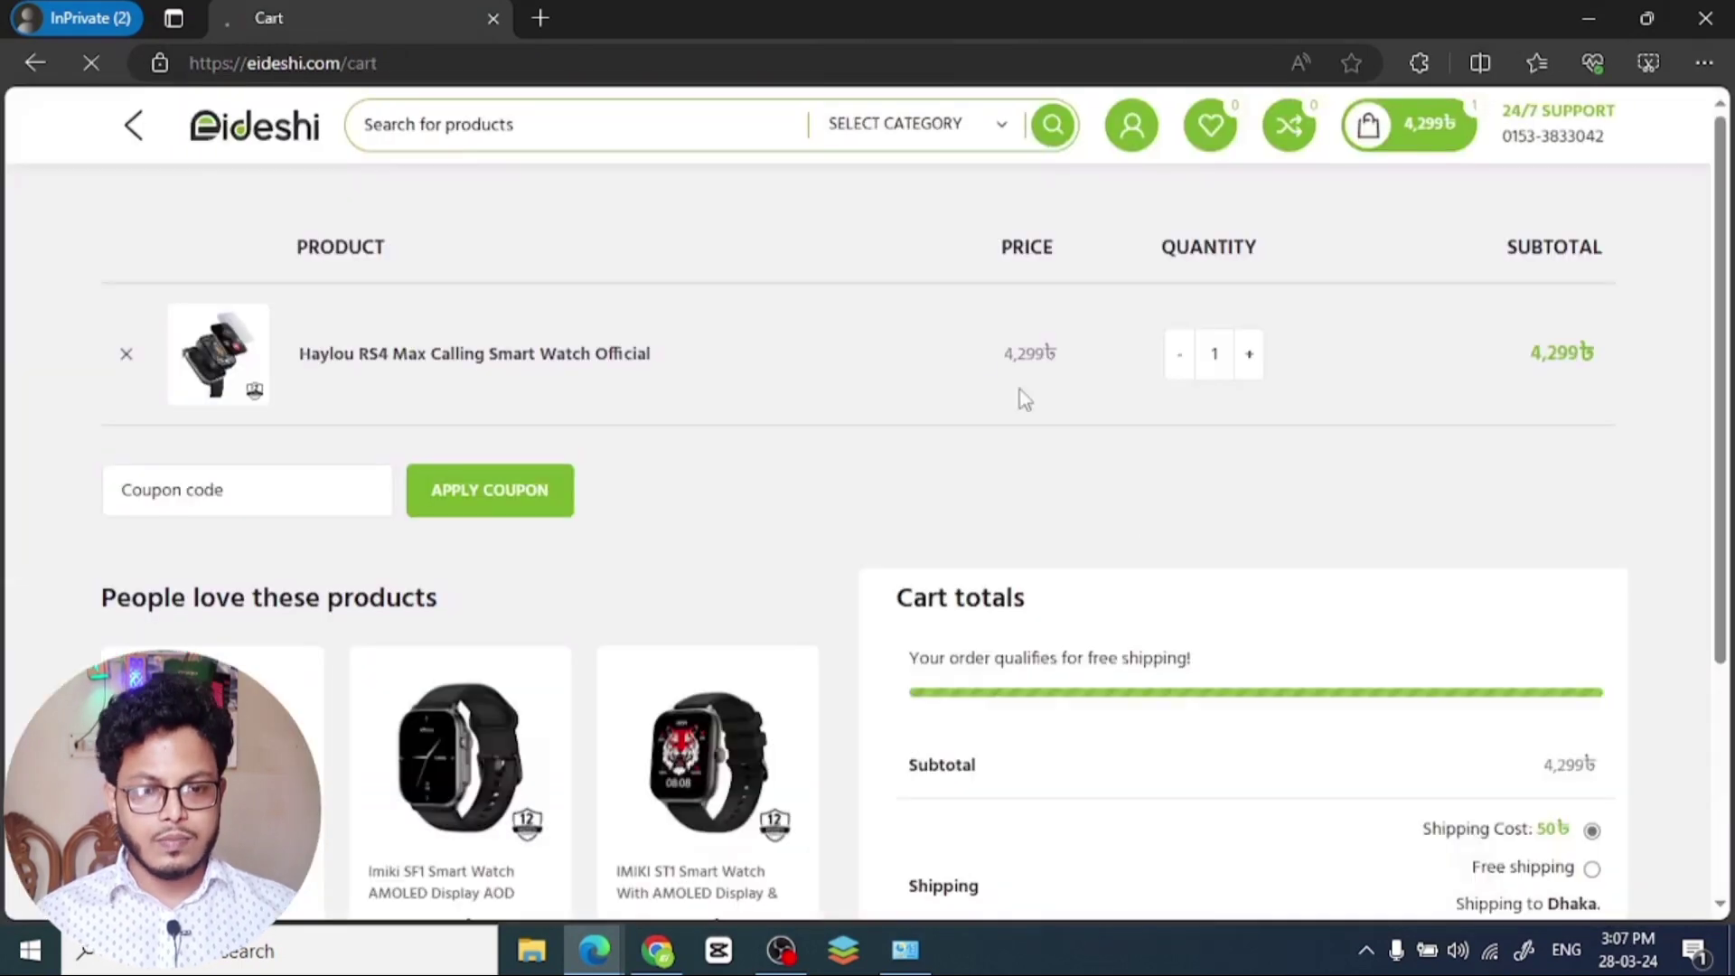
- Check the Dhaka shipping cost and total in the cart totals for the Haylou RS4 Max watch
{"action": "scroll", "coordinate": [993, 556], "scroll_direction": "down", "scroll_amount": 2}
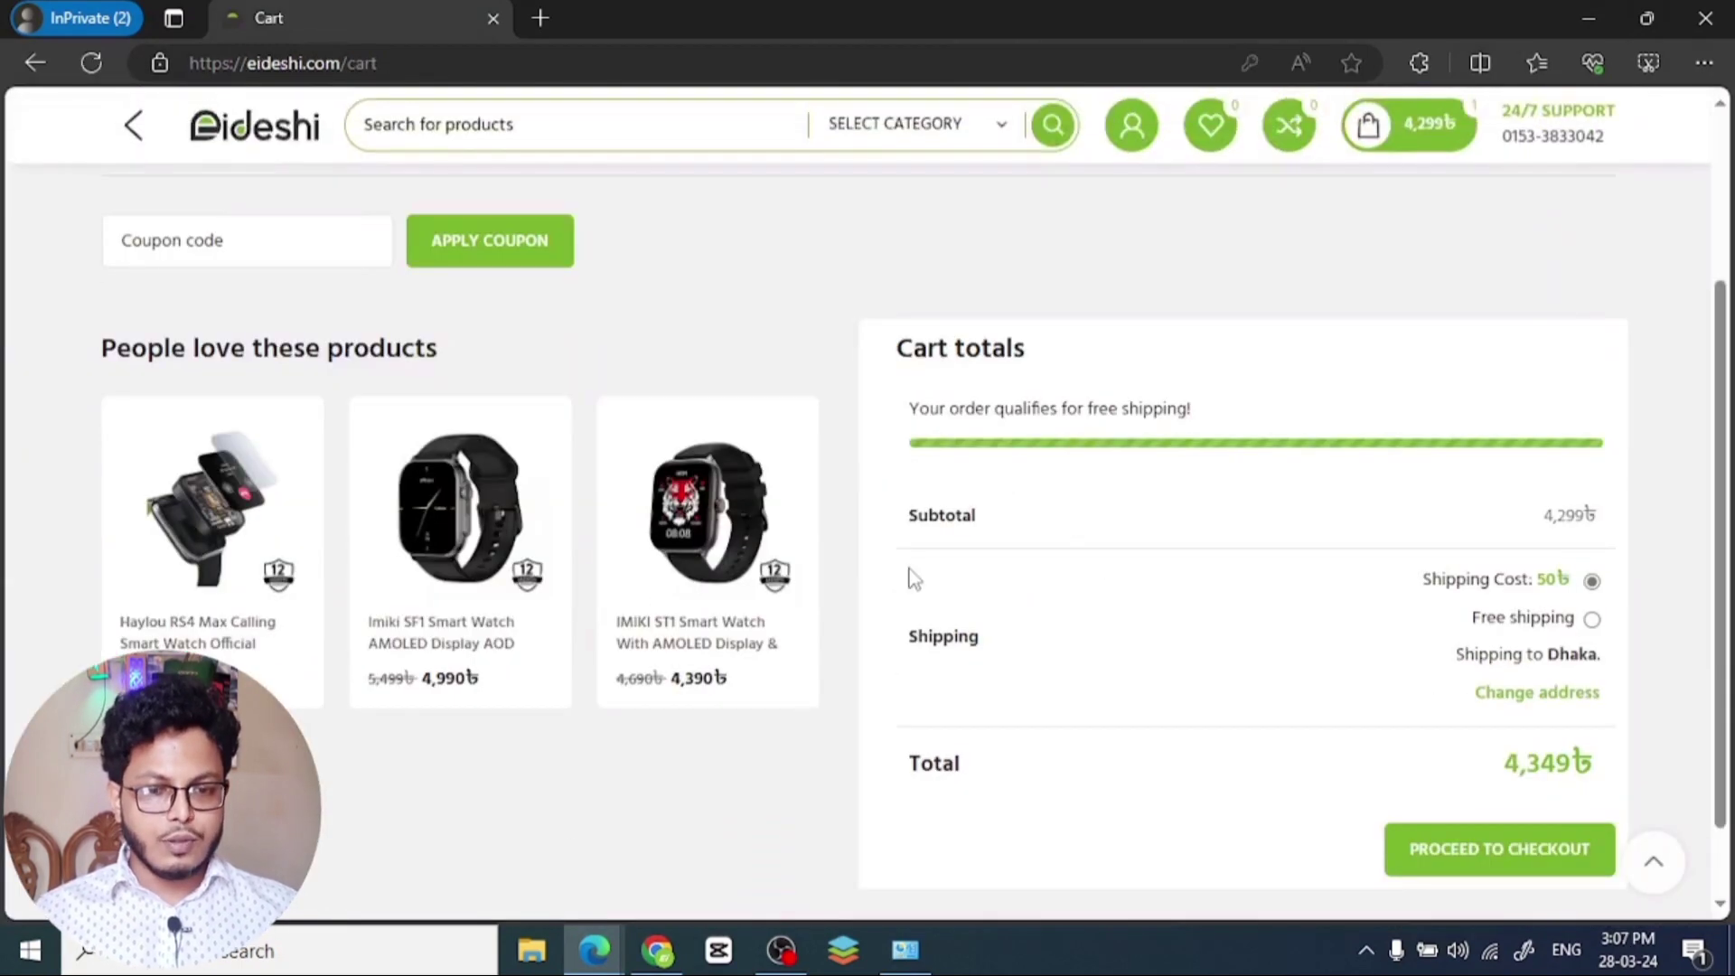
{"action": "scroll", "coordinate": [854, 673], "scroll_direction": "up", "scroll_amount": 1}
{"action": "scroll", "coordinate": [841, 688], "scroll_direction": "up", "scroll_amount": 1}
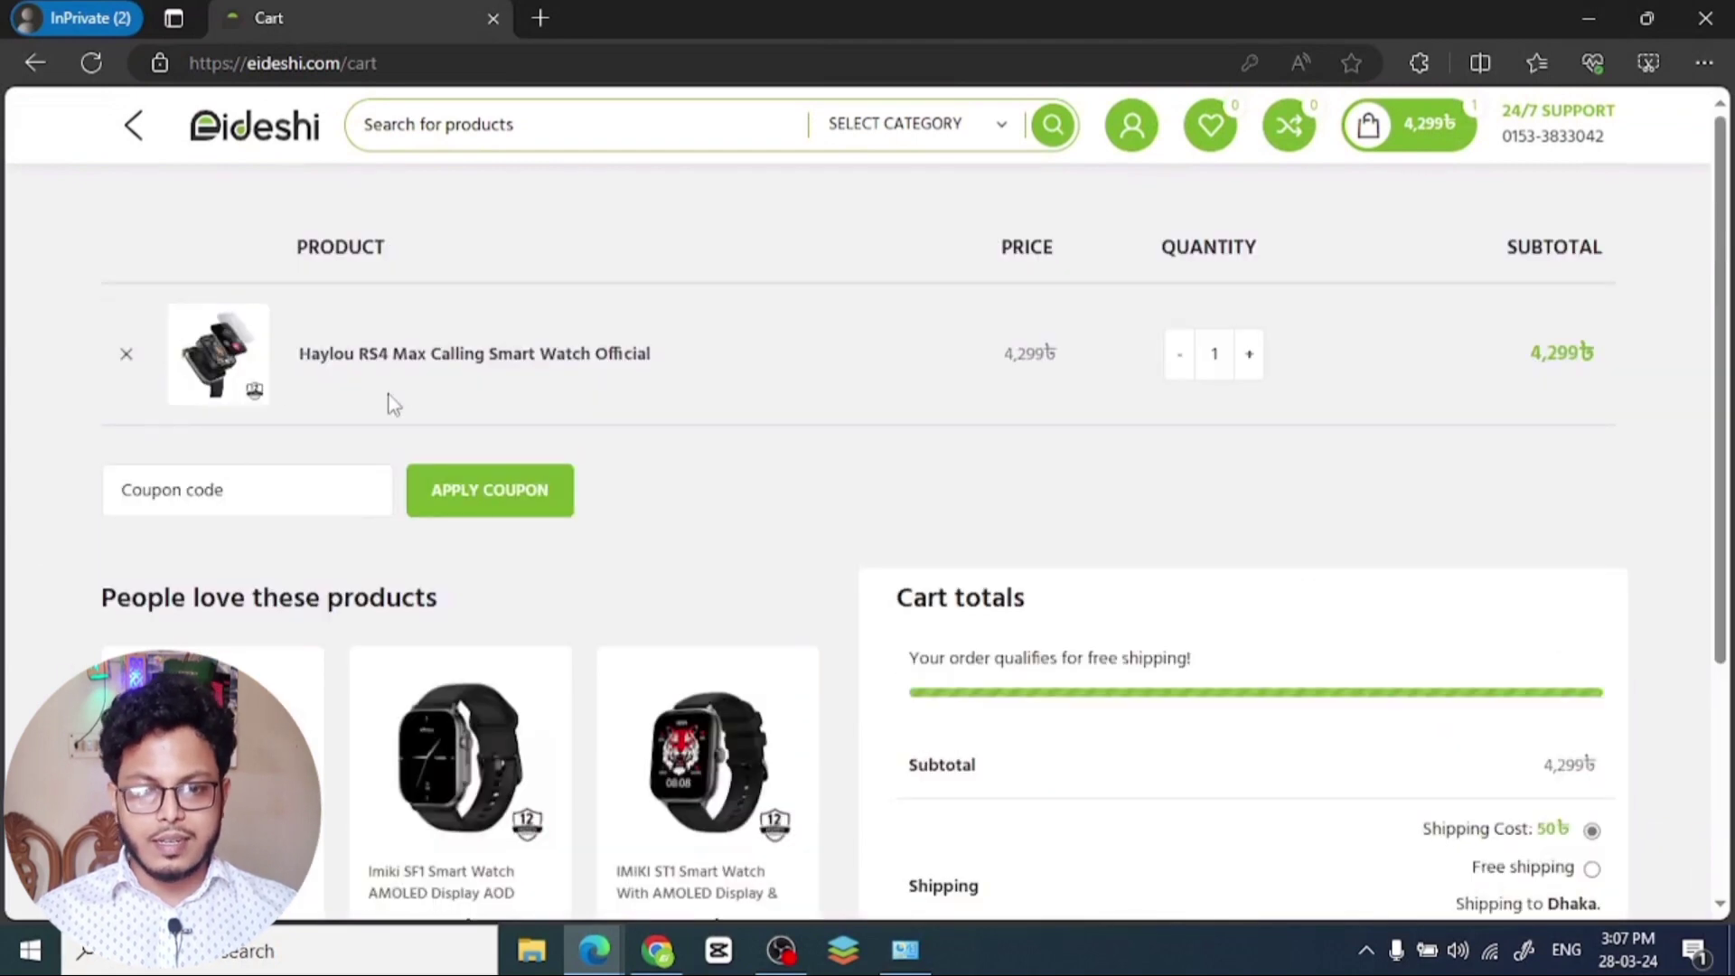
{"action": "scroll", "coordinate": [1145, 595], "scroll_direction": "down", "scroll_amount": 1}
{"action": "scroll", "coordinate": [1146, 595], "scroll_direction": "down", "scroll_amount": 2}
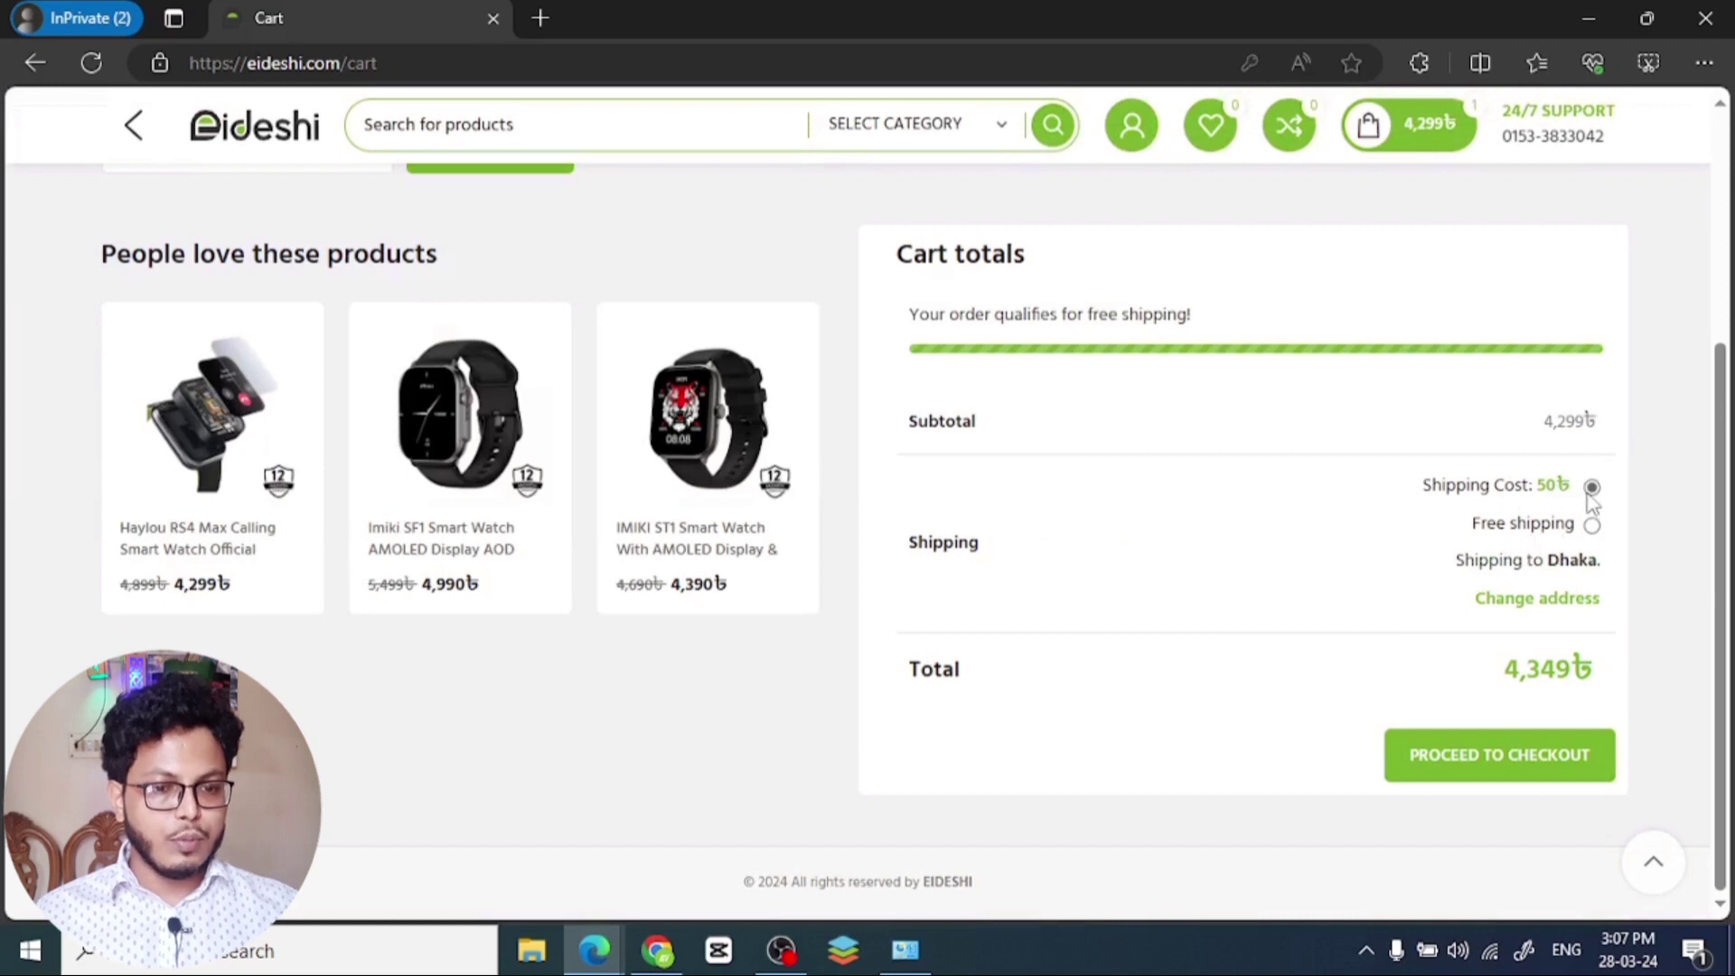
- Change the cart's shipping district to Dinajpur, update the address and check the recalculated shipping cost
{"action": "left_click", "coordinate": [1556, 600]}
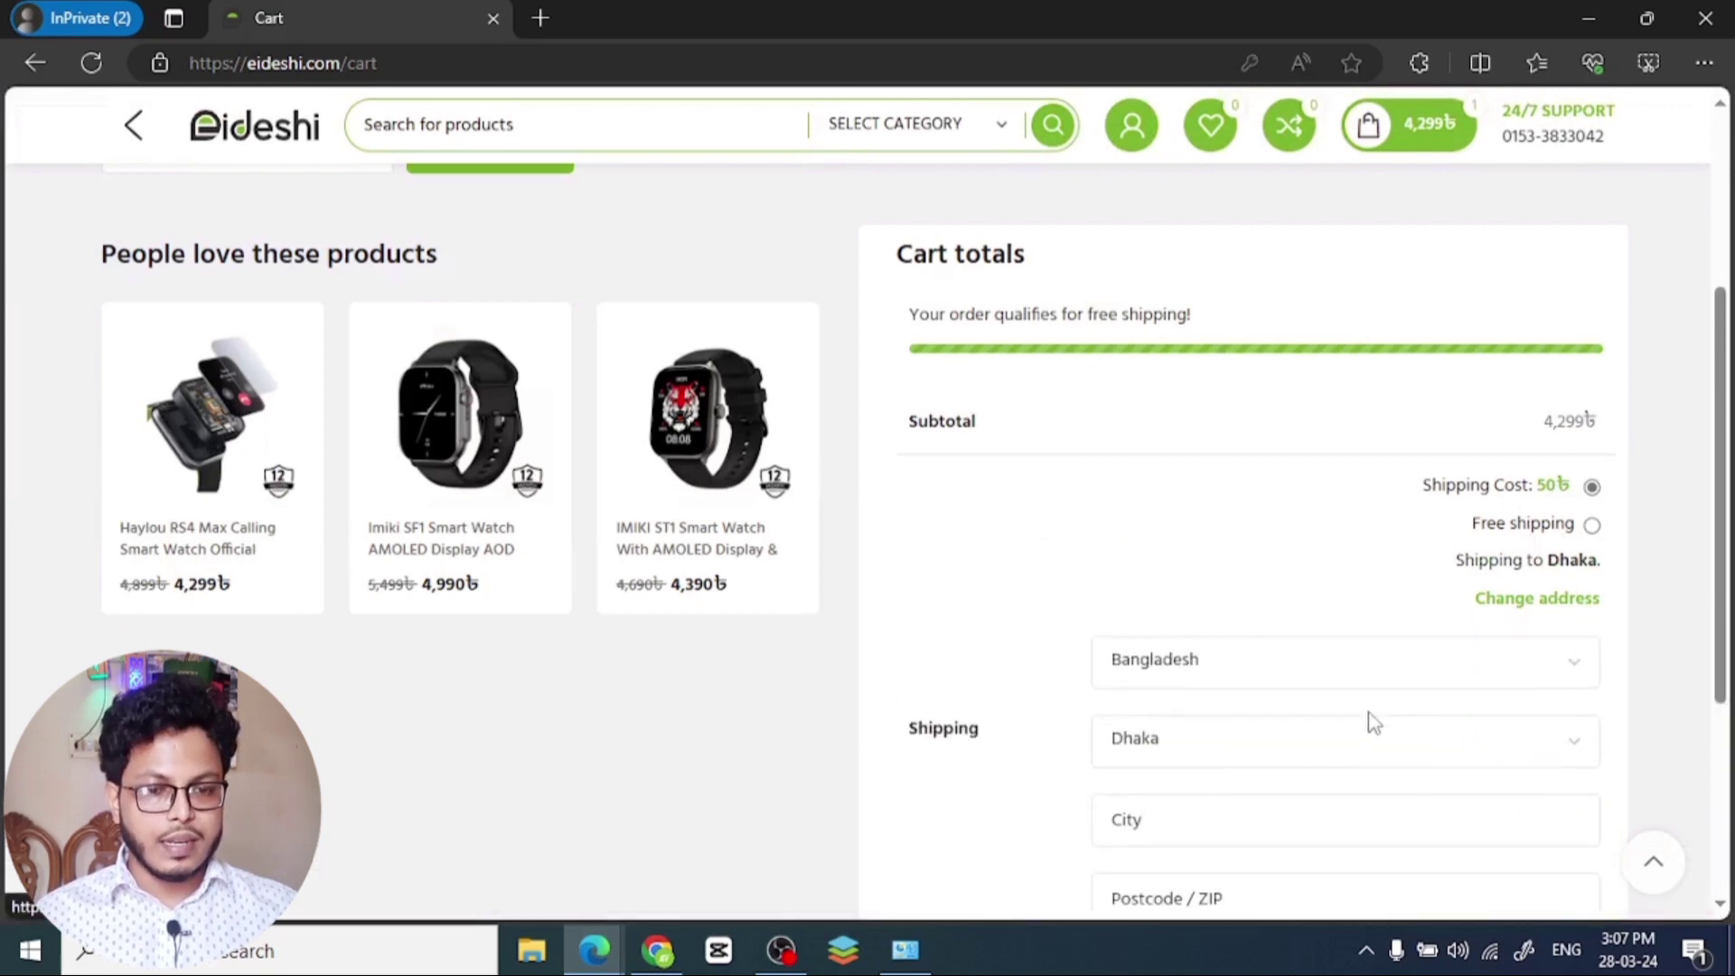
{"action": "left_click", "coordinate": [1326, 746]}
{"action": "left_click", "coordinate": [1166, 651]}
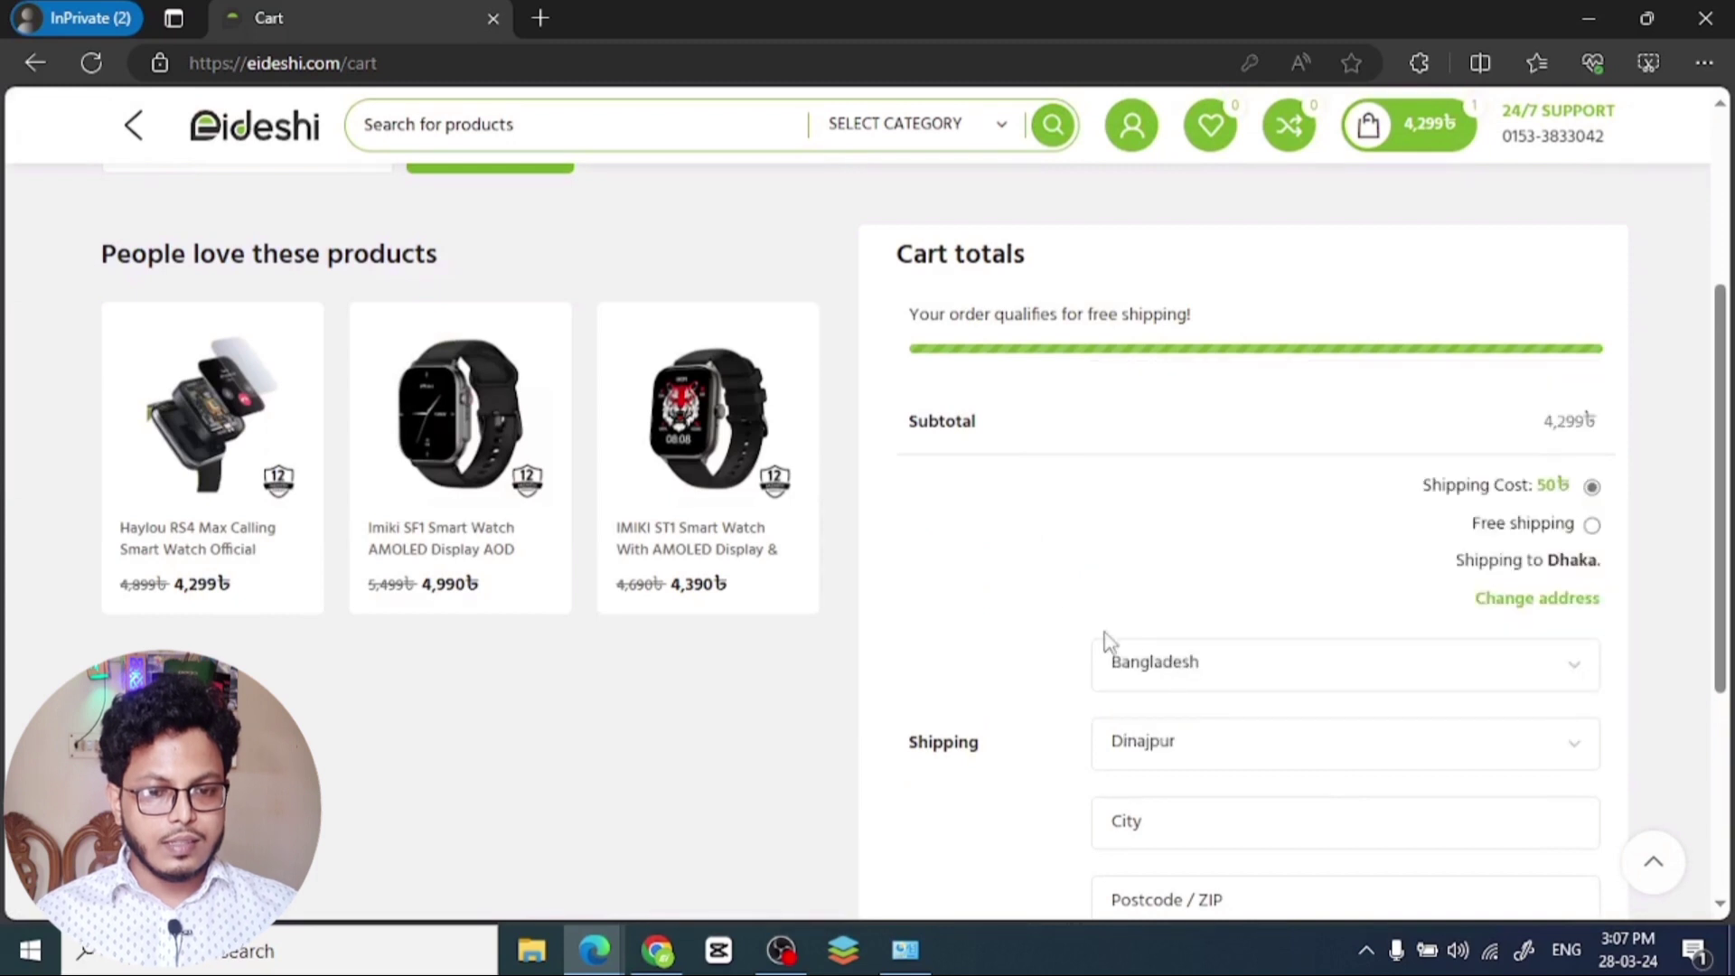
{"action": "scroll", "coordinate": [1530, 620], "scroll_direction": "down", "scroll_amount": 4}
{"action": "scroll", "coordinate": [1573, 610], "scroll_direction": "up", "scroll_amount": 4}
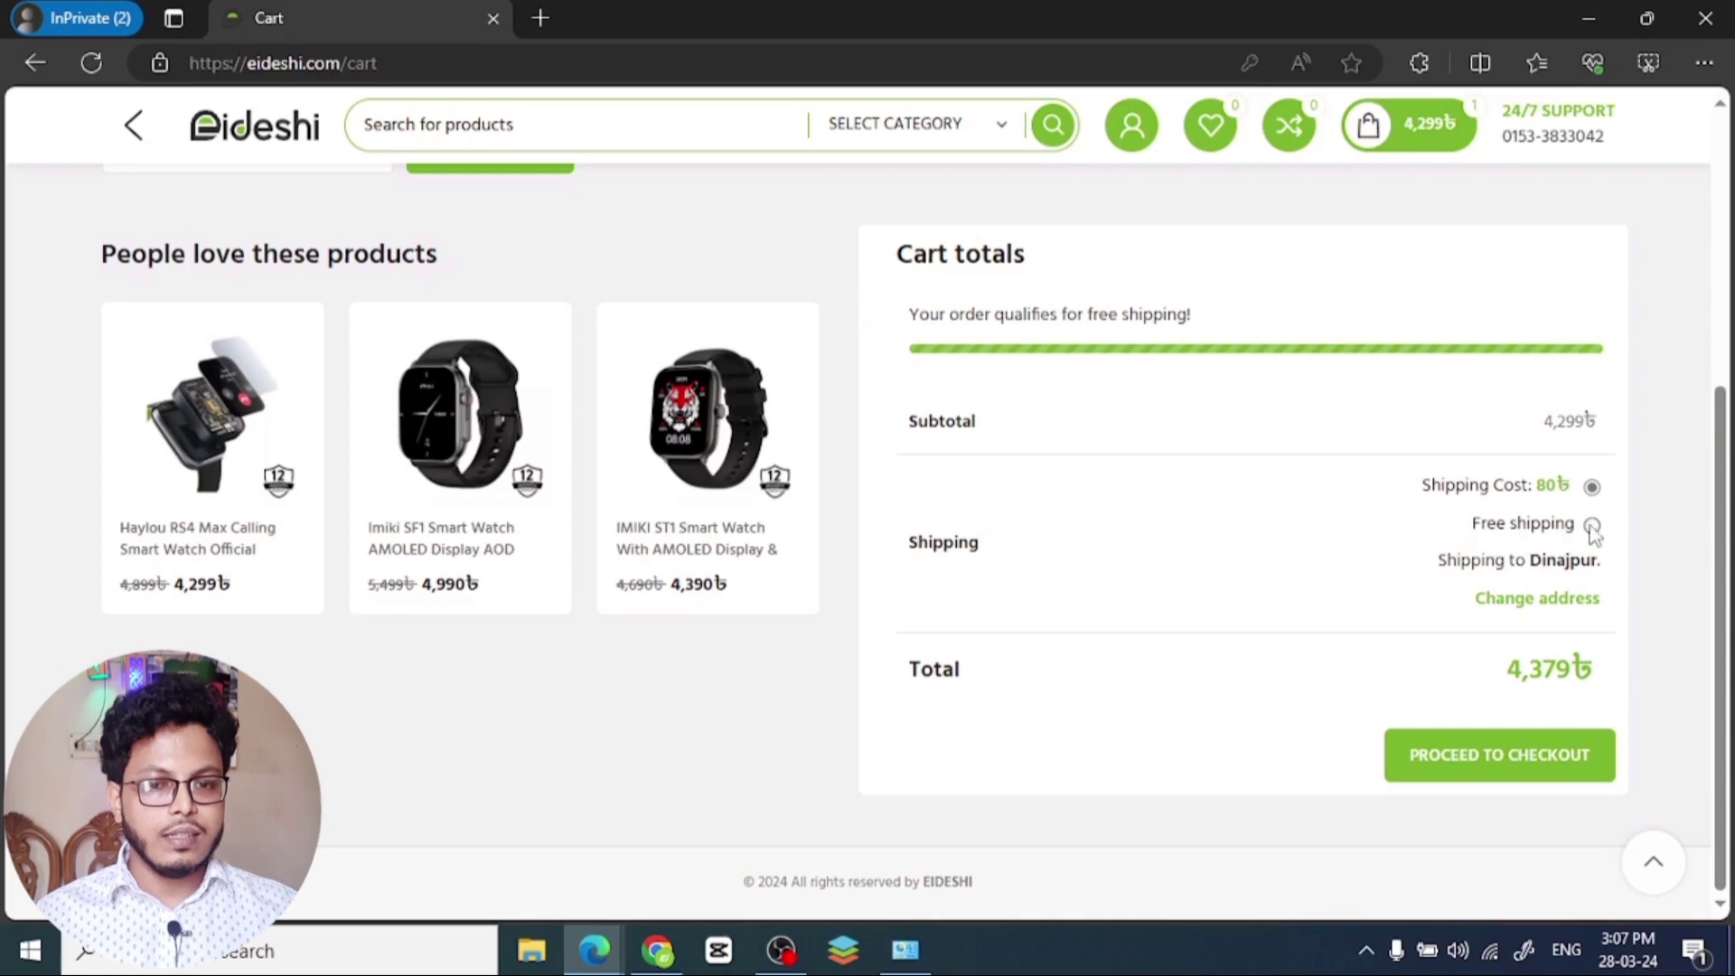
{"action": "scroll", "coordinate": [1223, 463], "scroll_direction": "up", "scroll_amount": 1}
{"action": "scroll", "coordinate": [980, 446], "scroll_direction": "up", "scroll_amount": 3}
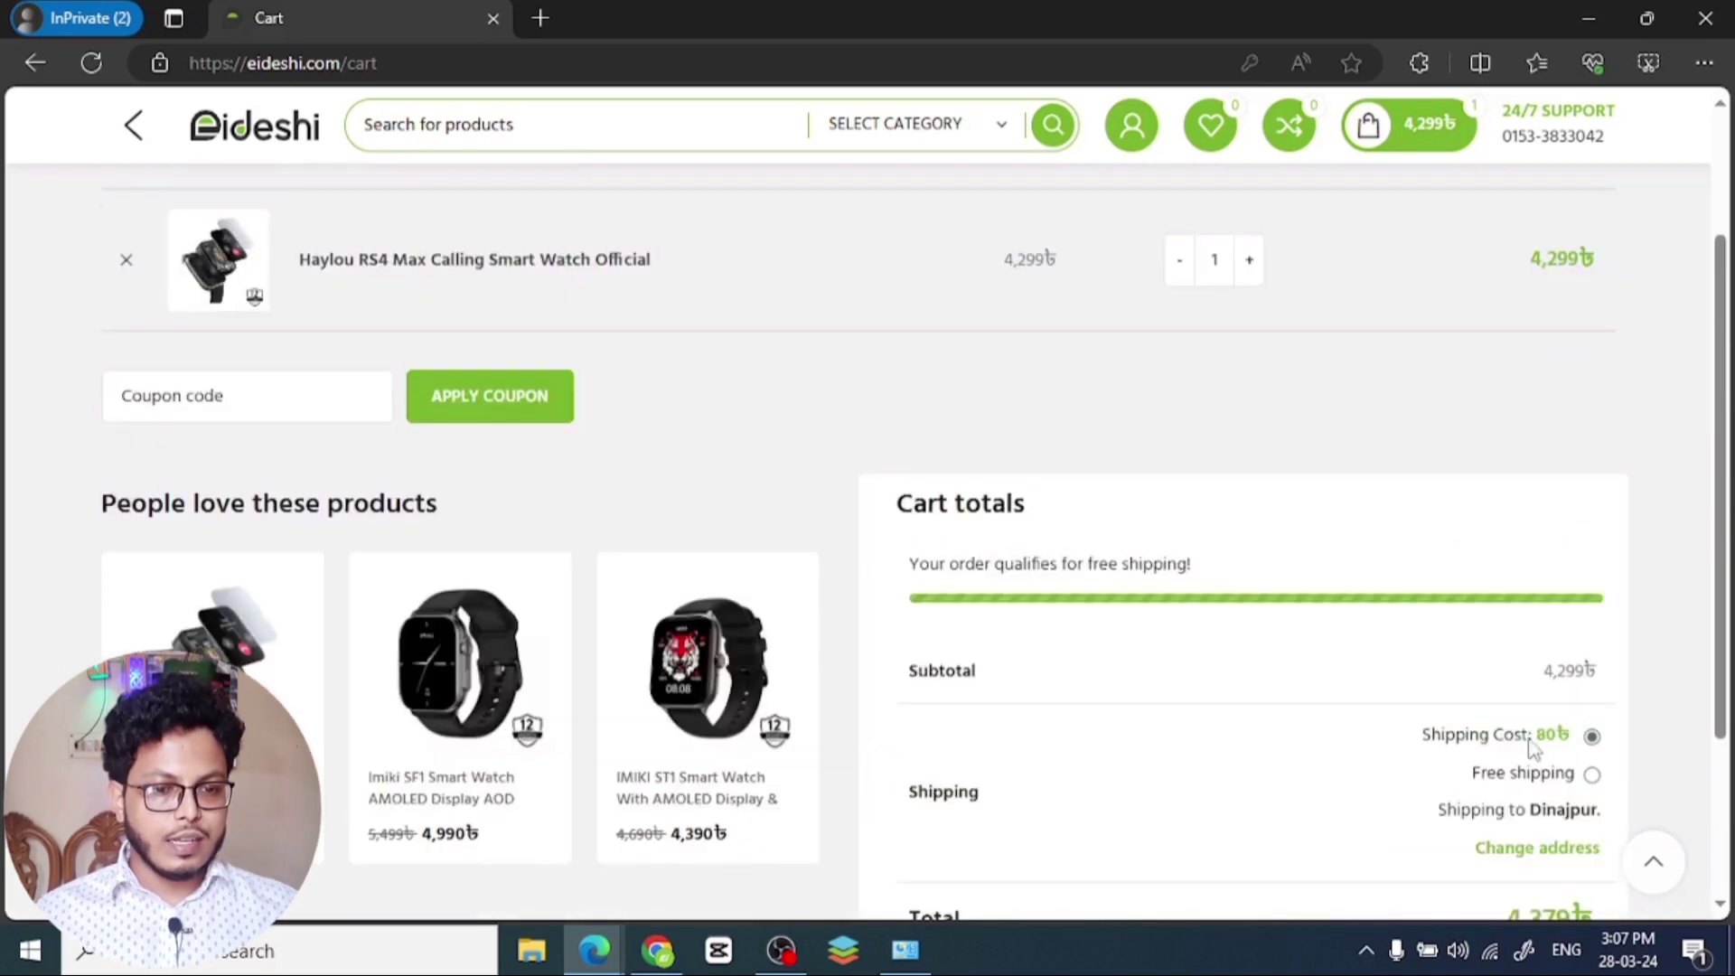
{"action": "scroll", "coordinate": [1379, 721], "scroll_direction": "down", "scroll_amount": 2}
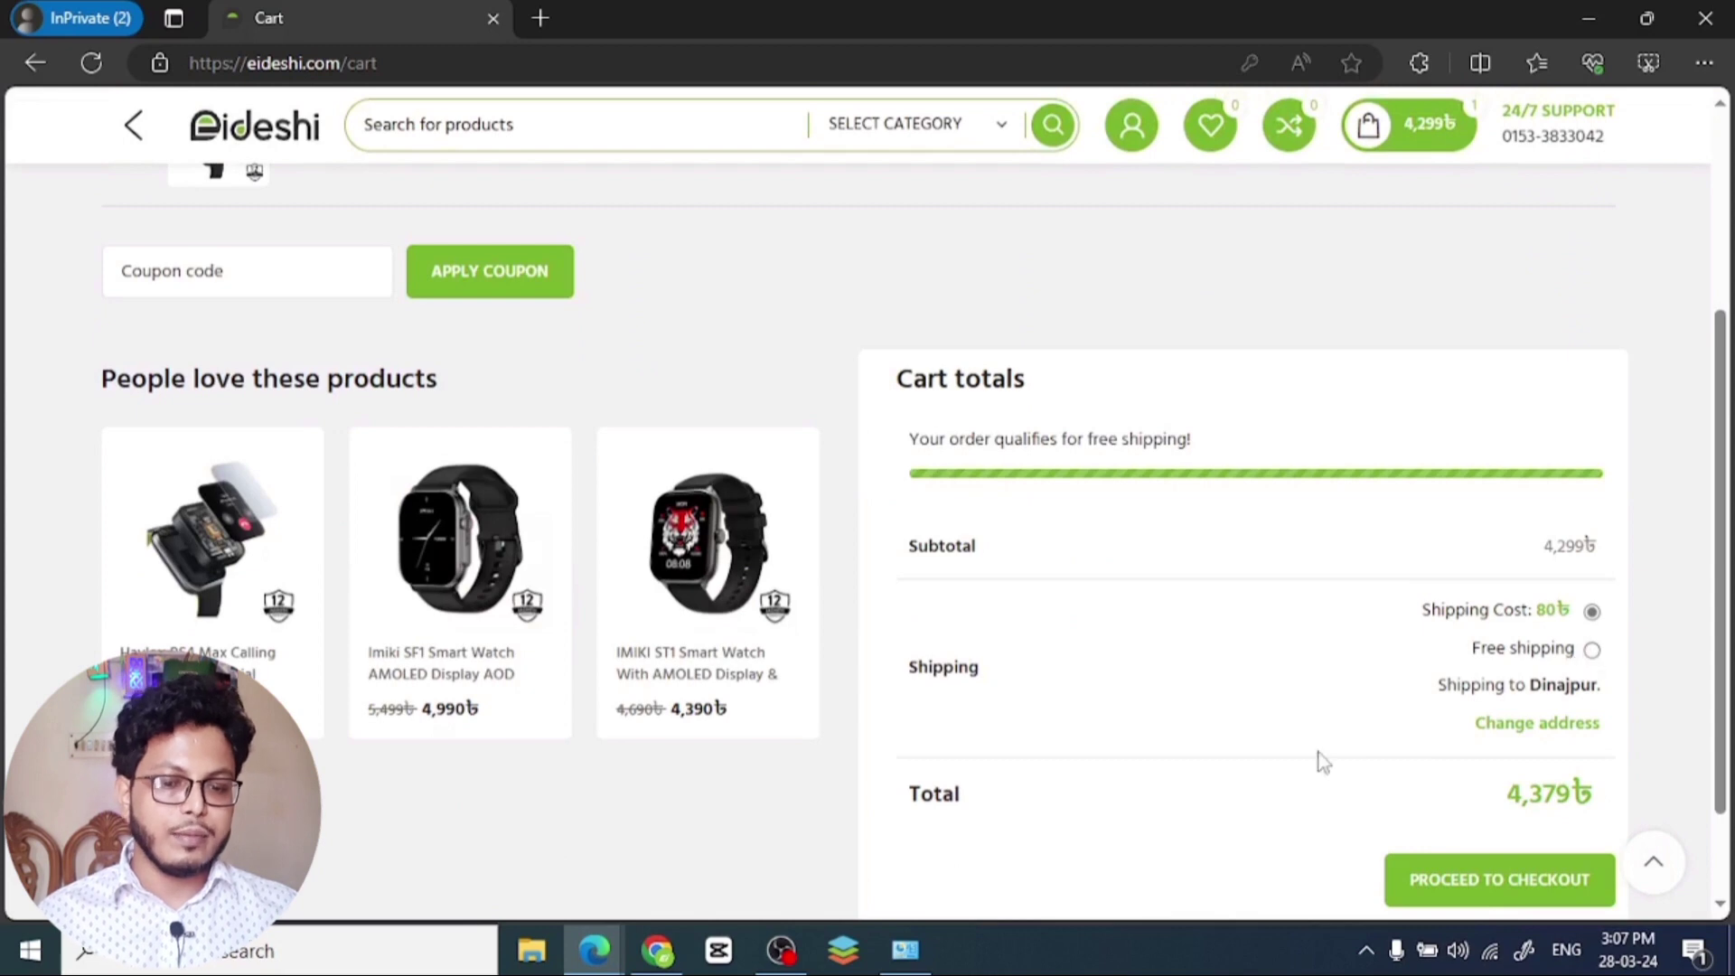
- Switch back to Chrome, return to the shipping zones list and open the Outside Dhaka zone for editing
{"action": "left_click", "coordinate": [660, 949]}
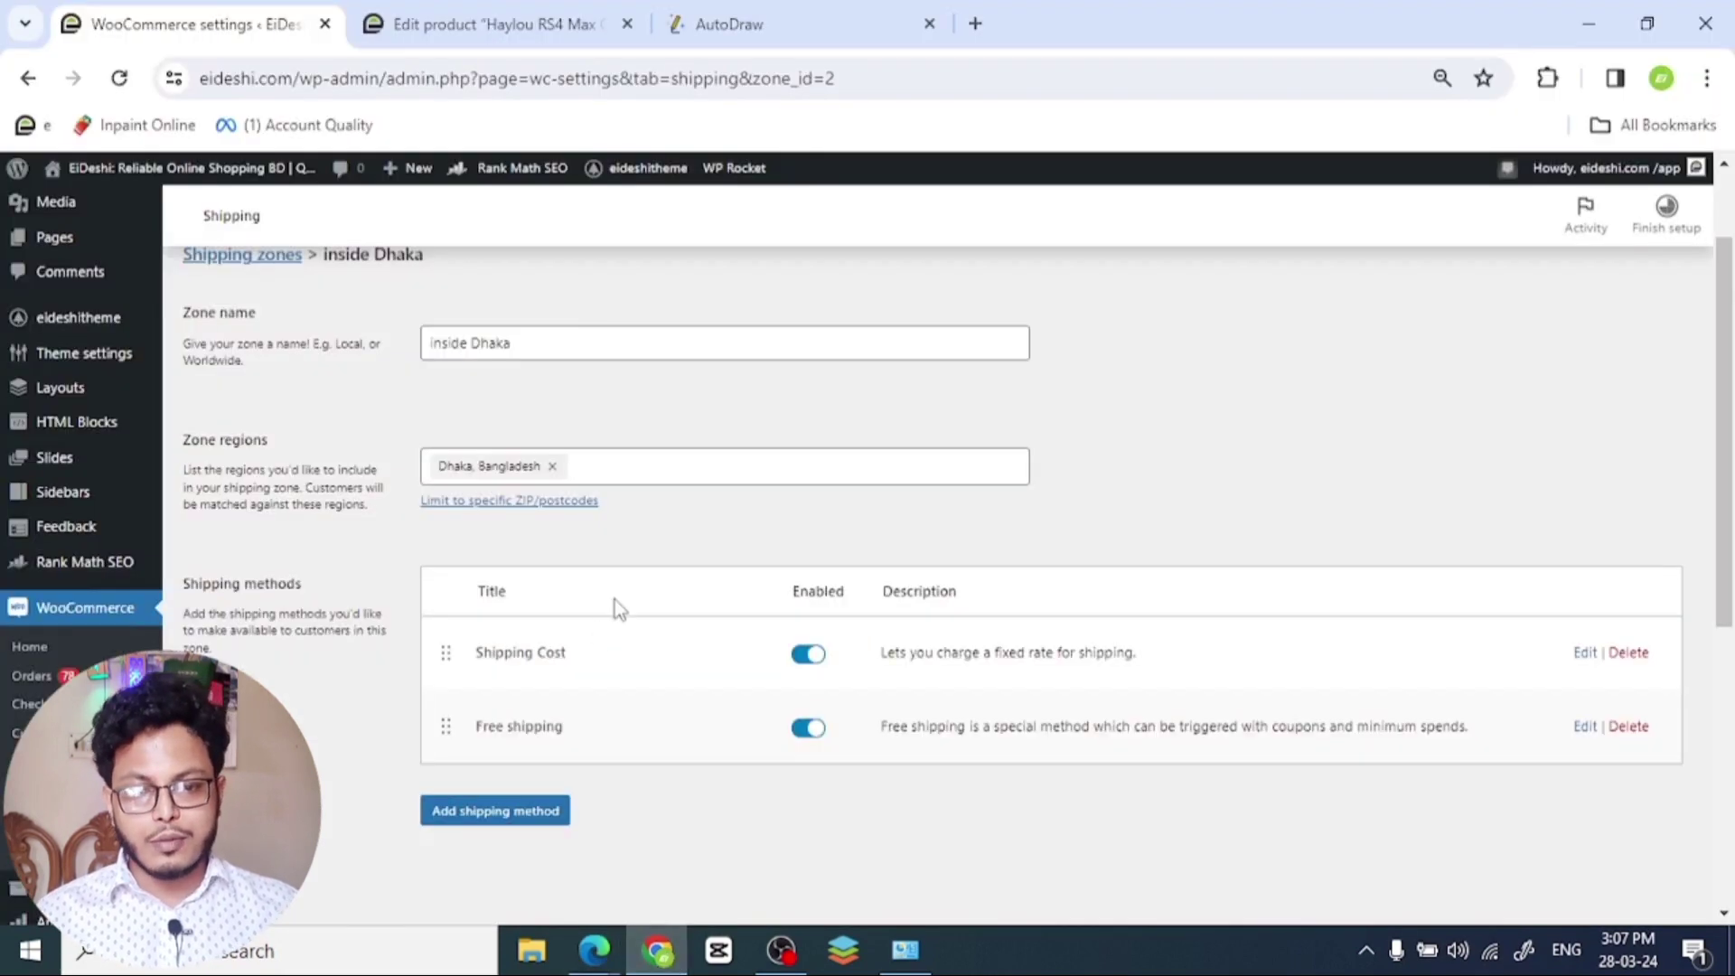
{"action": "scroll", "coordinate": [615, 599], "scroll_direction": "down", "scroll_amount": 6}
{"action": "scroll", "coordinate": [615, 662], "scroll_direction": "up", "scroll_amount": 7}
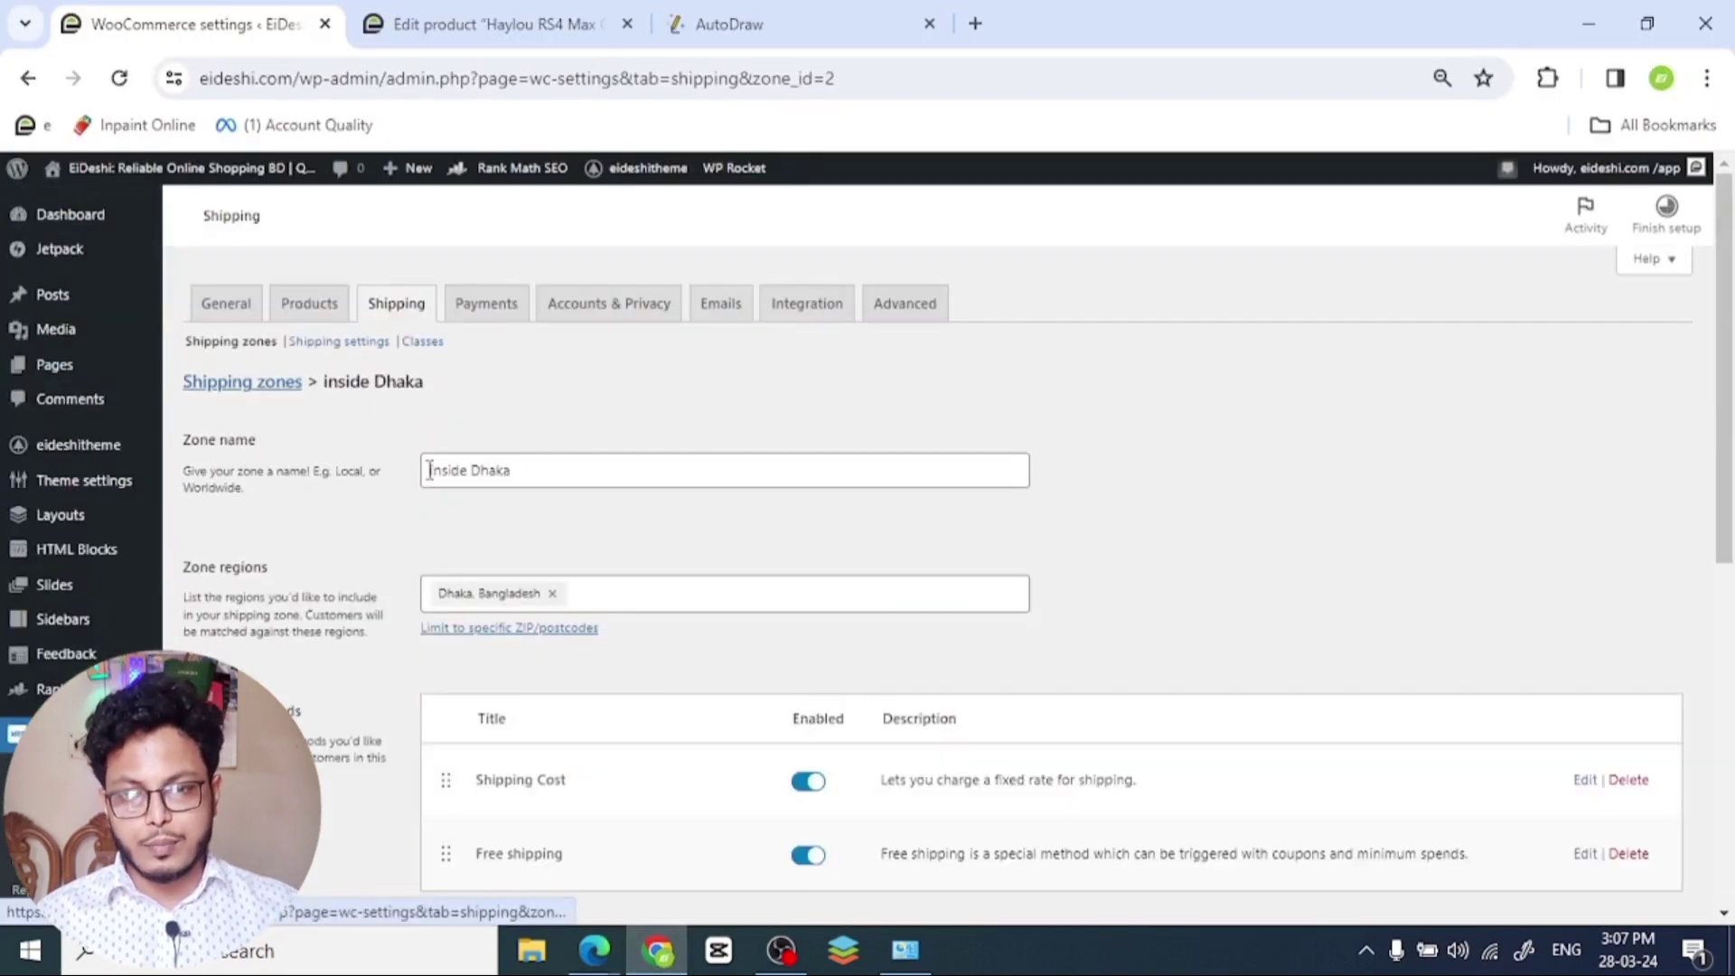
{"action": "left_click", "coordinate": [242, 381]}
{"action": "scroll", "coordinate": [289, 655], "scroll_direction": "down", "scroll_amount": 2}
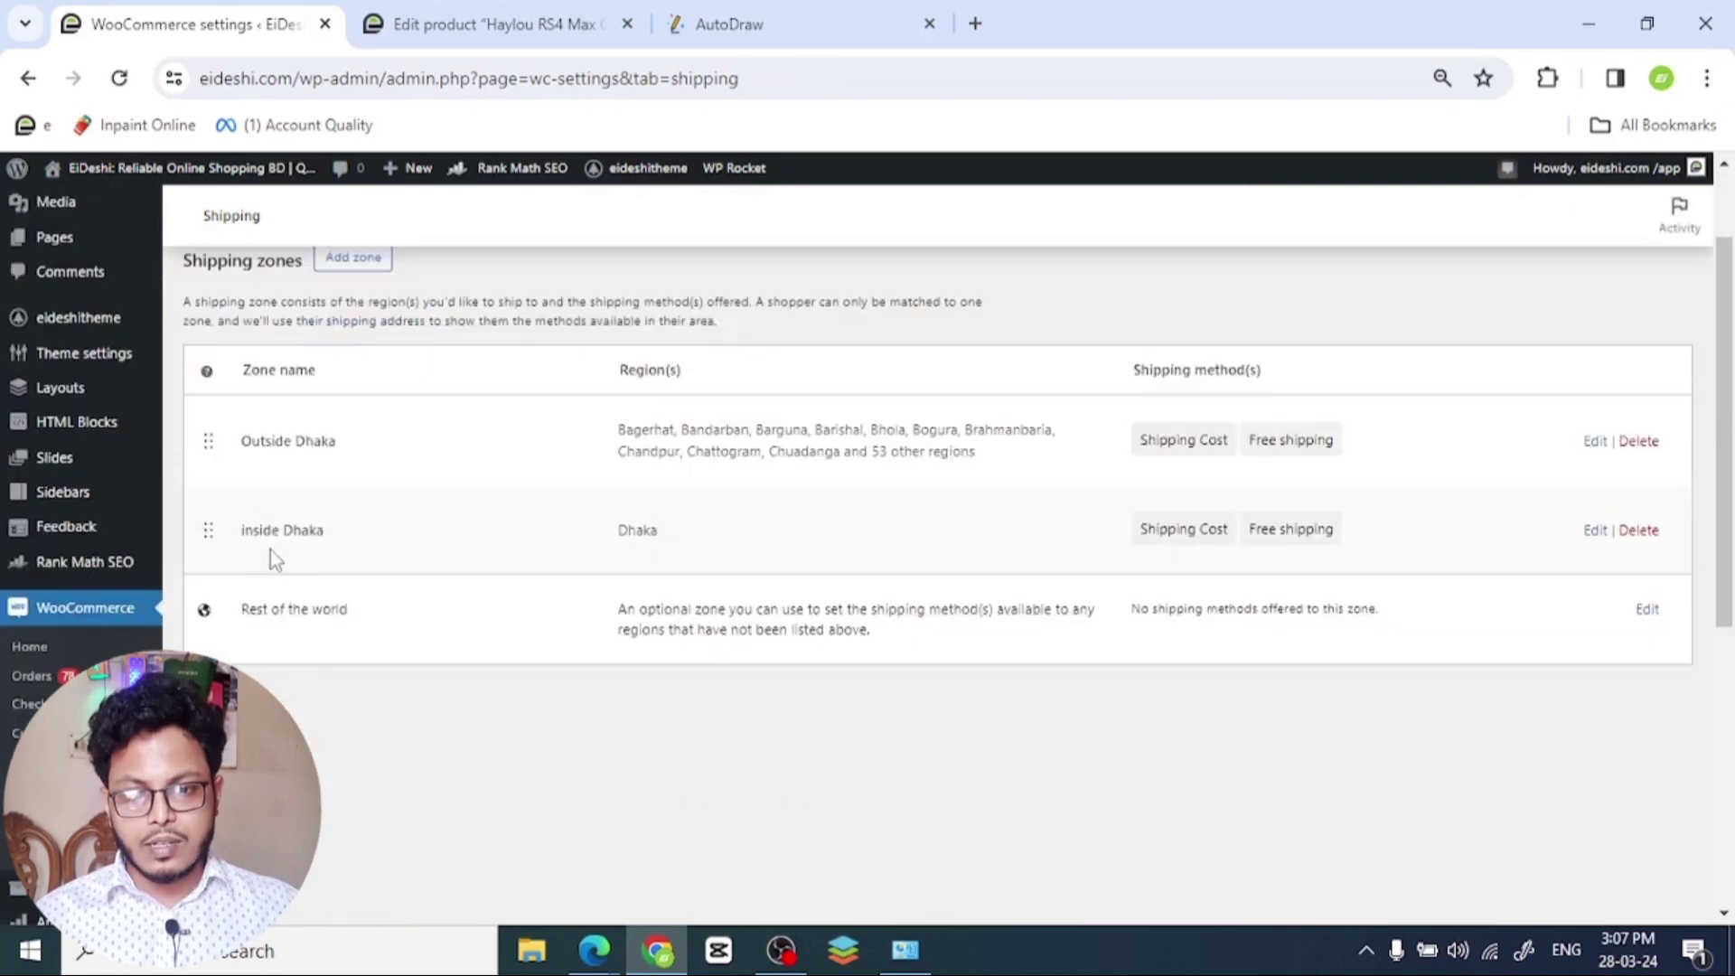
{"action": "left_click", "coordinate": [1595, 441]}
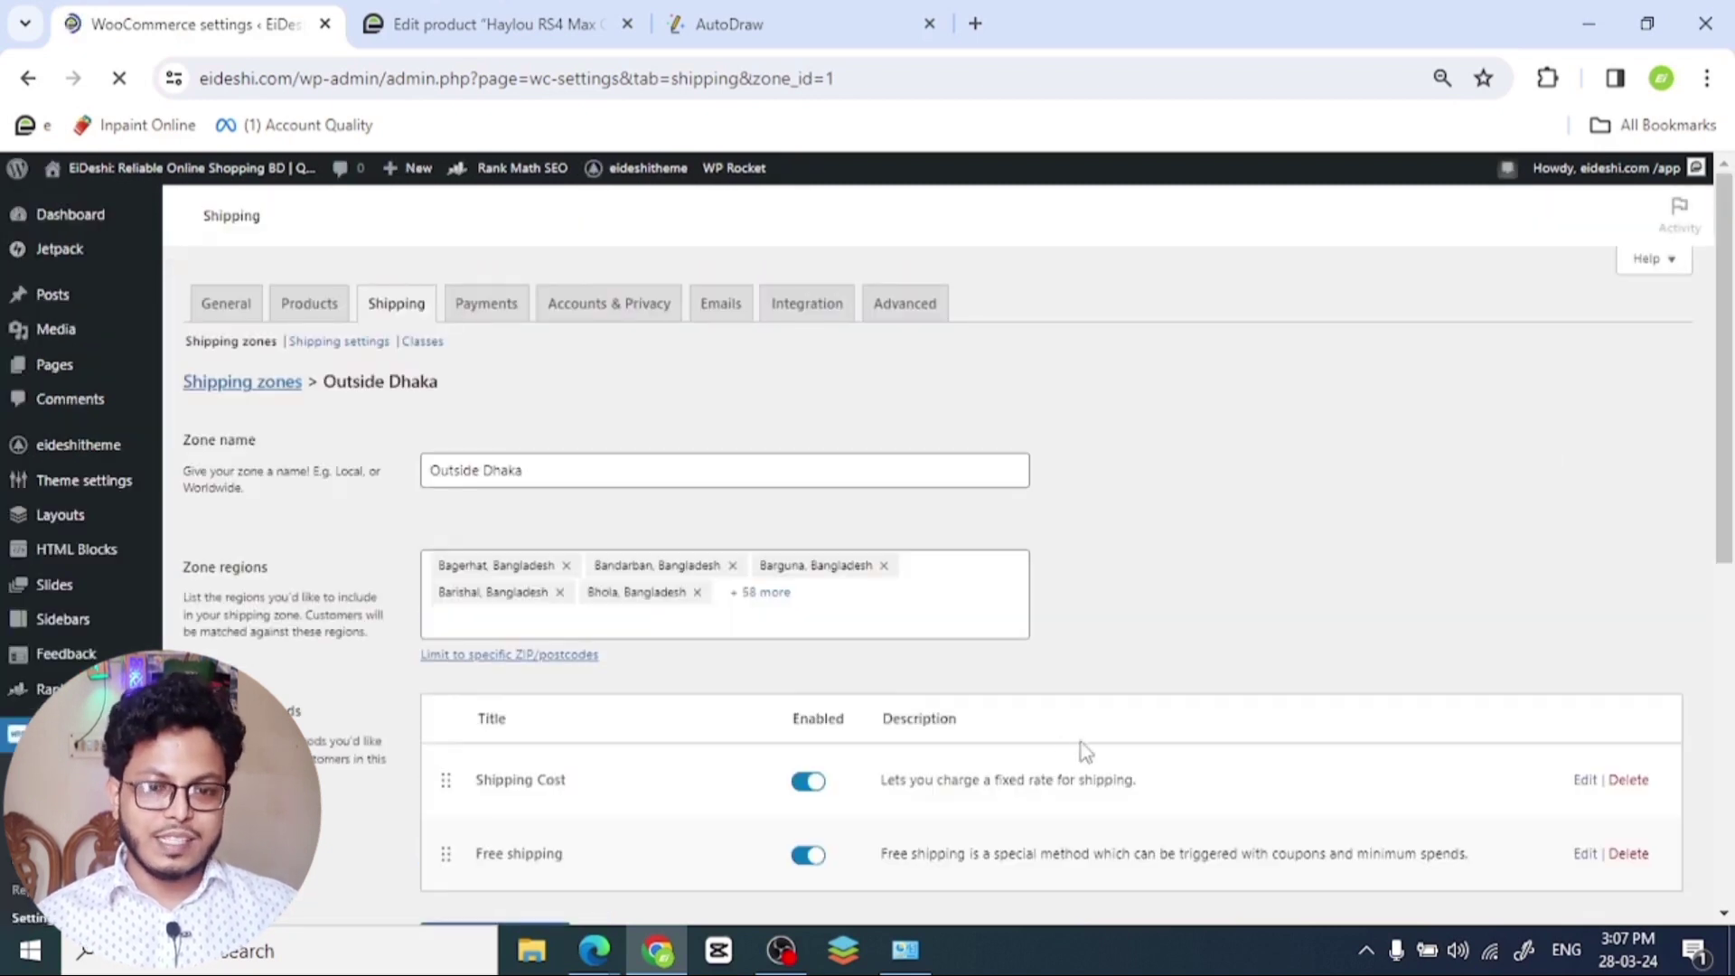
- Add a free shipping method to the Outside Dhaka zone and name it "Free shipping2"
{"action": "scroll", "coordinate": [1081, 740], "scroll_direction": "down", "scroll_amount": 3}
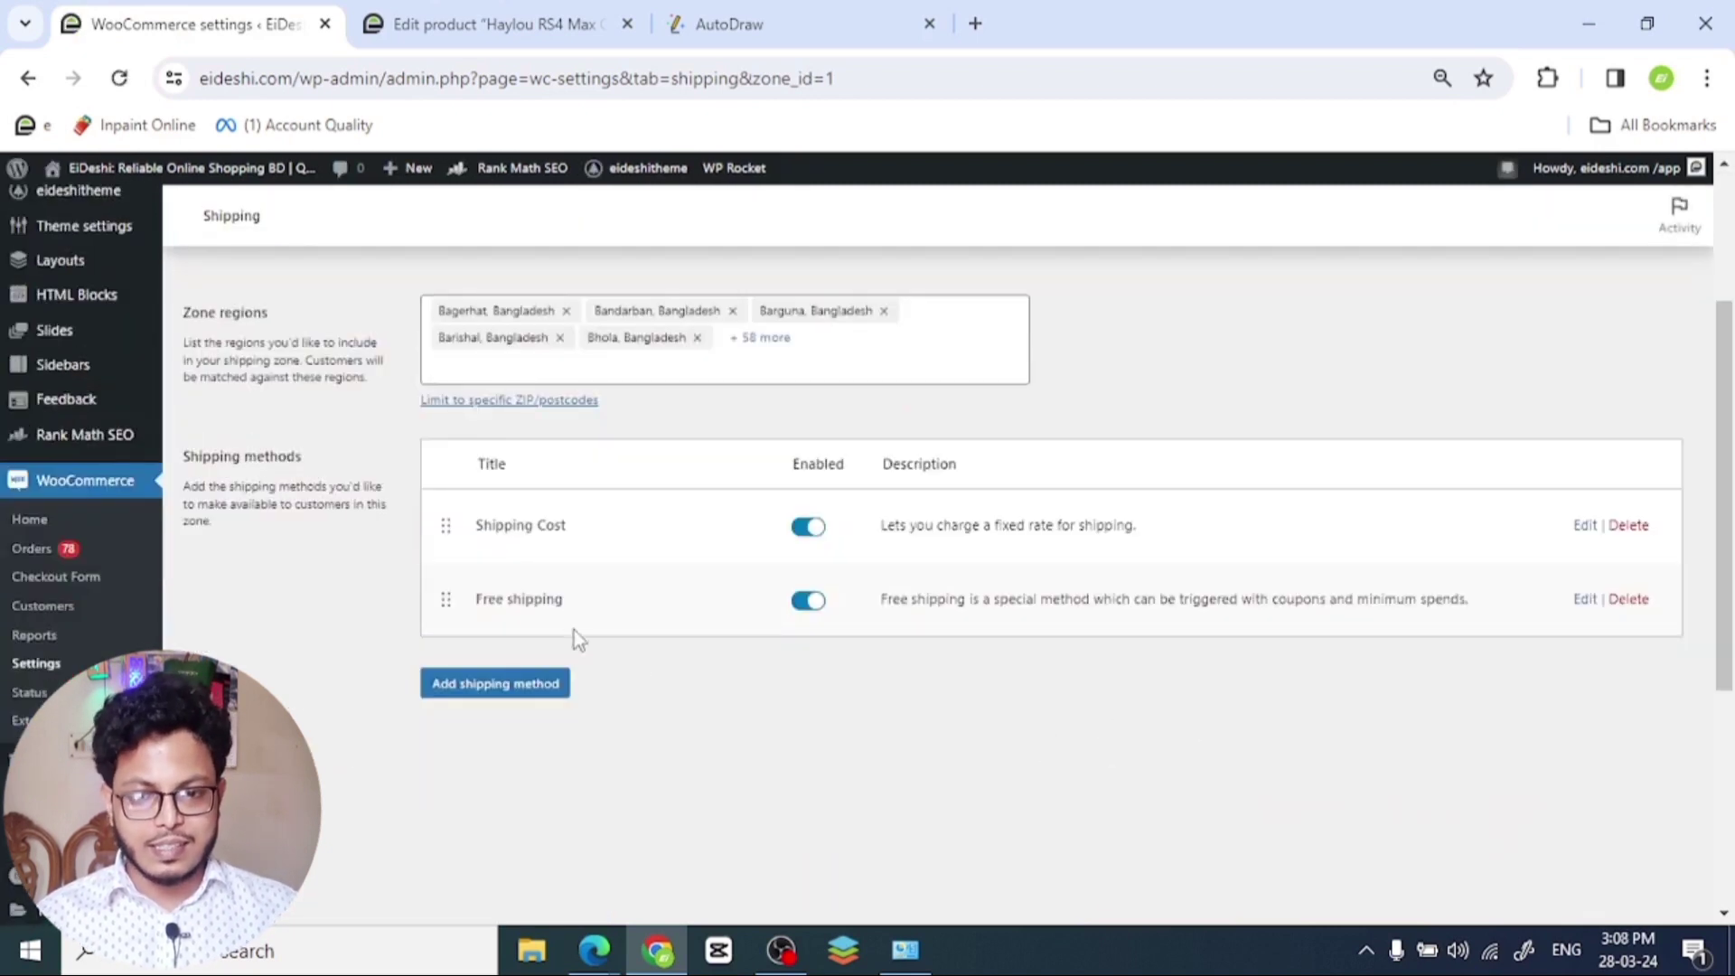
{"action": "left_click", "coordinate": [535, 679]}
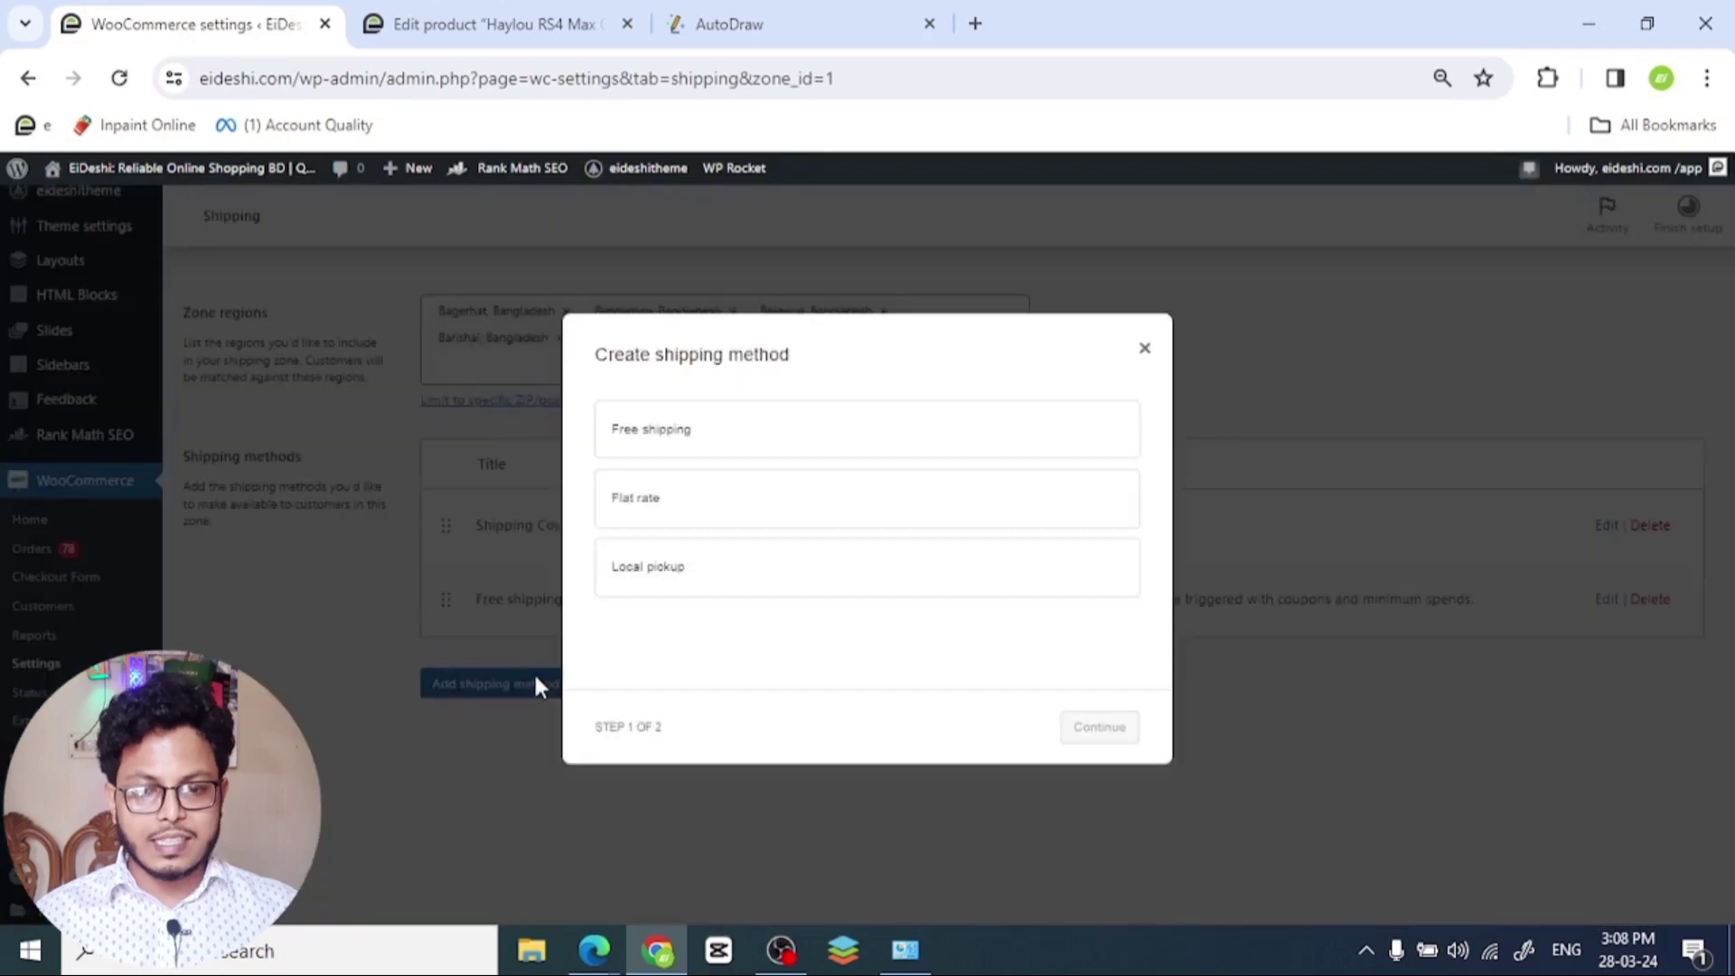
{"action": "left_click", "coordinate": [744, 433]}
{"action": "left_click", "coordinate": [1105, 732]}
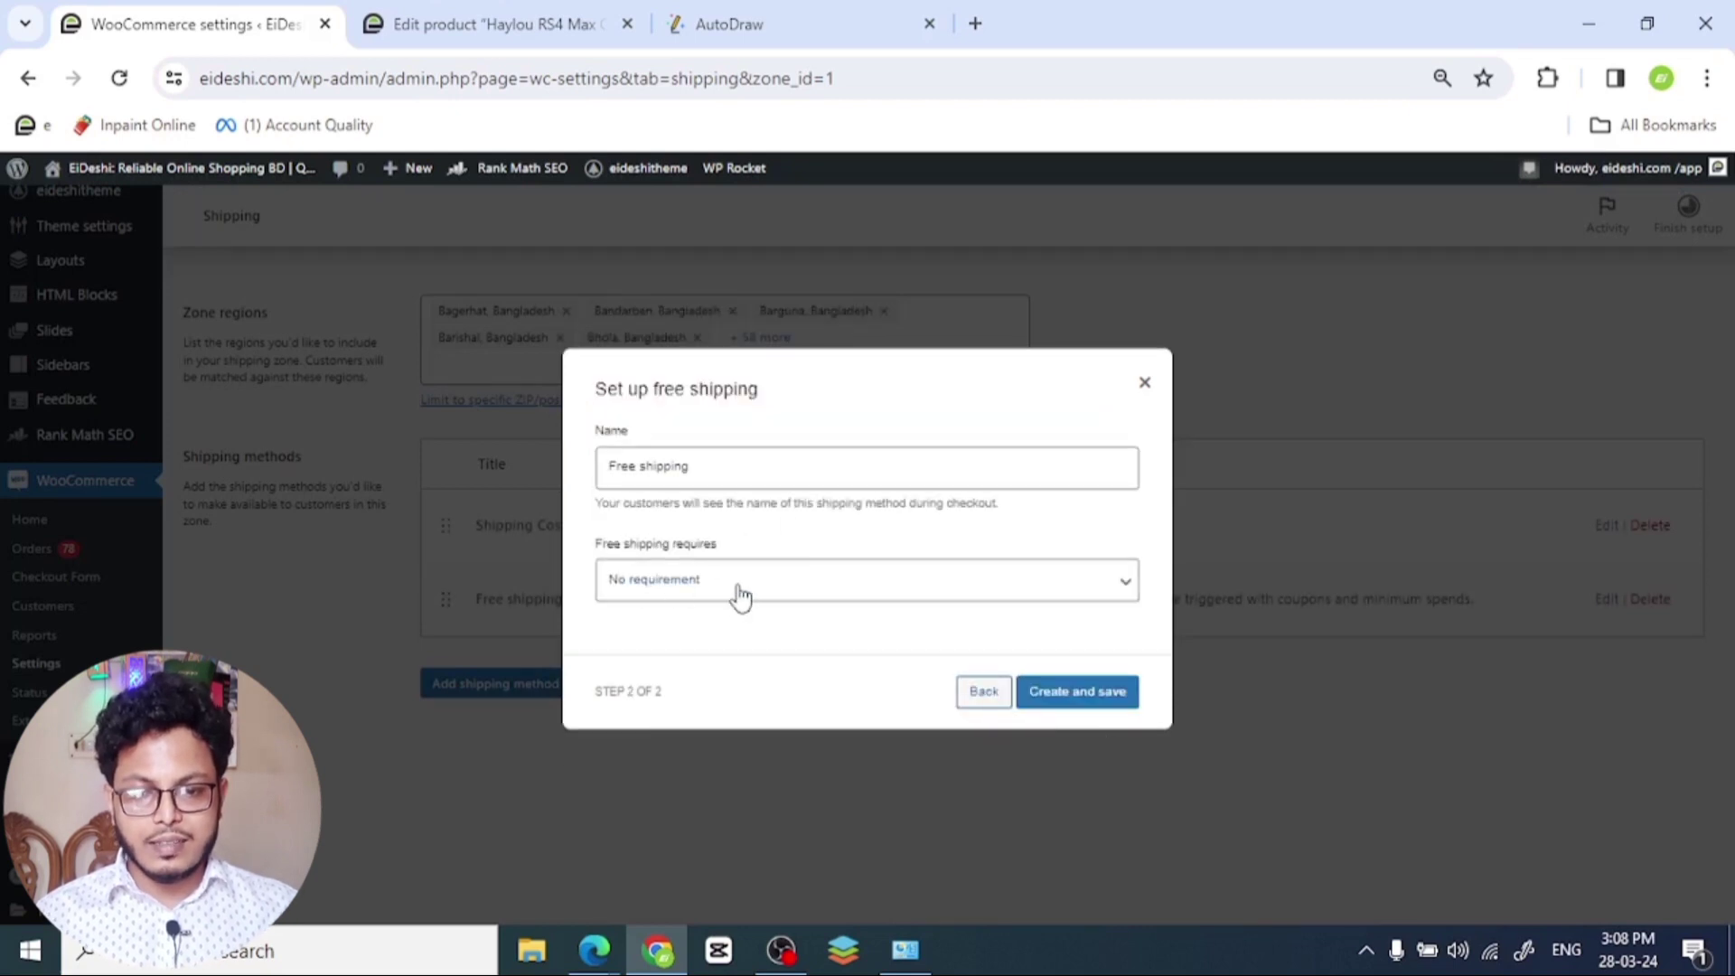
{"action": "left_click", "coordinate": [707, 470]}
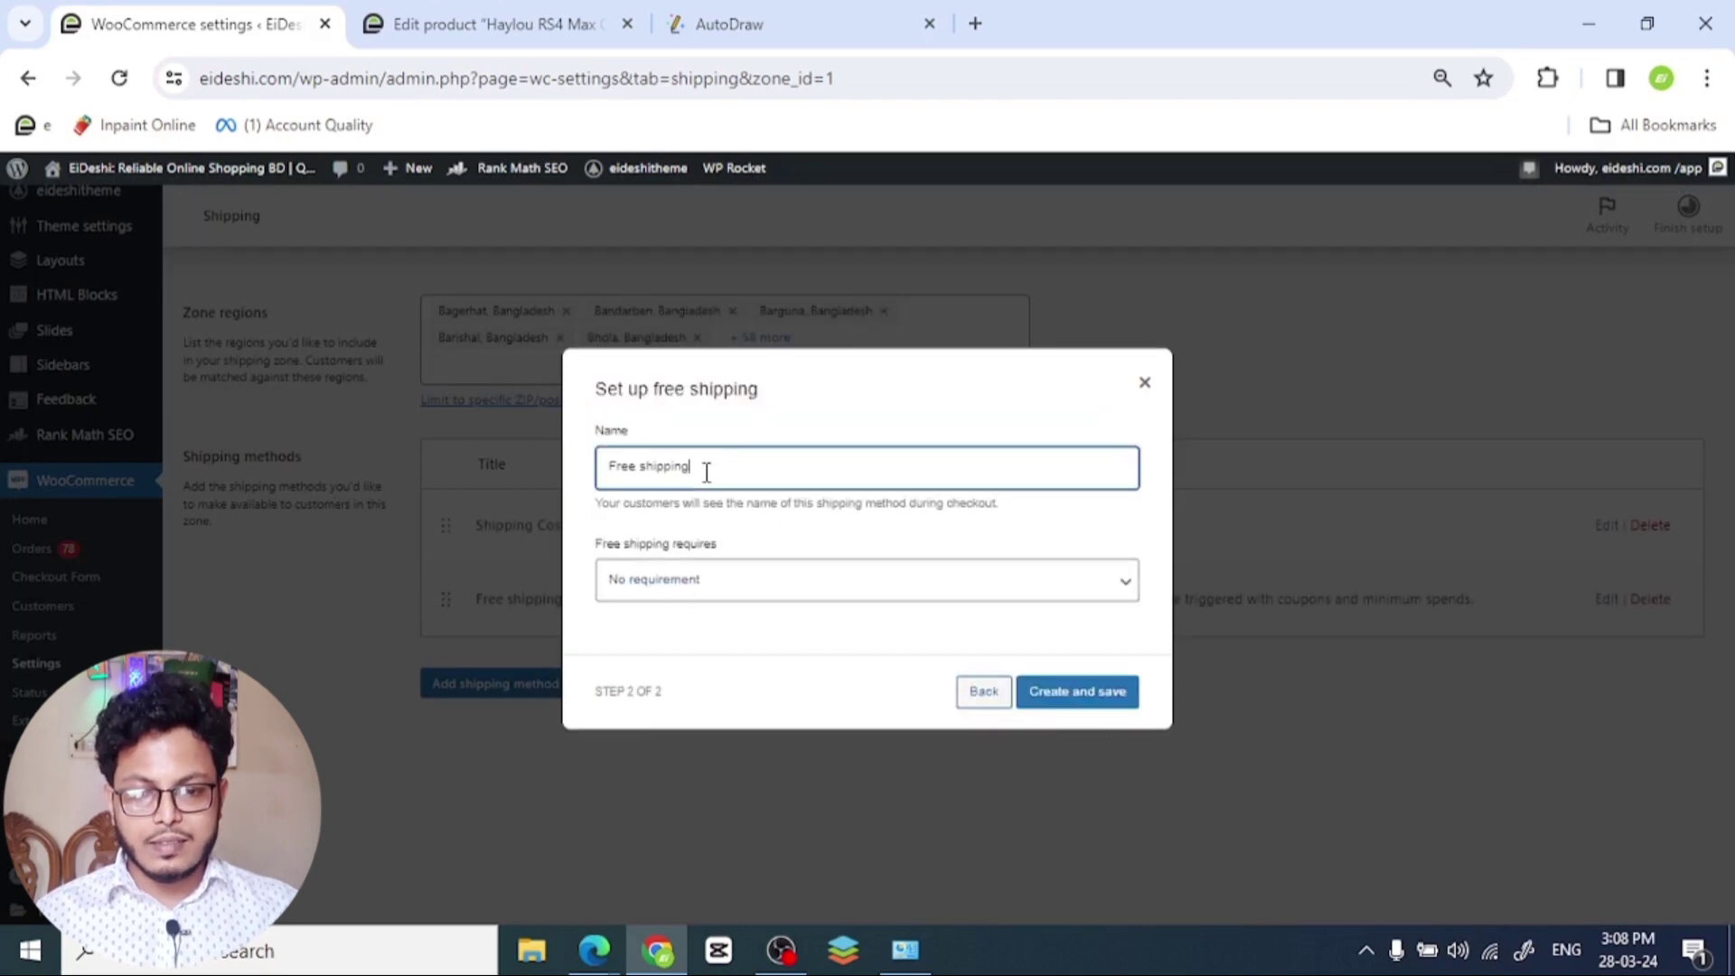
- Make Free shipping2 require a minimum order amount of 4000, then create and save the method
{"action": "left_click", "coordinate": [773, 599]}
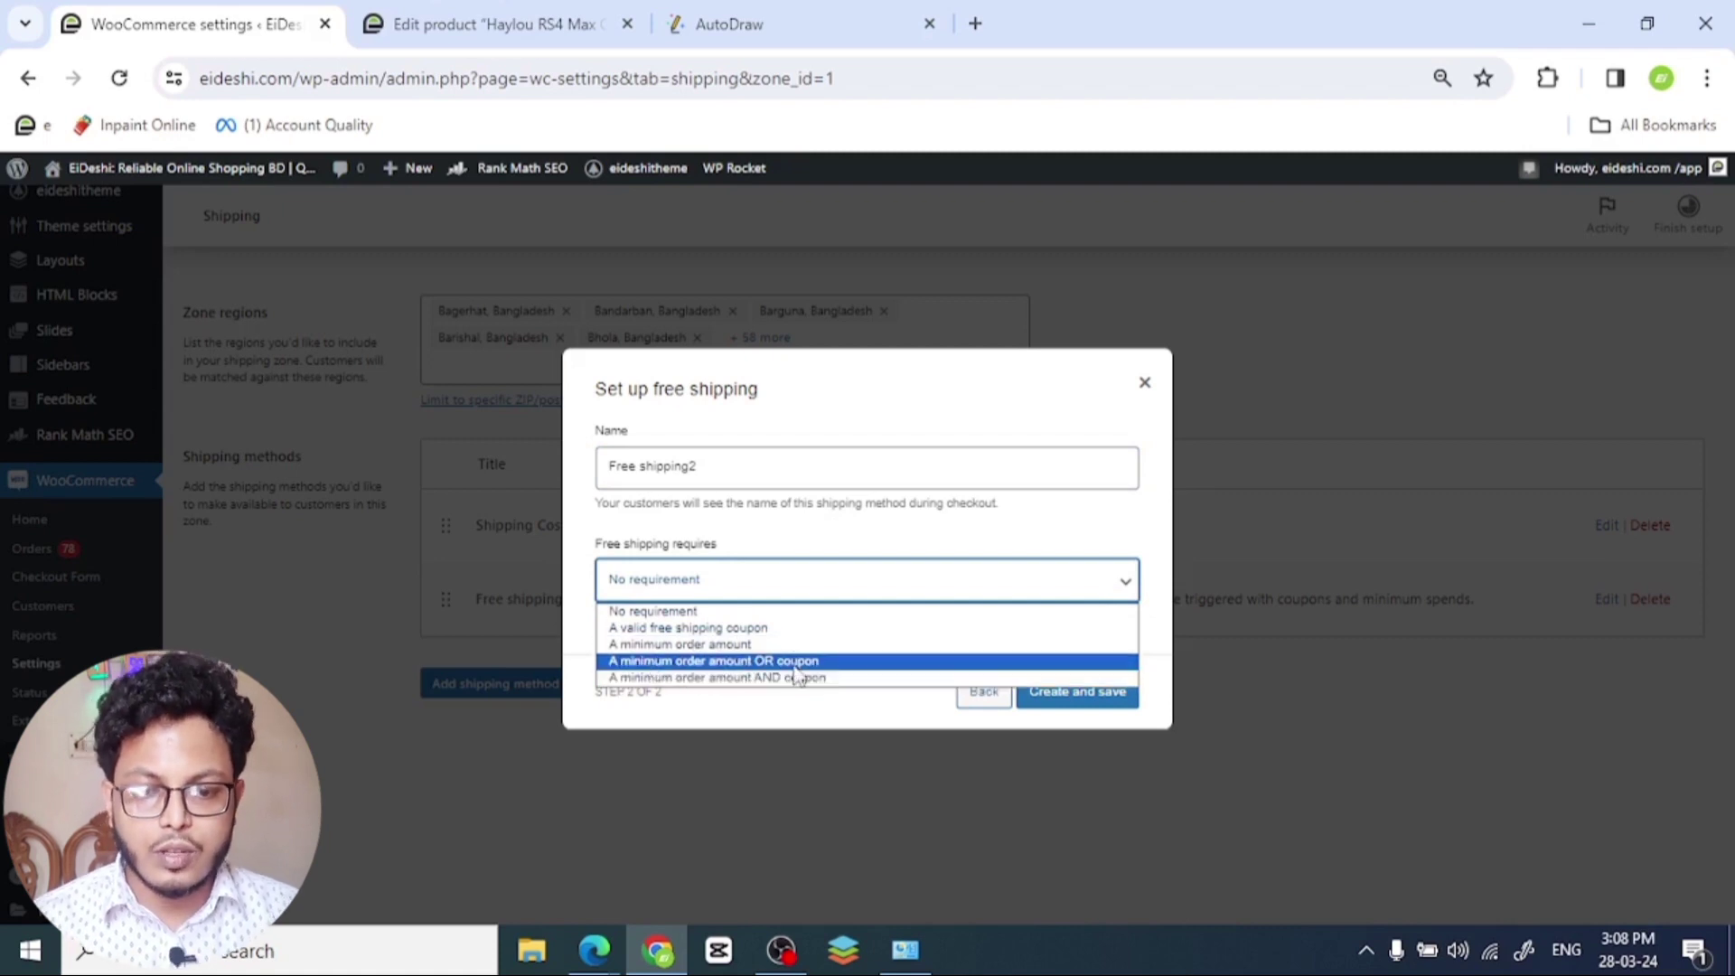
{"action": "left_click", "coordinate": [777, 643]}
{"action": "double_click", "coordinate": [733, 596]}
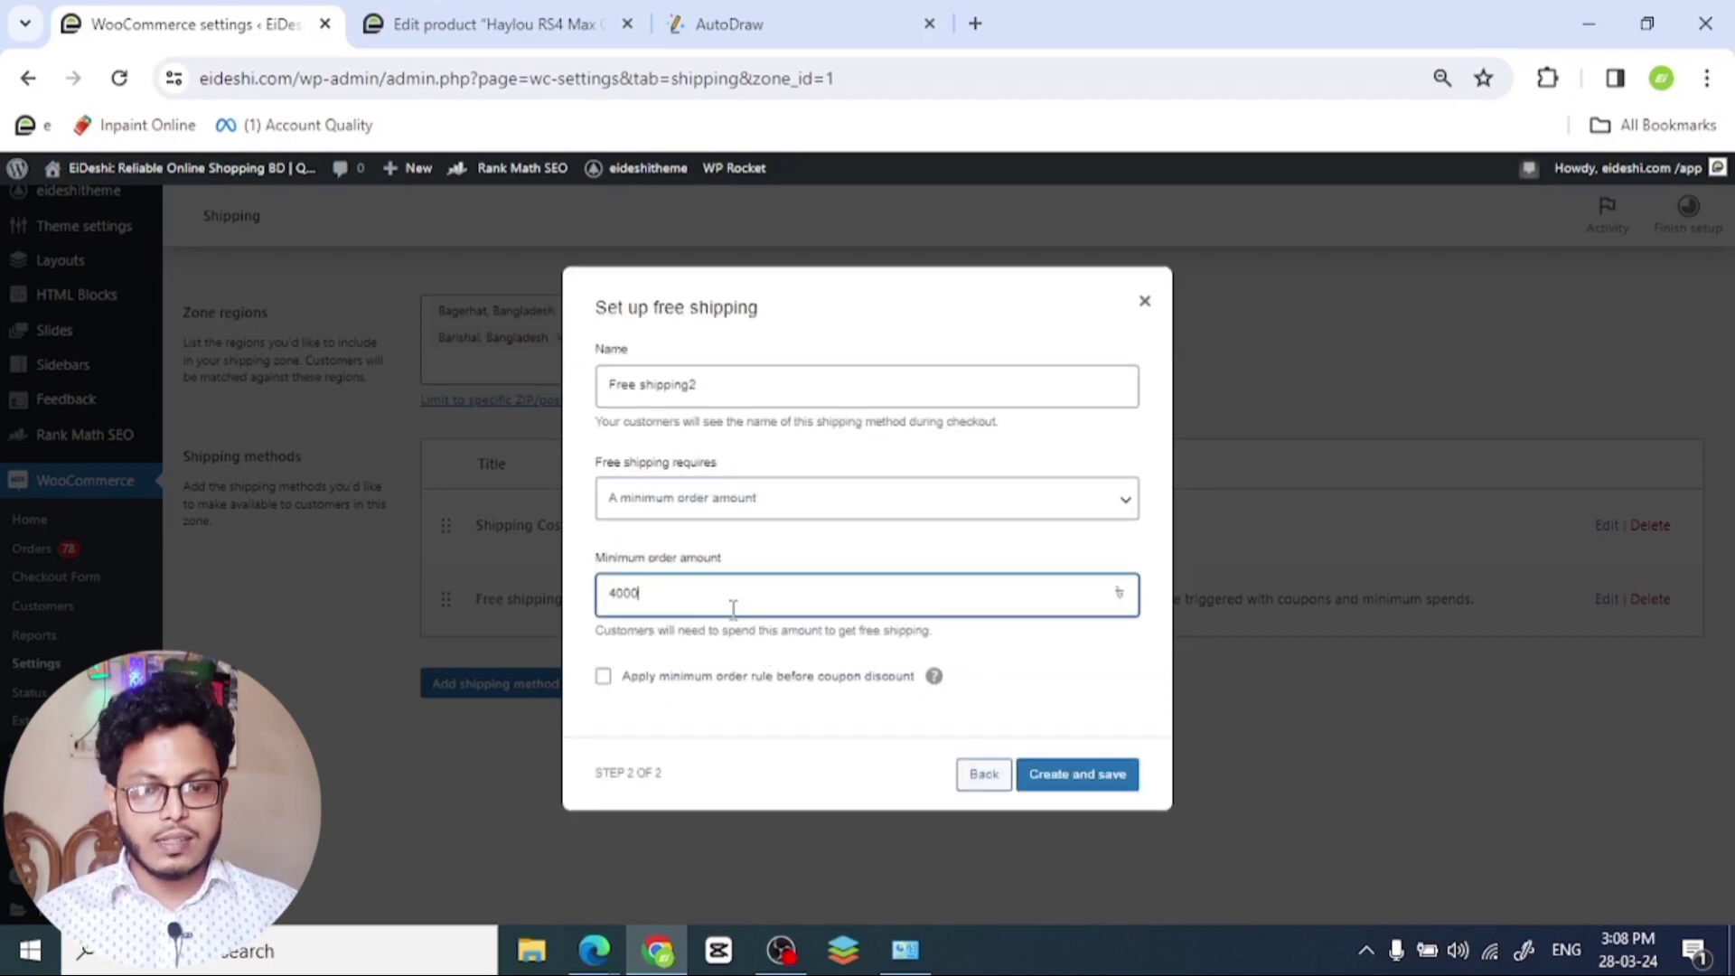
{"action": "left_click", "coordinate": [1097, 775]}
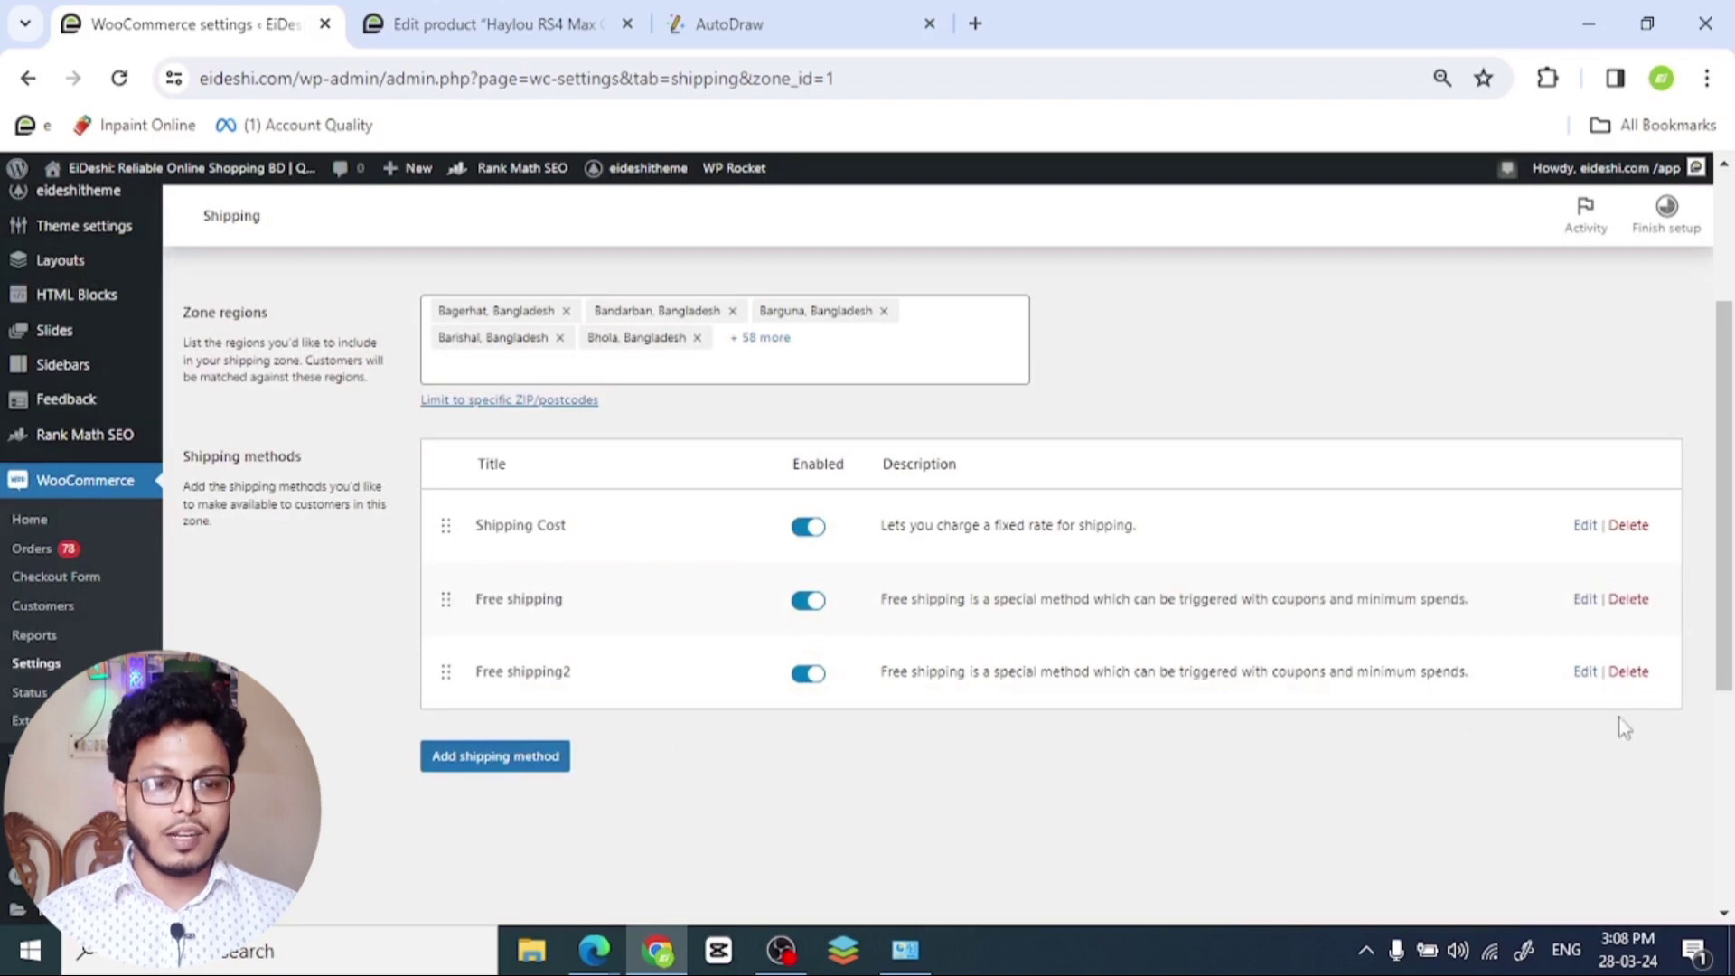
- Check the shipping options in the Edge cart, and return to the shipping zones list in Chrome
{"action": "mouse_move", "coordinate": [594, 949]}
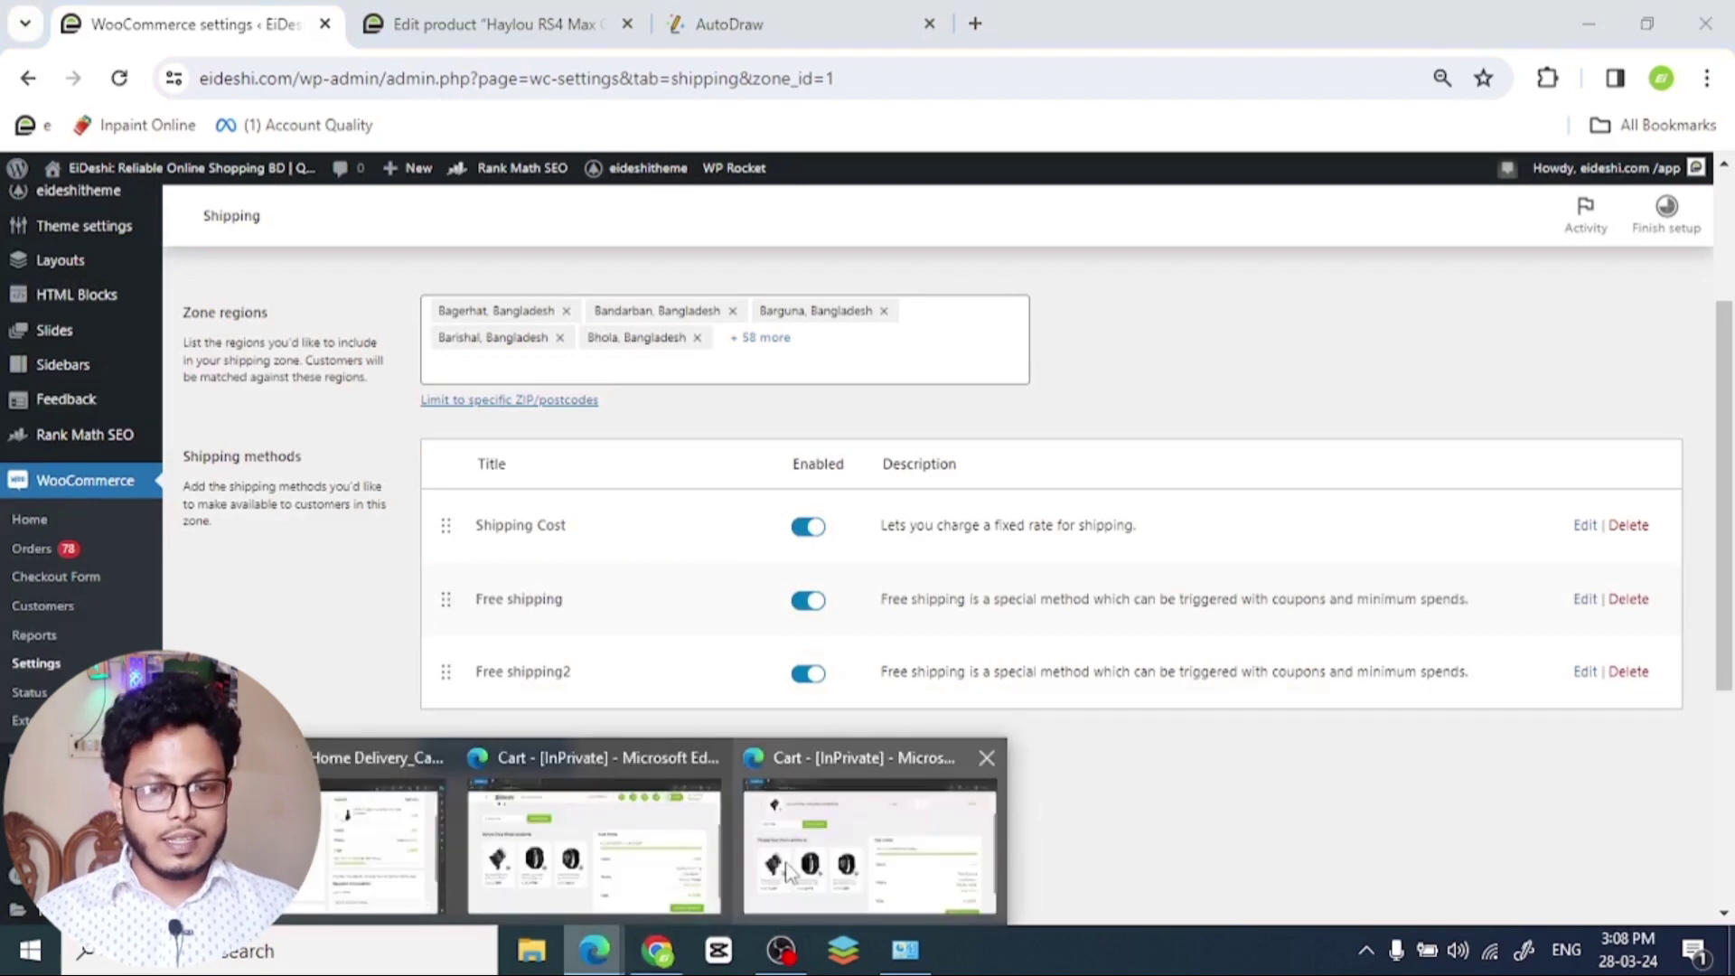
{"action": "left_click", "coordinate": [655, 853]}
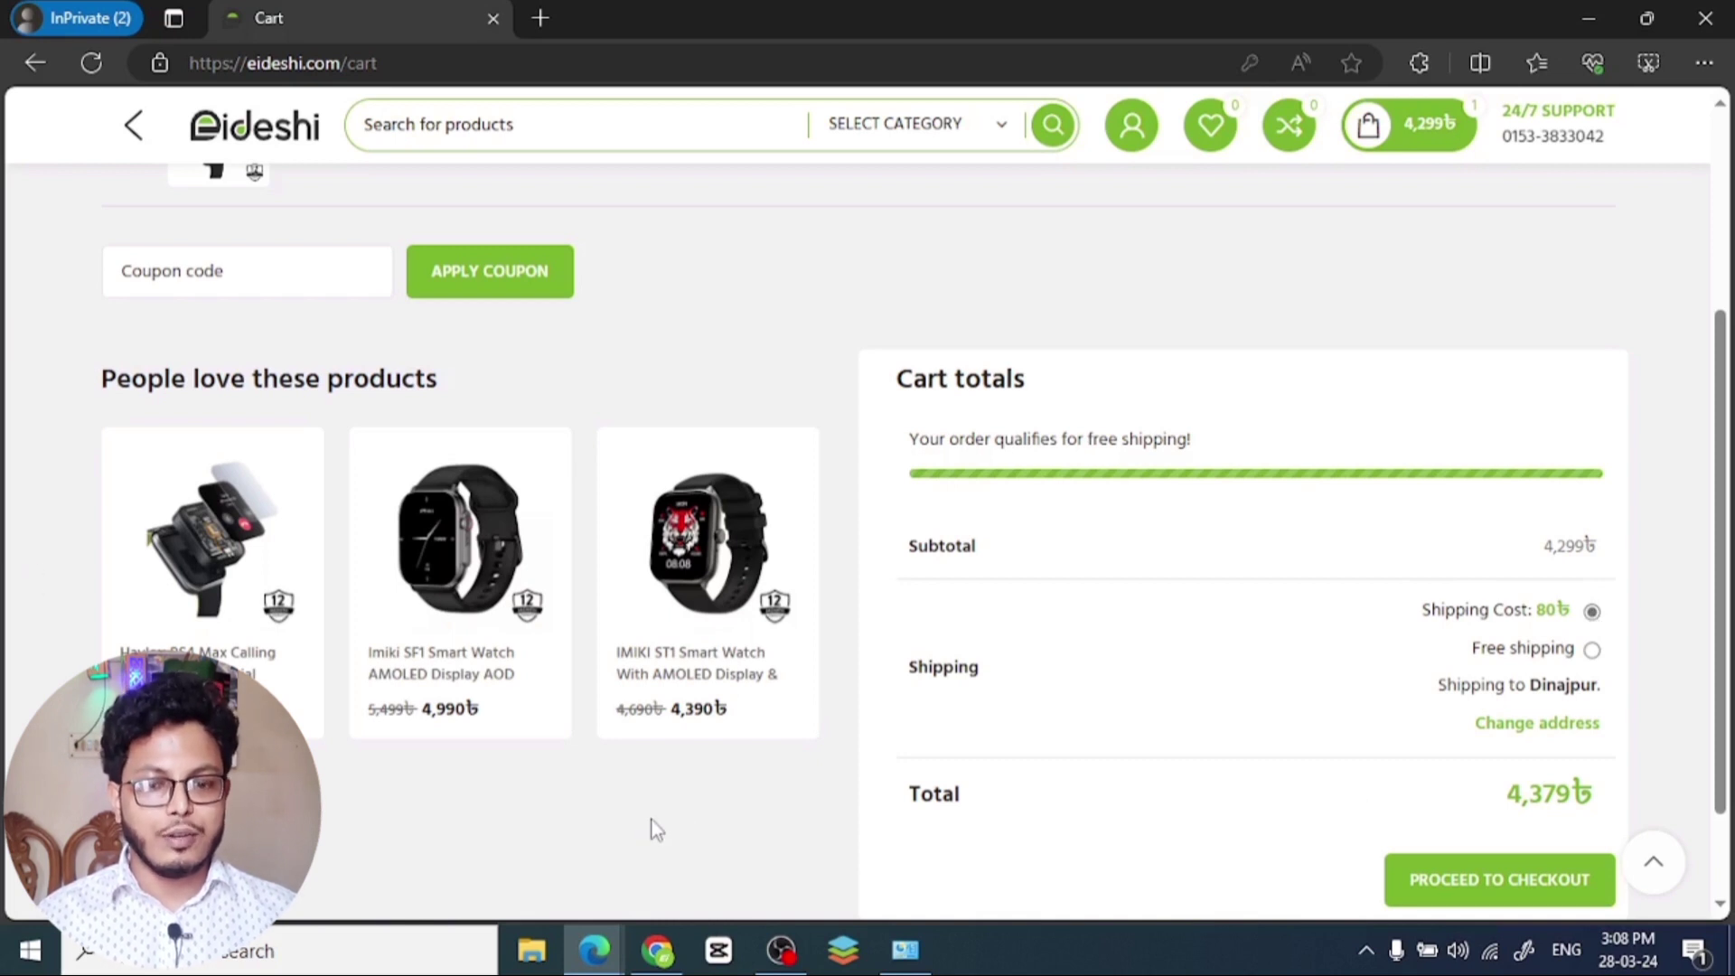
{"action": "left_click", "coordinate": [658, 950]}
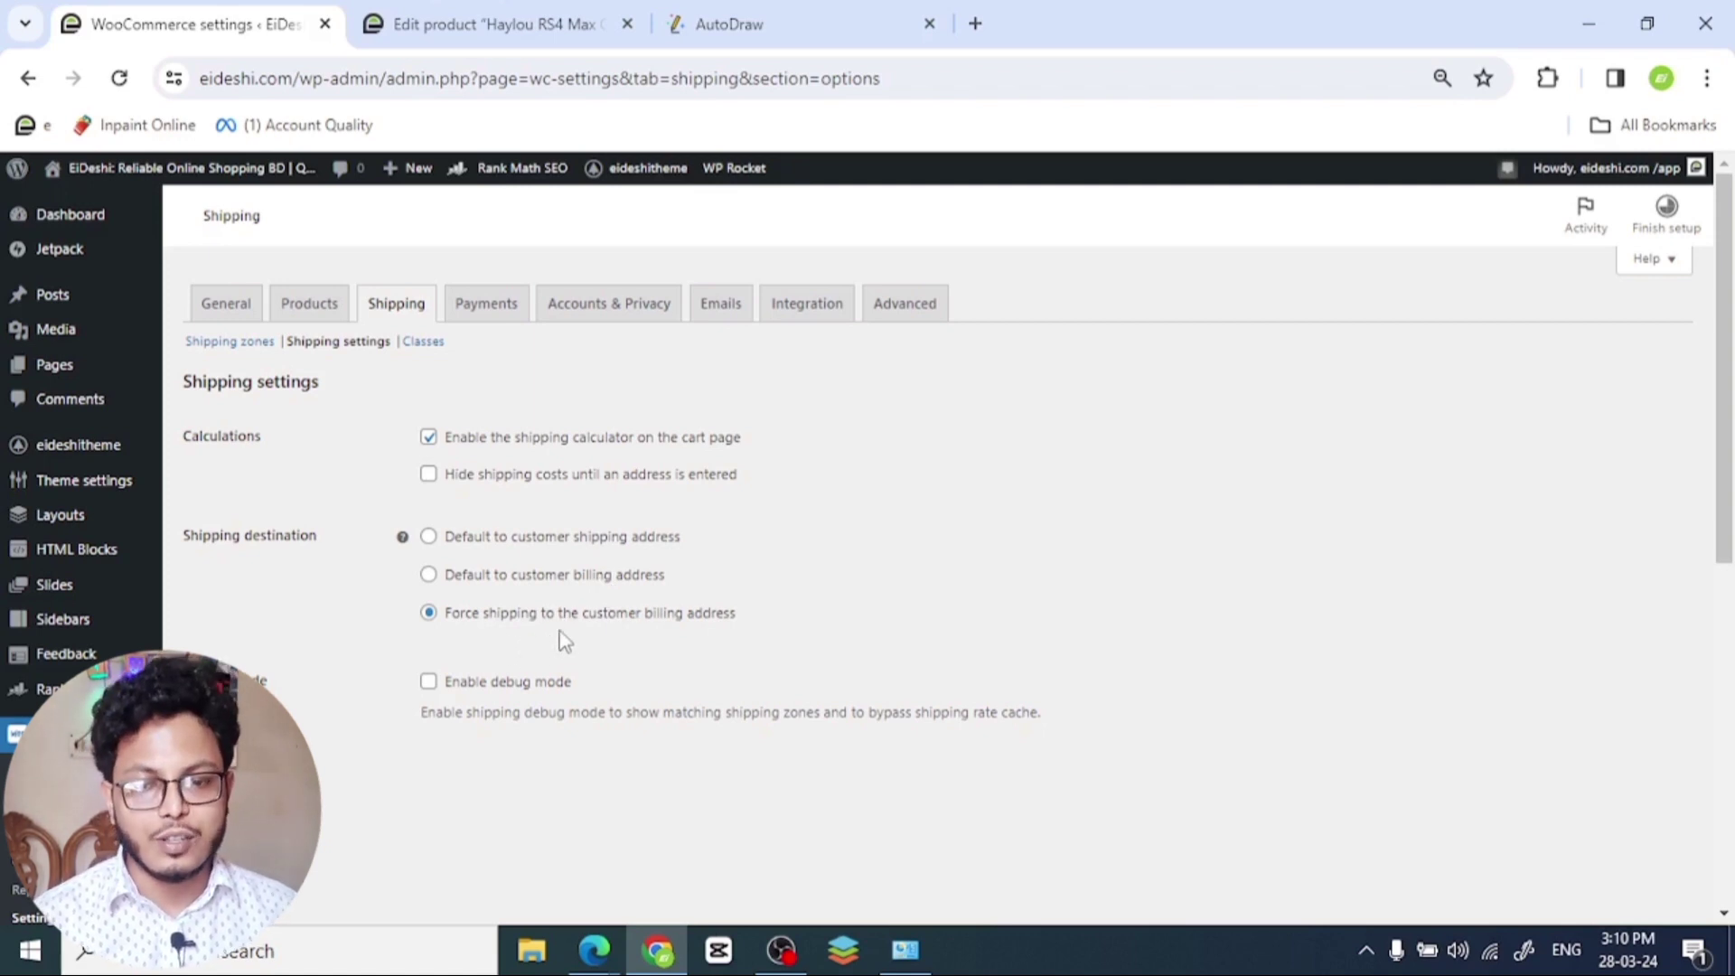
{"action": "left_click", "coordinate": [246, 341]}
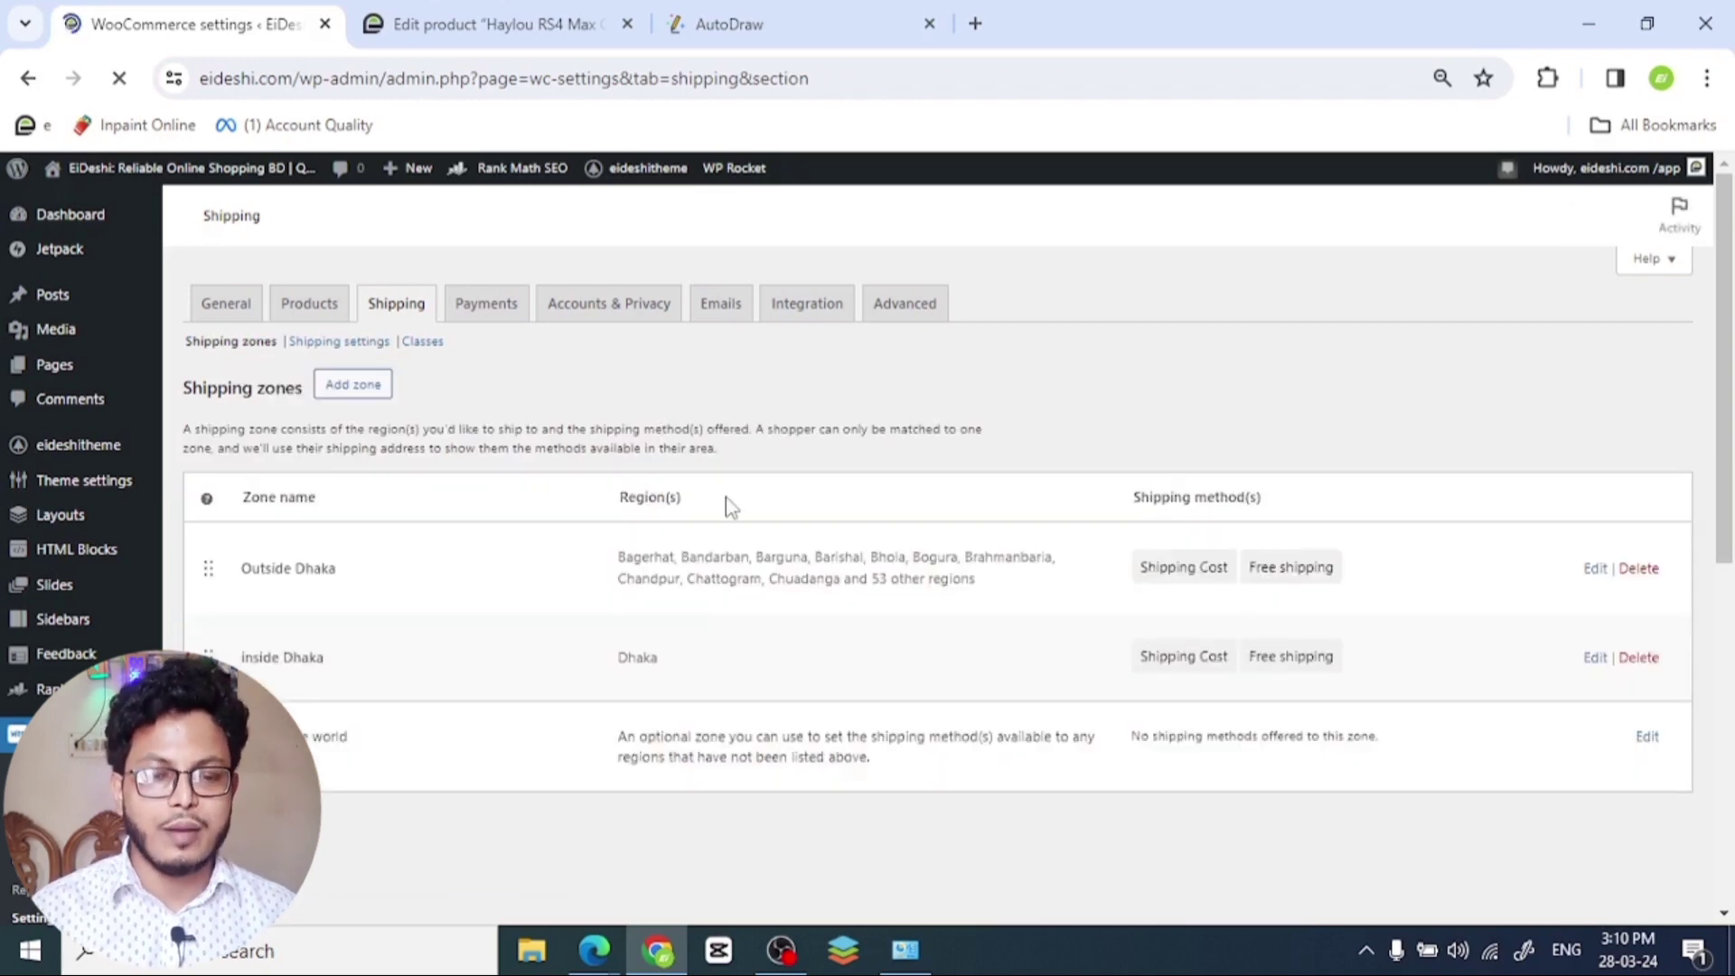